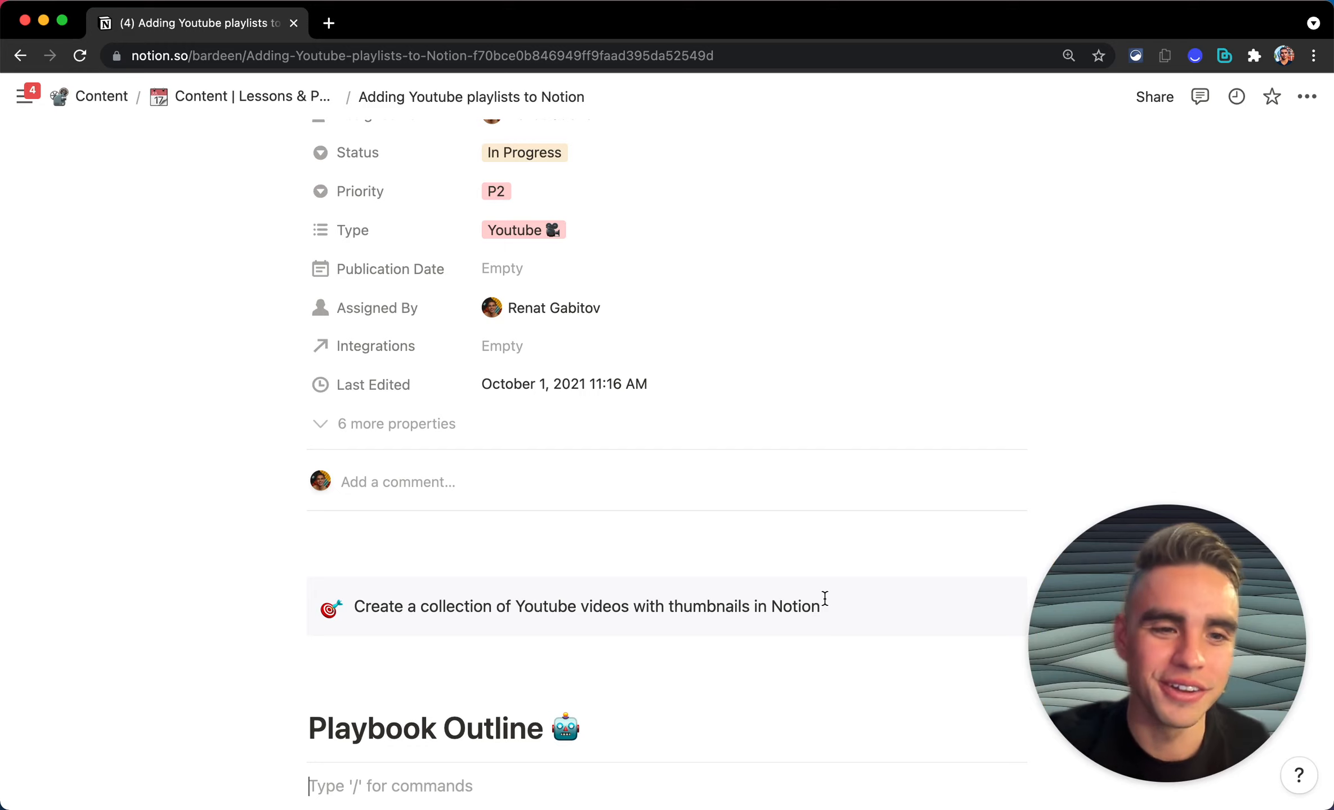
Step: Turn the empty line under Playbook Outline into a toggle titled 'Capture data from Youtube Playlist'
scroll(824, 598, "down", 6)
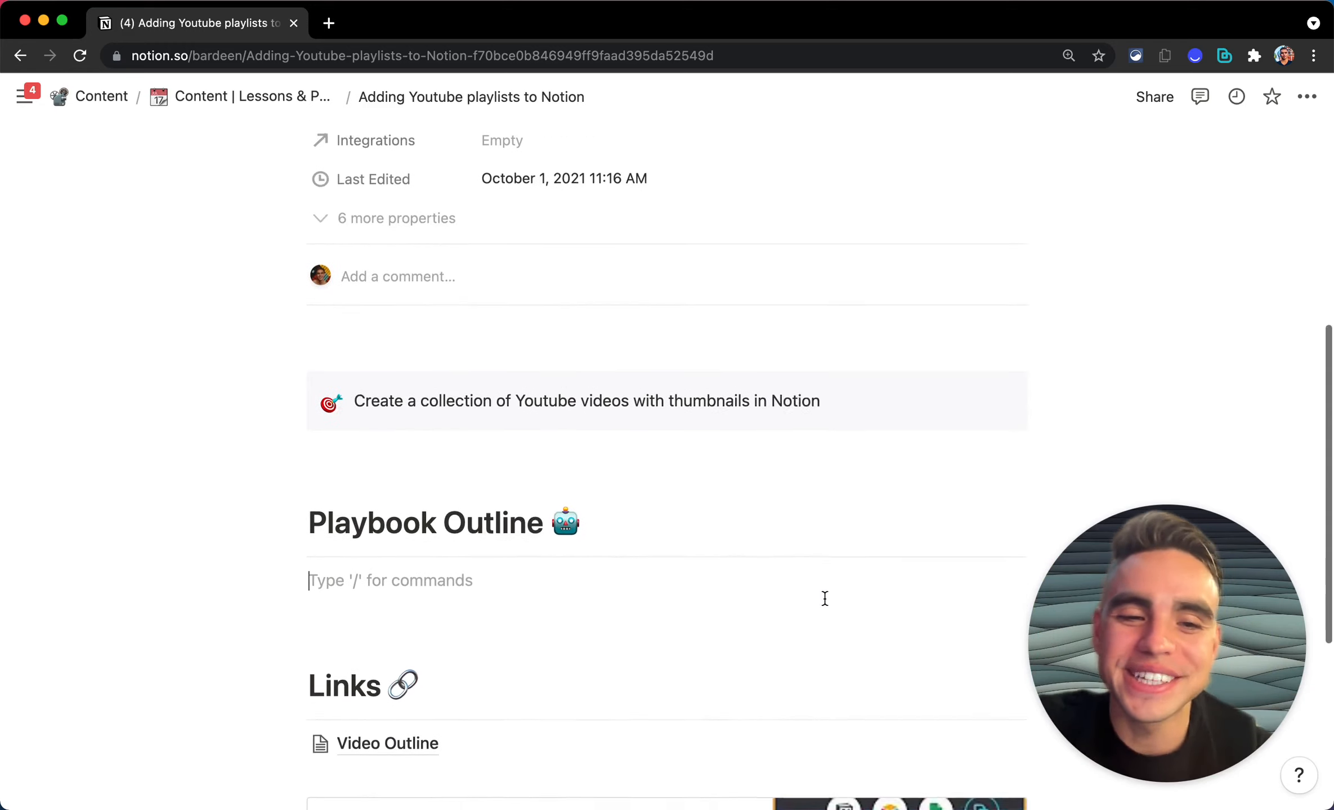
key("Down")
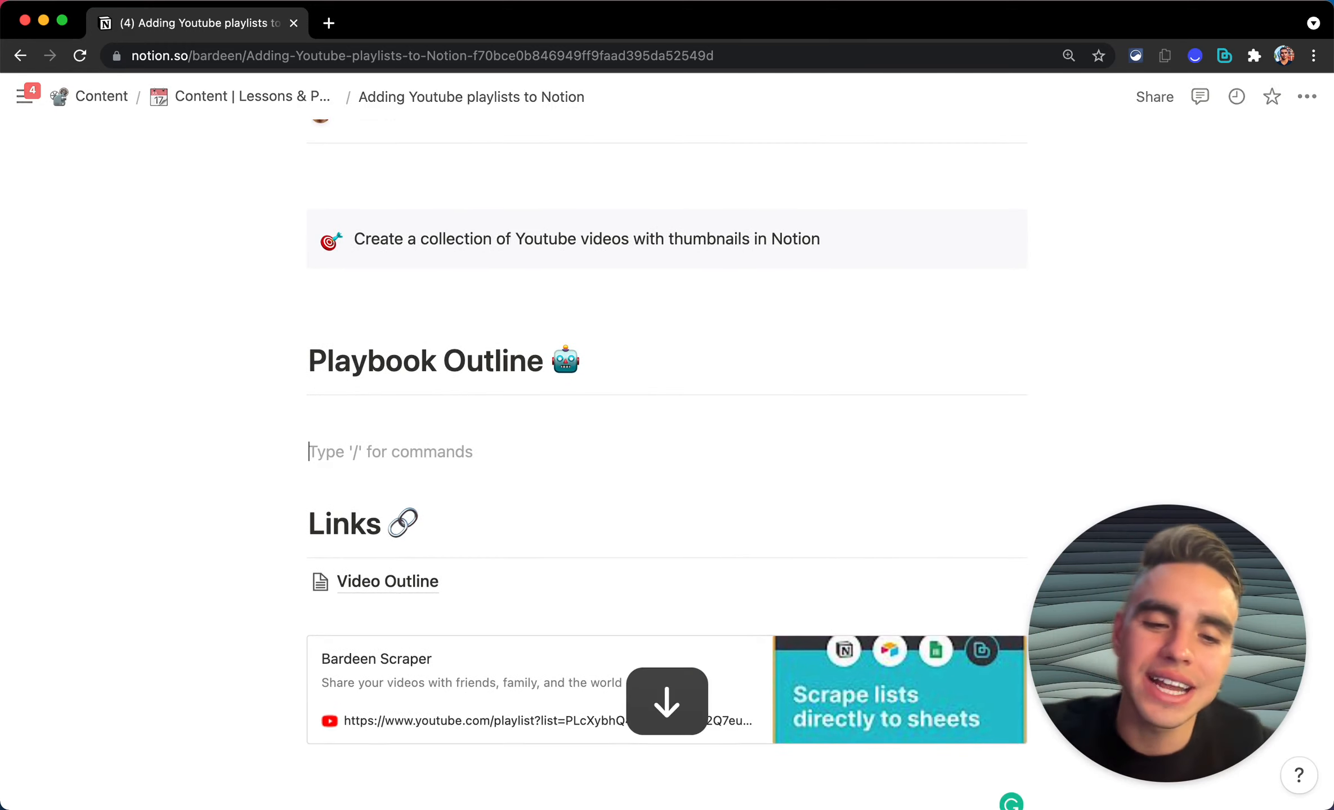
key("Return")
key("Up")
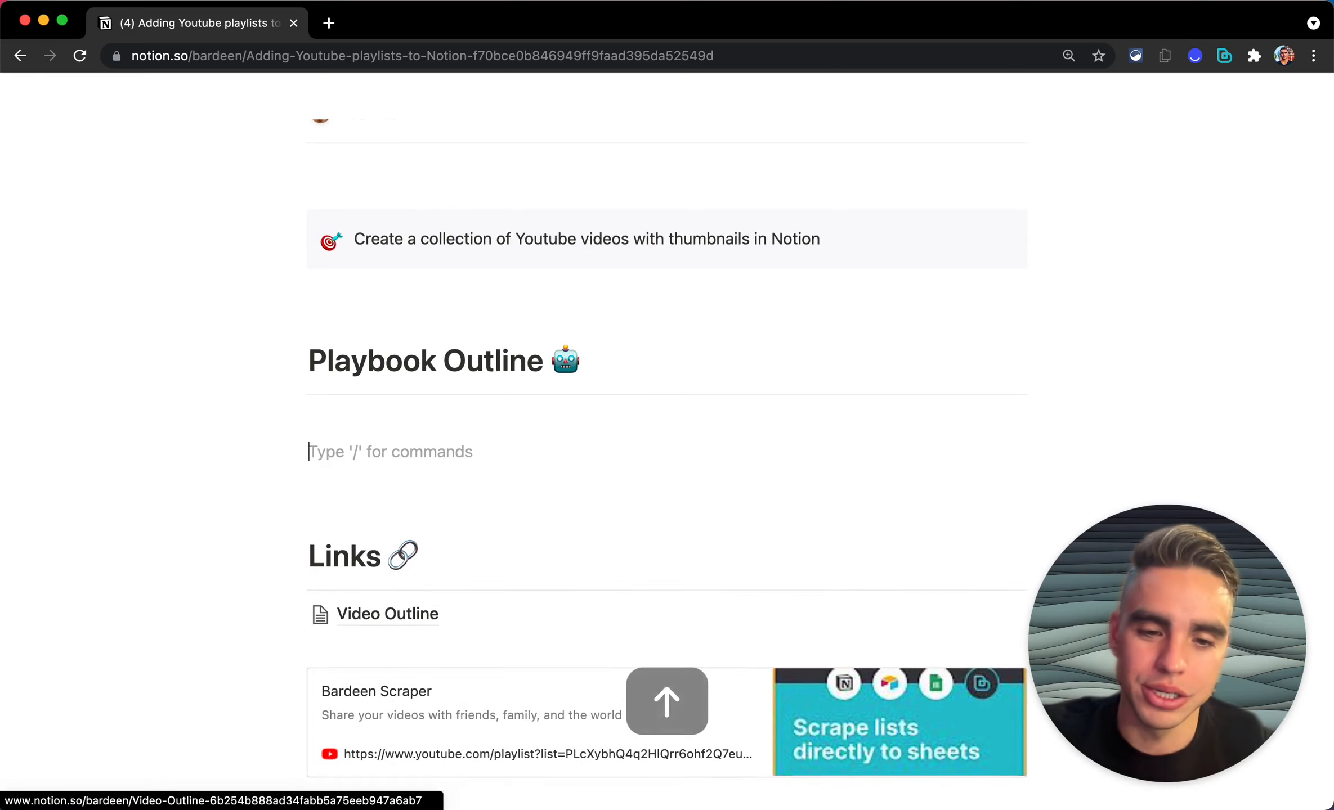
key("super+alt+7")
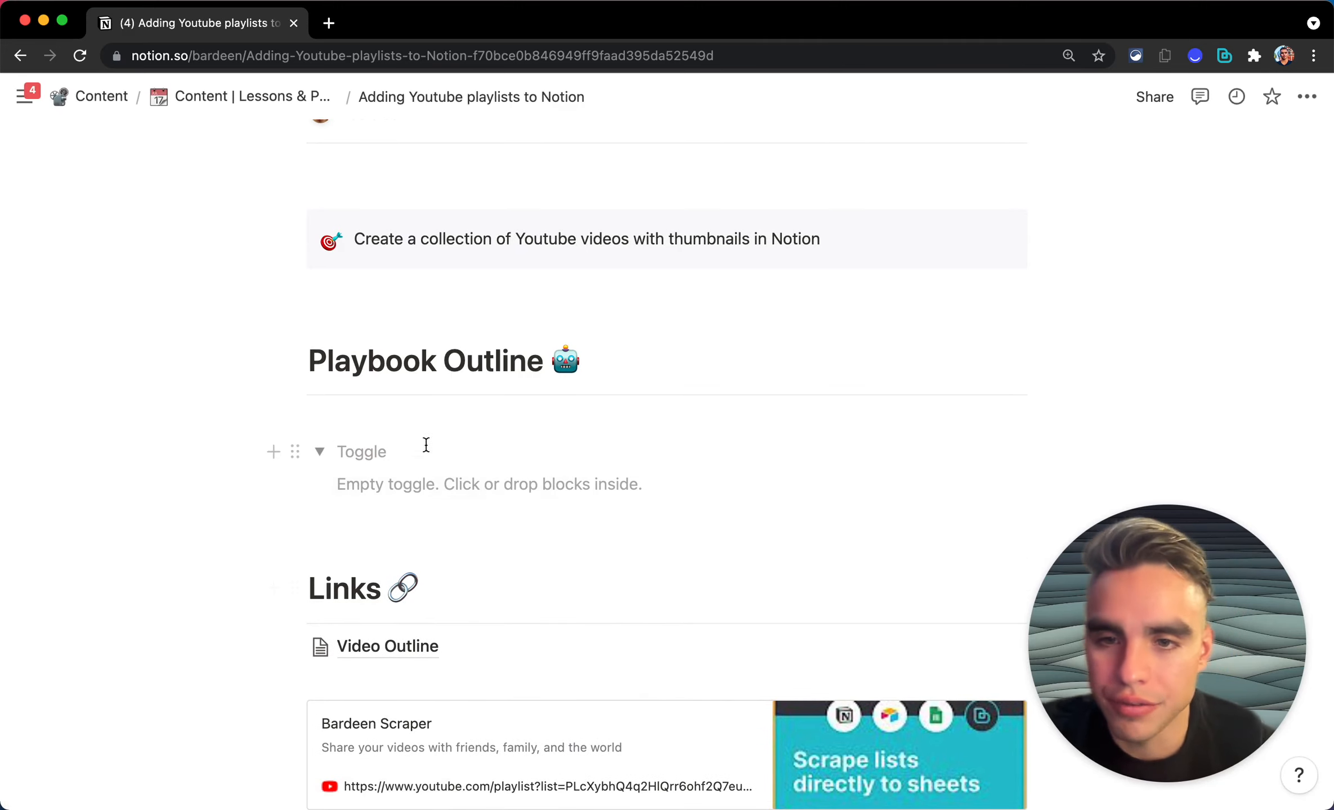
left_click(319, 452)
type("CAPTUIRE")
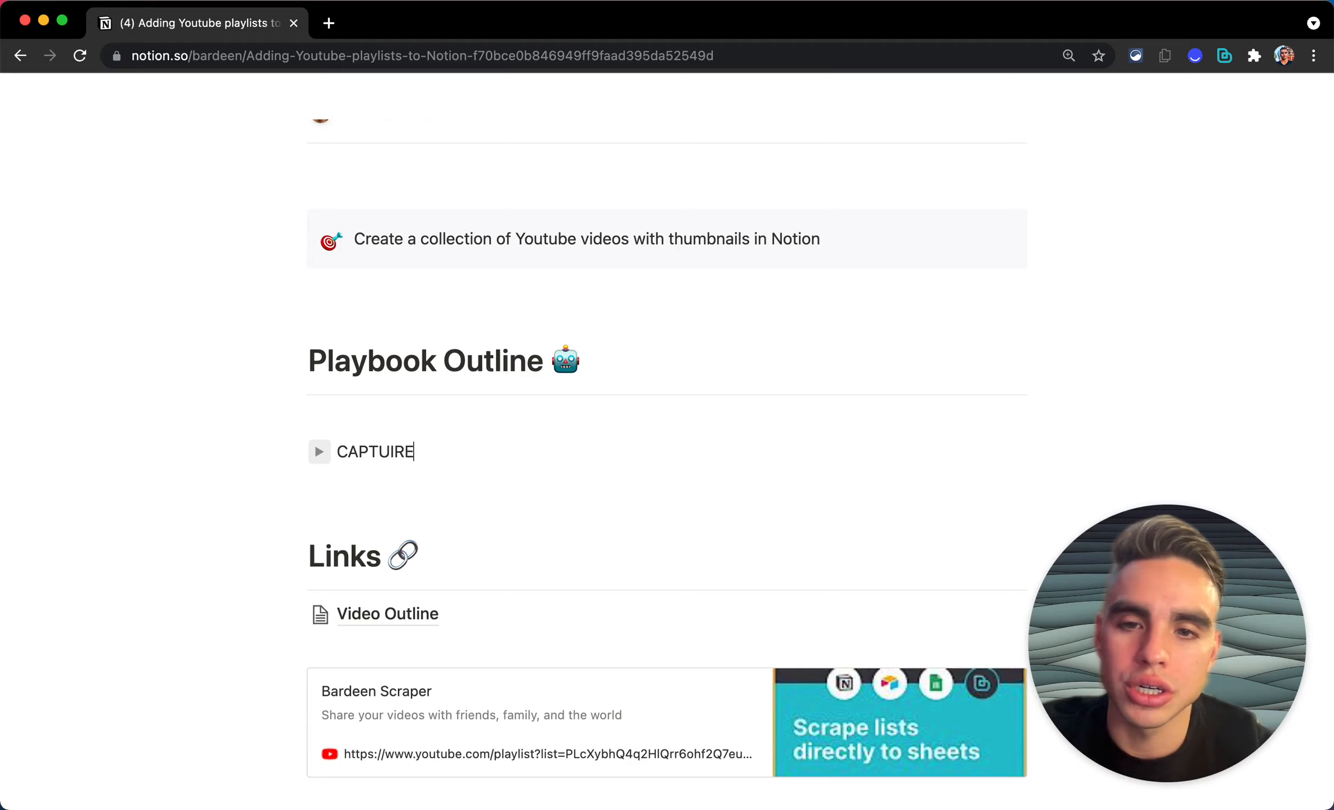
key("shift+super+Left")
type("Capture data from Youtube")
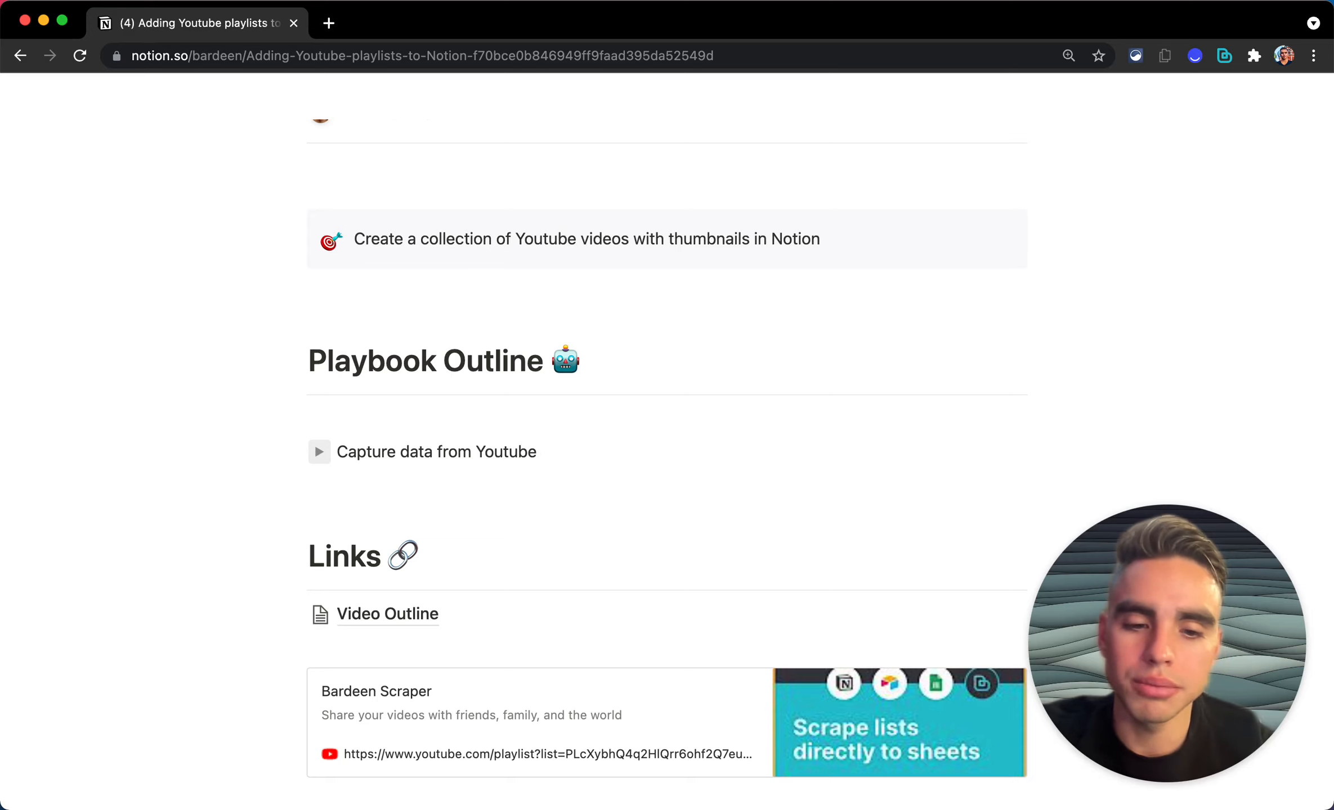
type(" Playlist")
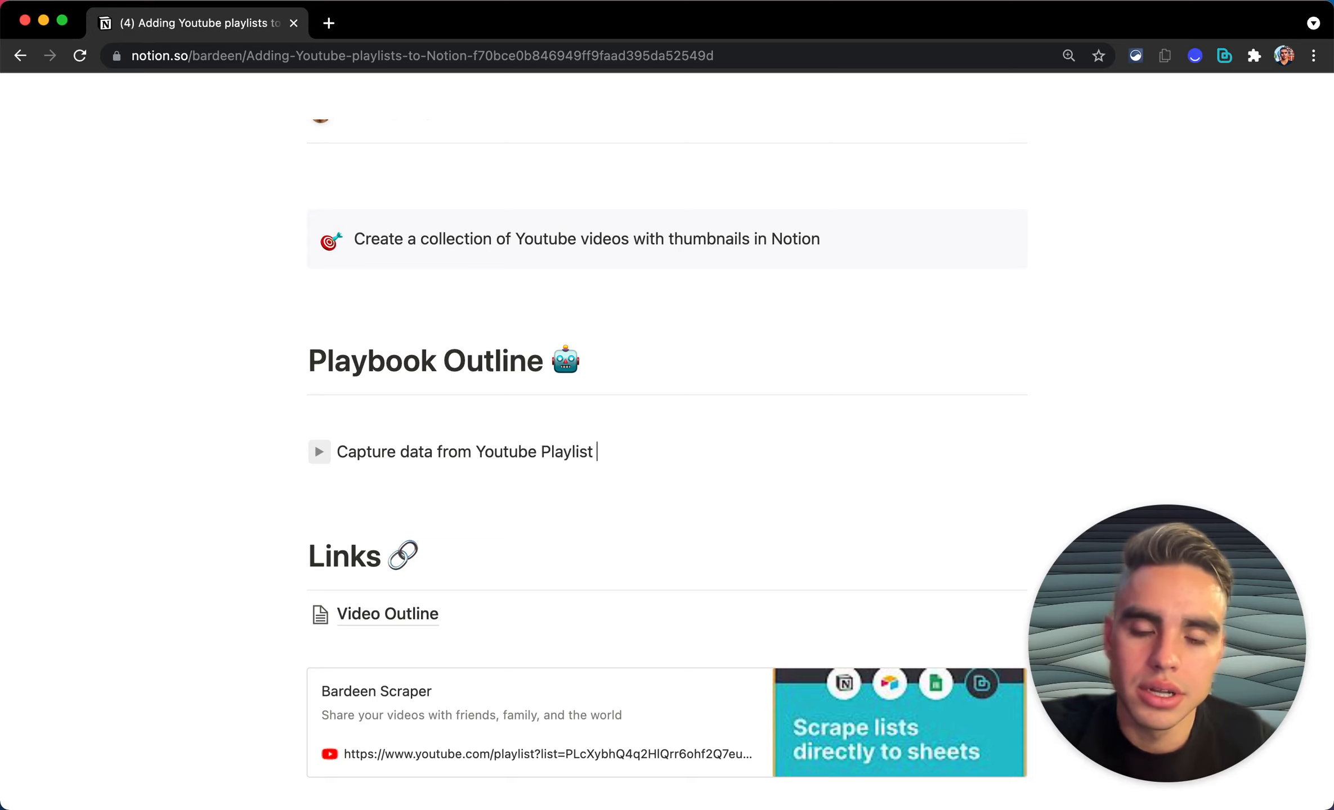
Step: Add a second toggle titled 'Add data to Notion', then start a new line after the first toggle
scroll(360, 562, "down", 3)
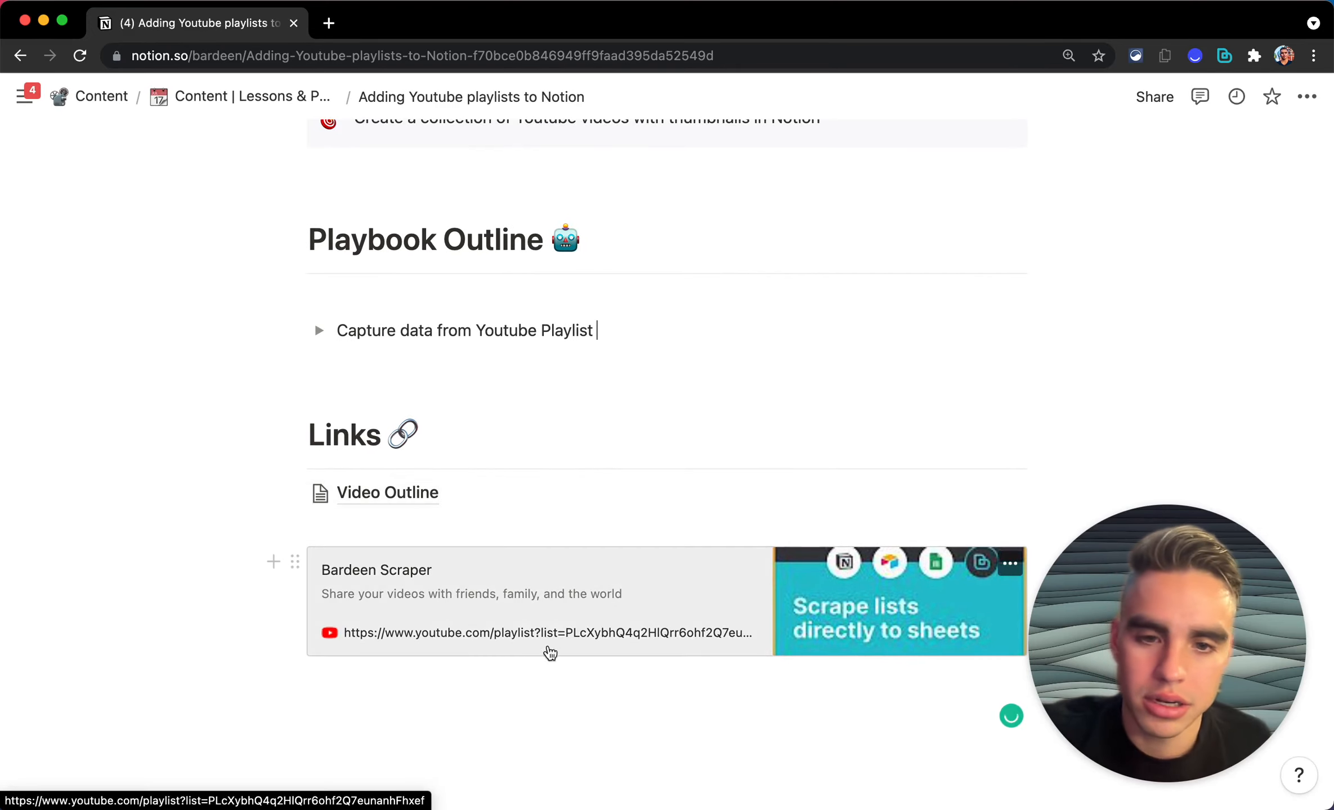
scroll(575, 492, "up", 1)
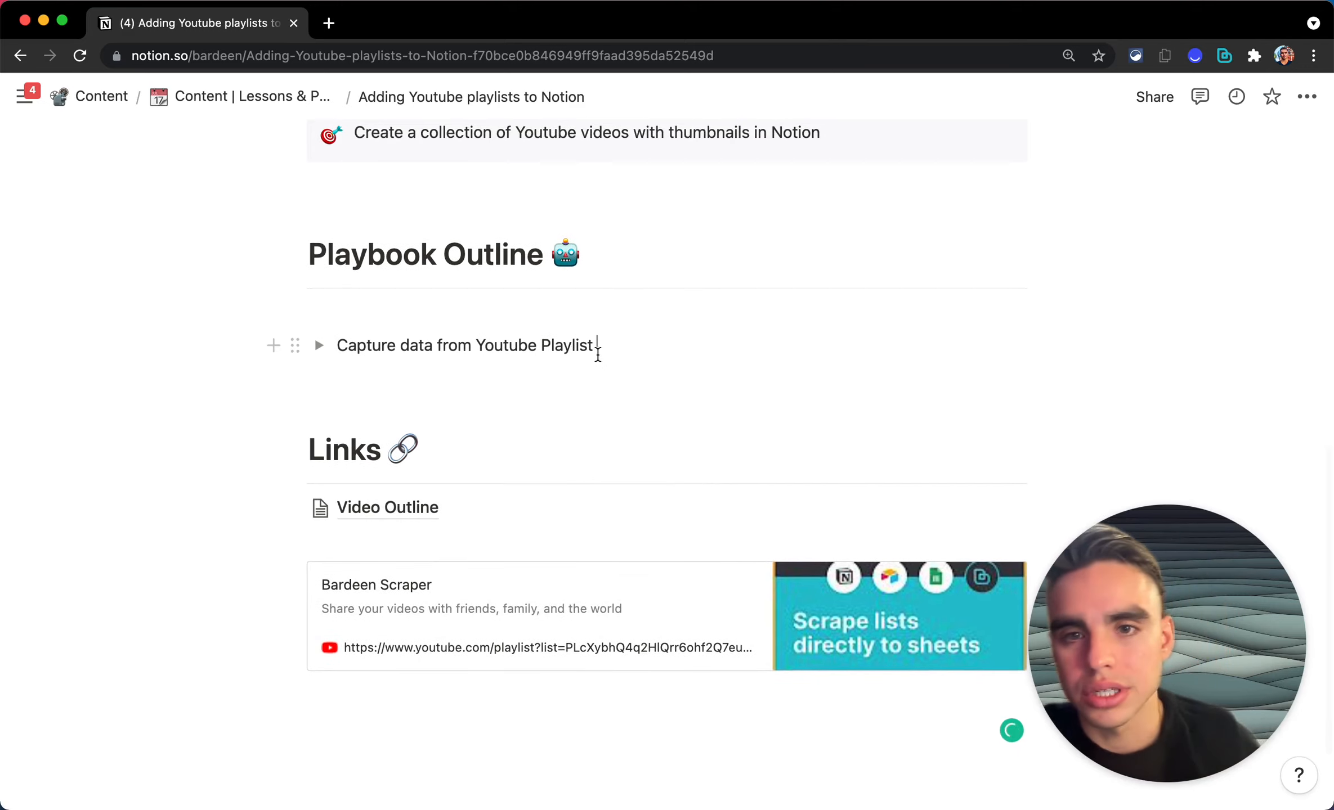
key("Return")
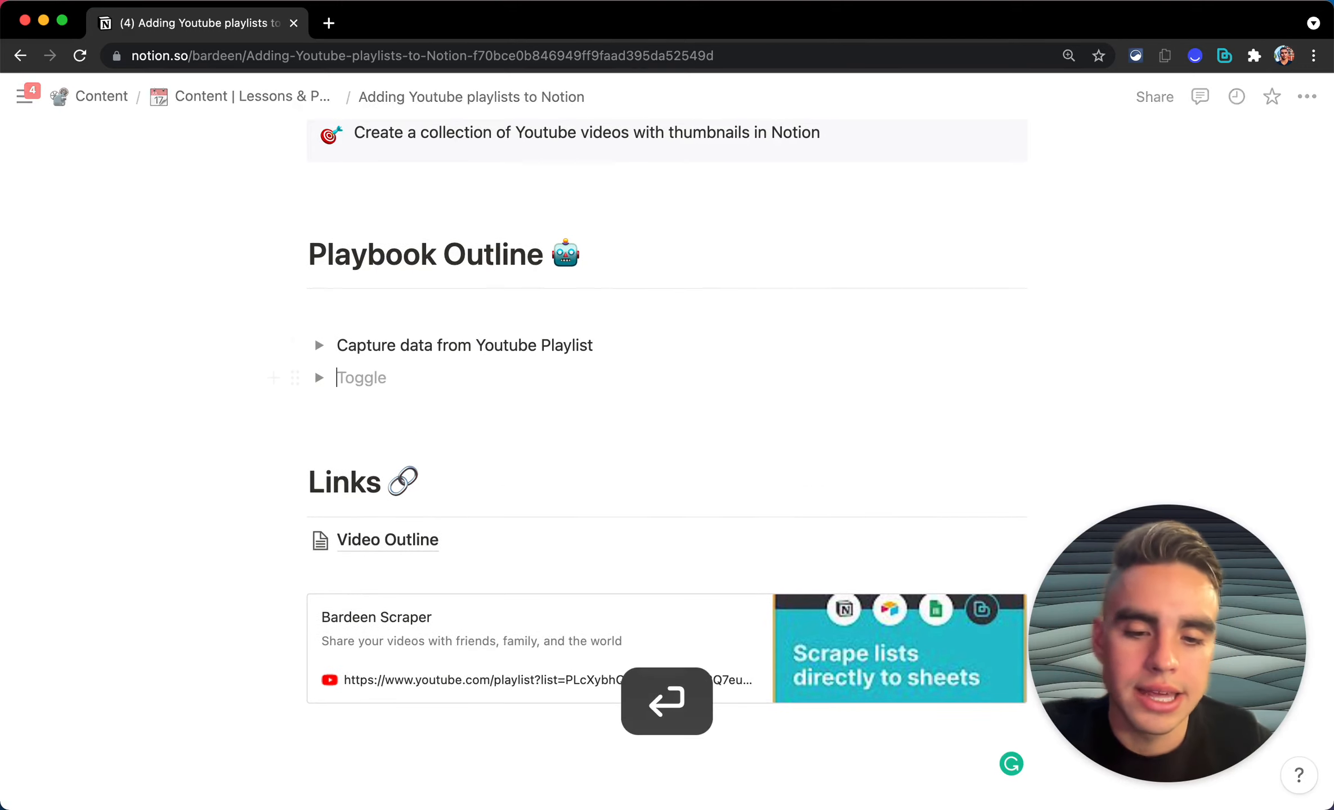
type("Add data to Notion")
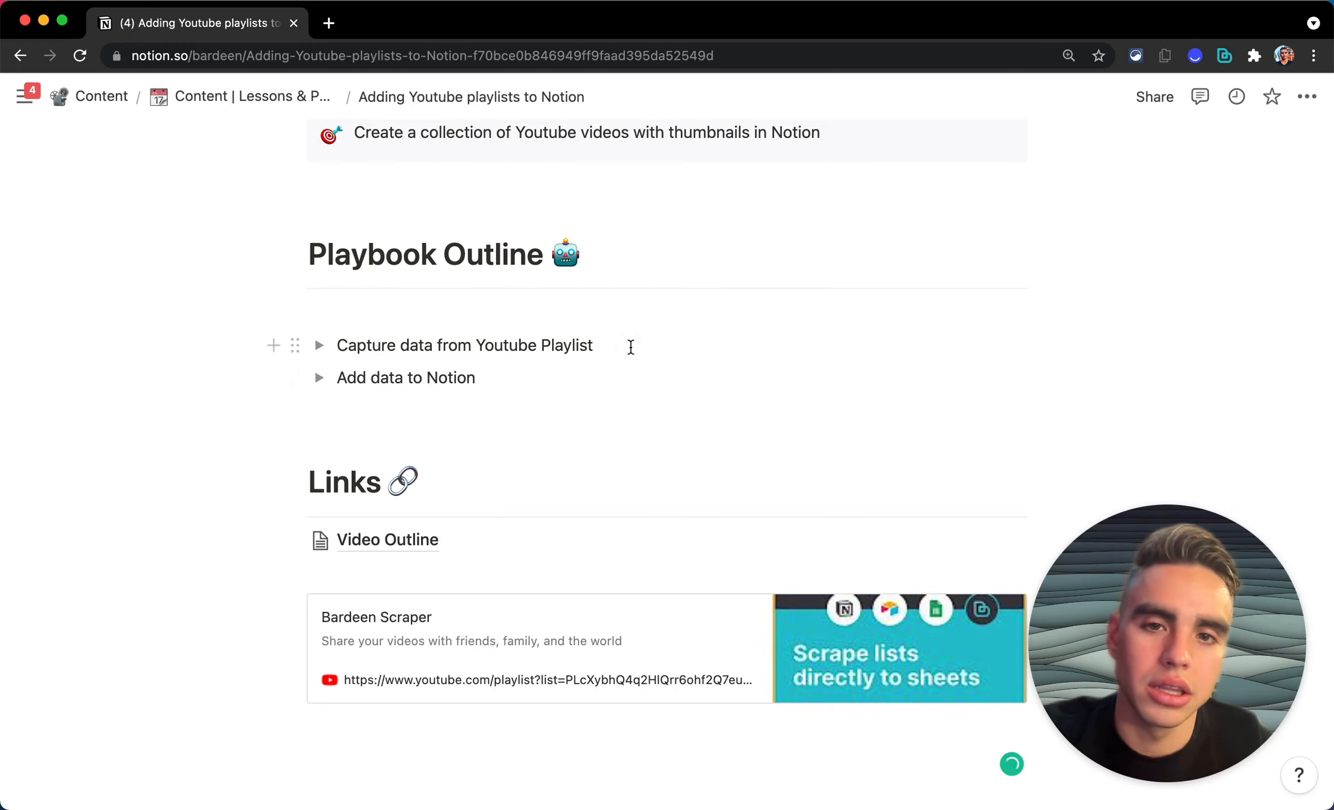
left_click(627, 346)
key("Return")
Step: Create a 'Database in Notion' toggle and drag it above 'Capture data from Youtube Playlist'
type("Database in Notion")
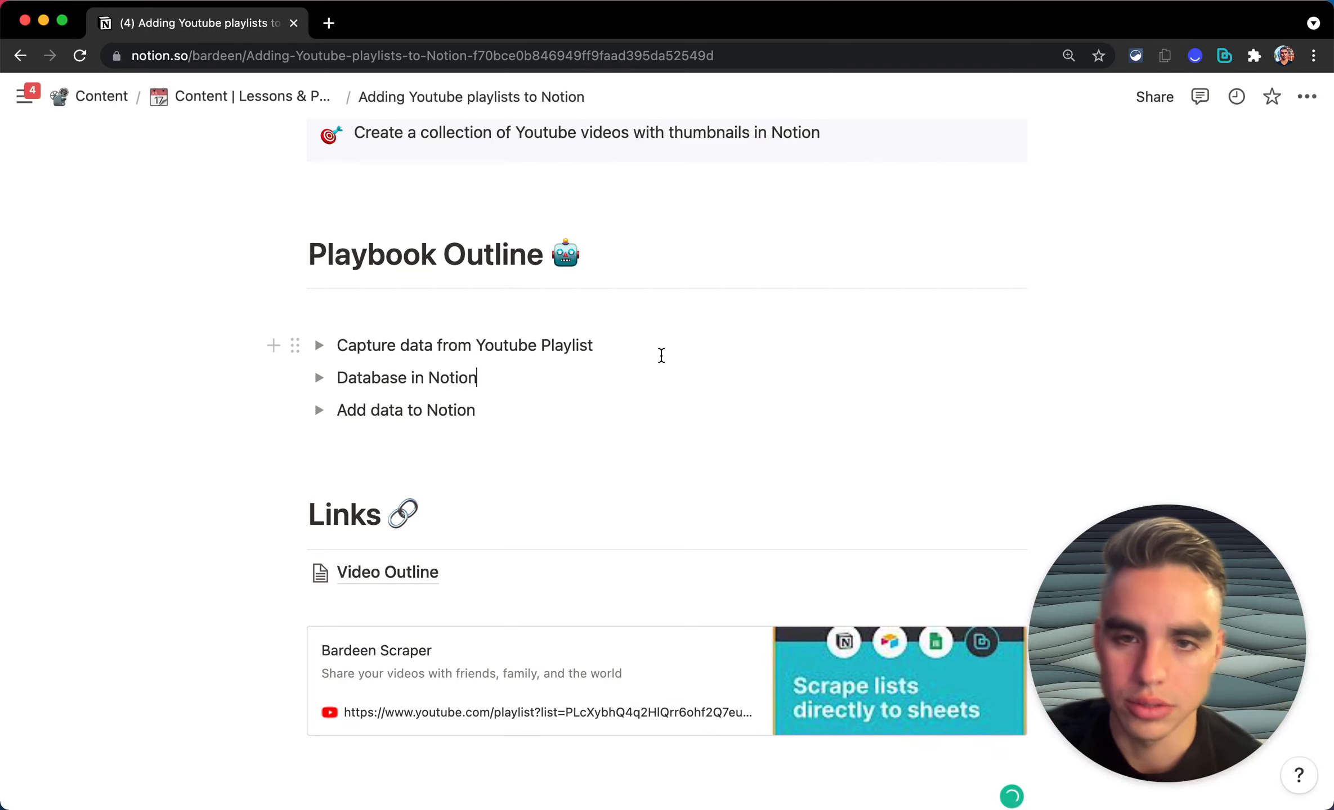
scroll(614, 379, "down", 1)
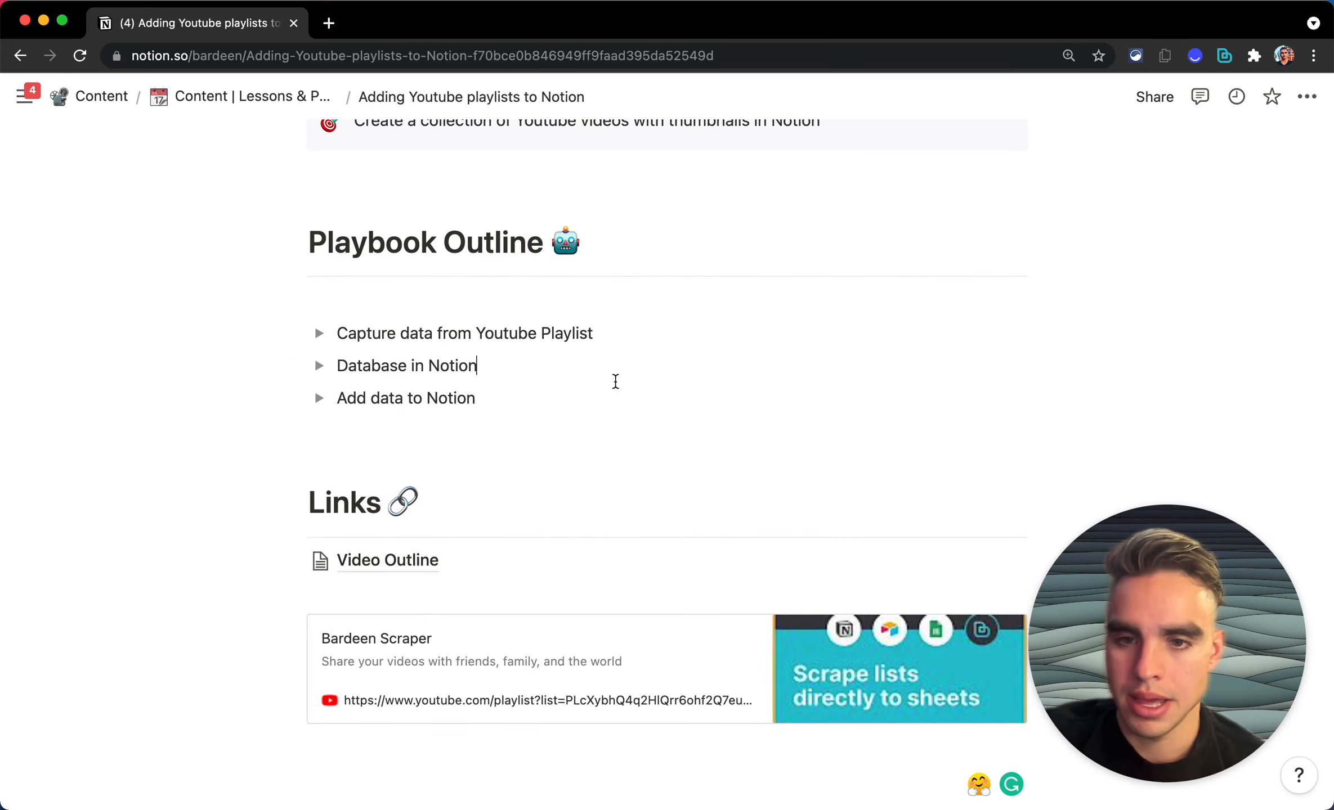
scroll(614, 381, "down", 1)
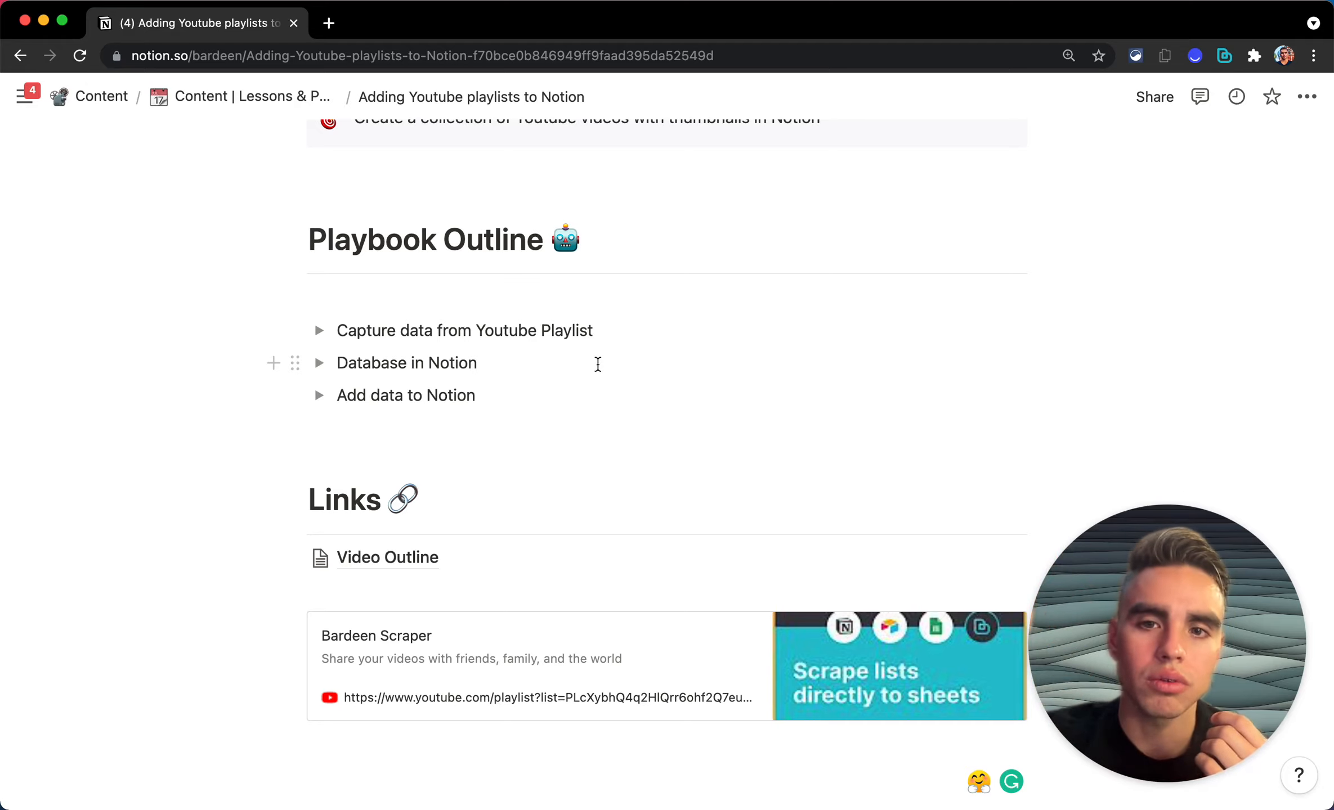
left_click_drag(293, 364, 315, 327)
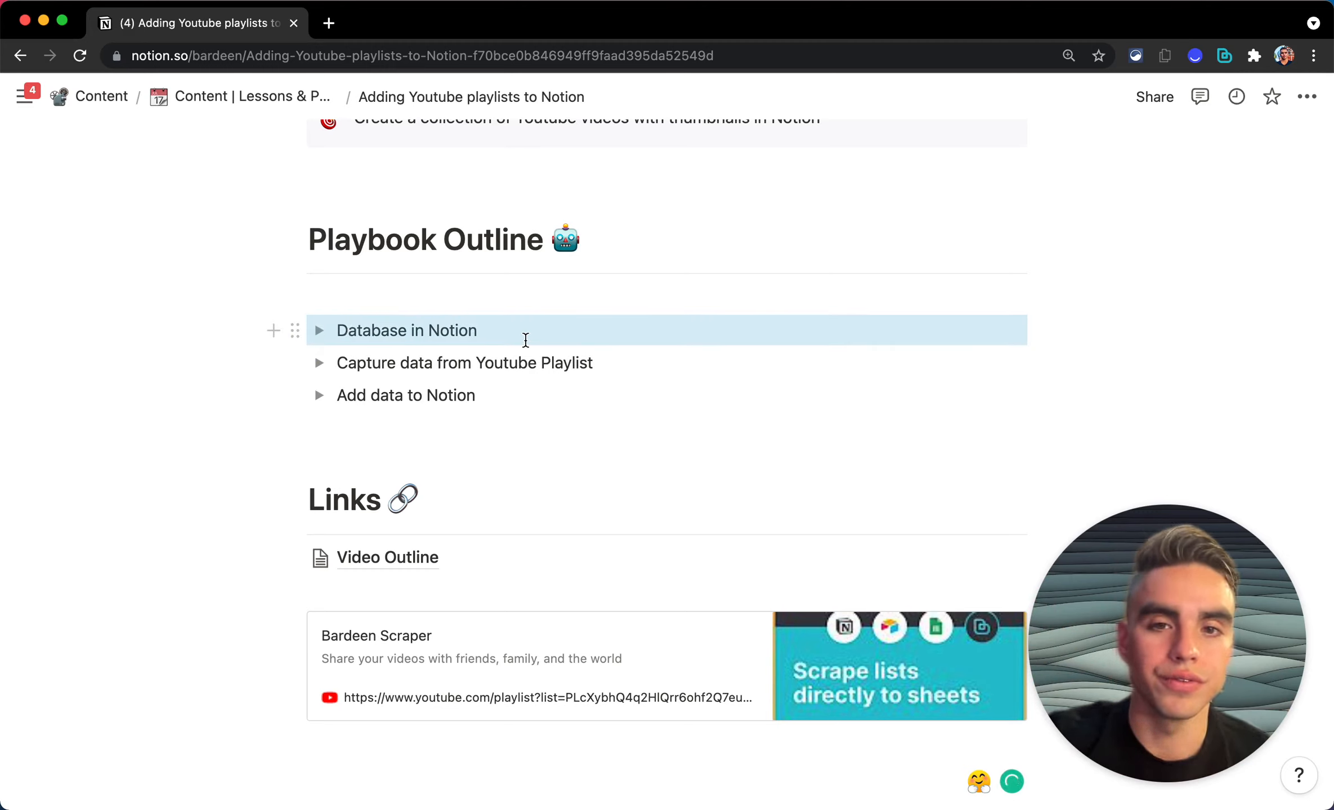
left_click(531, 426)
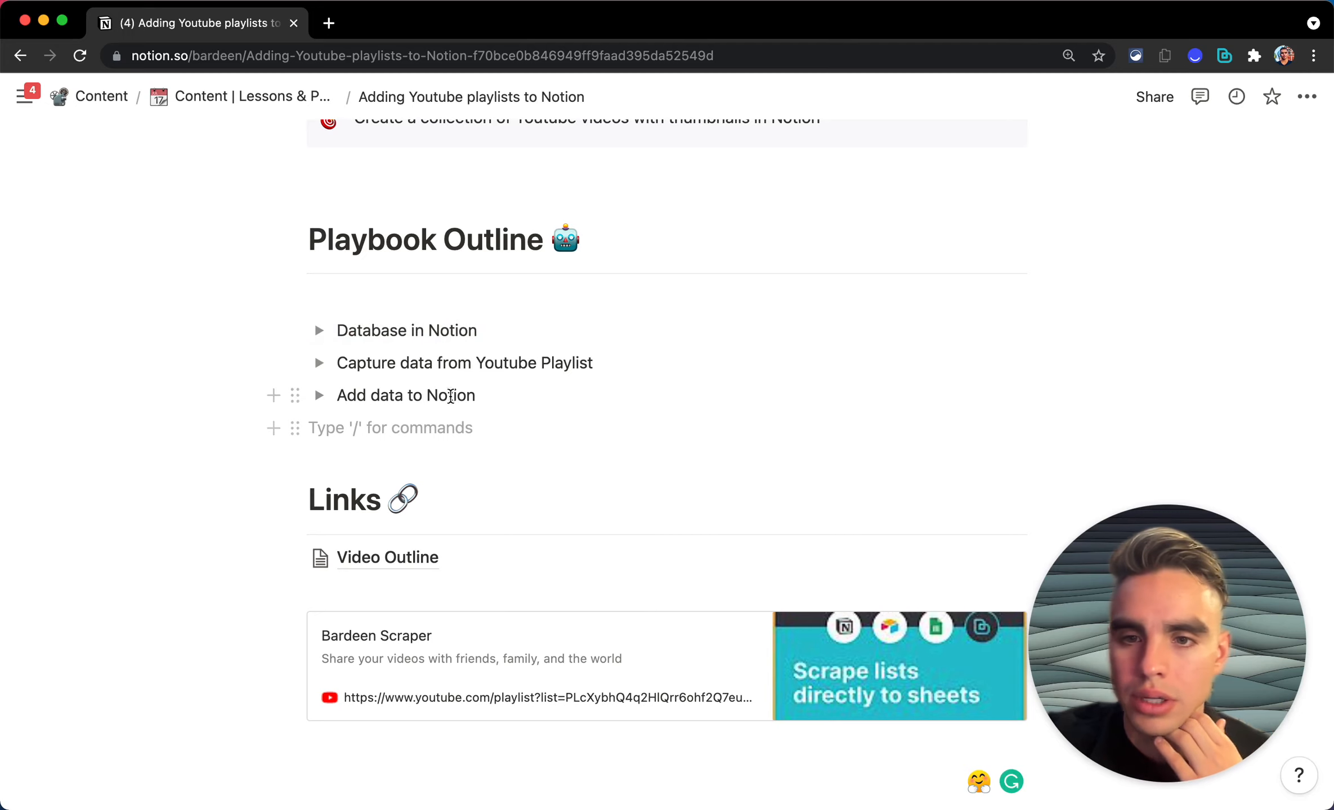
scroll(451, 396, "down", 1)
left_click(452, 303)
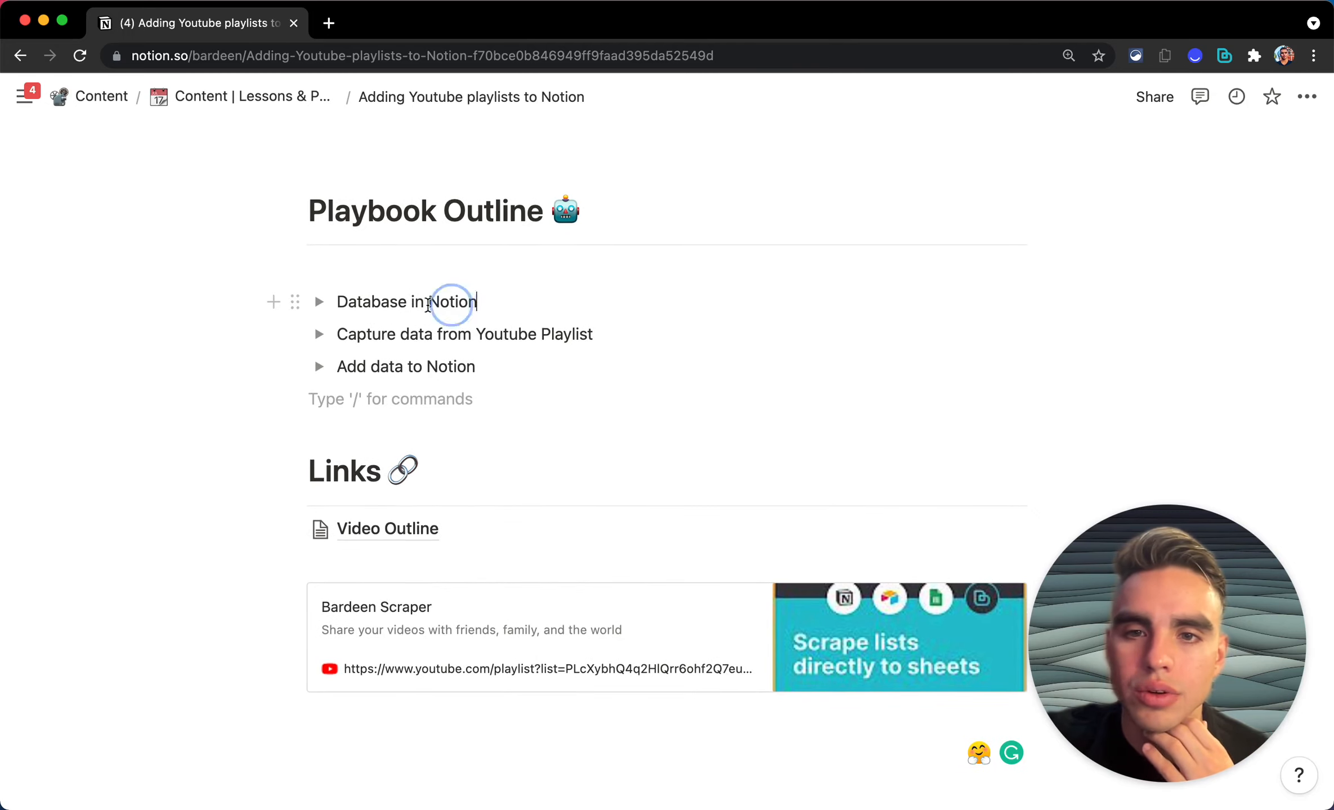
left_click_drag(428, 304, 343, 304)
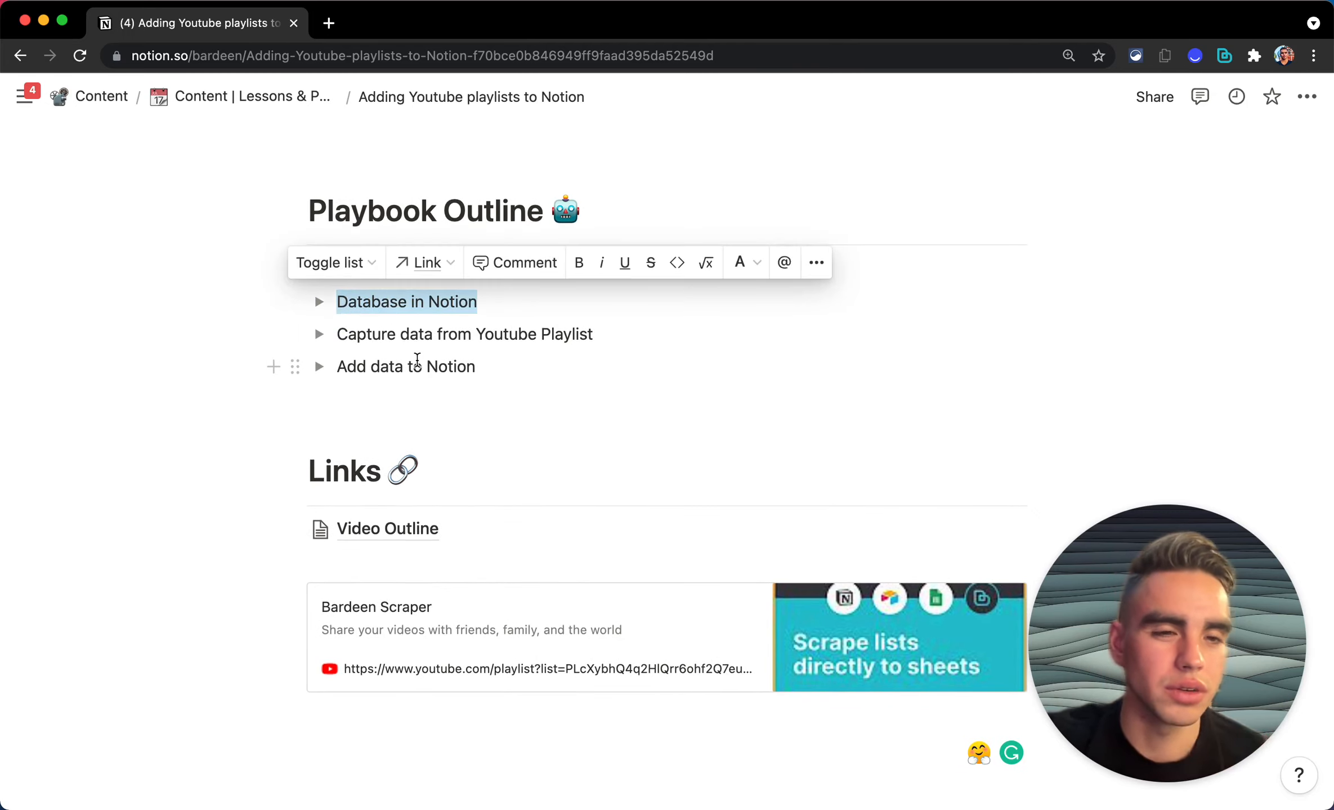
left_click(442, 439)
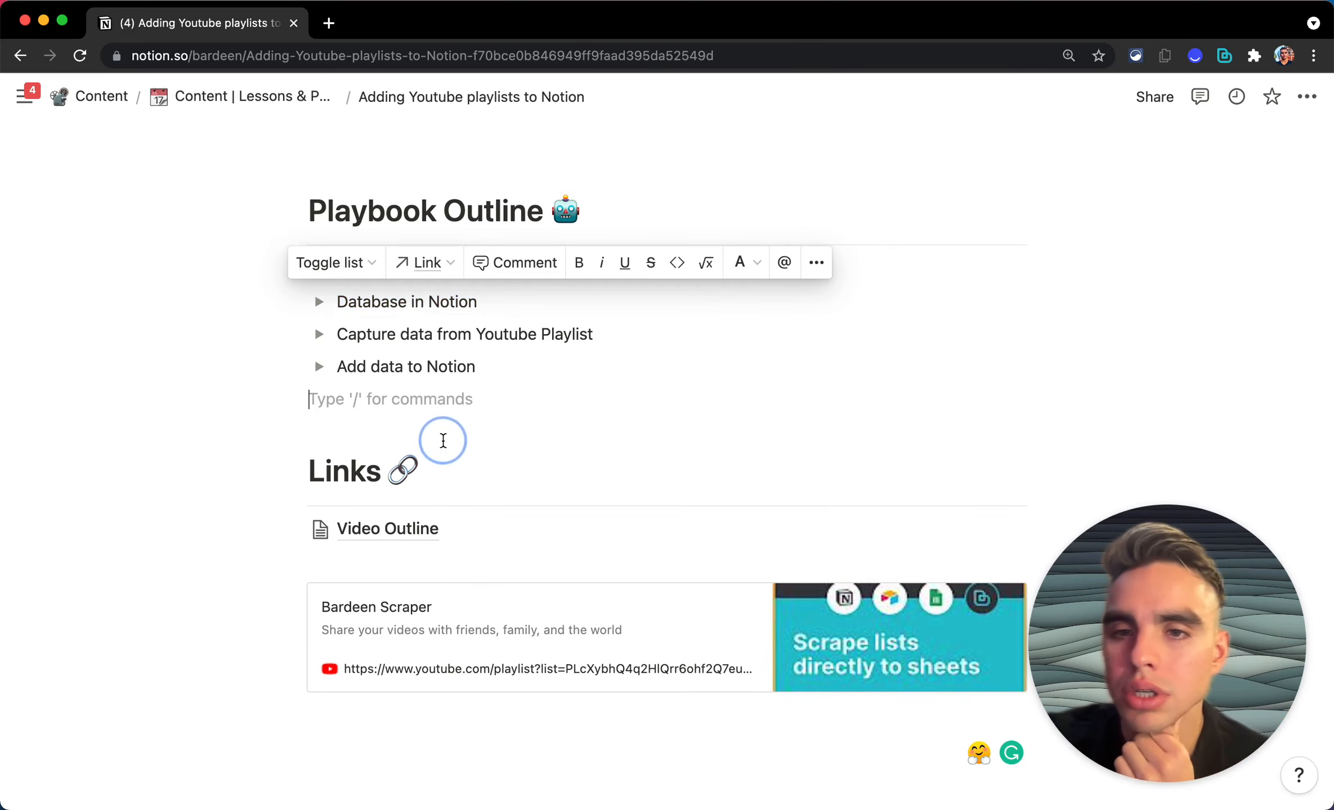
Step: Insert an inline table with /table and title it 'Youtube Videos | Live Build'
key("Return")
type("/tab")
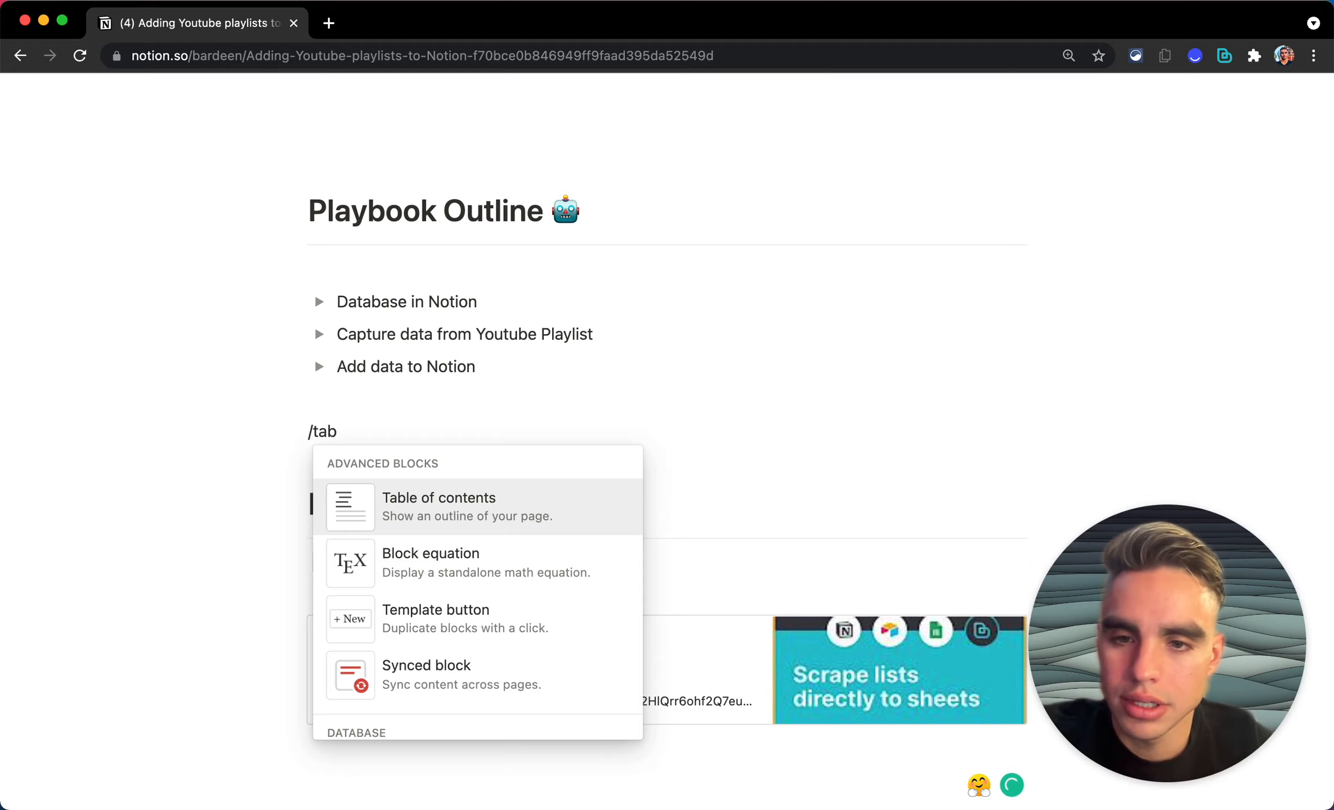
type("le")
key("Return")
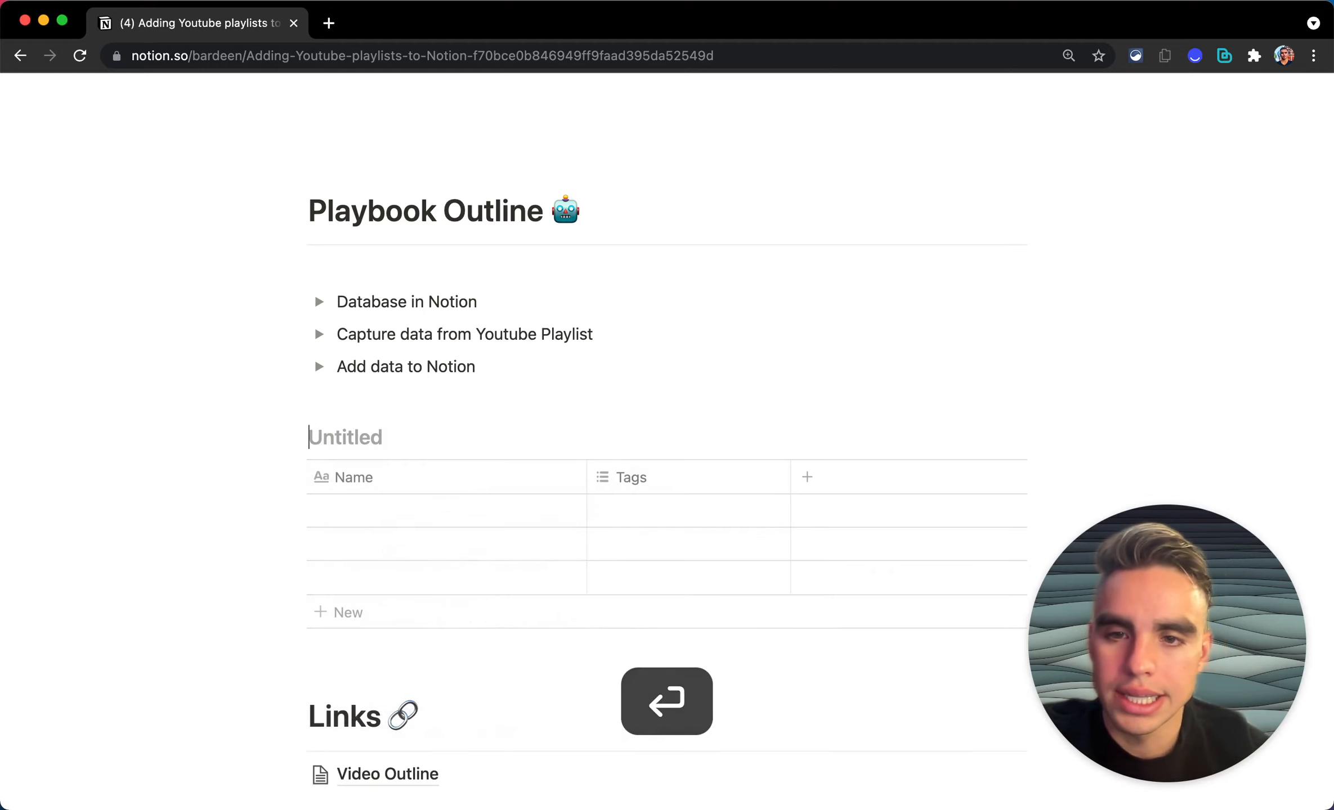
scroll(666, 439, "down", 1)
type("Yo")
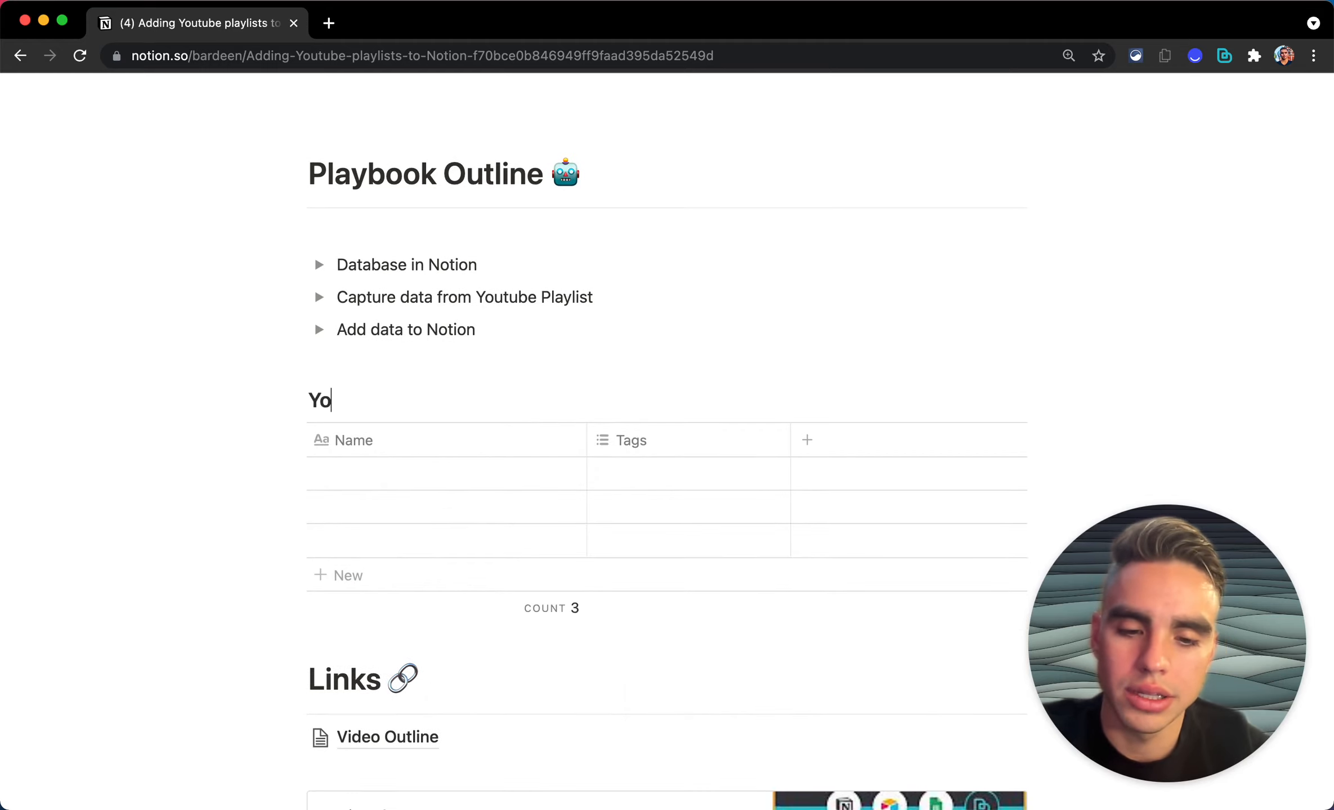
type("utube Video")
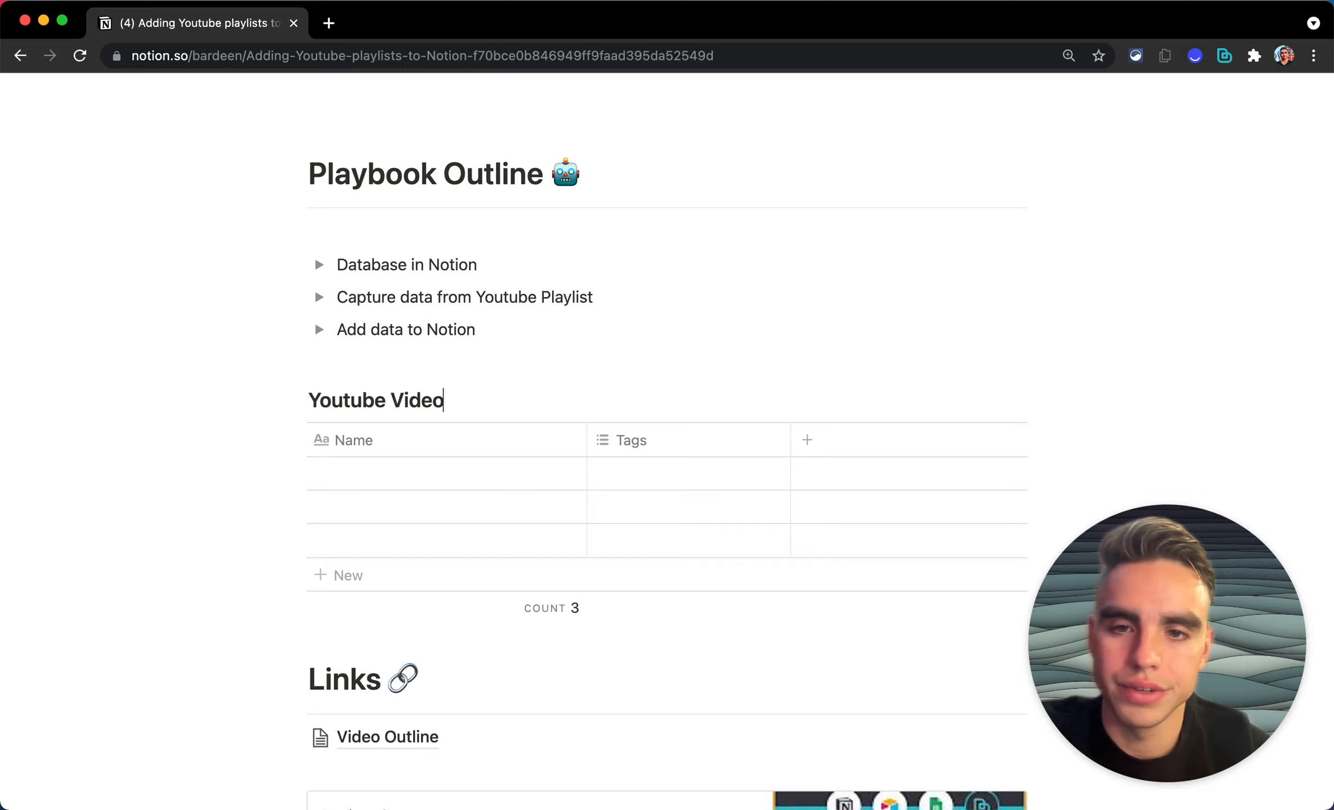
type("s | Live Build")
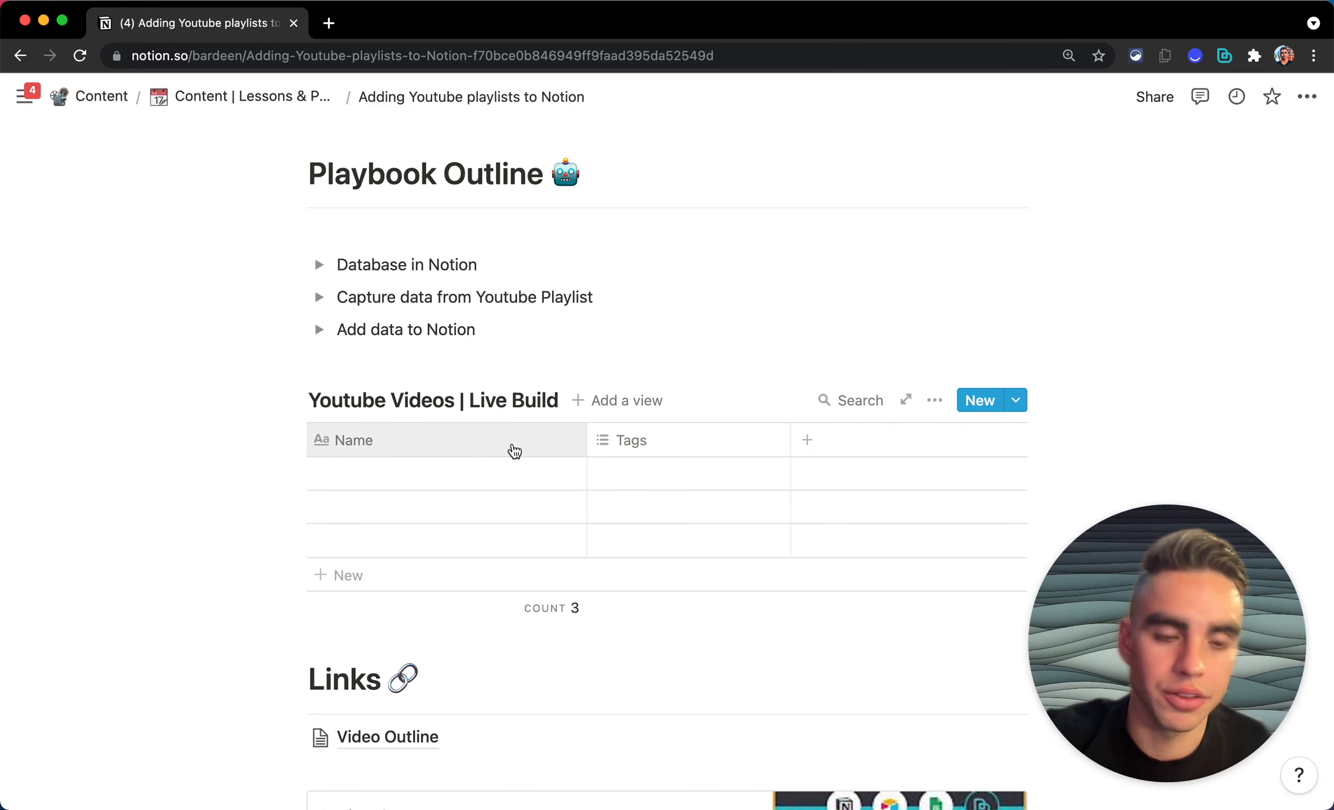
scroll(514, 450, "down", 1)
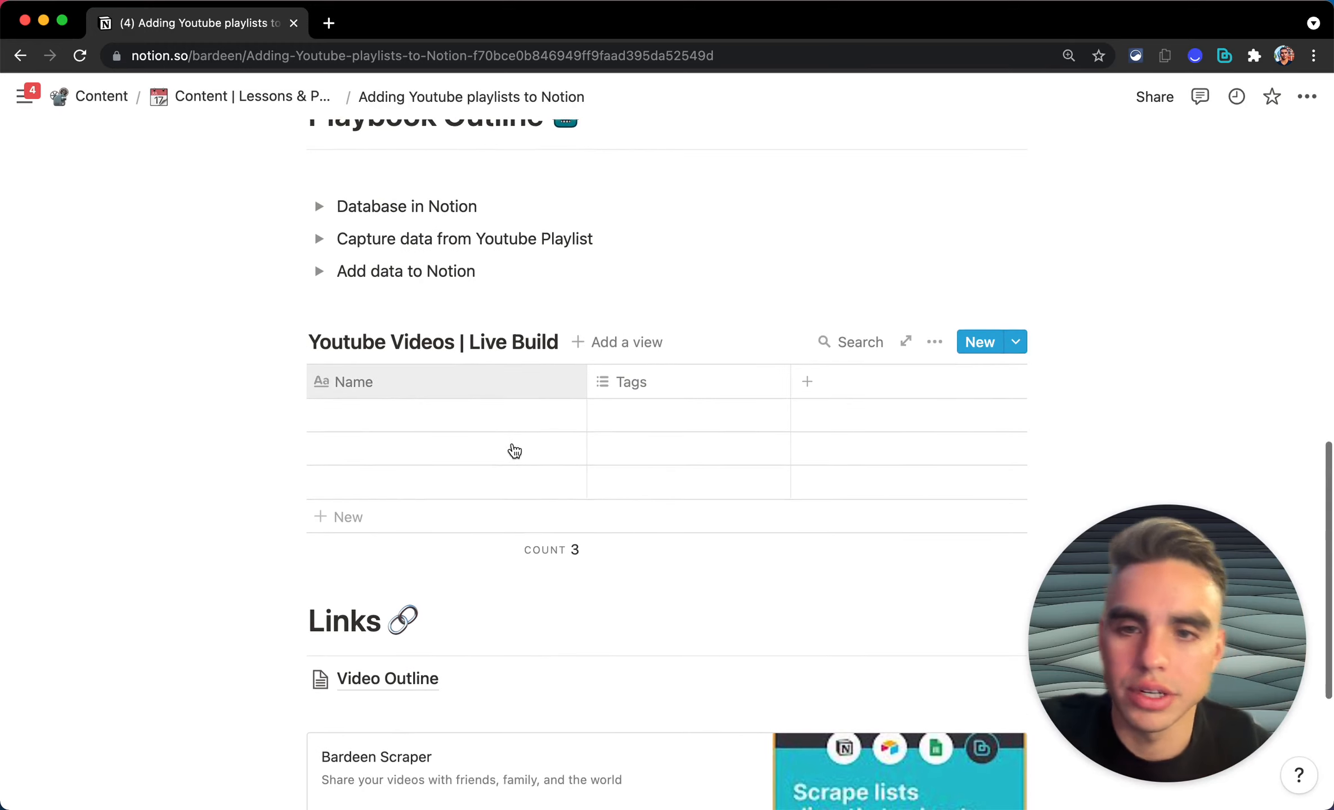
Step: Keep the first column as Name and turn Tags into a Files & media column named Thumbnail
left_click(509, 399)
type("Vid")
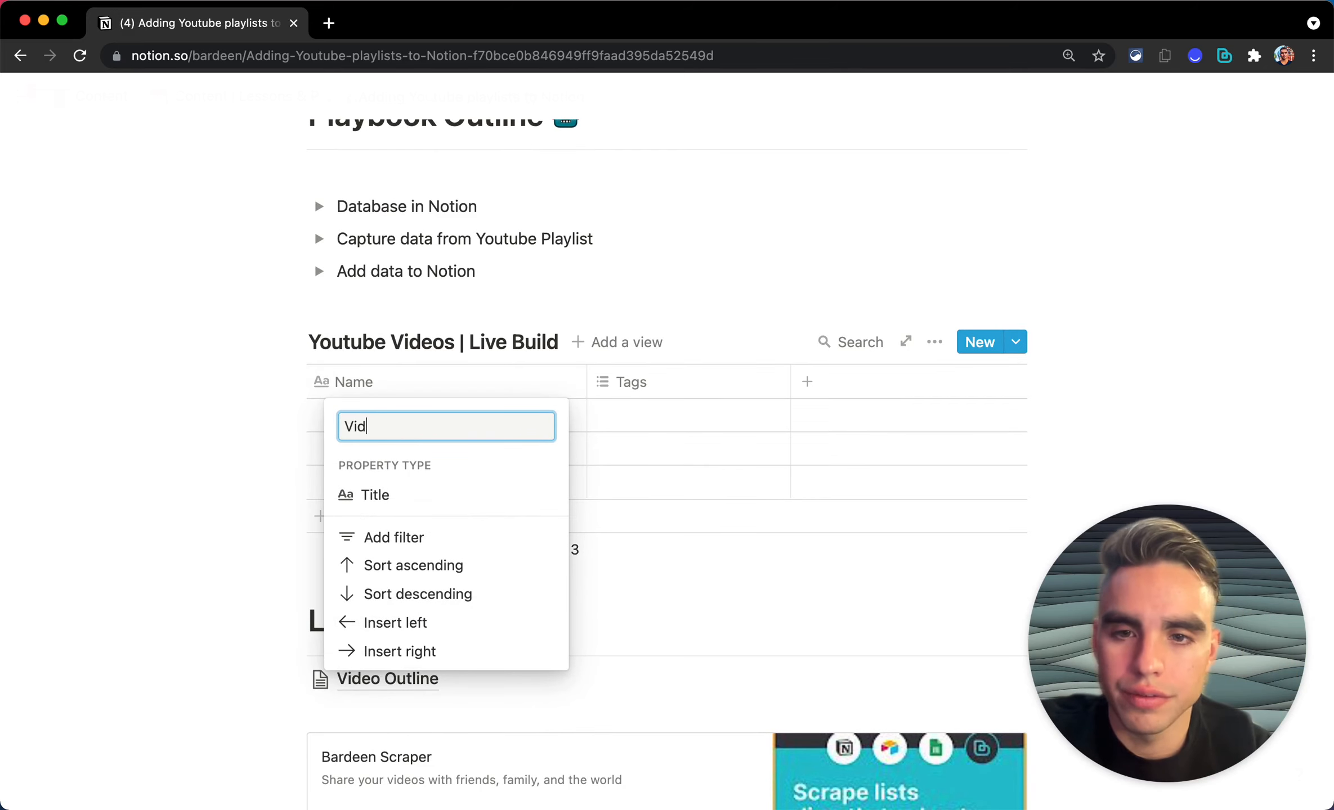
key("BackSpace")
key("BackSpace")
key("BackSpace")
type("Name")
key("Return")
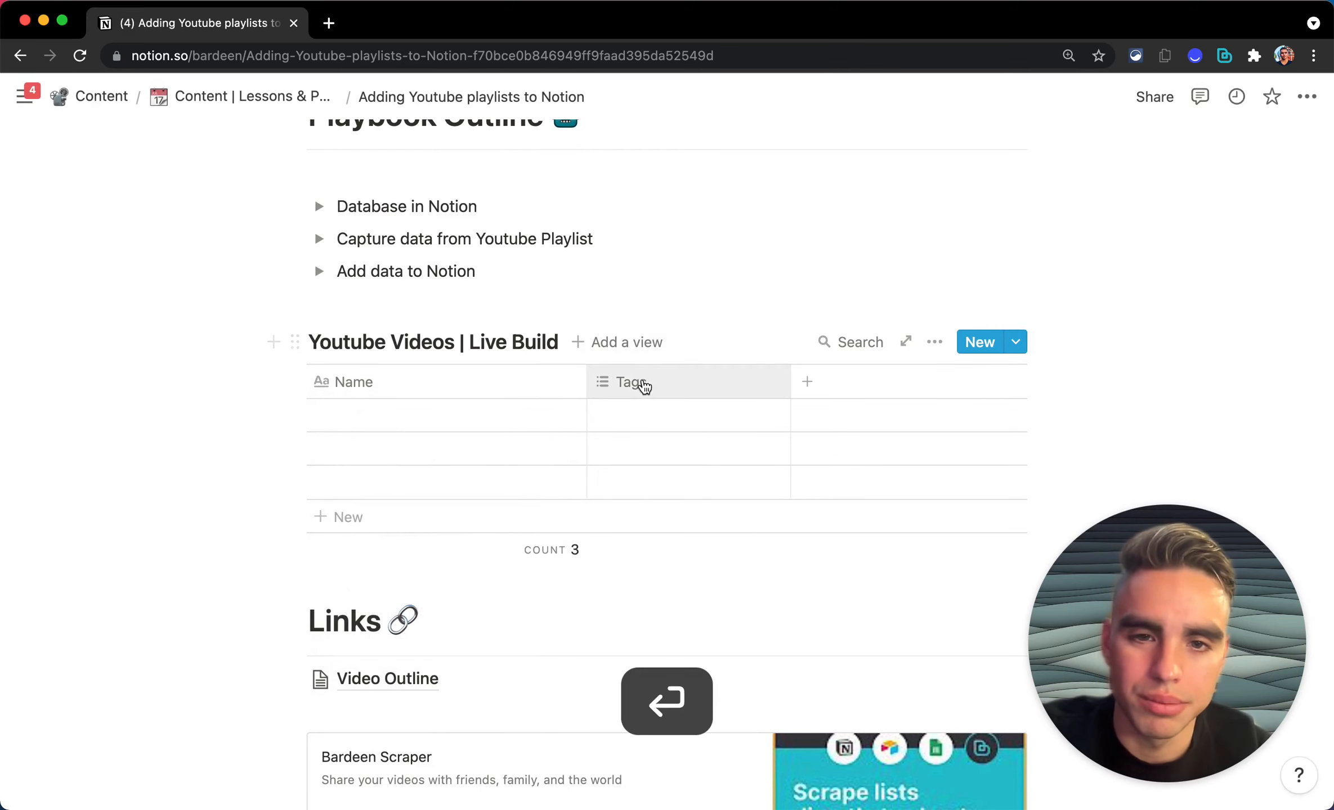
left_click(640, 383)
left_click(741, 495)
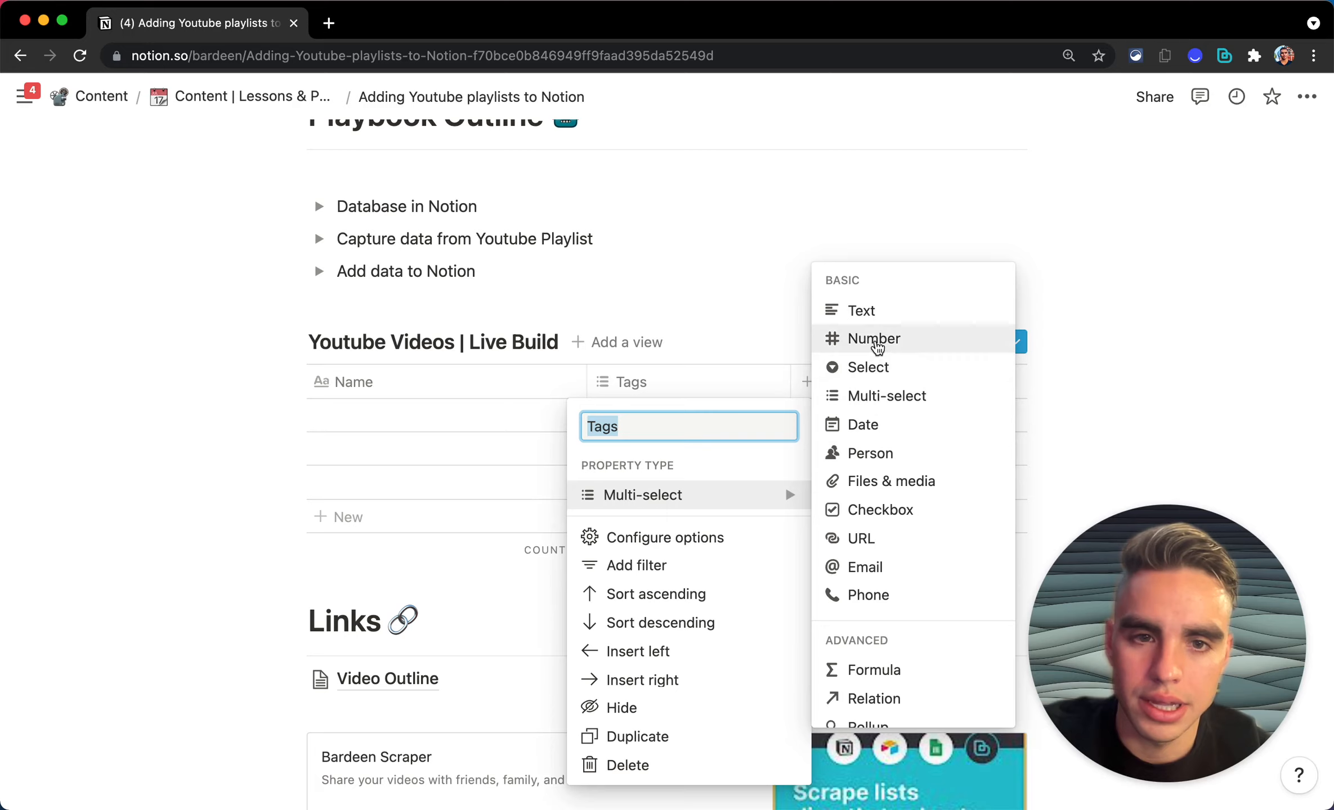
left_click(927, 492)
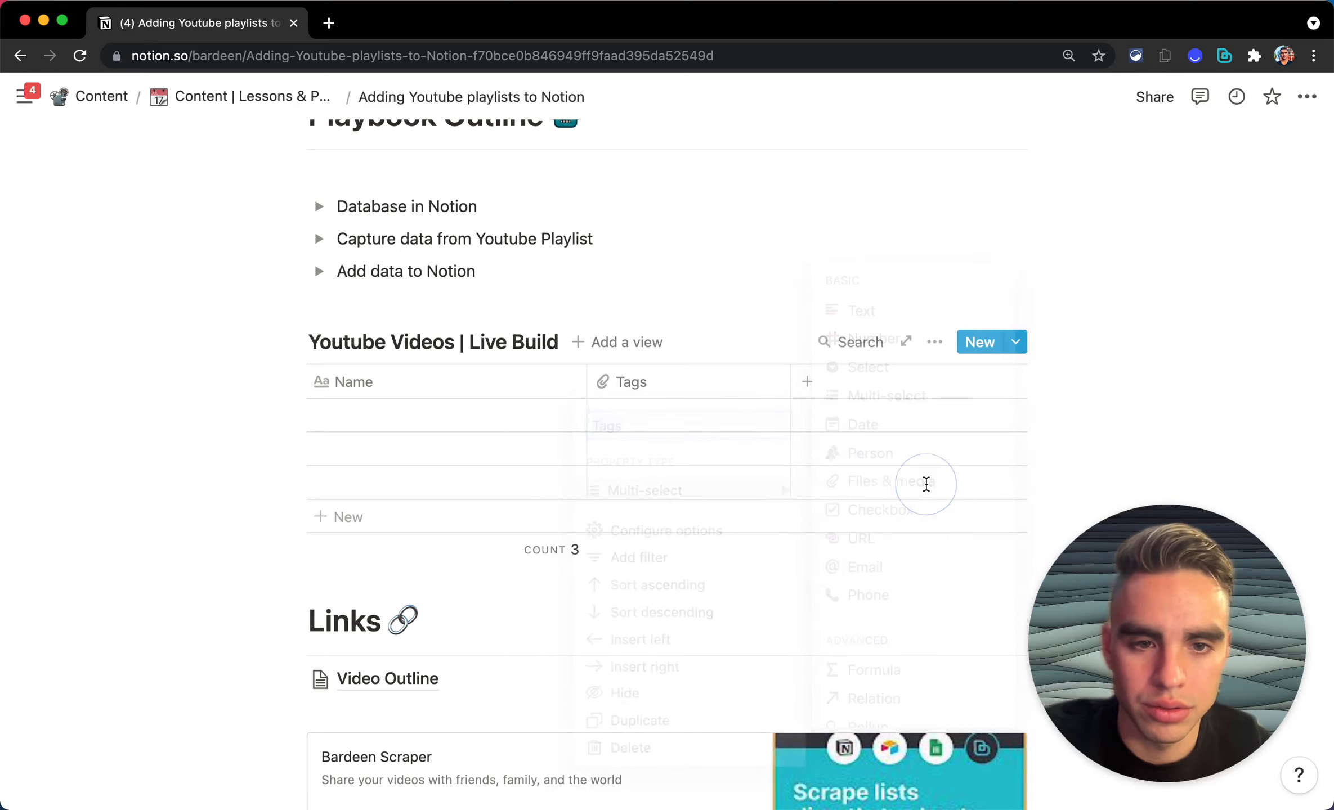
left_click(660, 386)
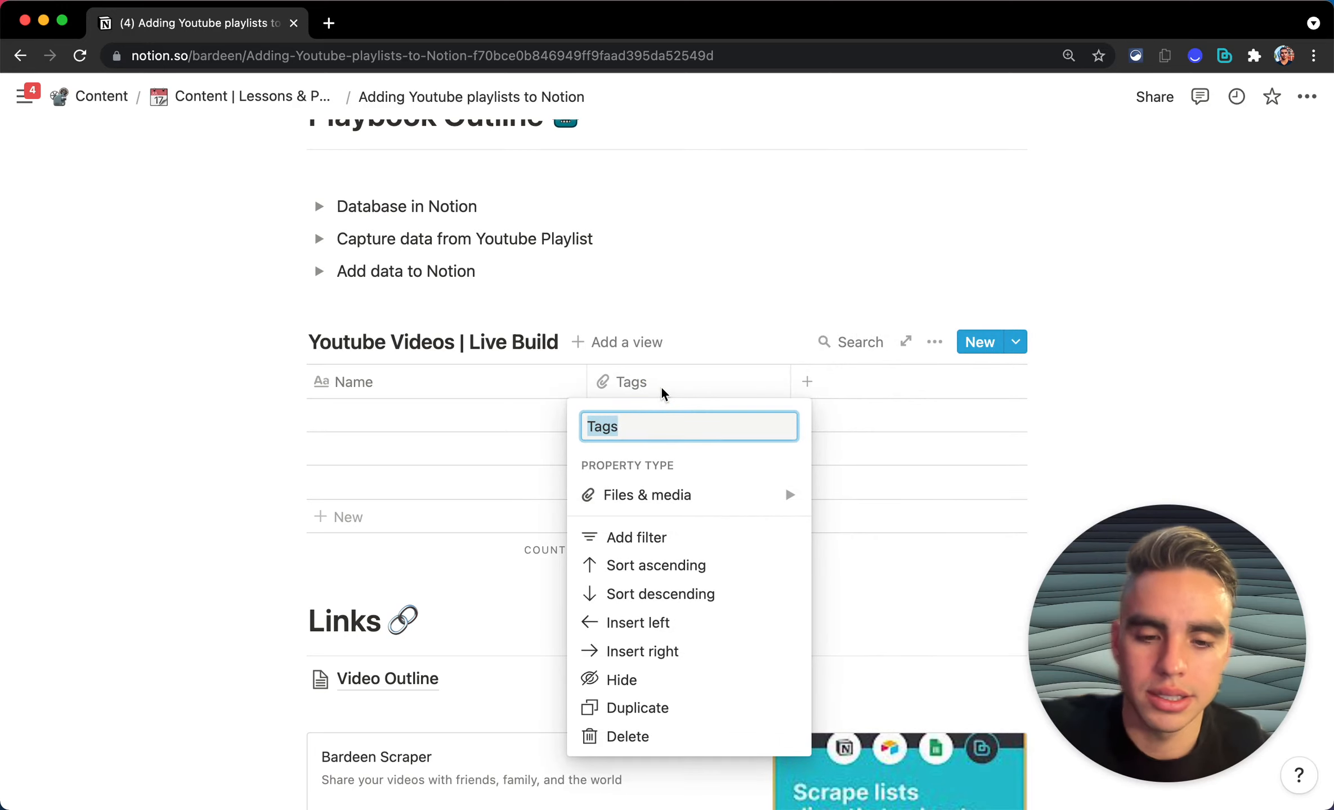
type("T")
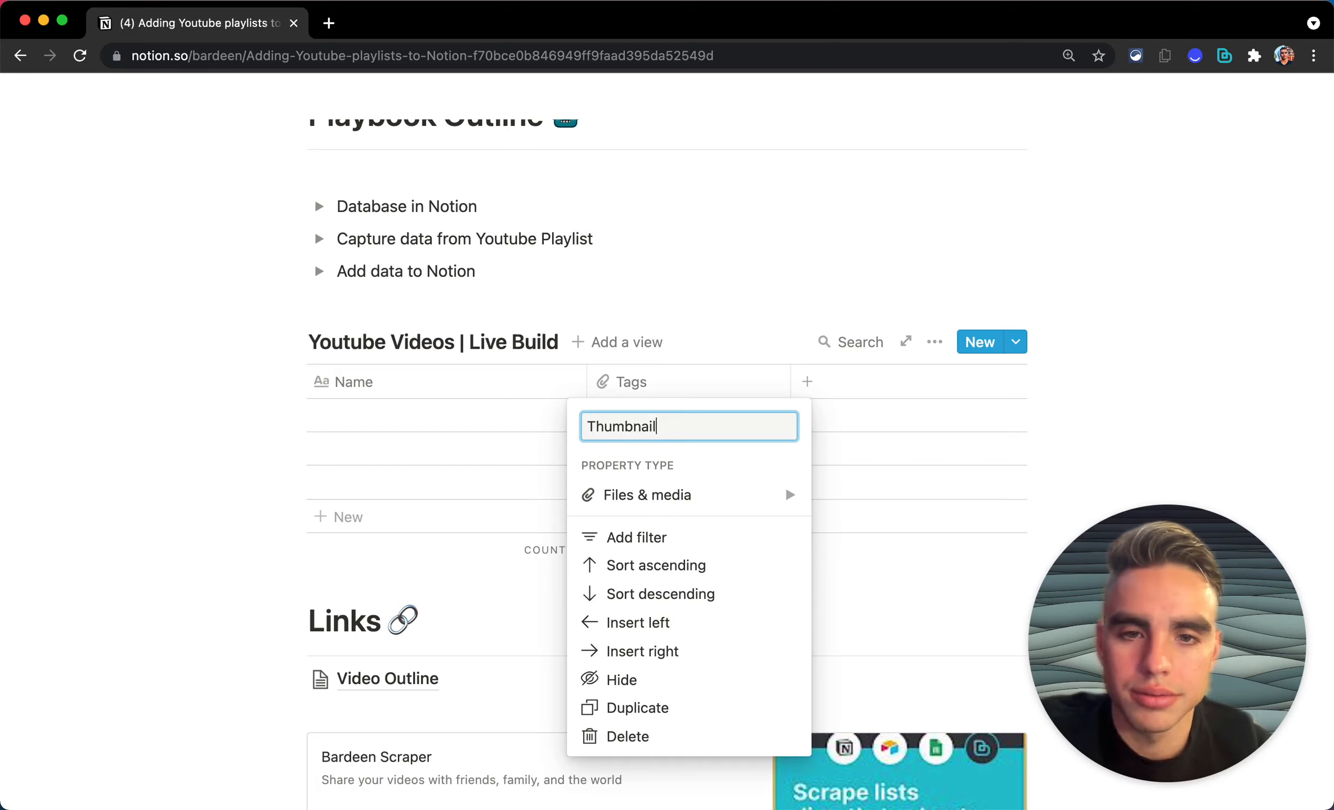
type("humbnail")
key("Return")
Step: Add Link (URL), Channel Name (text) and Channel URL (URL) columns to the table
left_click(807, 382)
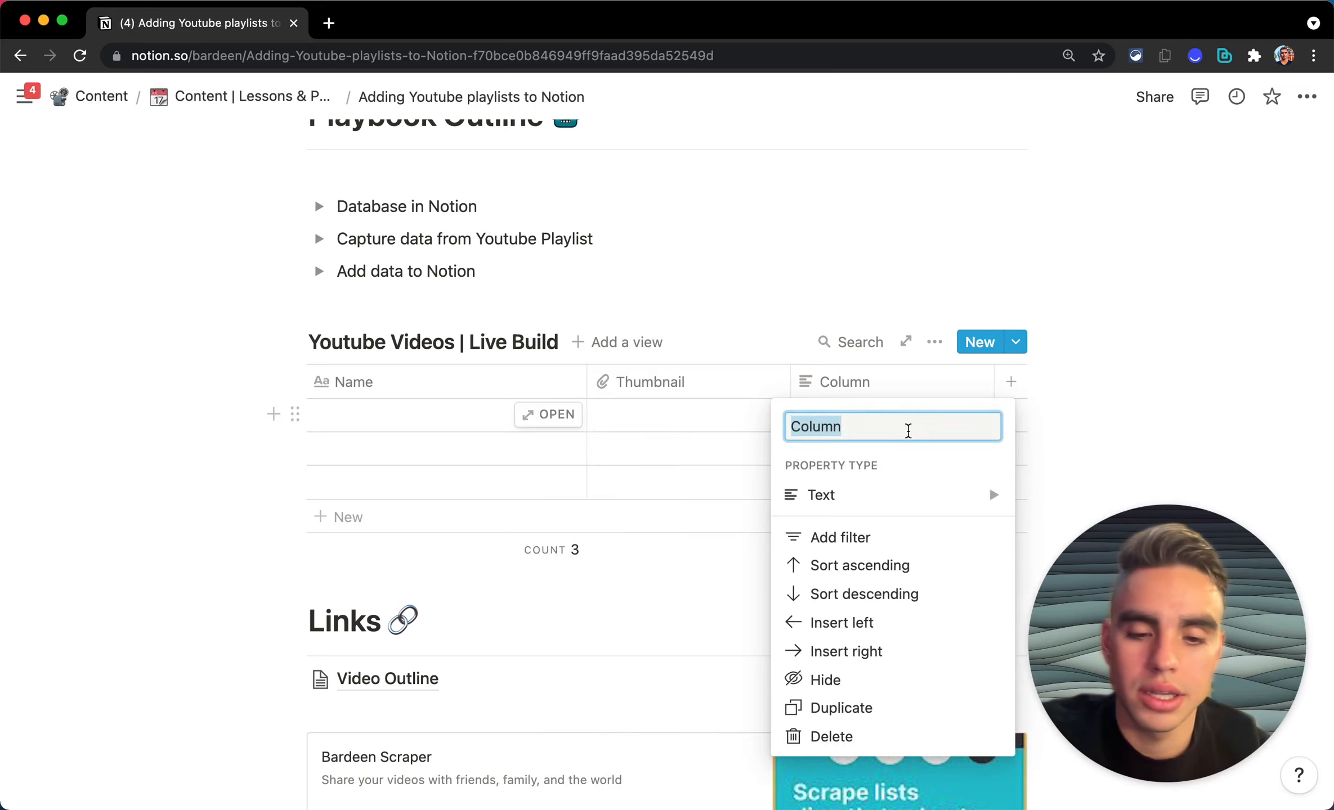
type("Link")
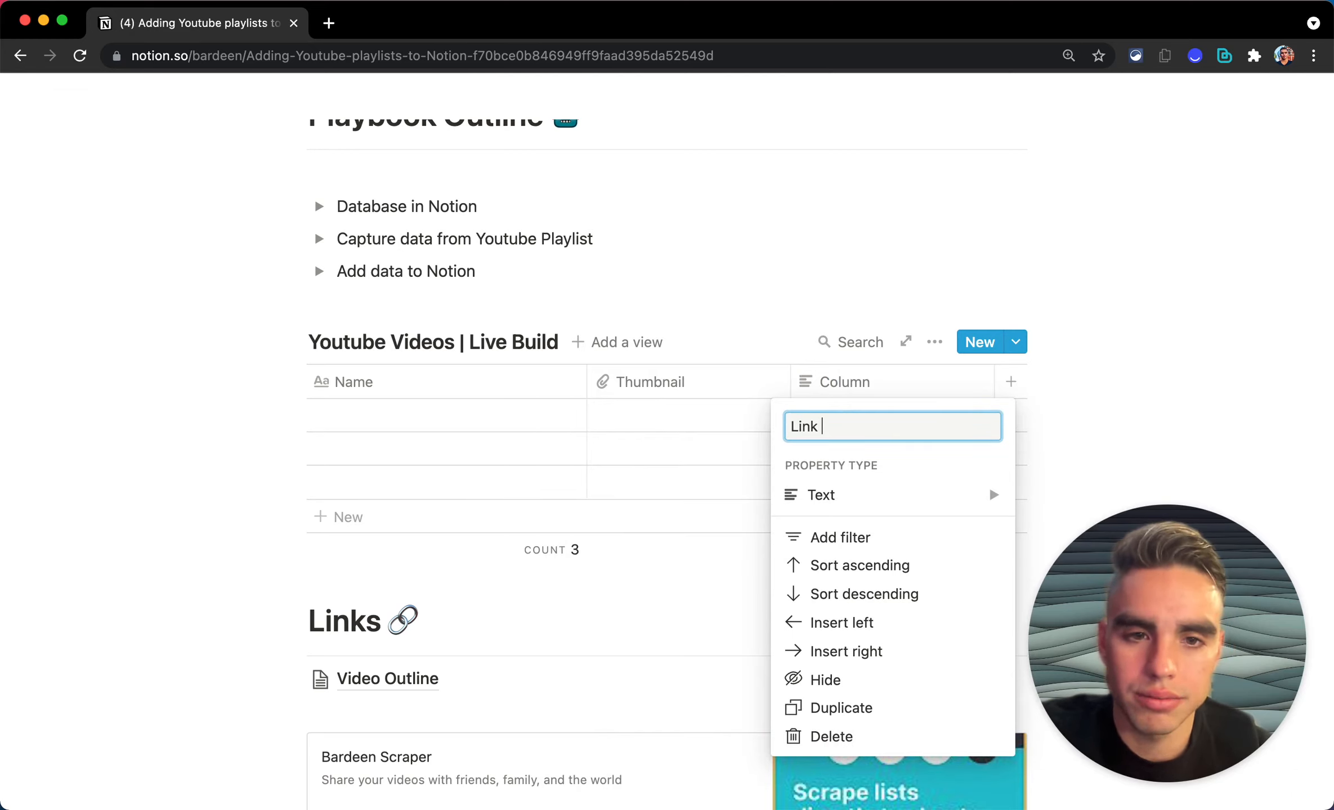
key("BackSpace")
mouse_move(935, 498)
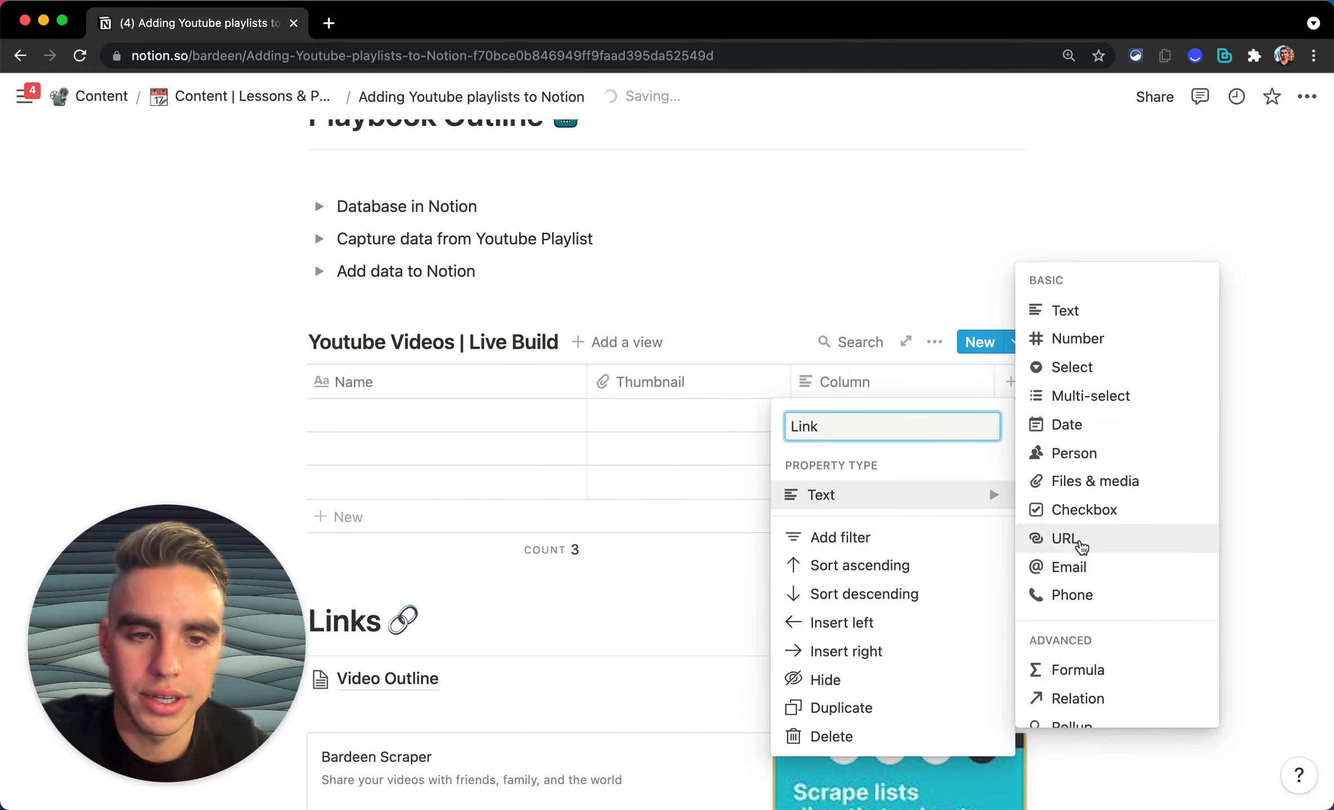
left_click(1078, 540)
left_click(1015, 381)
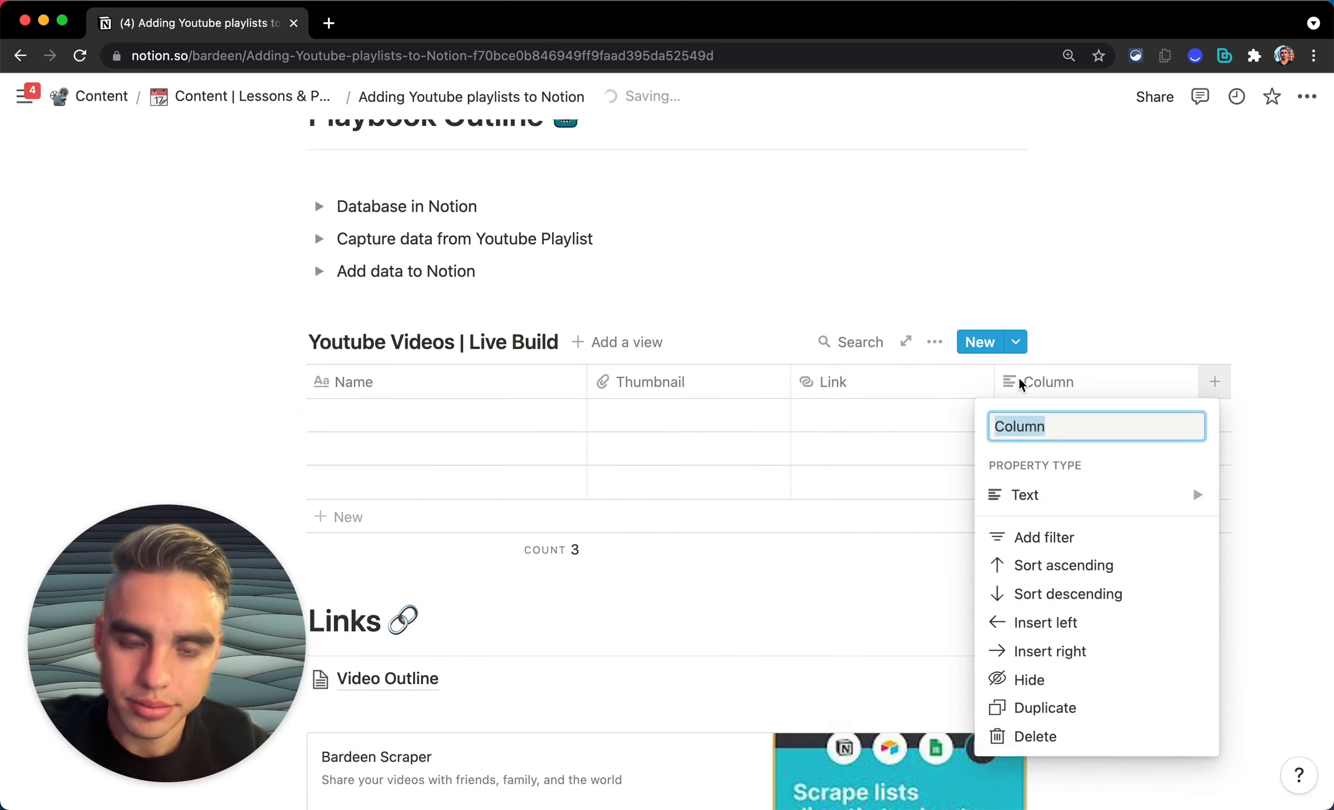
type("Channel Name")
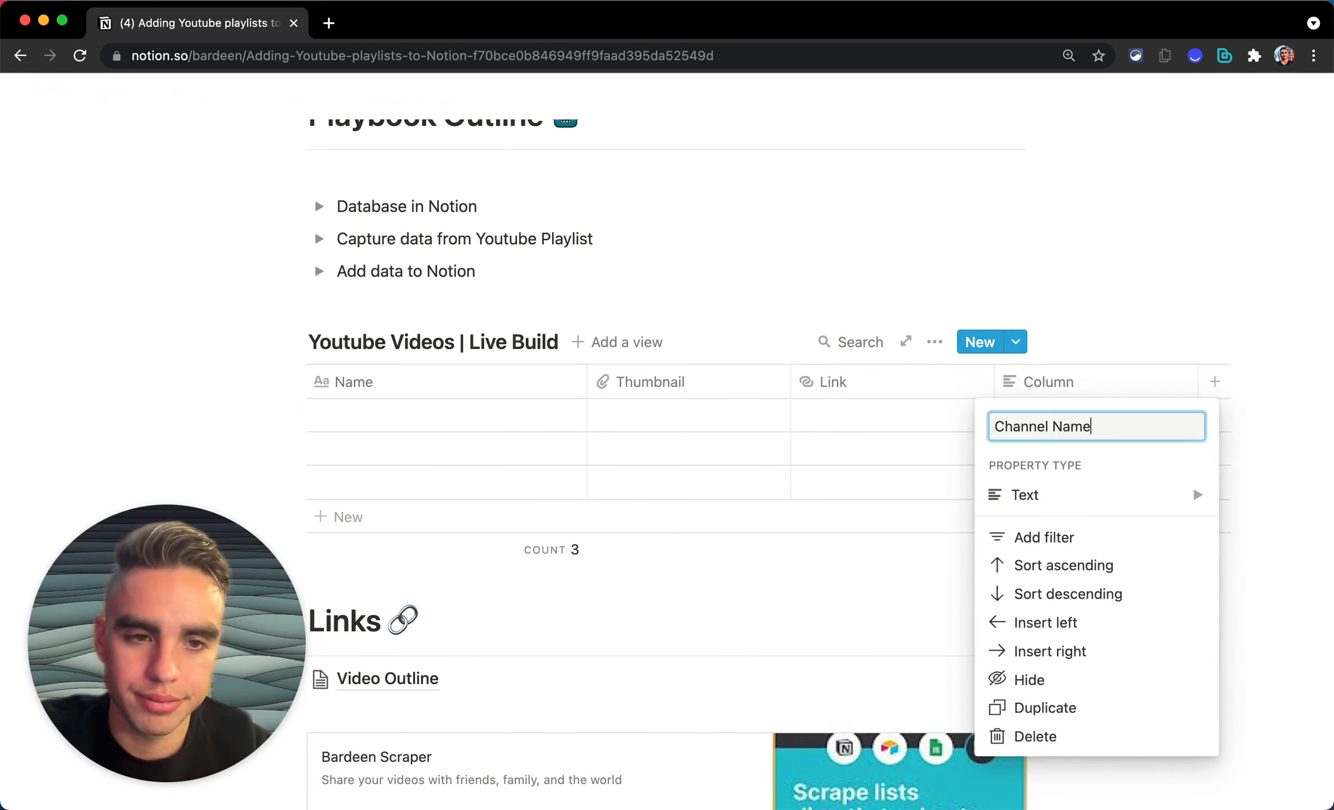
key("Return")
left_click(1215, 382)
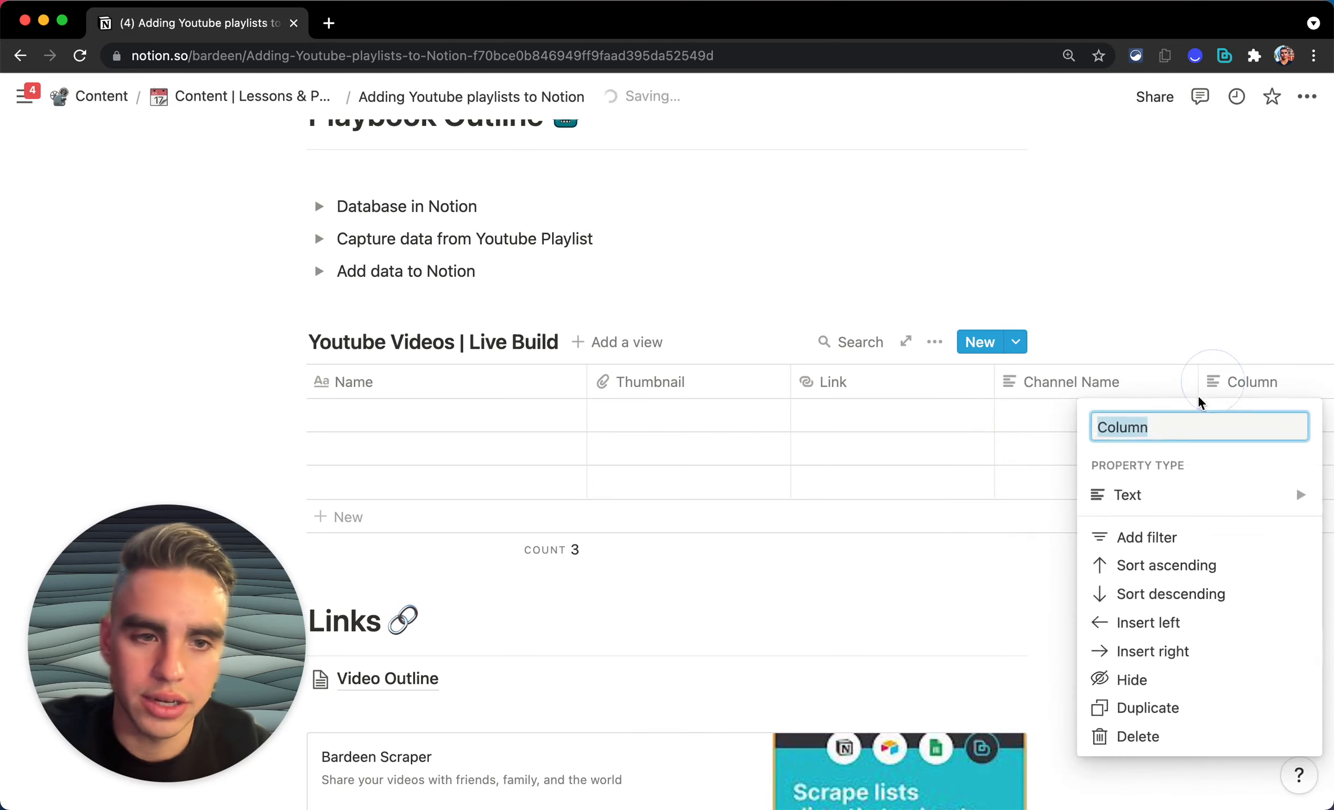
type("Channel")
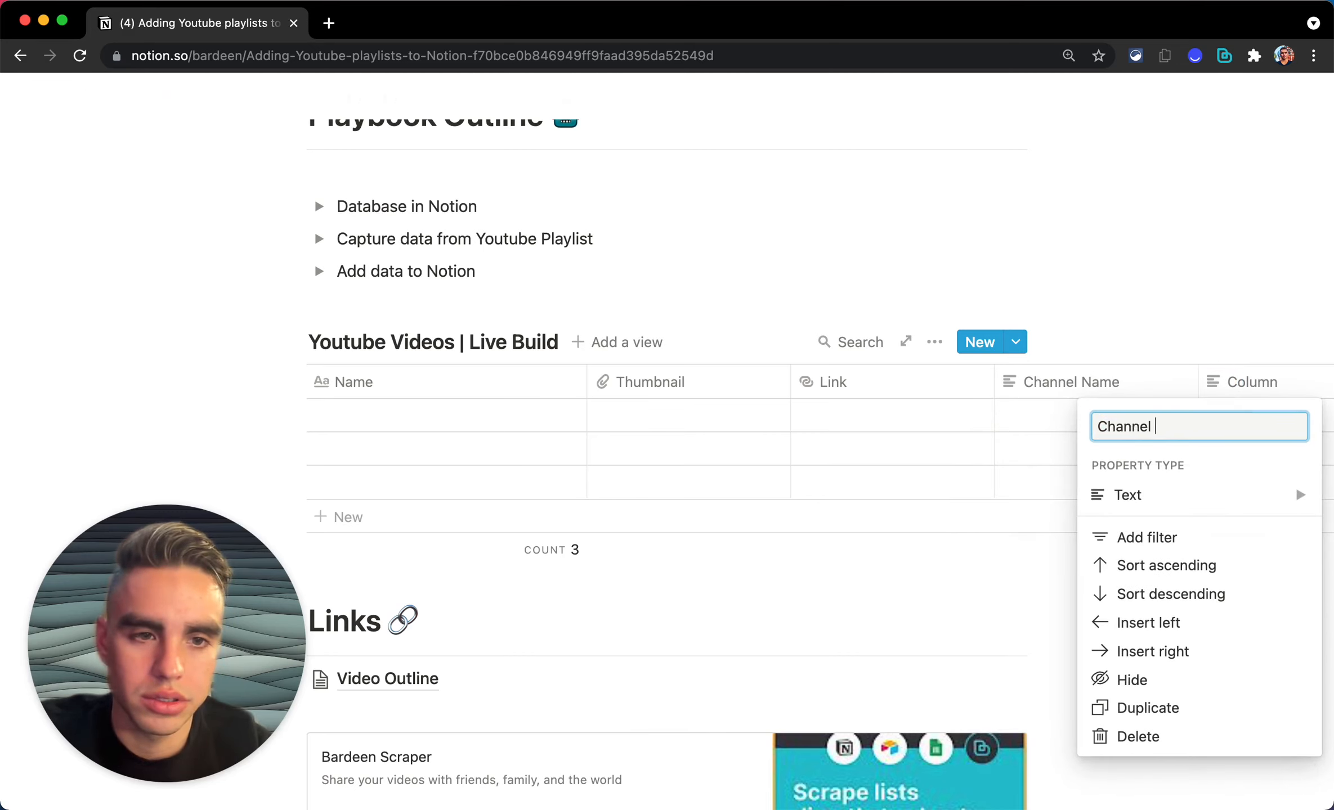
type(" URL")
mouse_move(1200, 497)
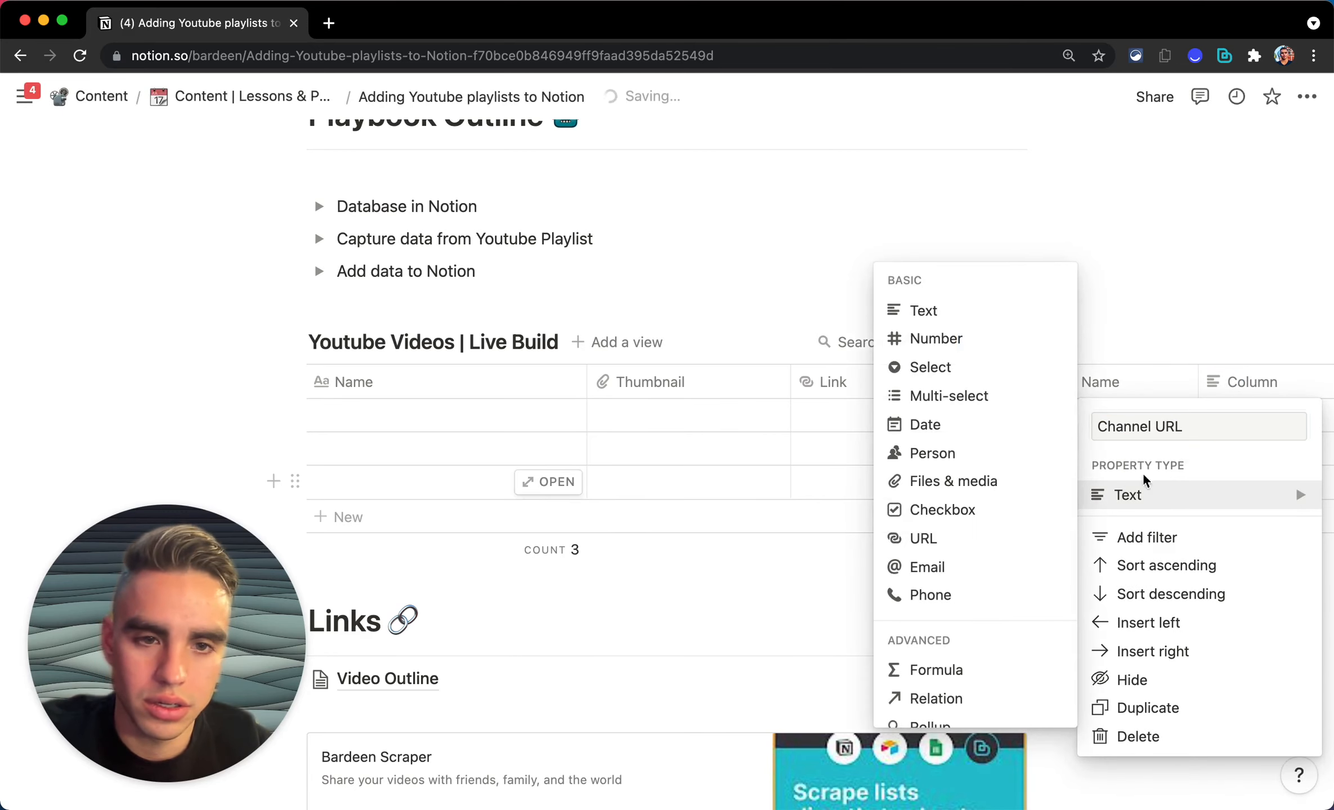
left_click(944, 539)
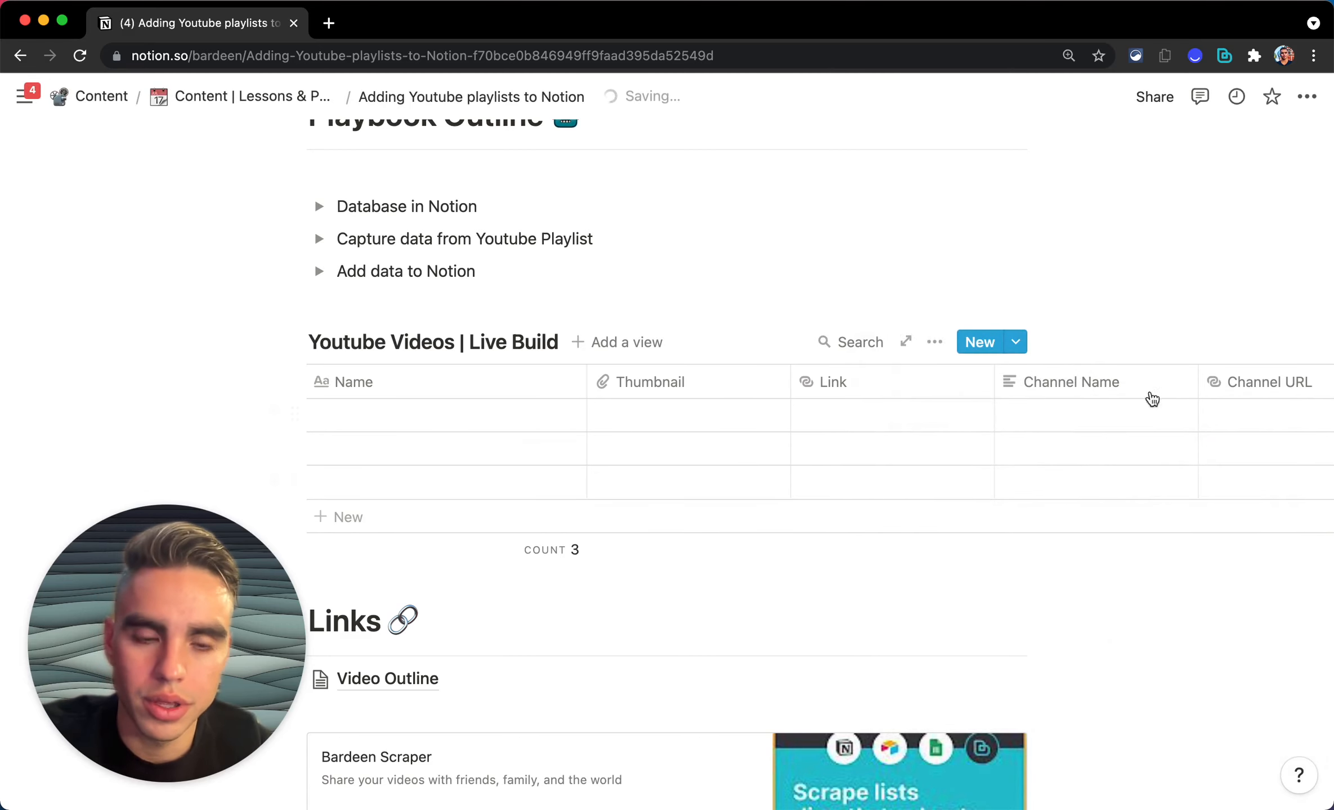
scroll(1153, 493, "down", 2)
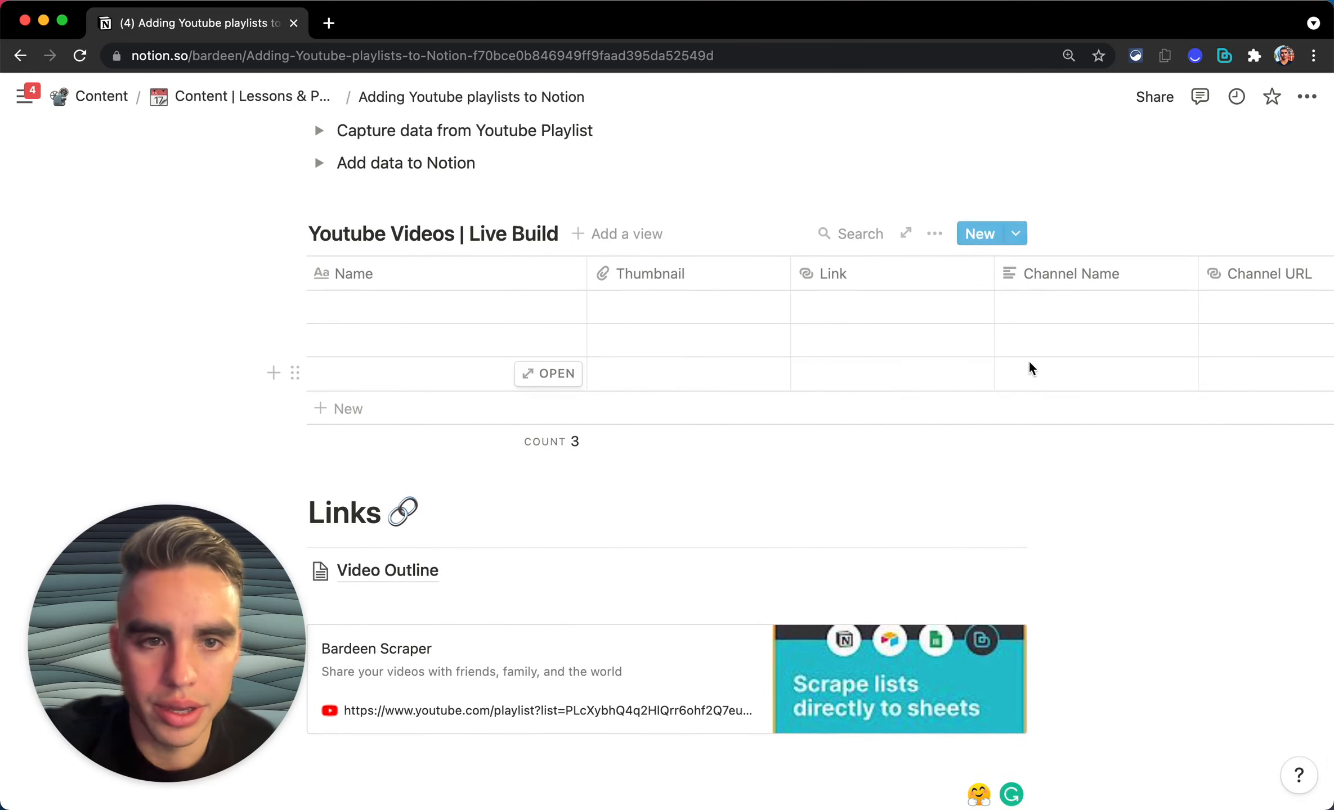
Step: Open the Youtube Videos | Live Build database as its own full page
scroll(1030, 369, "right", 2)
scroll(1029, 370, "left", 2)
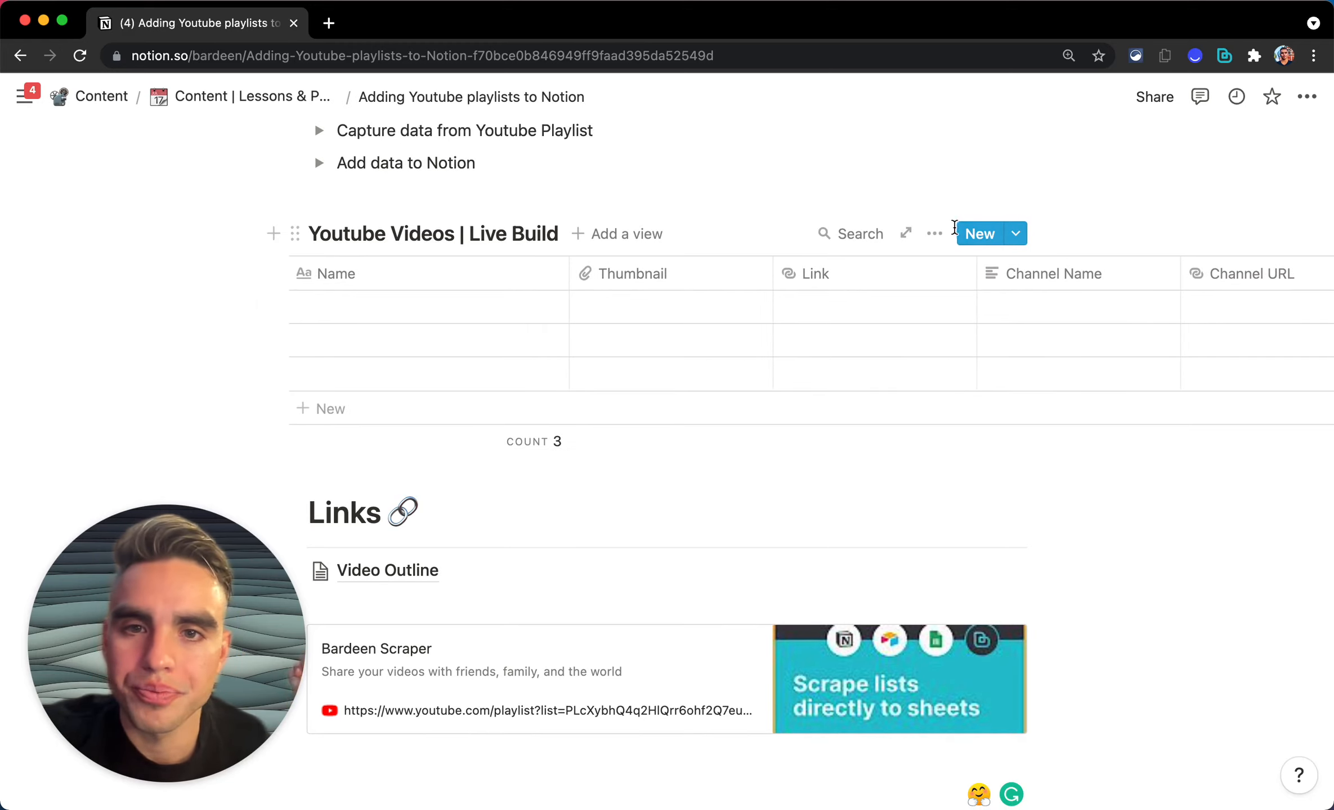
left_click(905, 233)
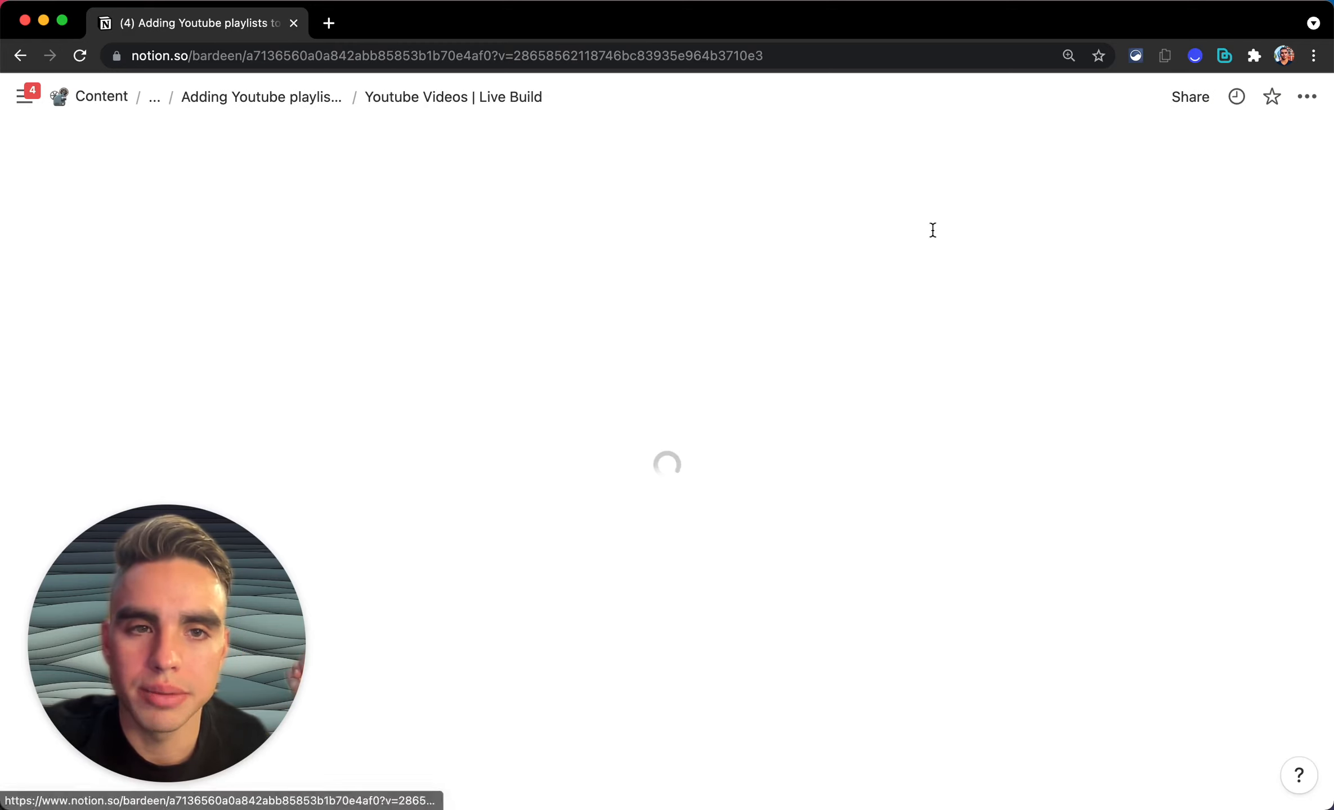
Step: Share the database page with the Bardeen Demo integration by inviting it
left_click(1189, 101)
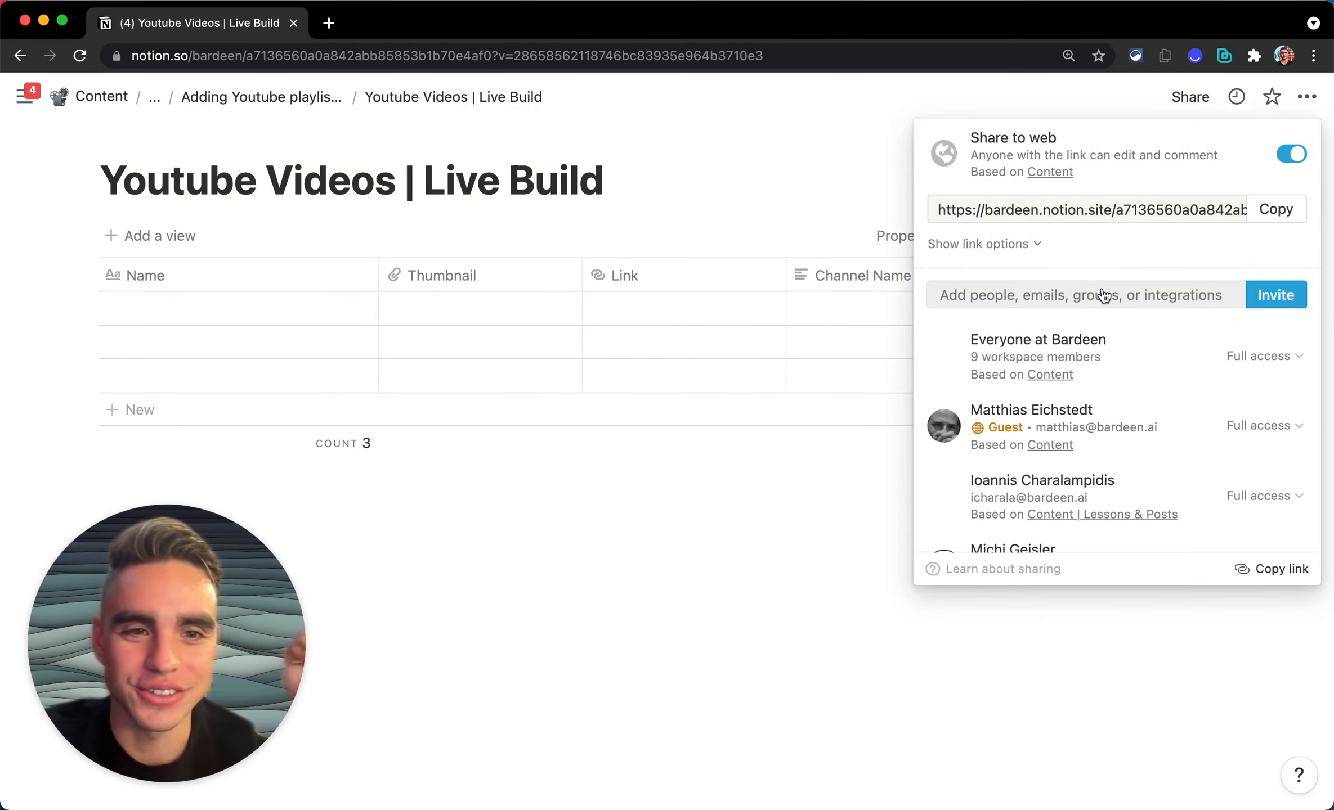
left_click(1106, 293)
type("bad")
key("BackSpace")
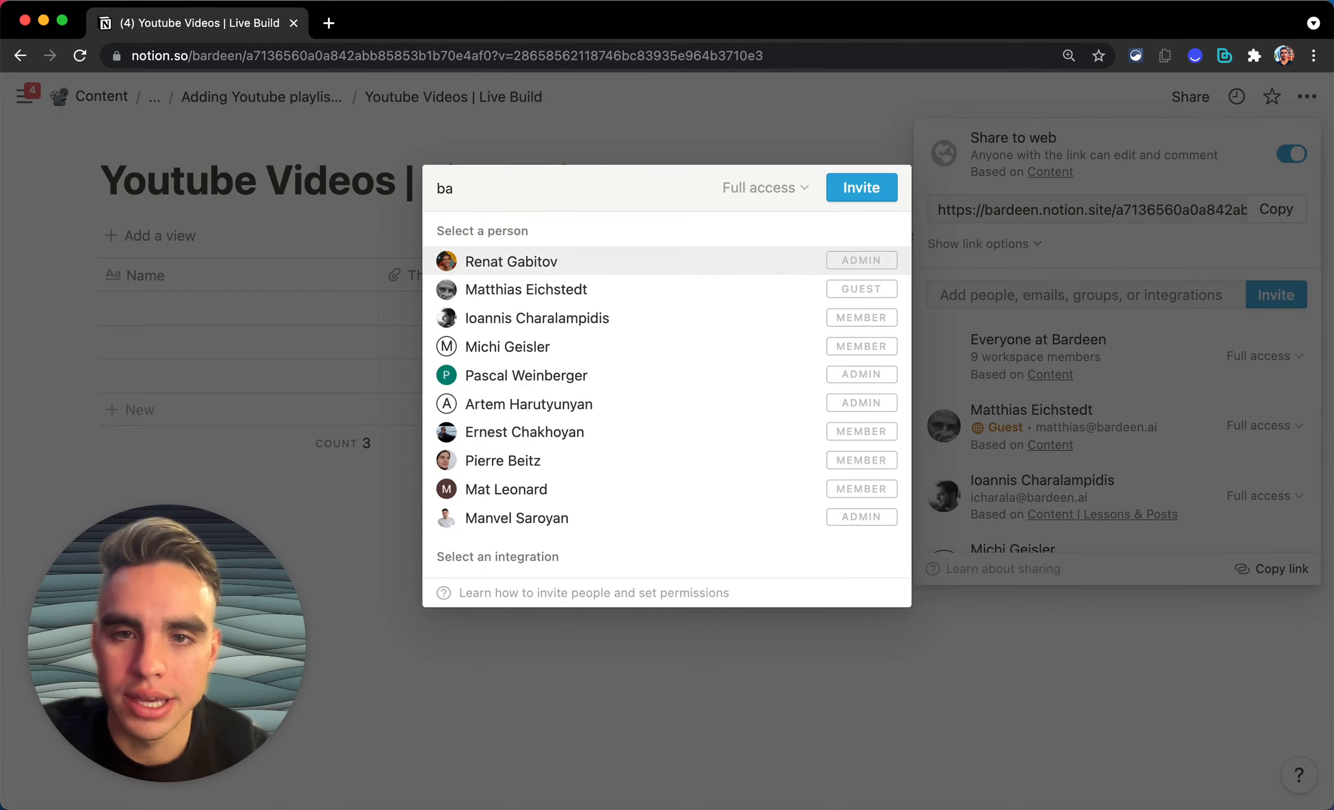
key("super+a")
type("demo")
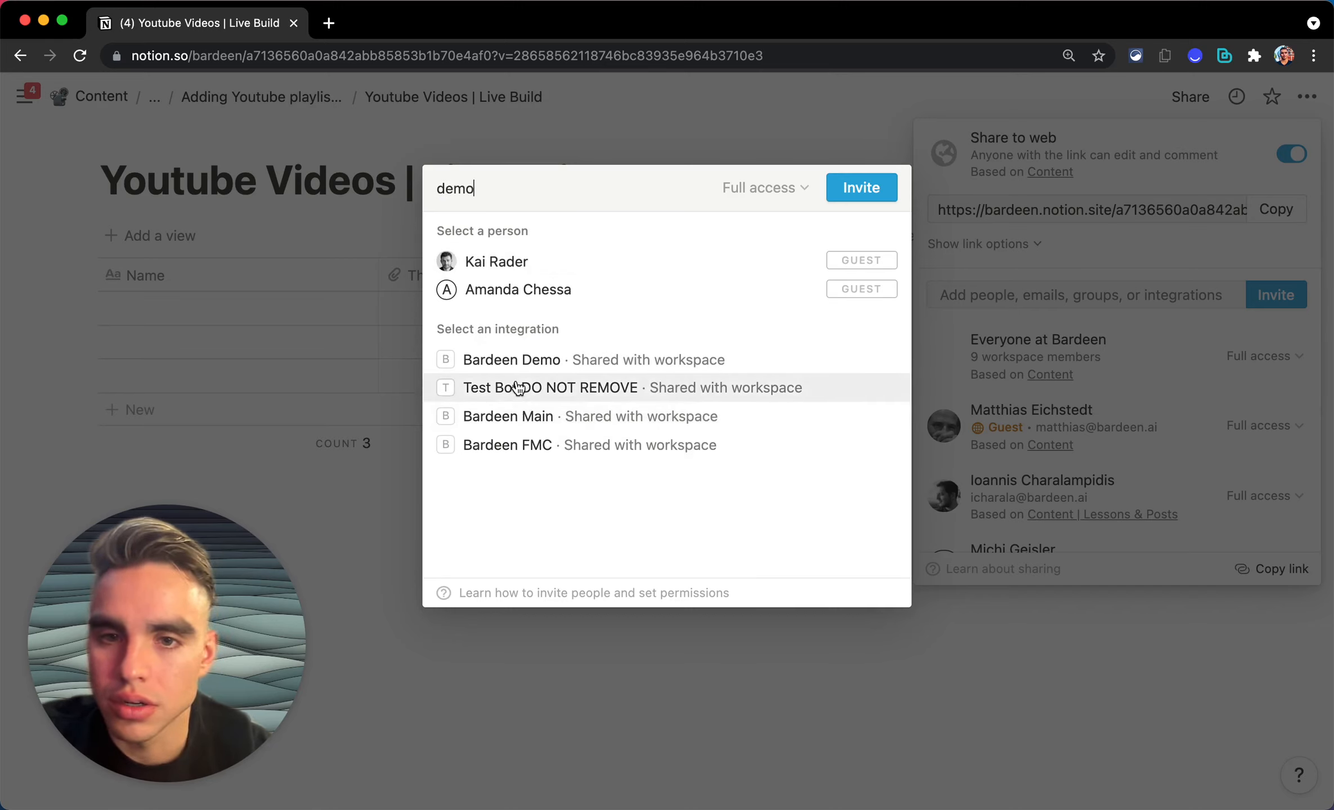
left_click(518, 361)
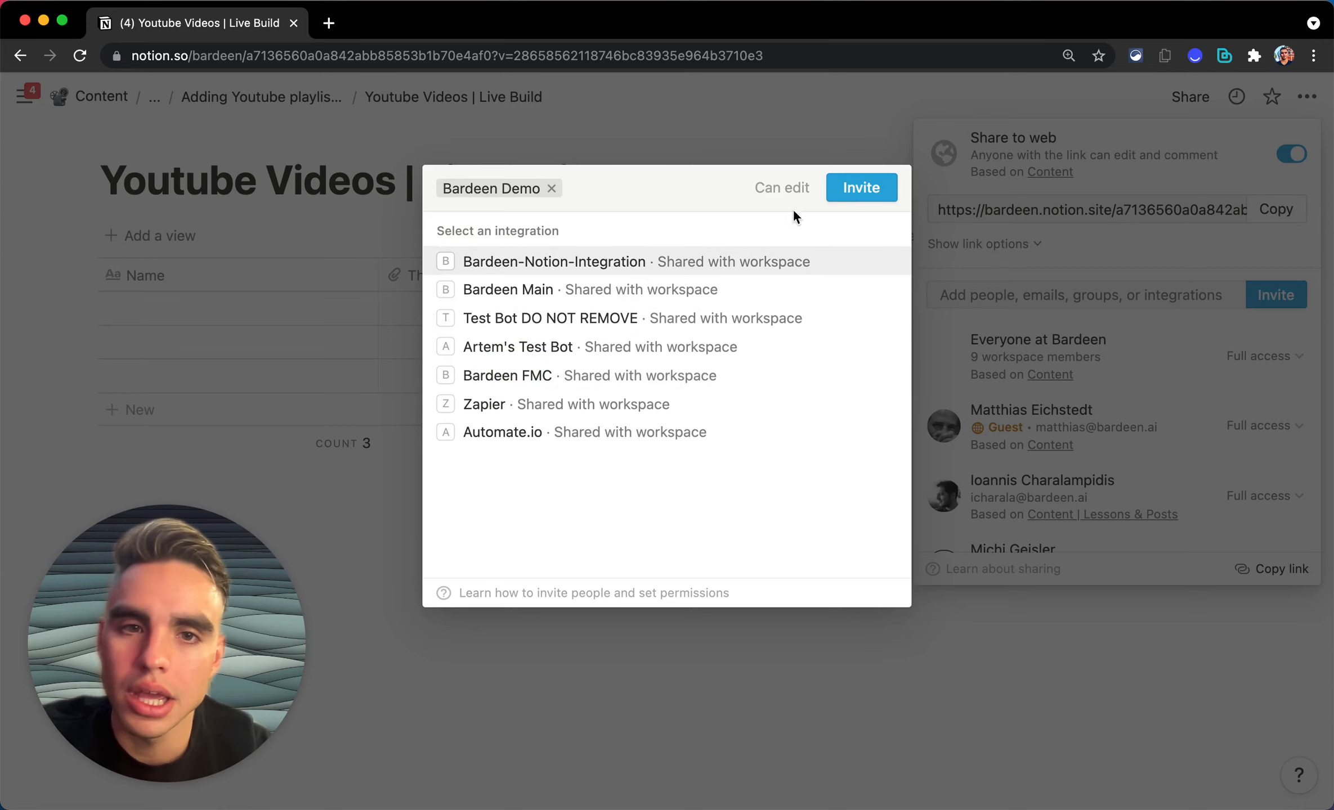
left_click(846, 197)
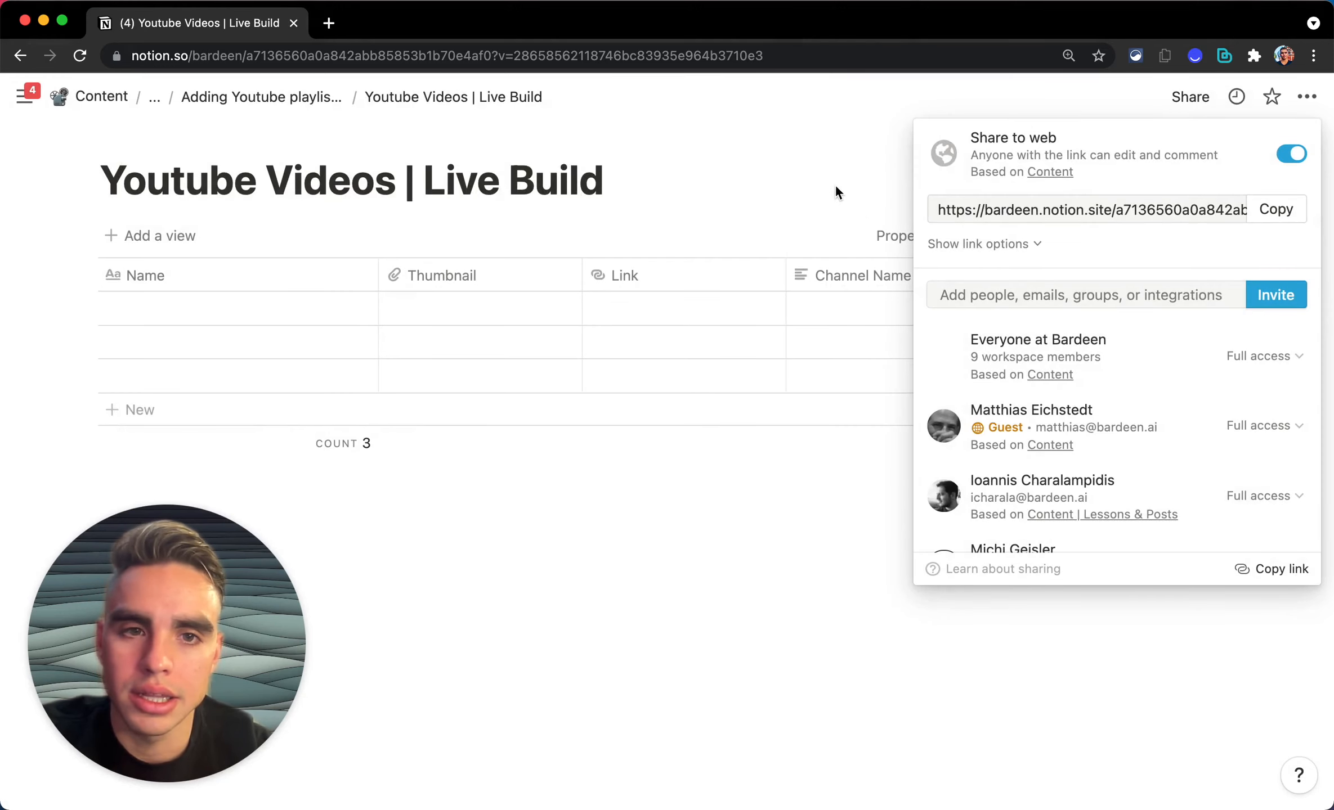
left_click(835, 185)
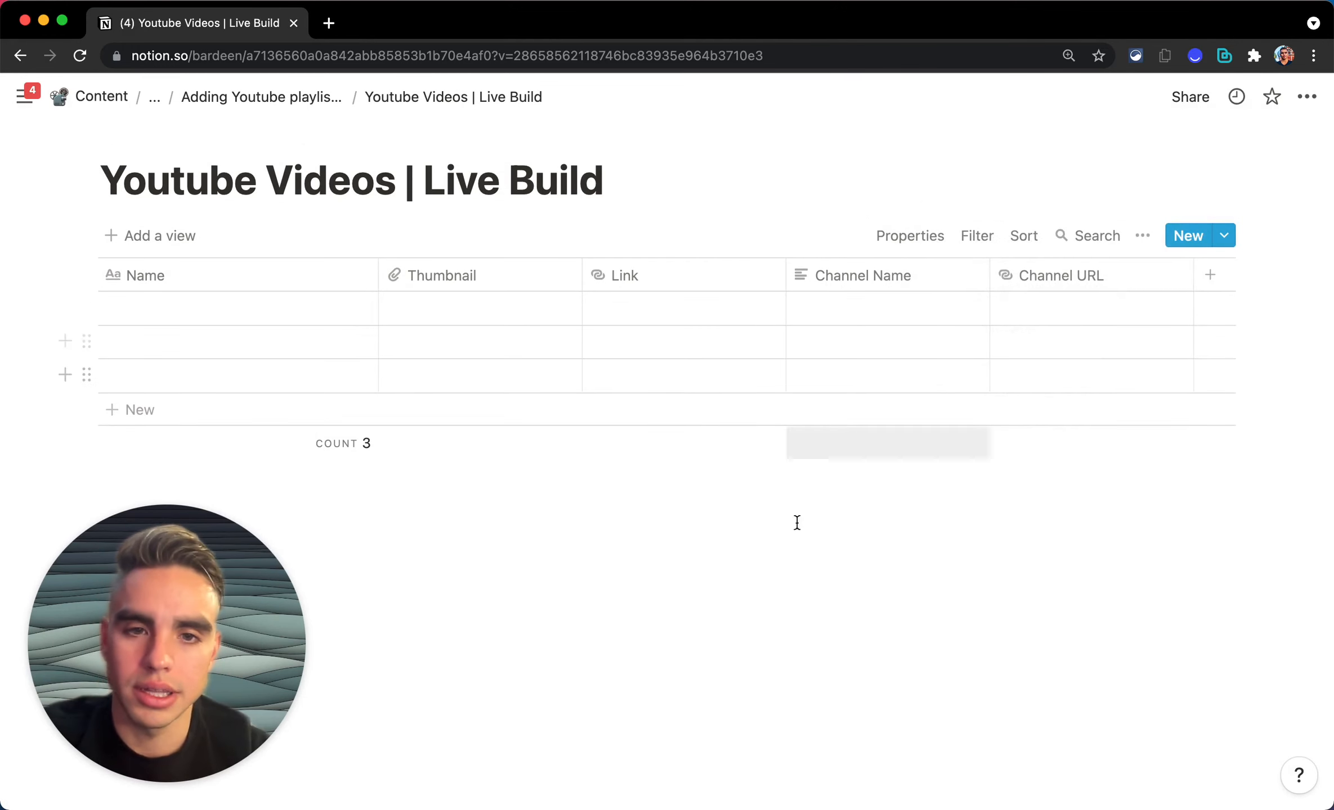
left_click(790, 539)
key("alt+b")
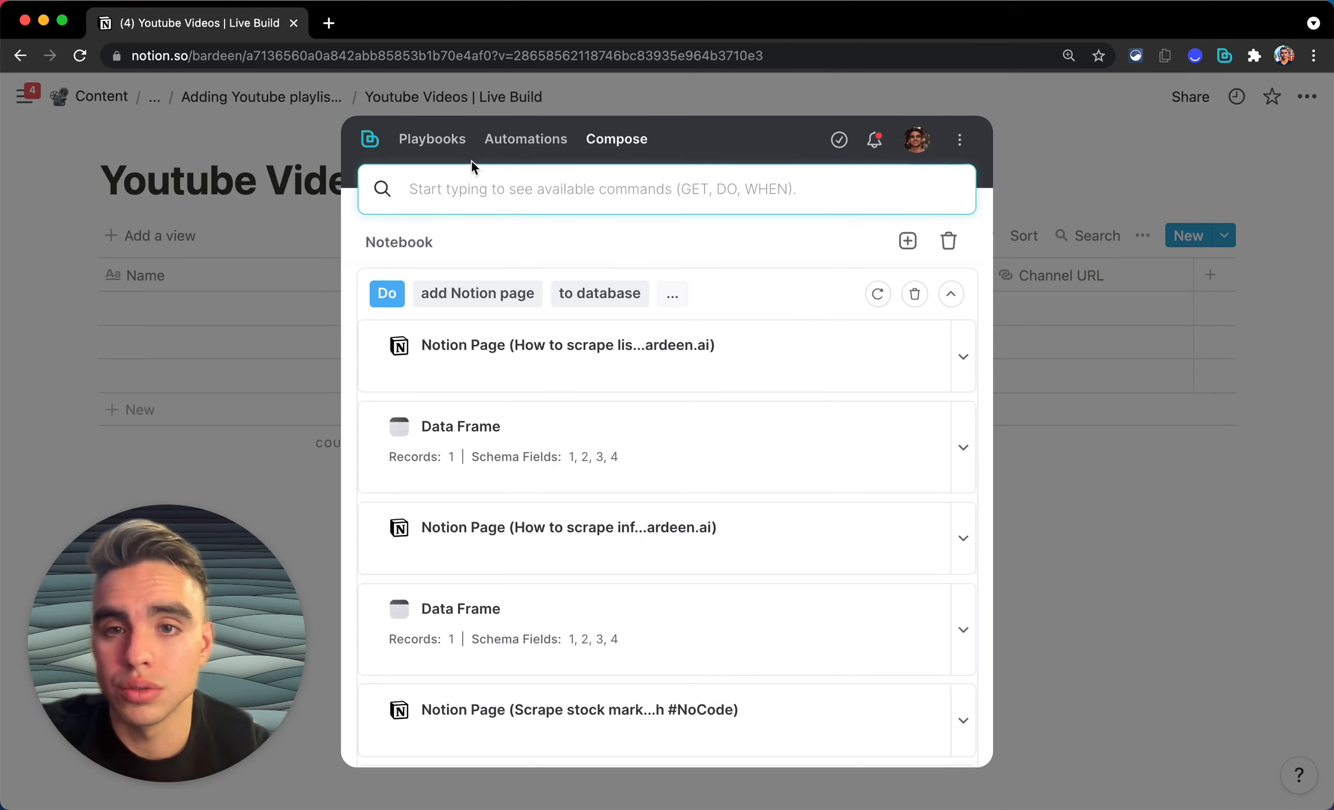
Step: Clear the Bardeen notebook and run the 'Get access to the Notion database from the current page' playbook
left_click(948, 241)
left_click(417, 139)
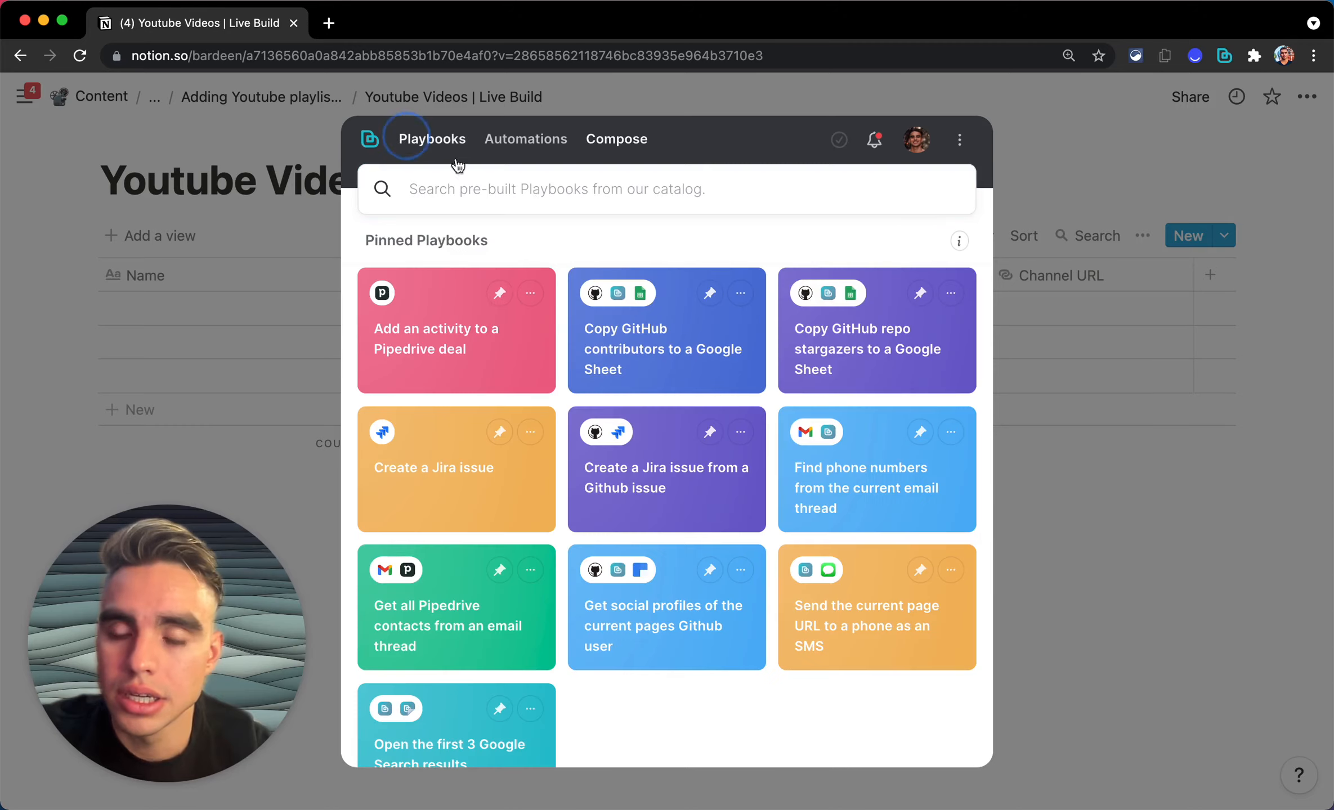
scroll(610, 375, "down", 5)
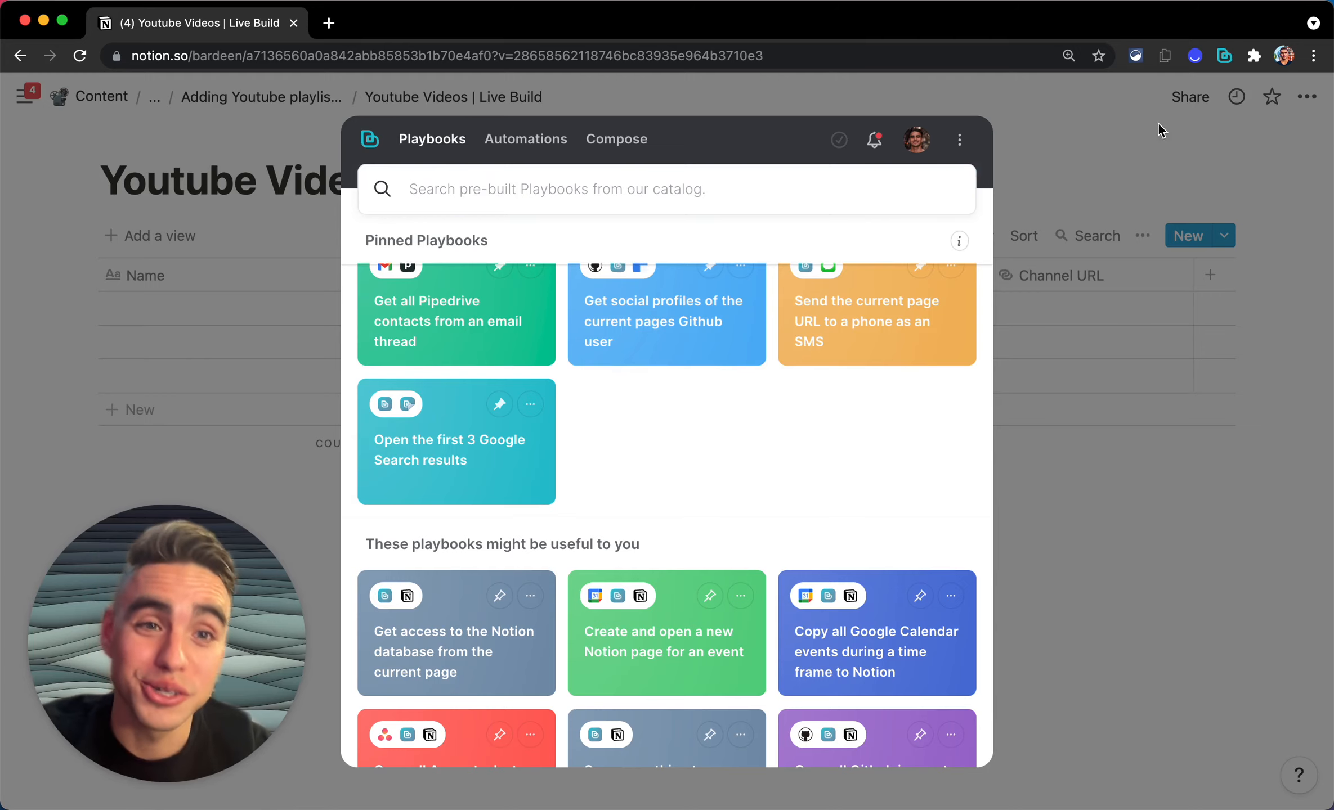
scroll(720, 478, "down", 2)
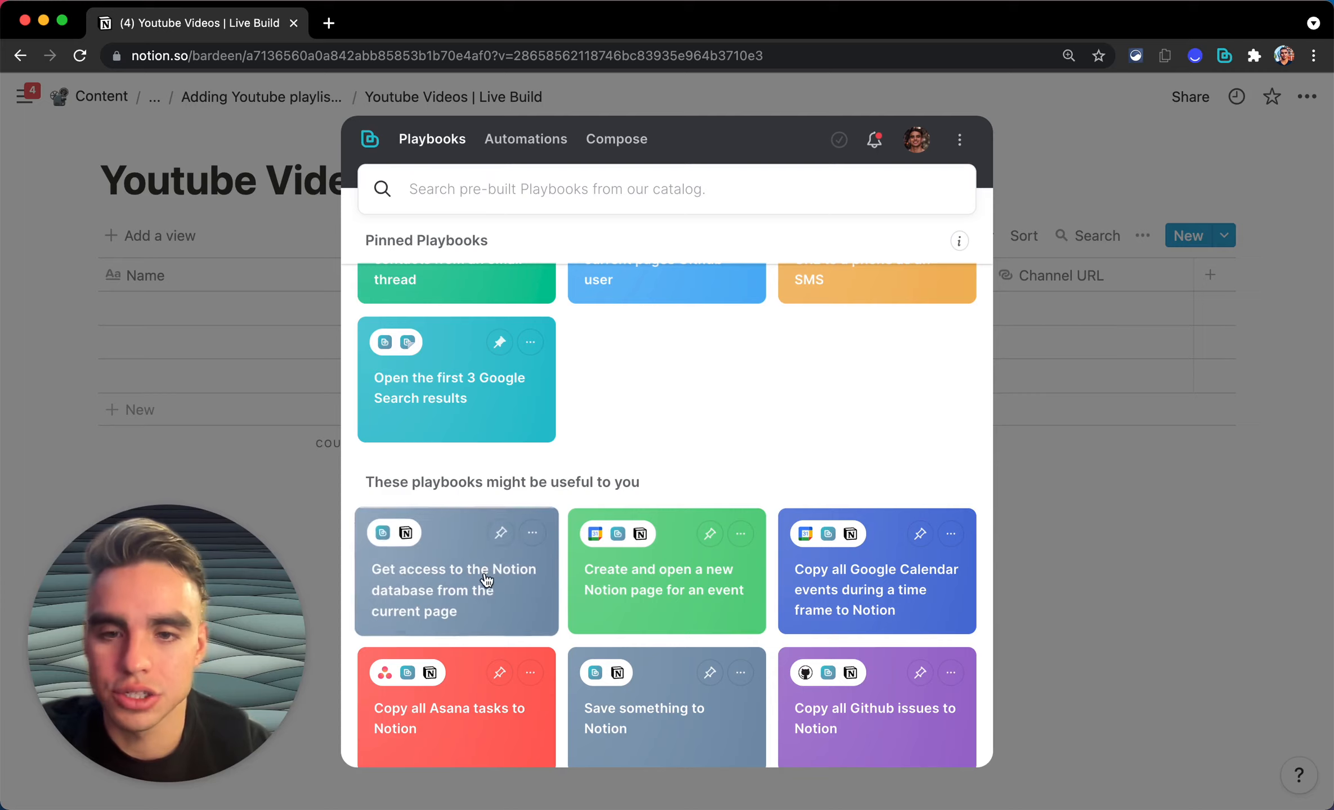
left_click(506, 606)
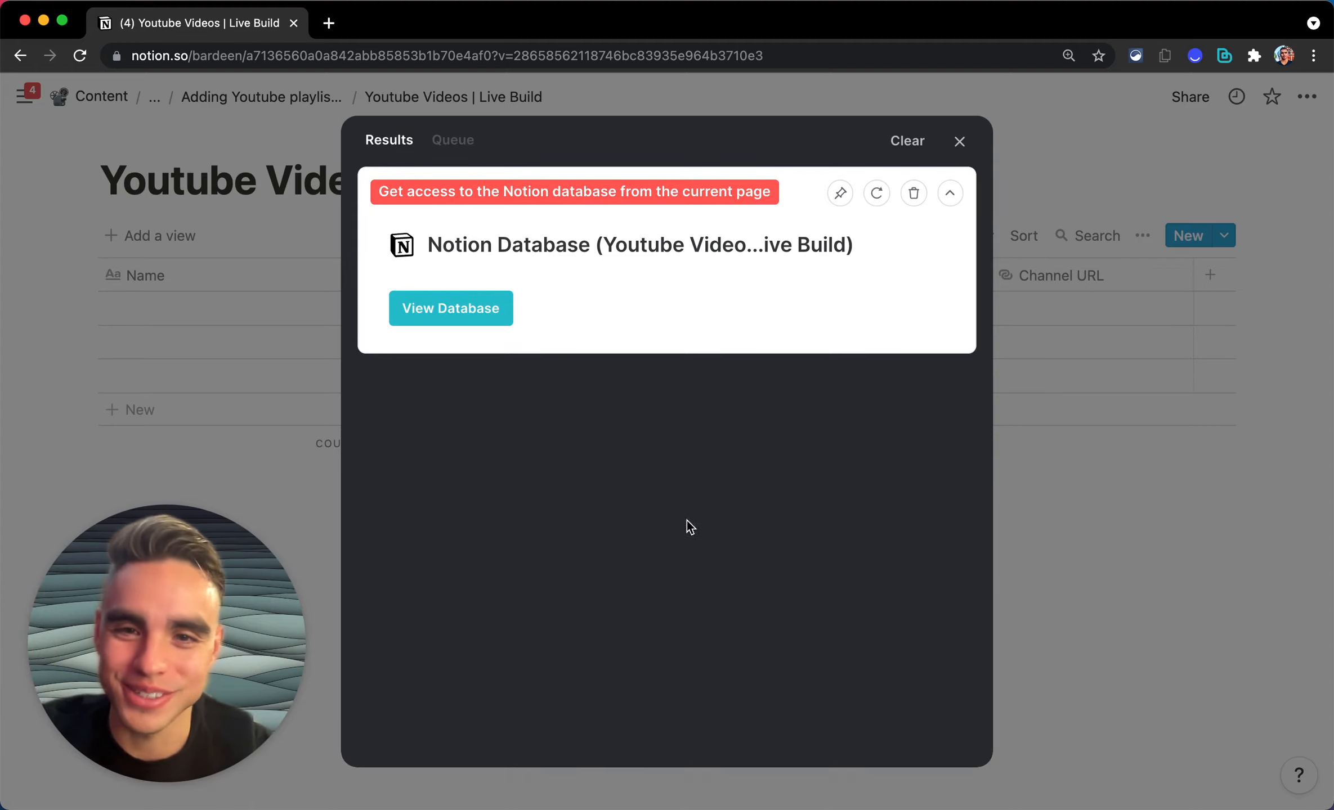
left_click(995, 436)
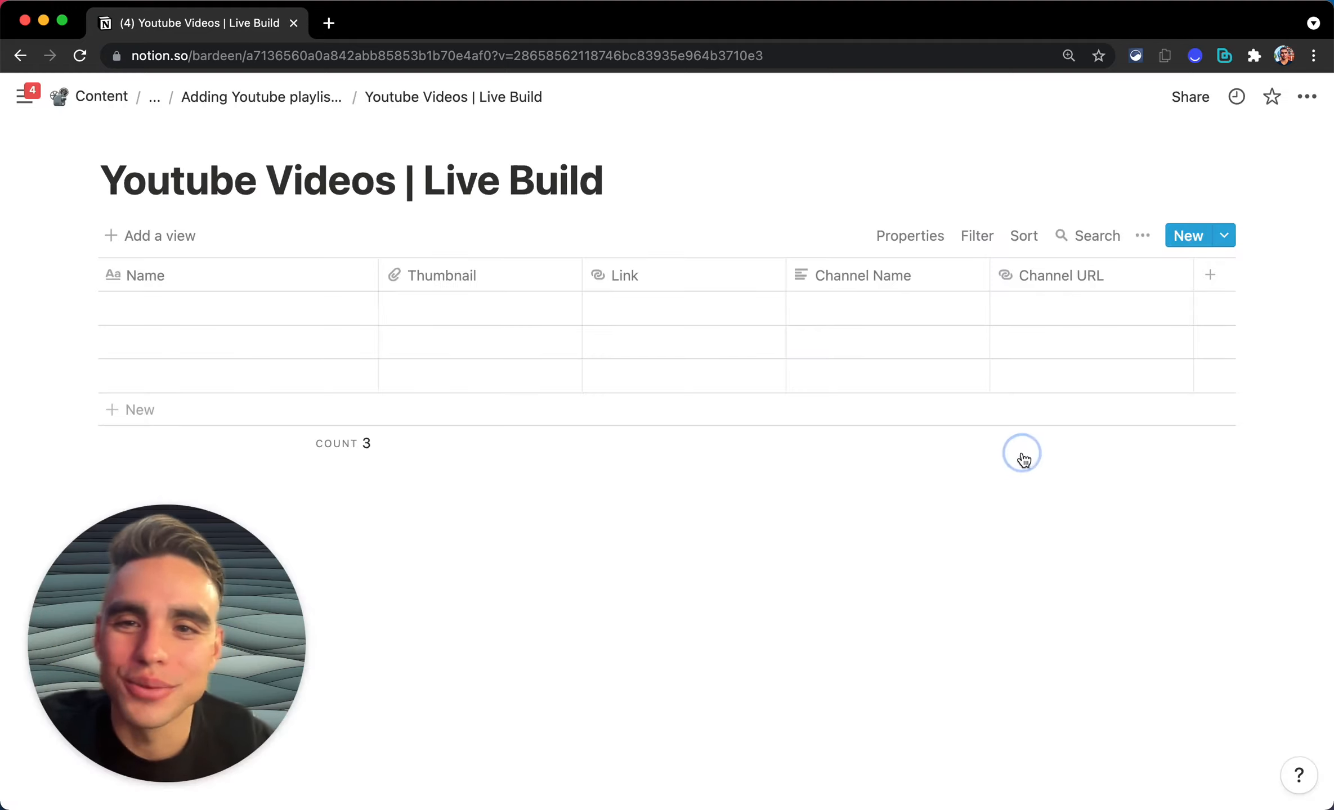
Step: Convert the three Playbook Outline toggles into to-do checkboxes and tick off Database in Notion
left_click(310, 98)
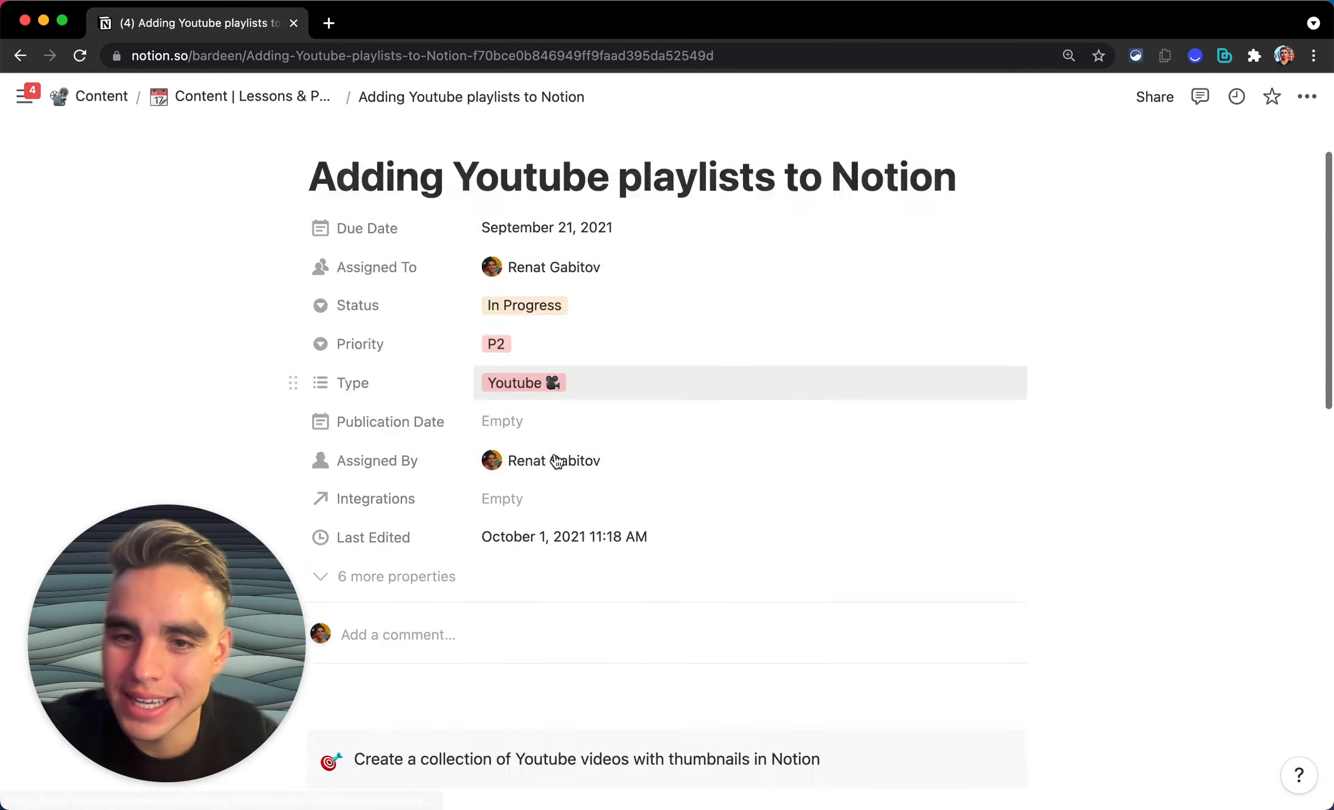
scroll(553, 461, "down", 10)
scroll(554, 462, "up", 3)
left_click(554, 387)
left_click_drag(365, 302, 308, 280)
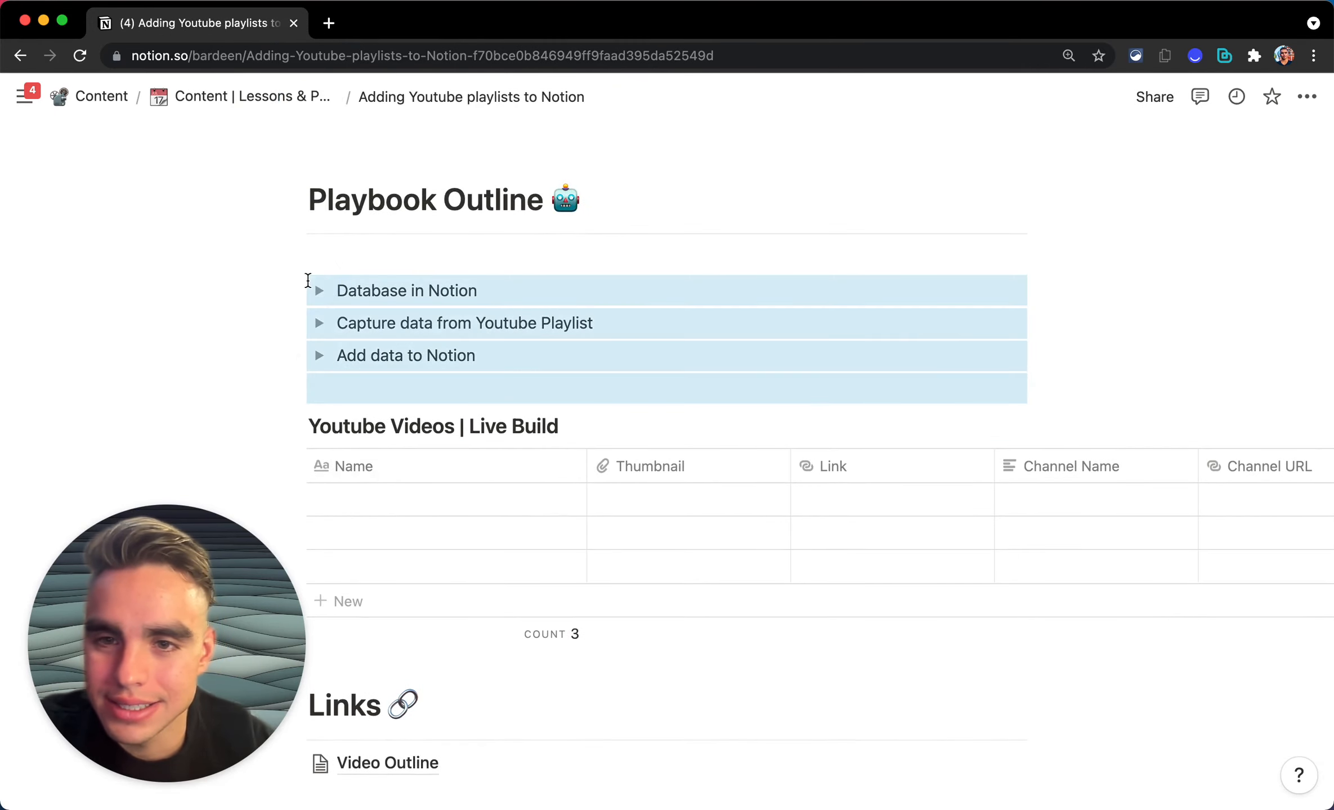
key("super+alt+4")
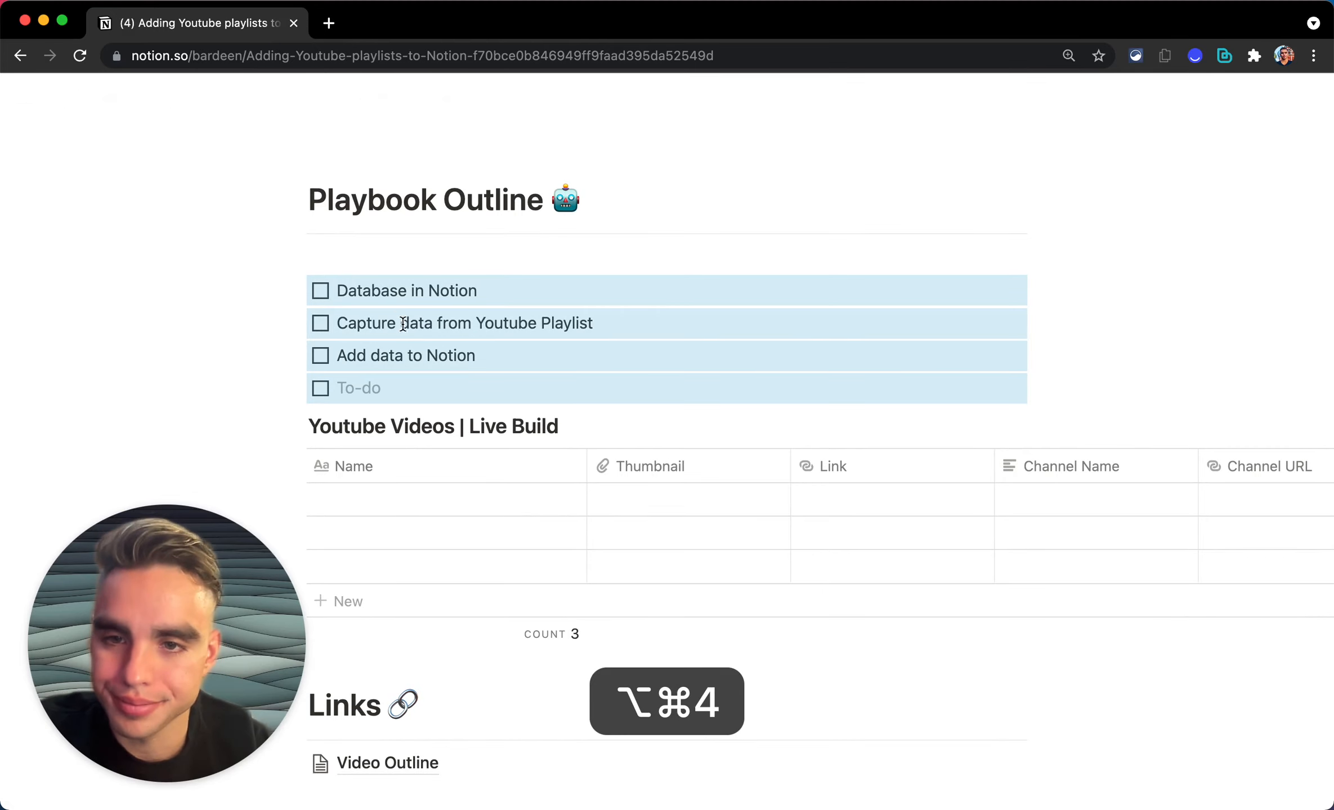
left_click(400, 387)
key("BackSpace")
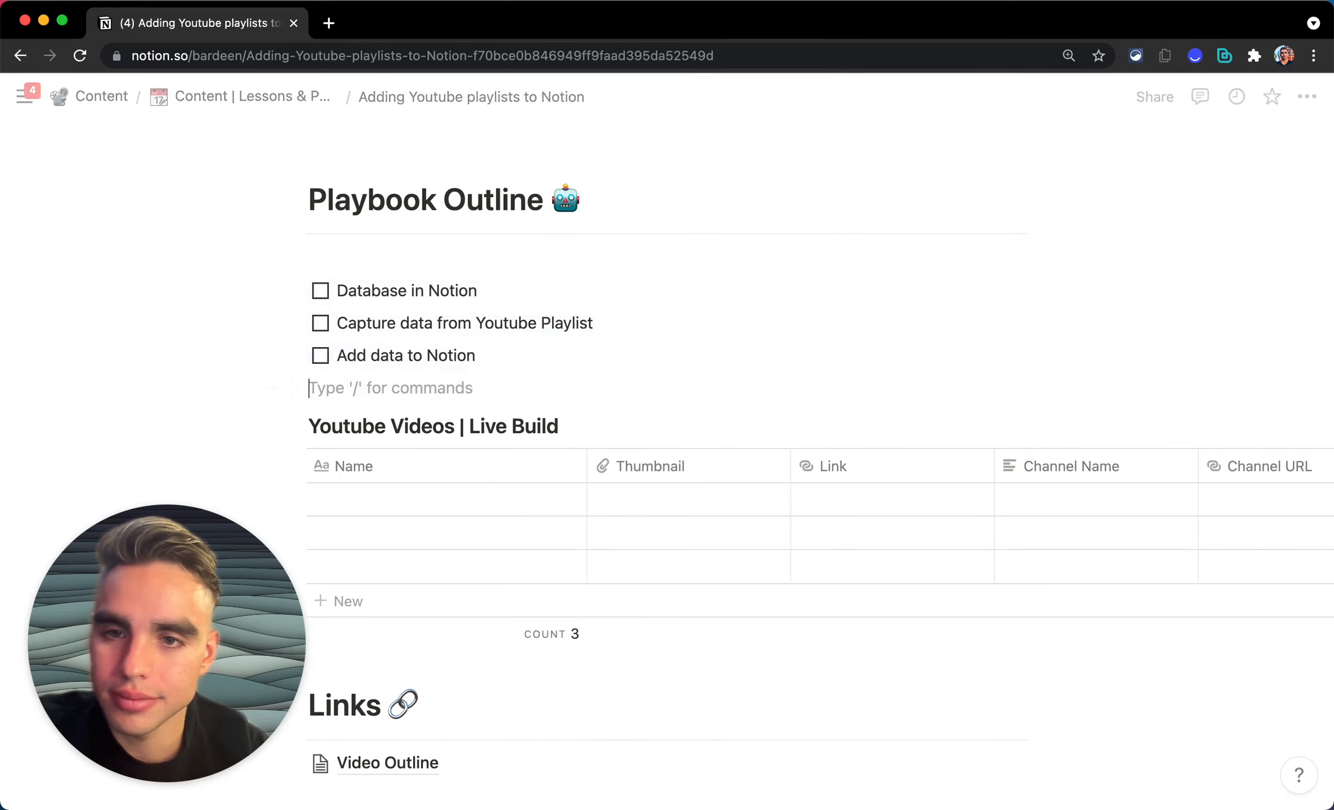
left_click(320, 291)
scroll(477, 336, "down", 2)
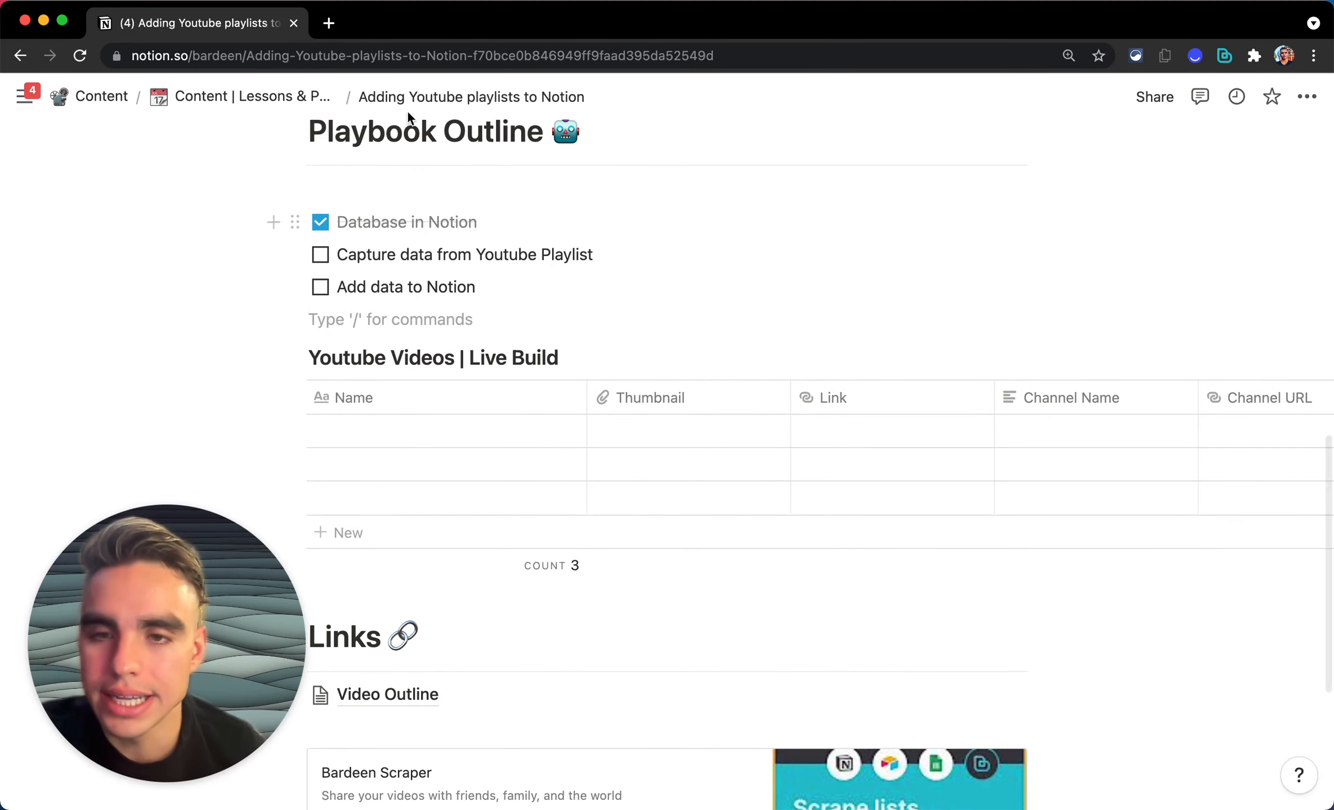
scroll(513, 279, "down", 1)
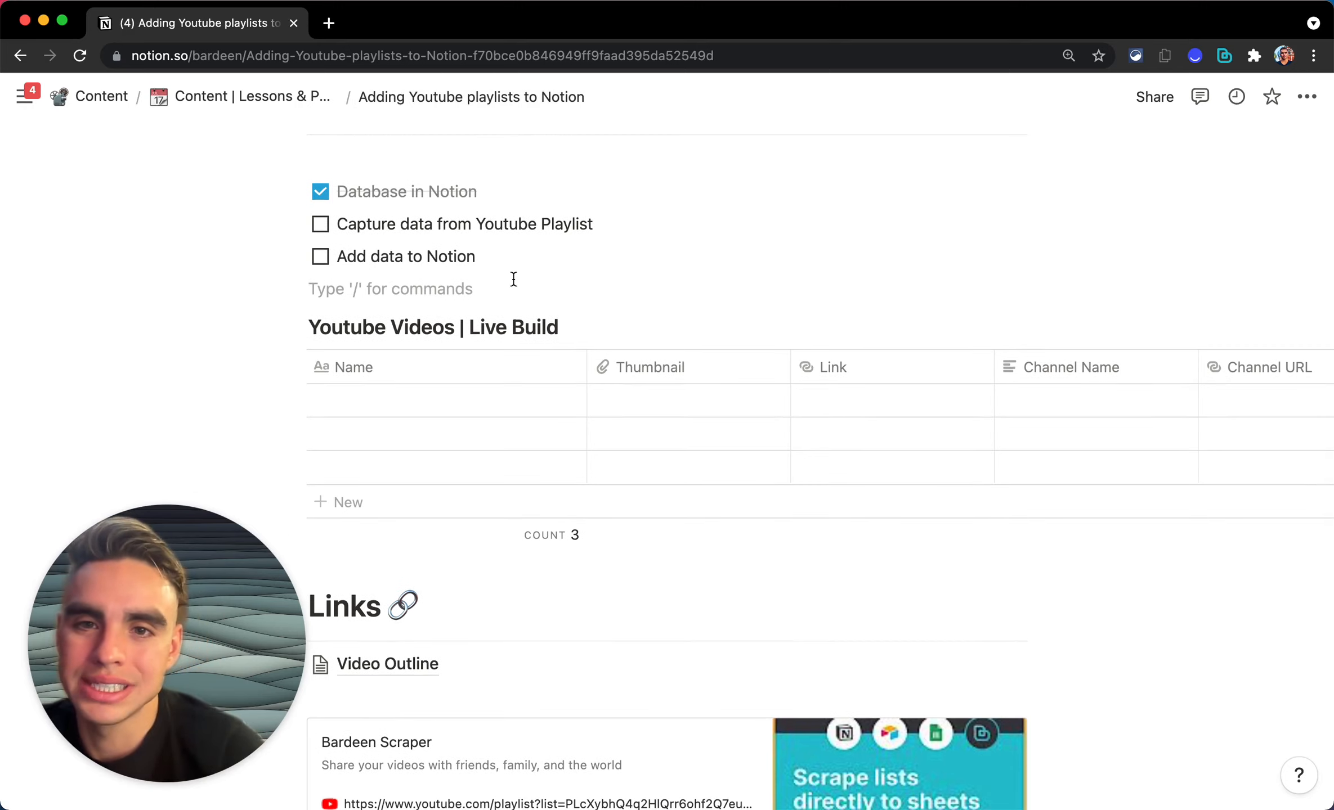
left_click(604, 226)
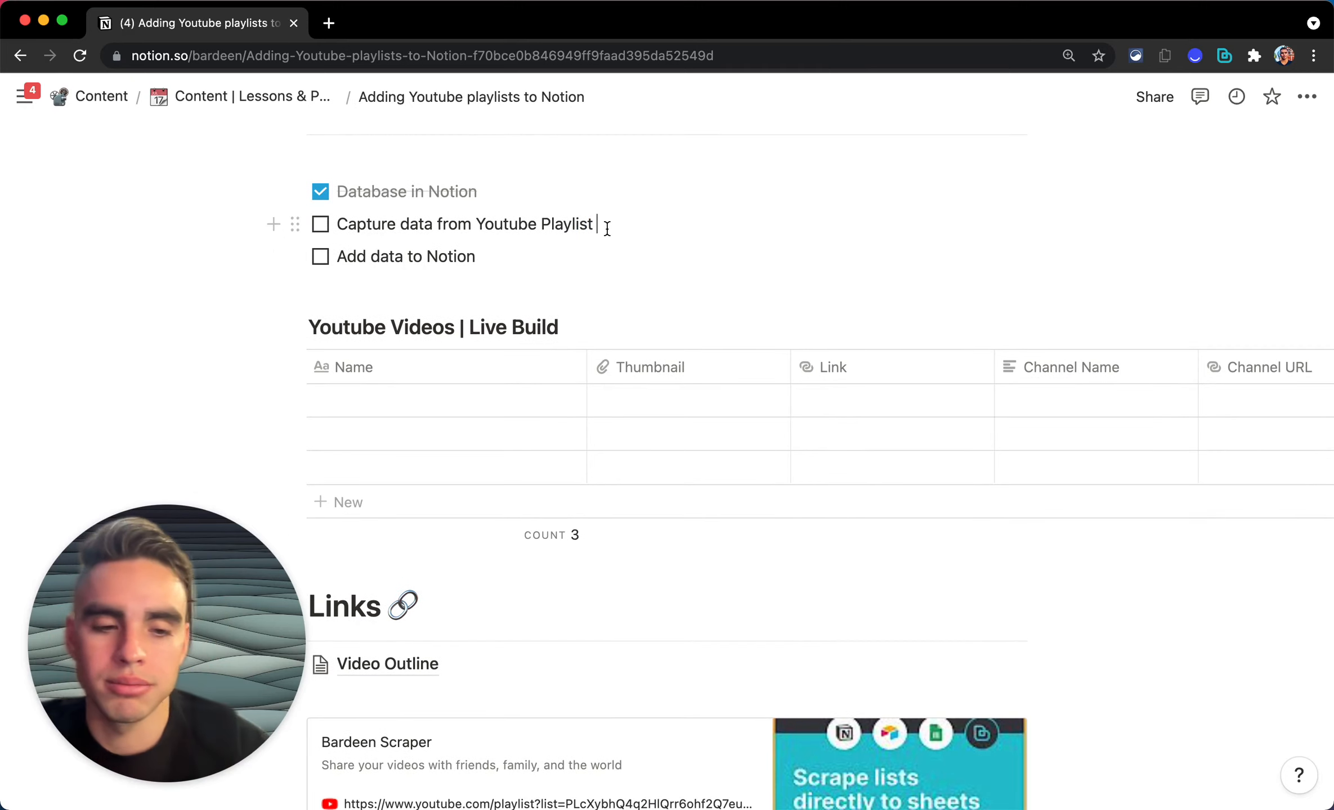
Step: Nest to-dos 'Create a scraper model' and 'Get data using the scraper model' under Capture data
key("Return")
key("Tab")
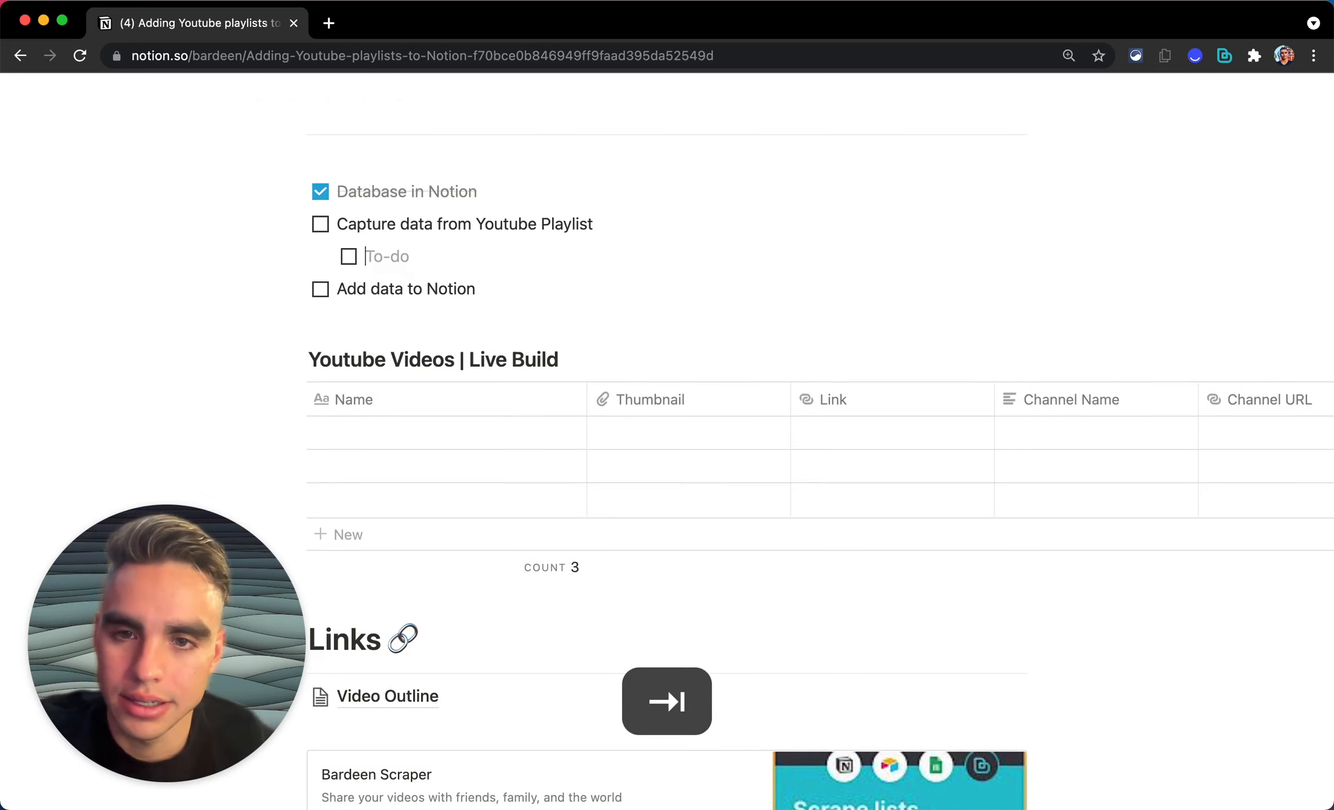
type("Cr")
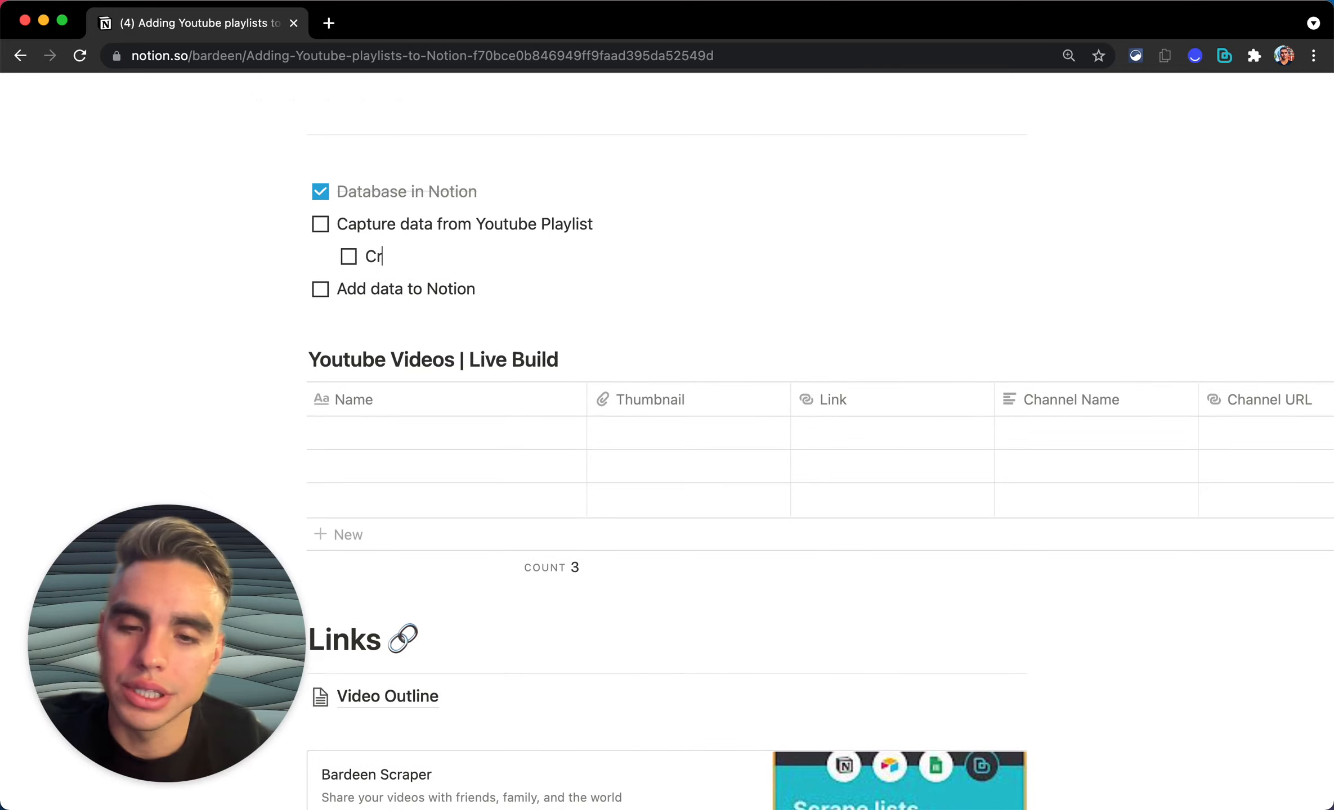
type("eate a scraper model")
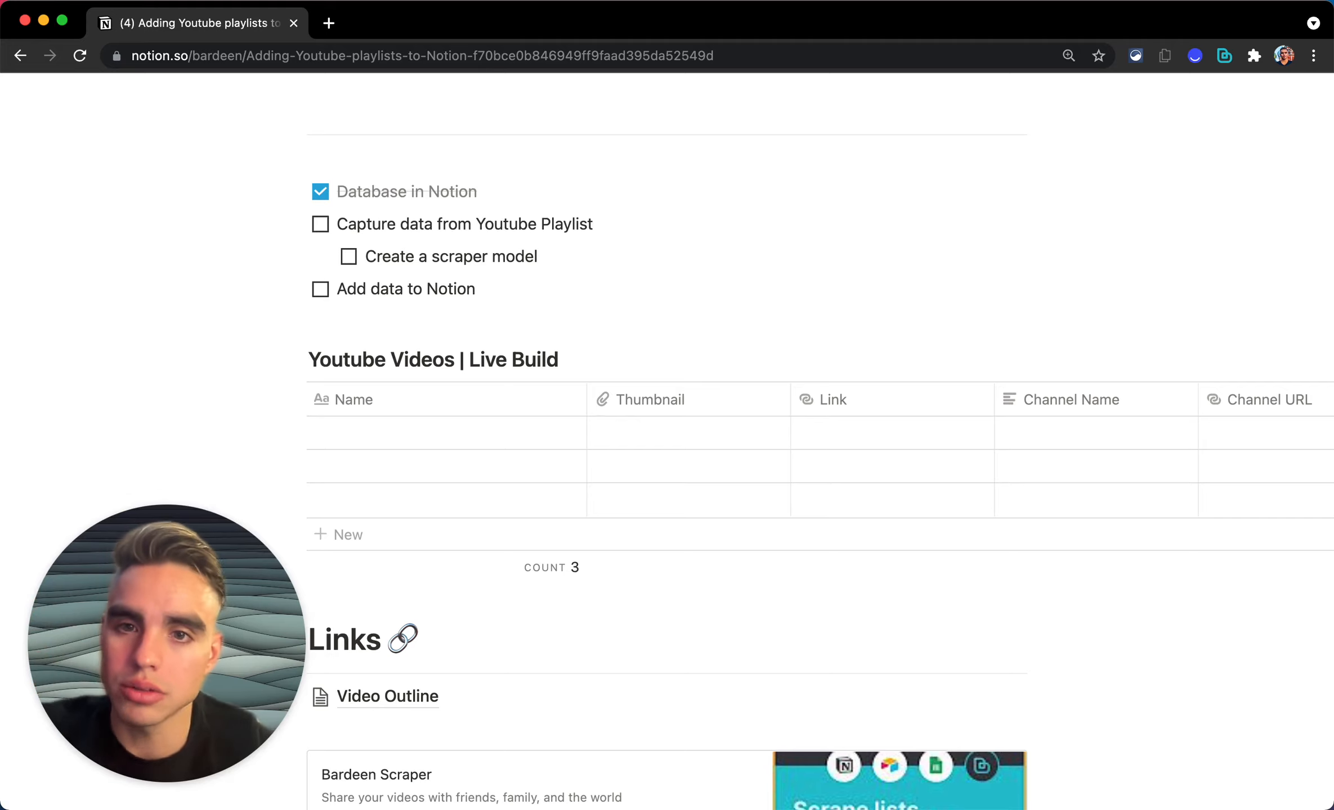
key("Return")
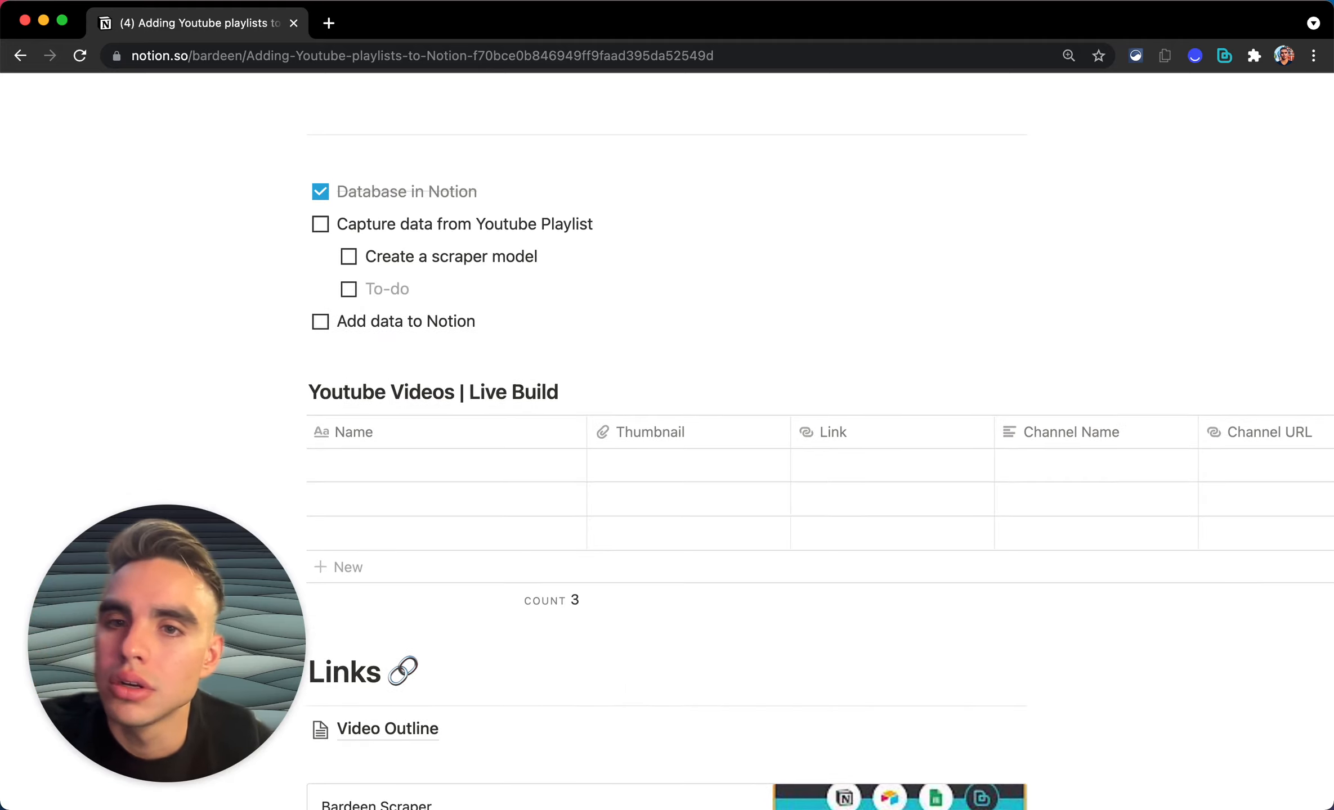
type("Get data using")
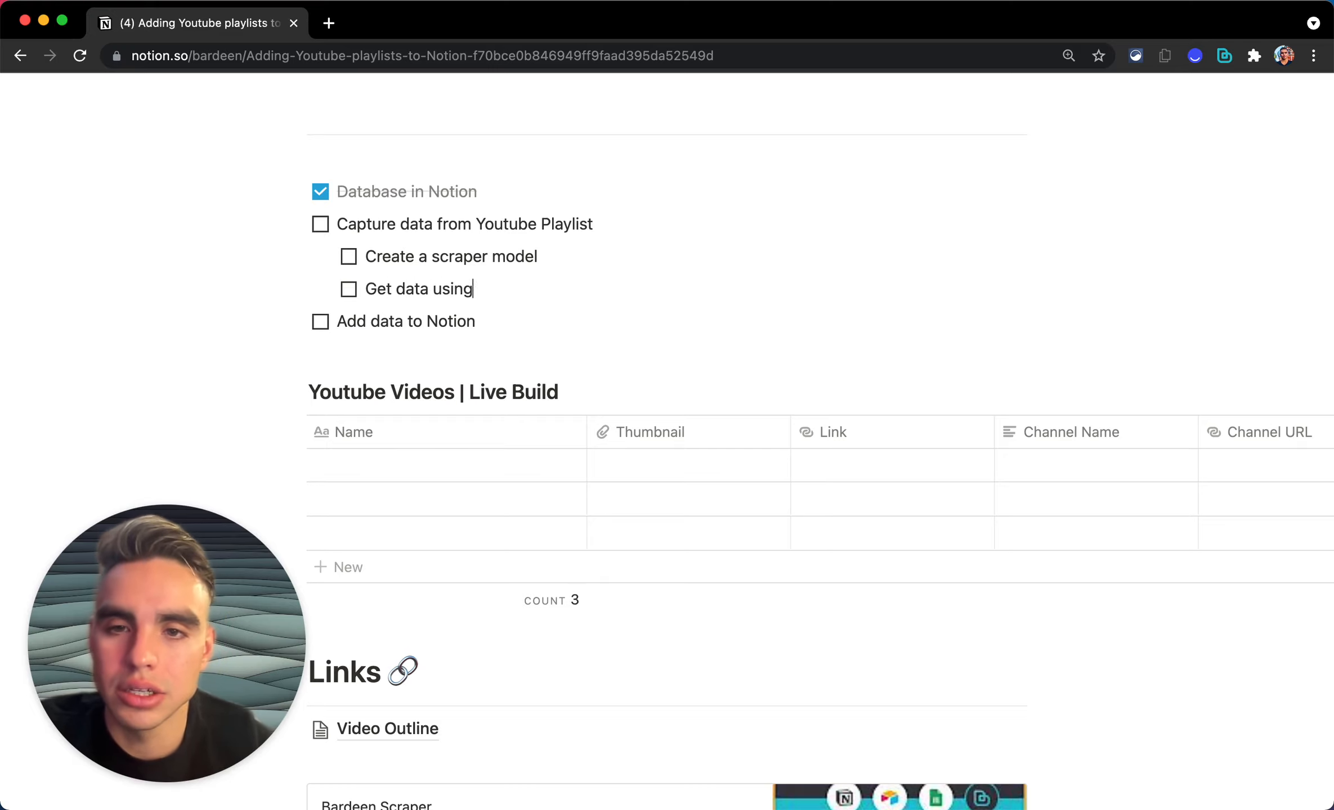
type(" scraper model")
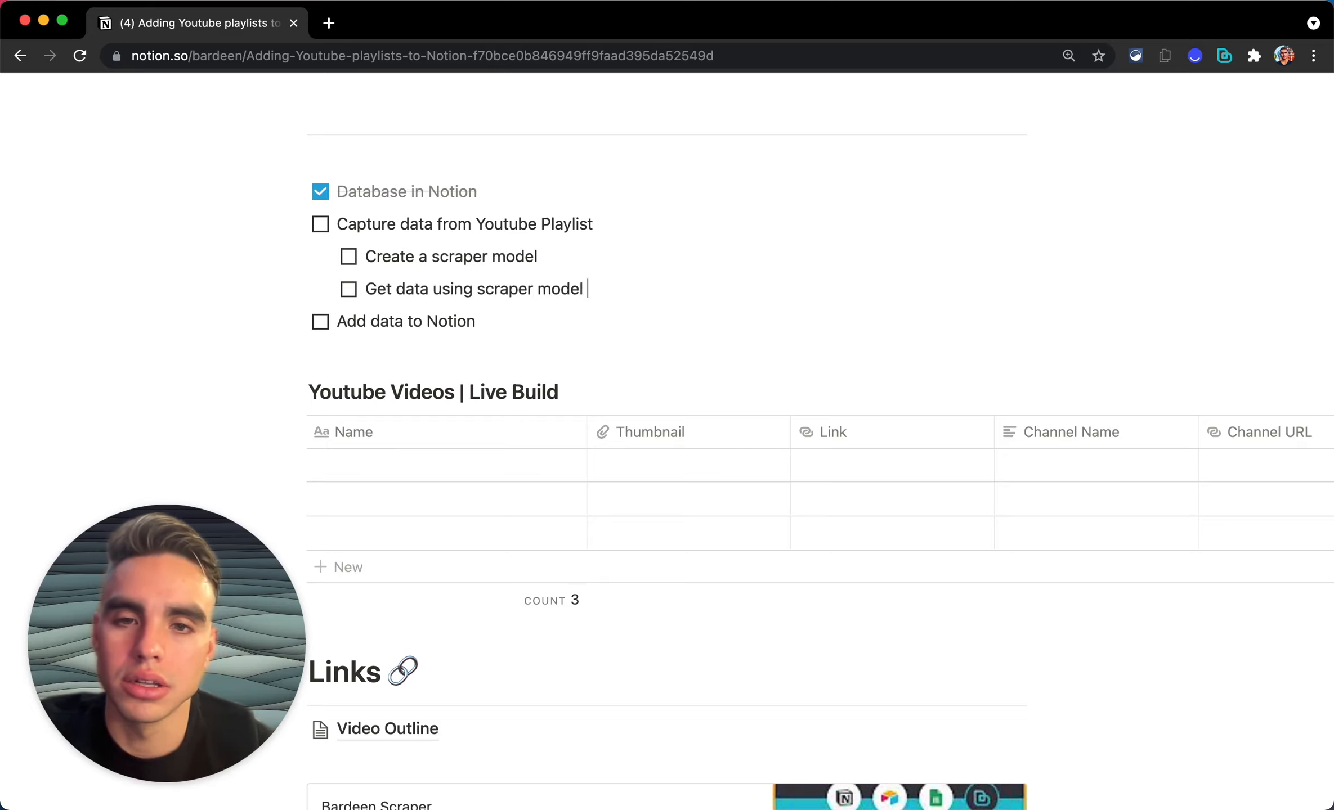
scroll(646, 342, "down", 2)
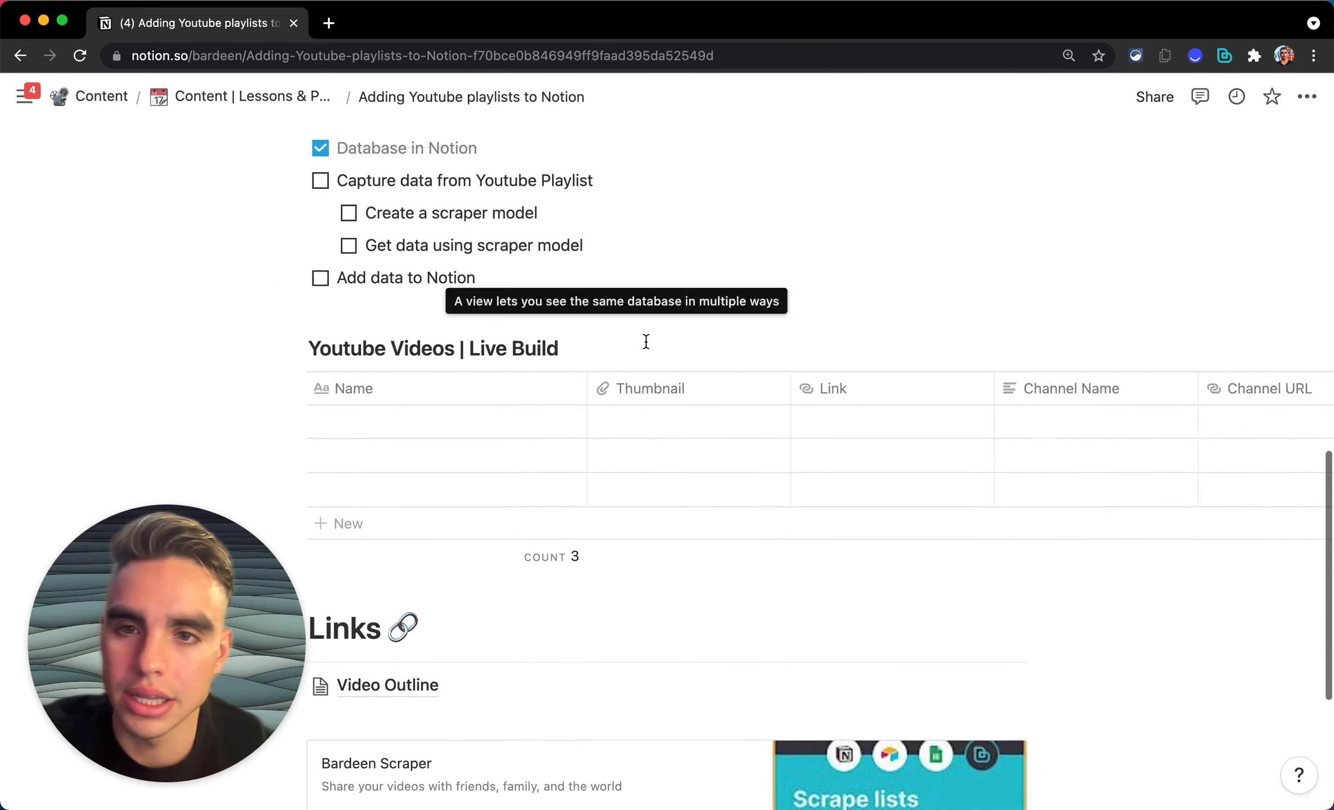
scroll(646, 342, "up", 1)
scroll(646, 342, "down", 1)
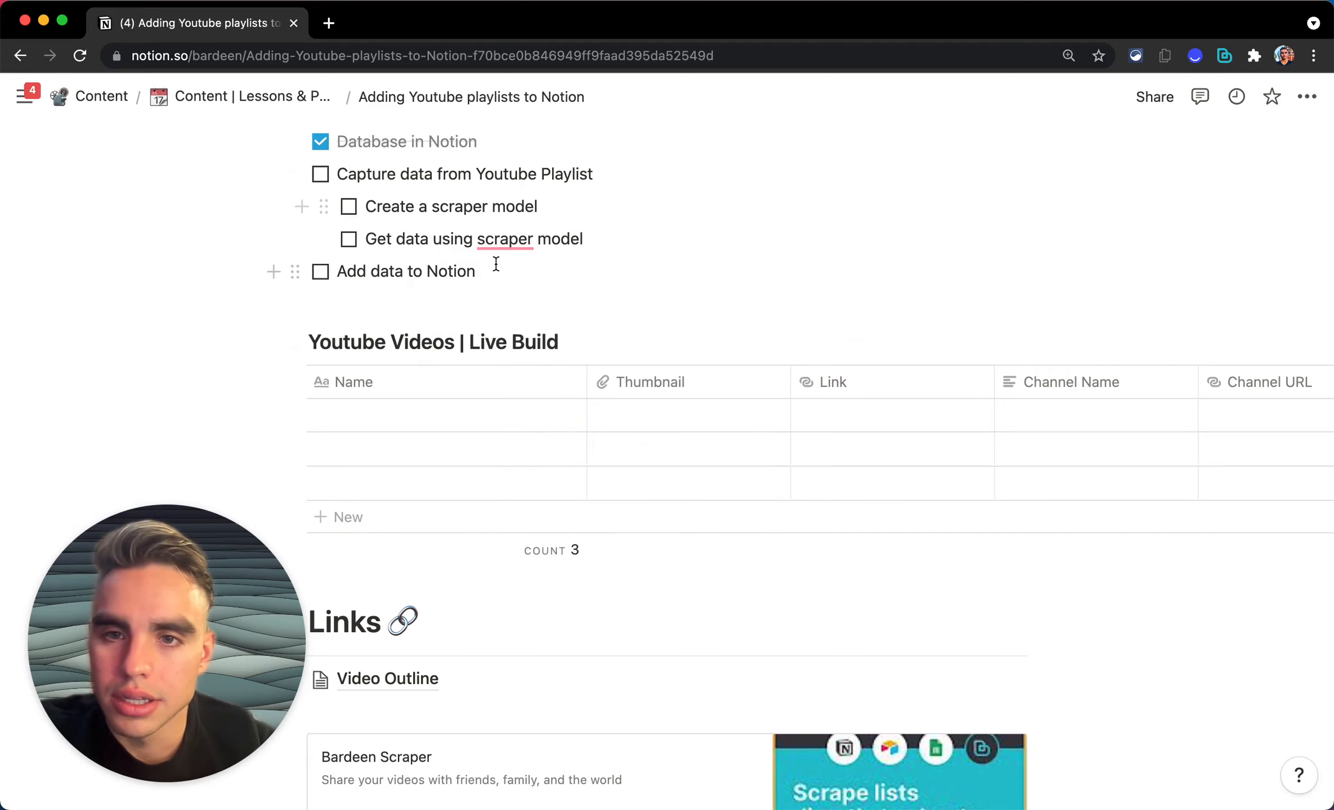
mouse_move(504, 238)
left_click(524, 295)
scroll(742, 645, "down", 3)
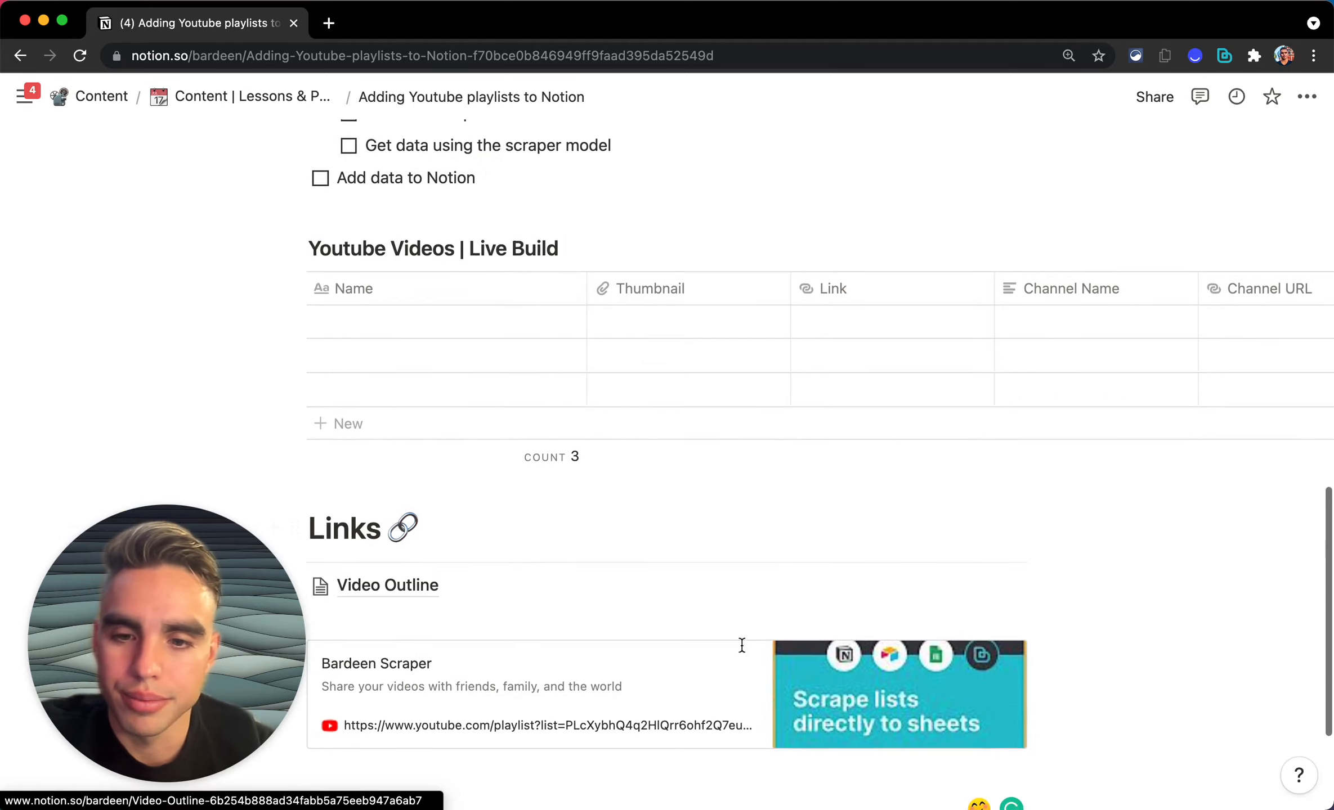
left_click(742, 646)
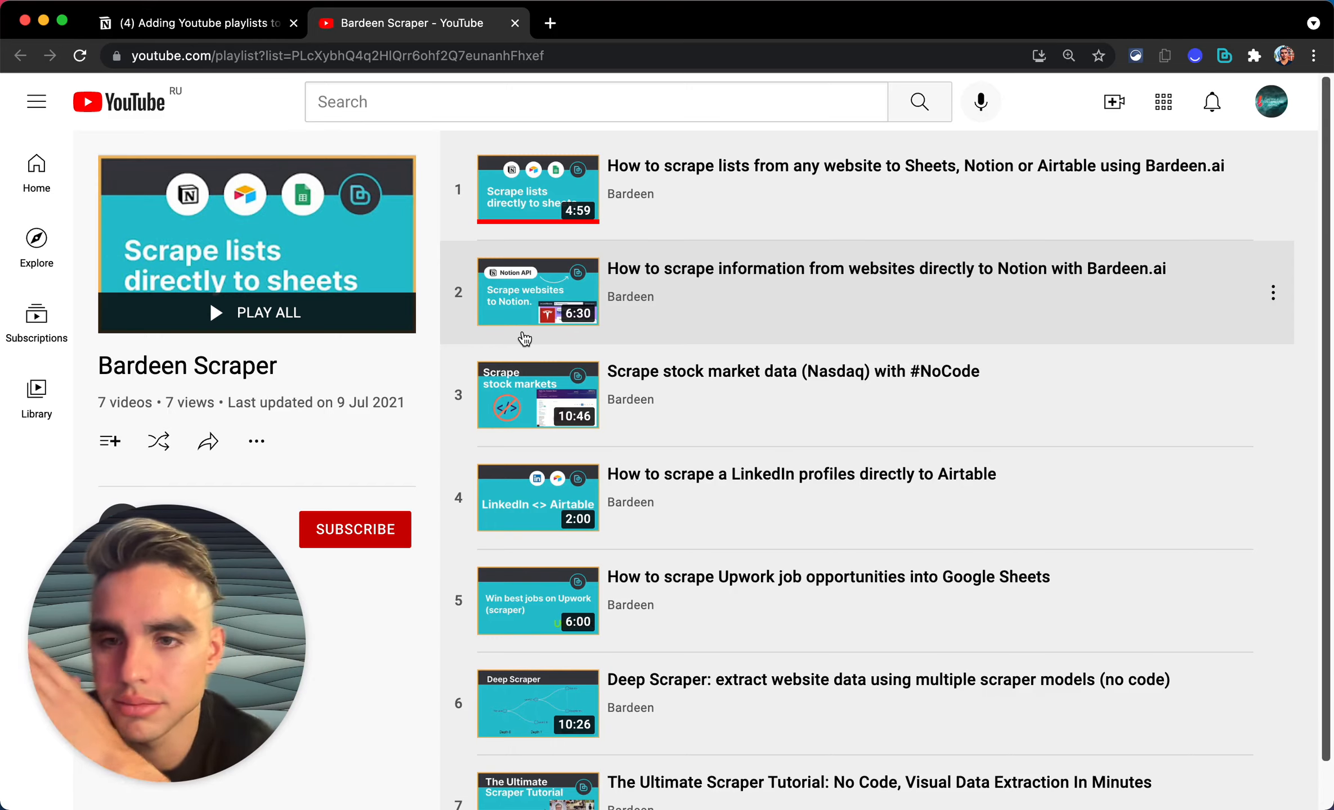
Step: Open the Bardeen panel with Option+B over the 7-video Bardeen Scraper playlist page
scroll(875, 461, "down", 1)
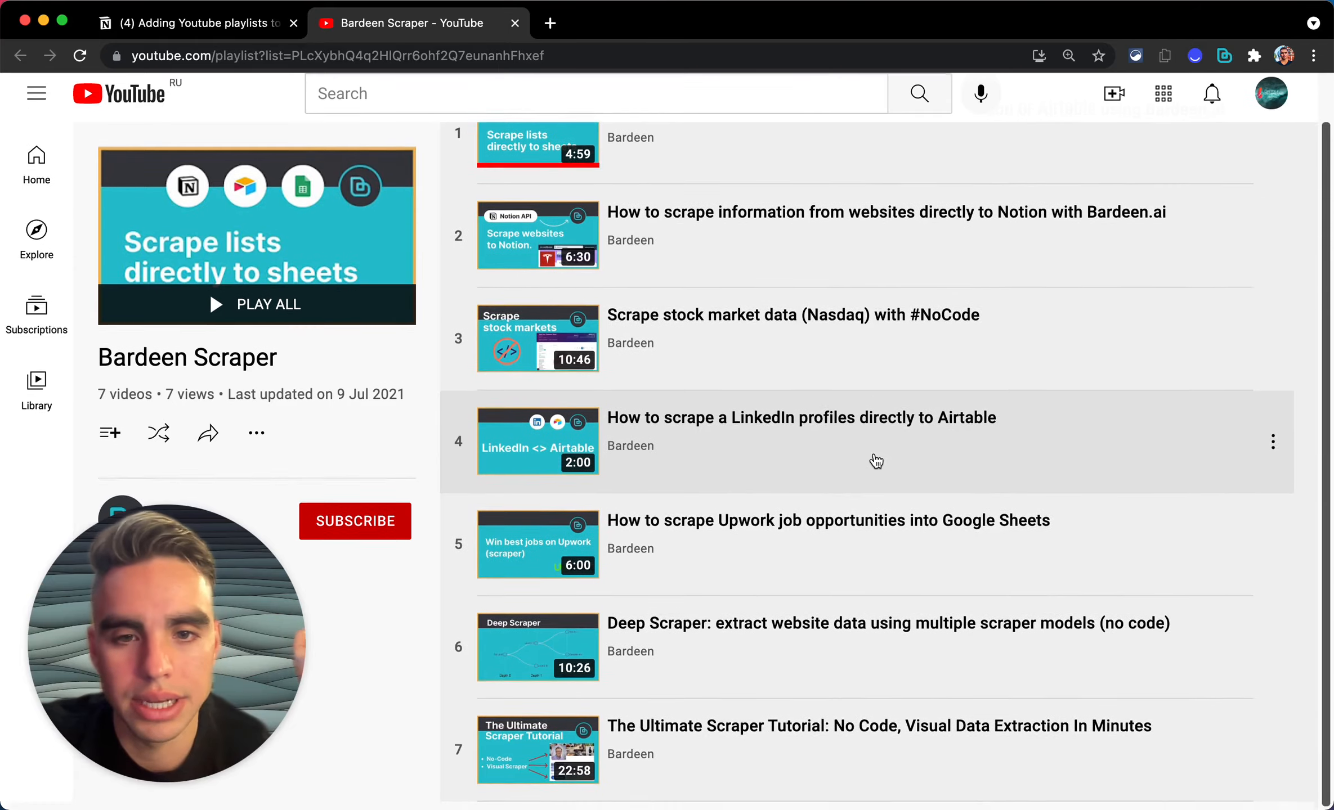
scroll(875, 462, "up", 1)
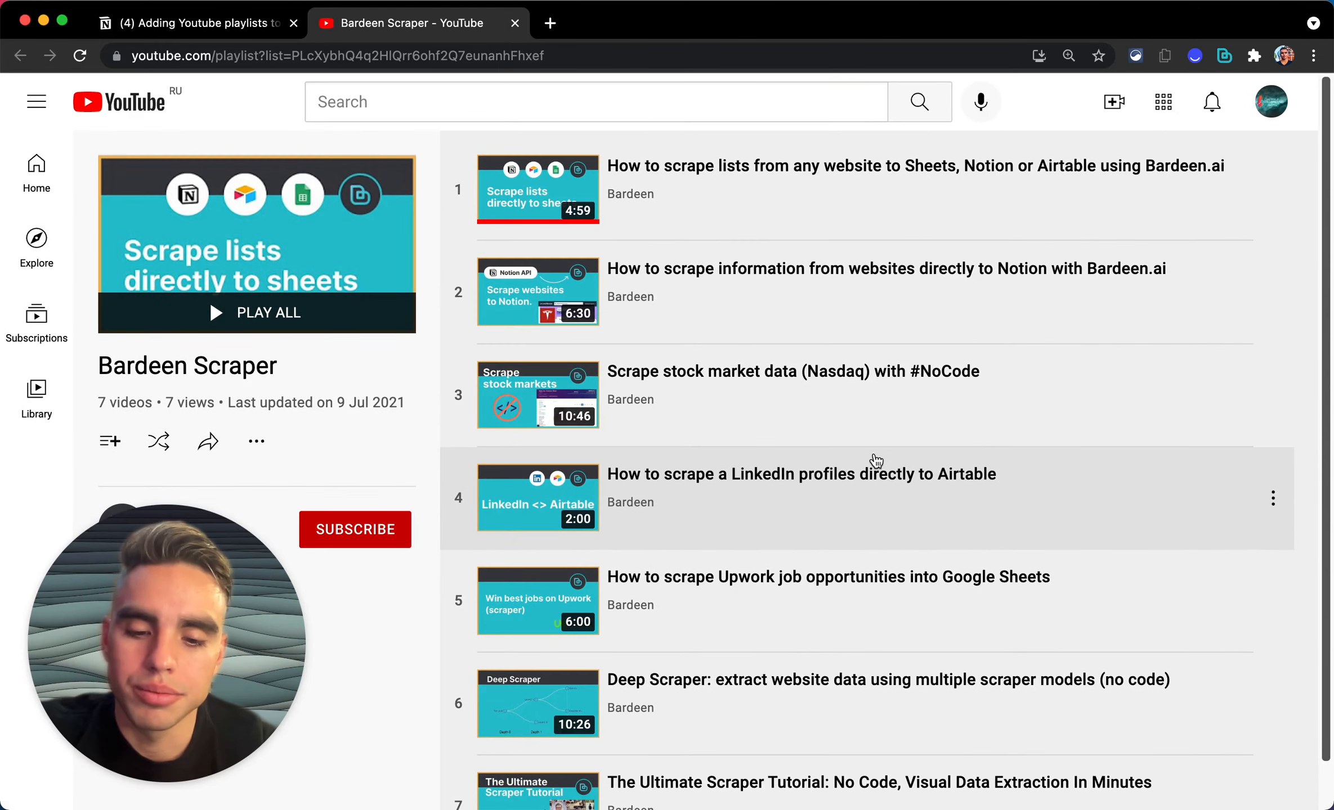
key("alt")
key("alt+b")
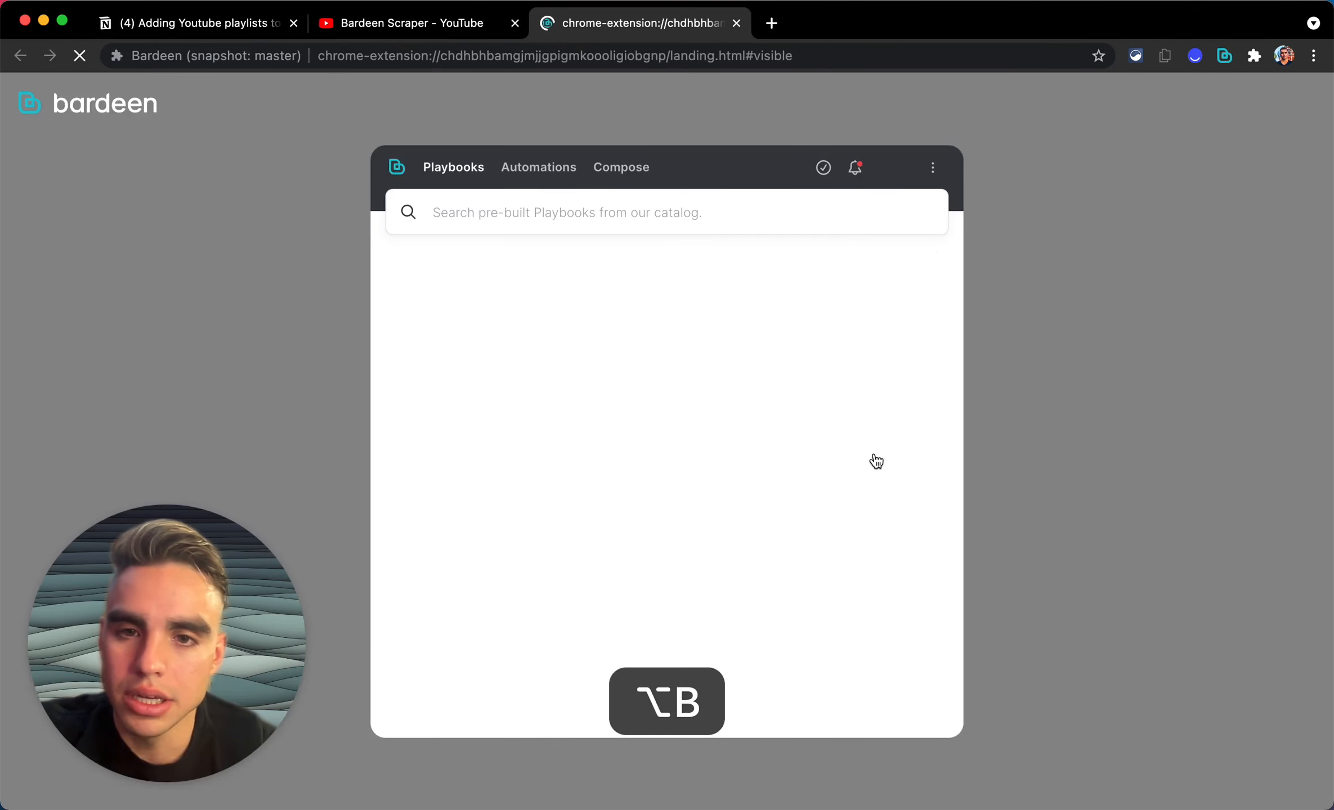
key("super+w")
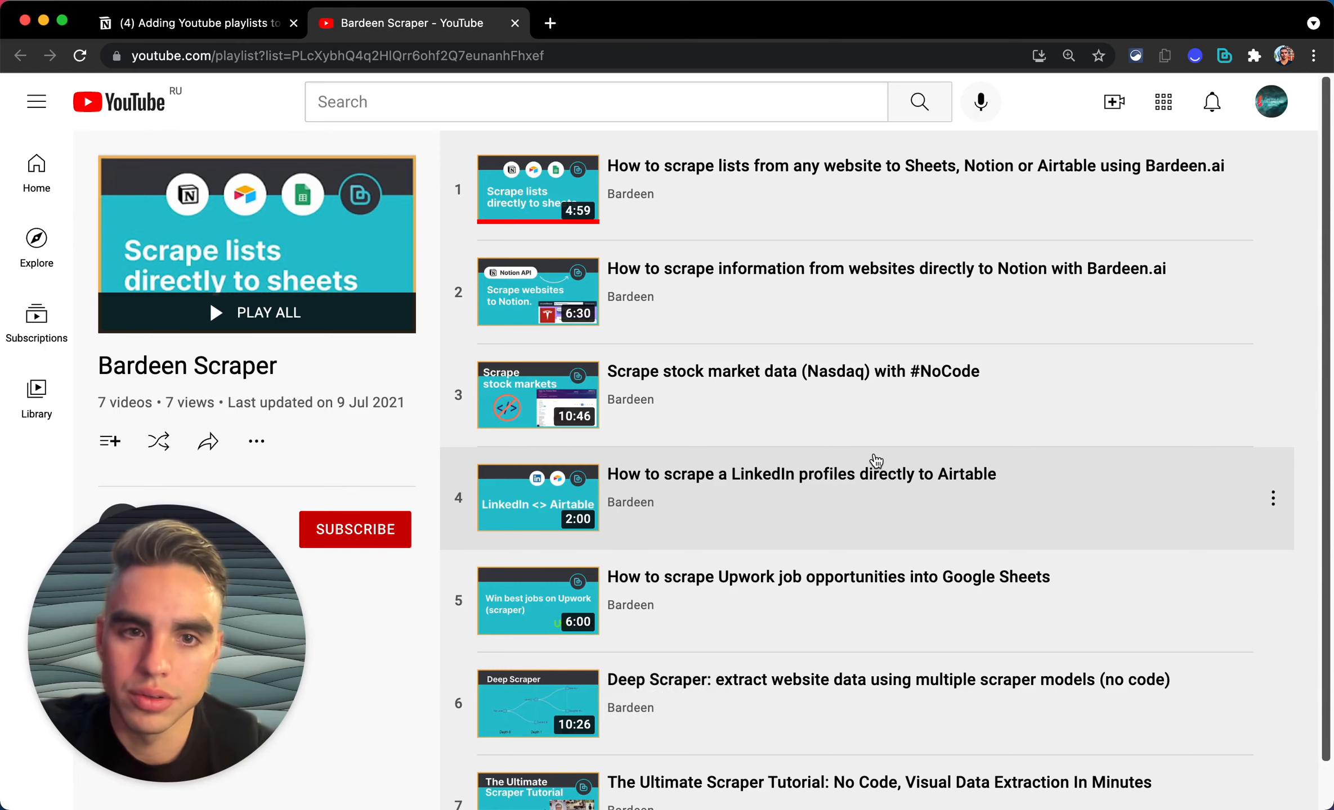
key("alt+b")
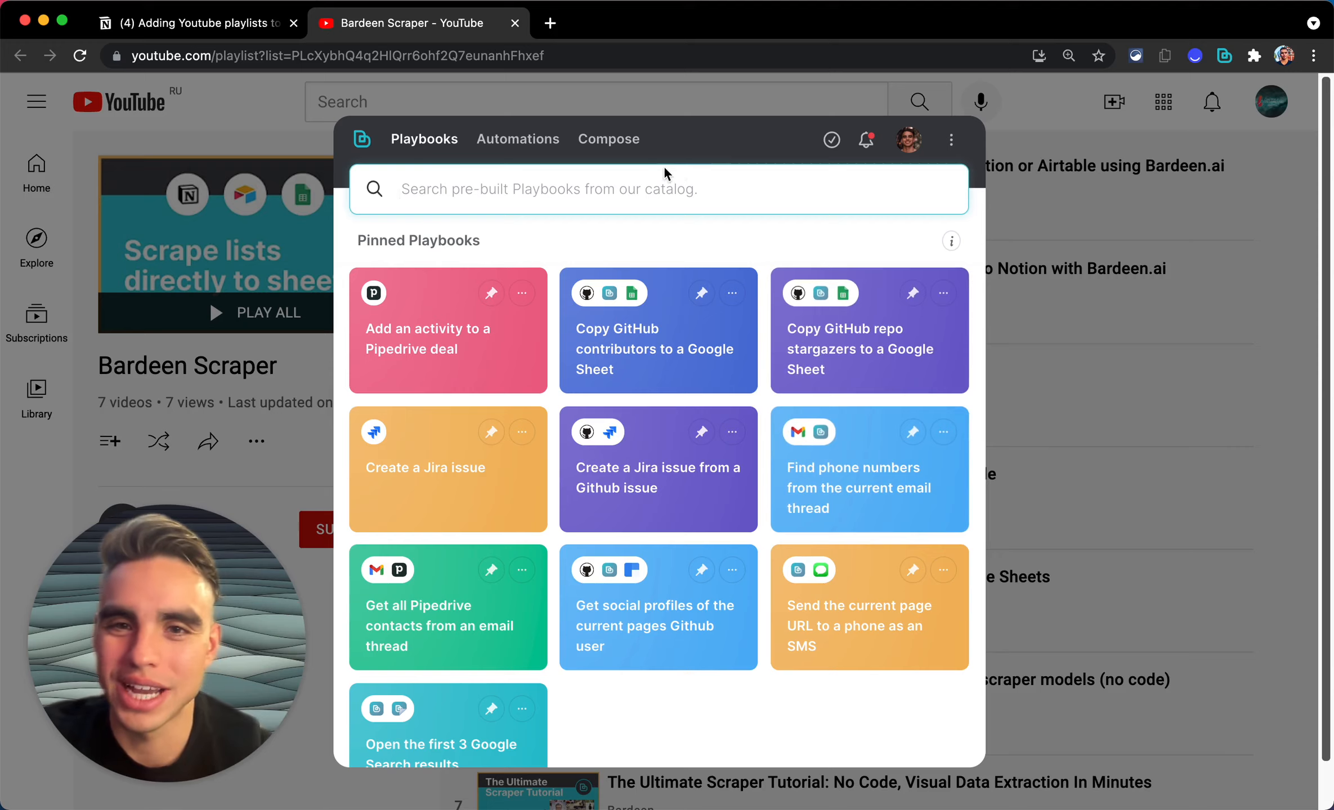
left_click(629, 147)
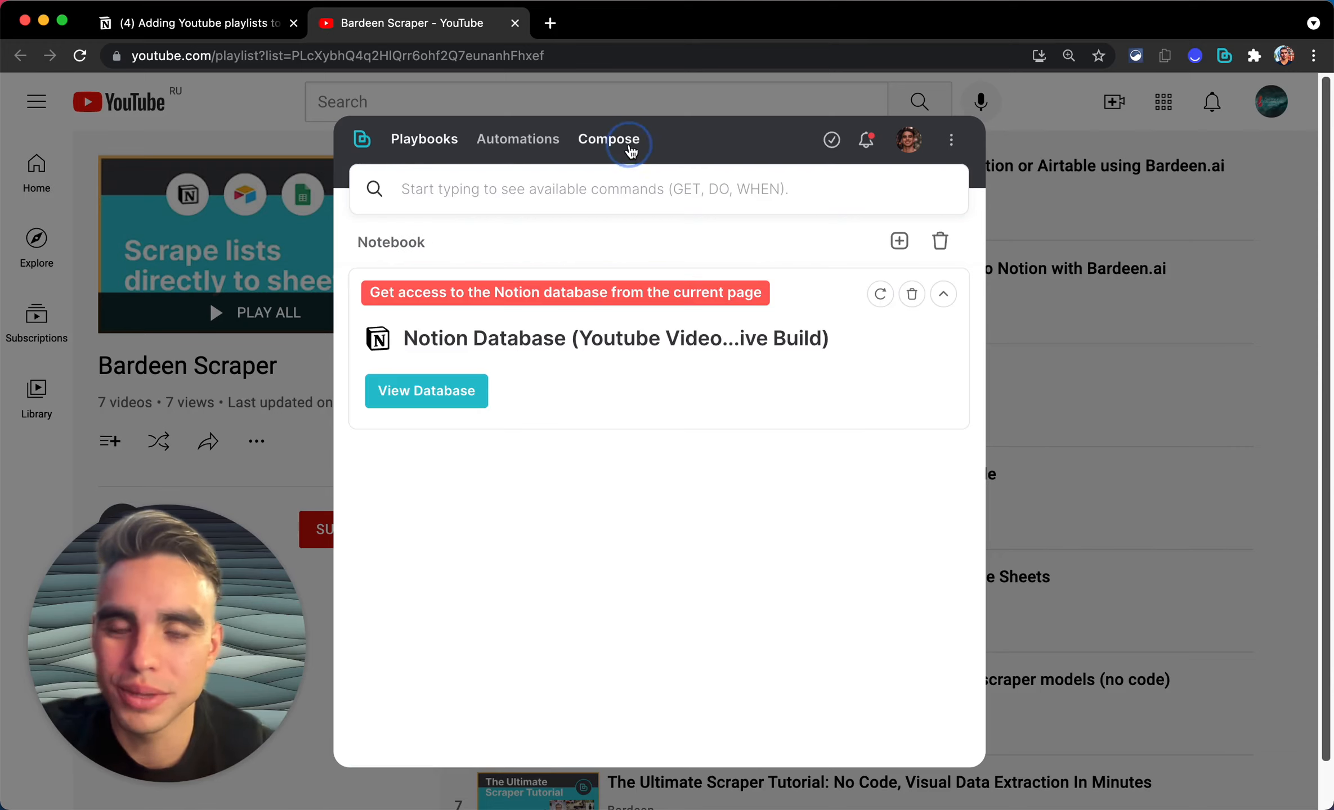
Step: Clear the notebook and run Bardeen's 'create new scraper model' command found by searching 'new scra'
left_click(940, 241)
left_click(798, 191)
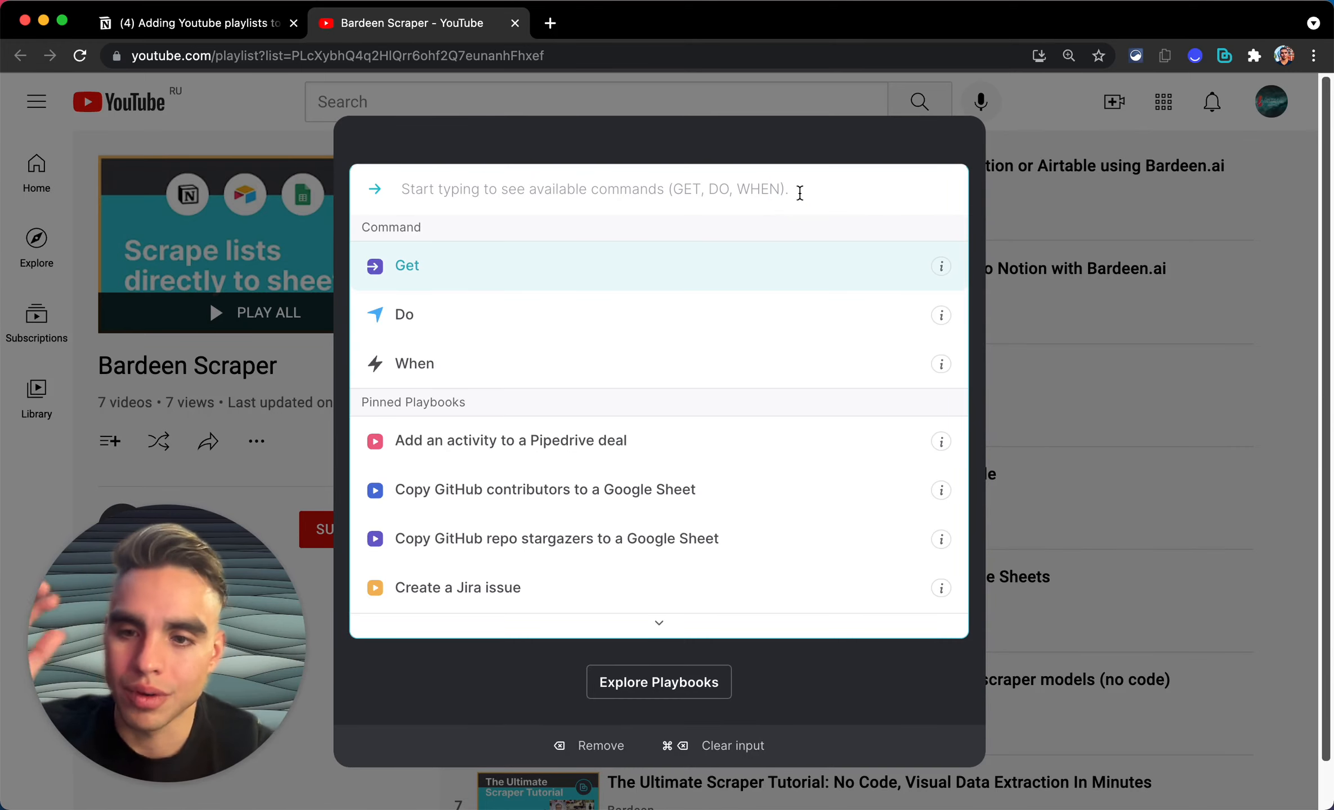
left_click(785, 133)
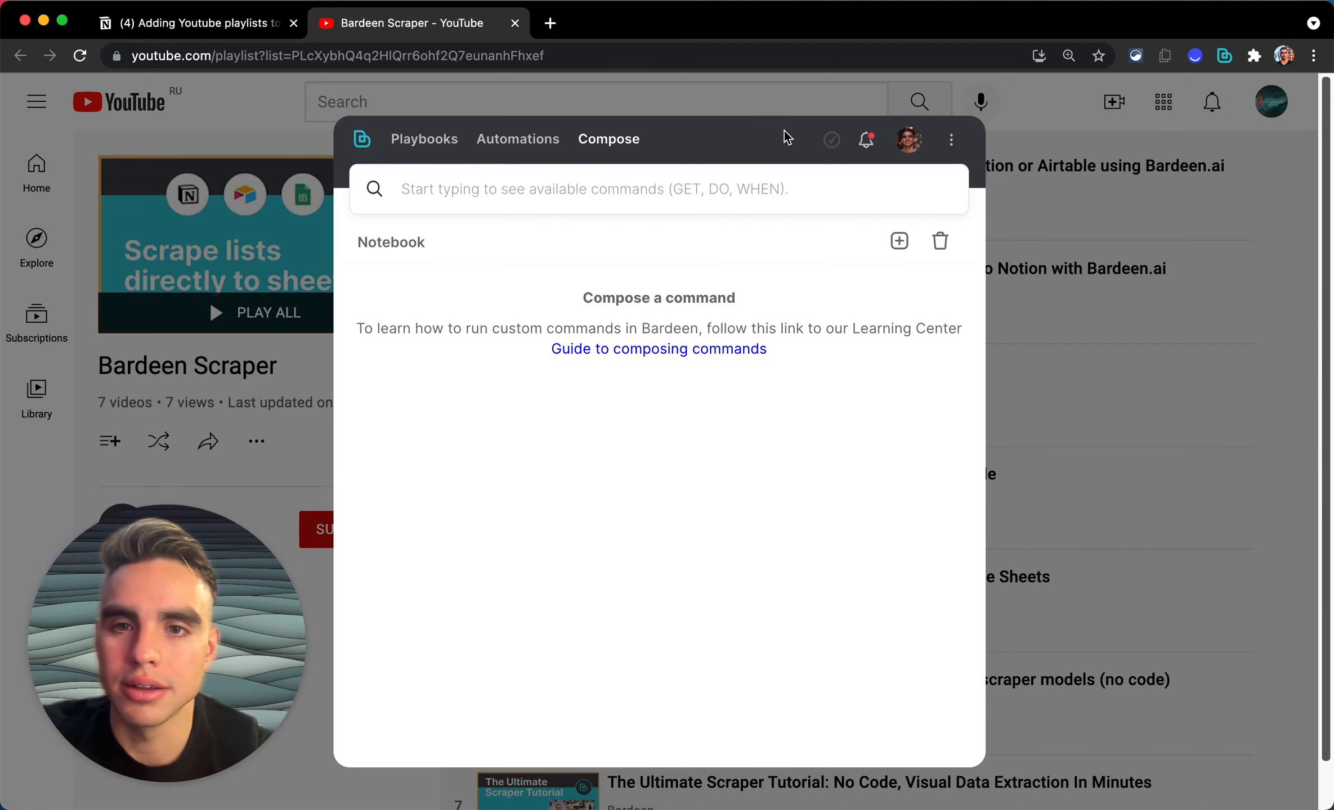
left_click(725, 188)
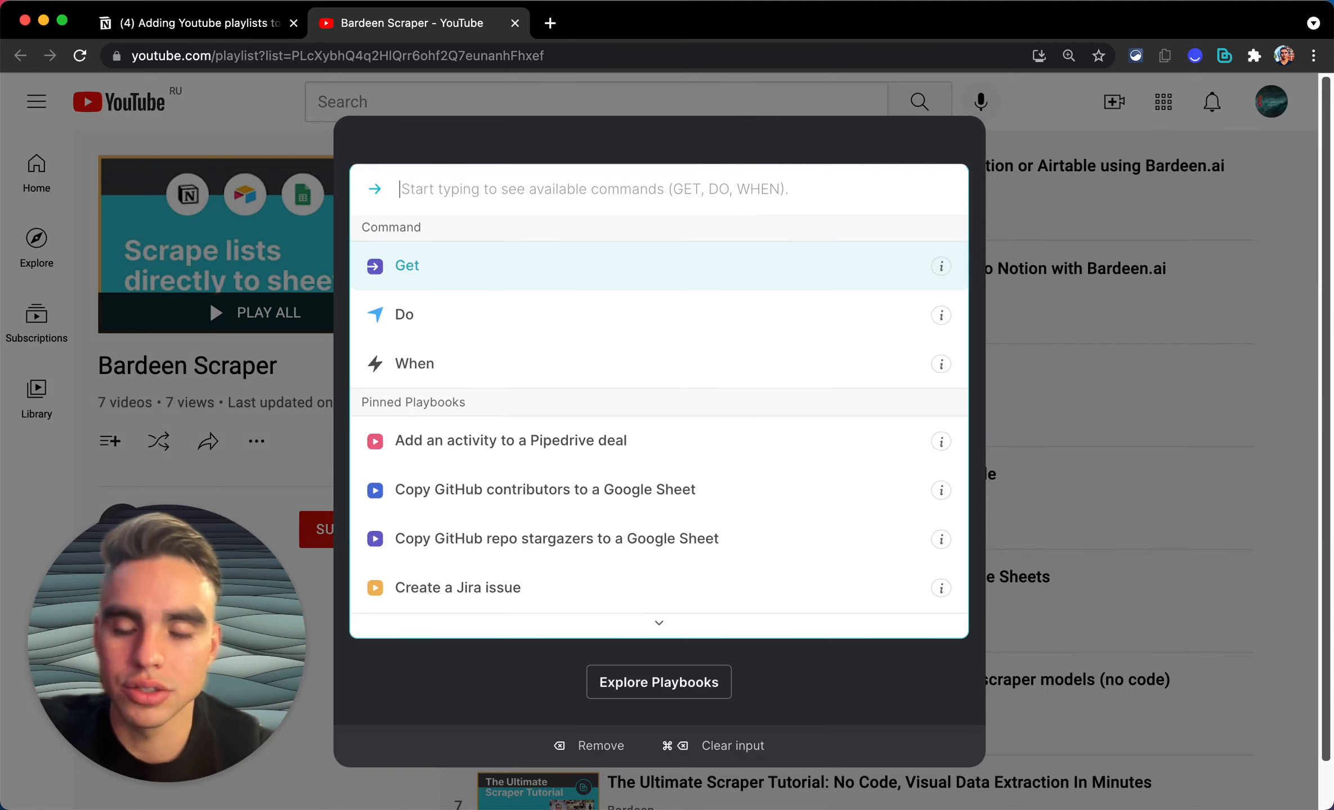
type("new scra")
key("Return")
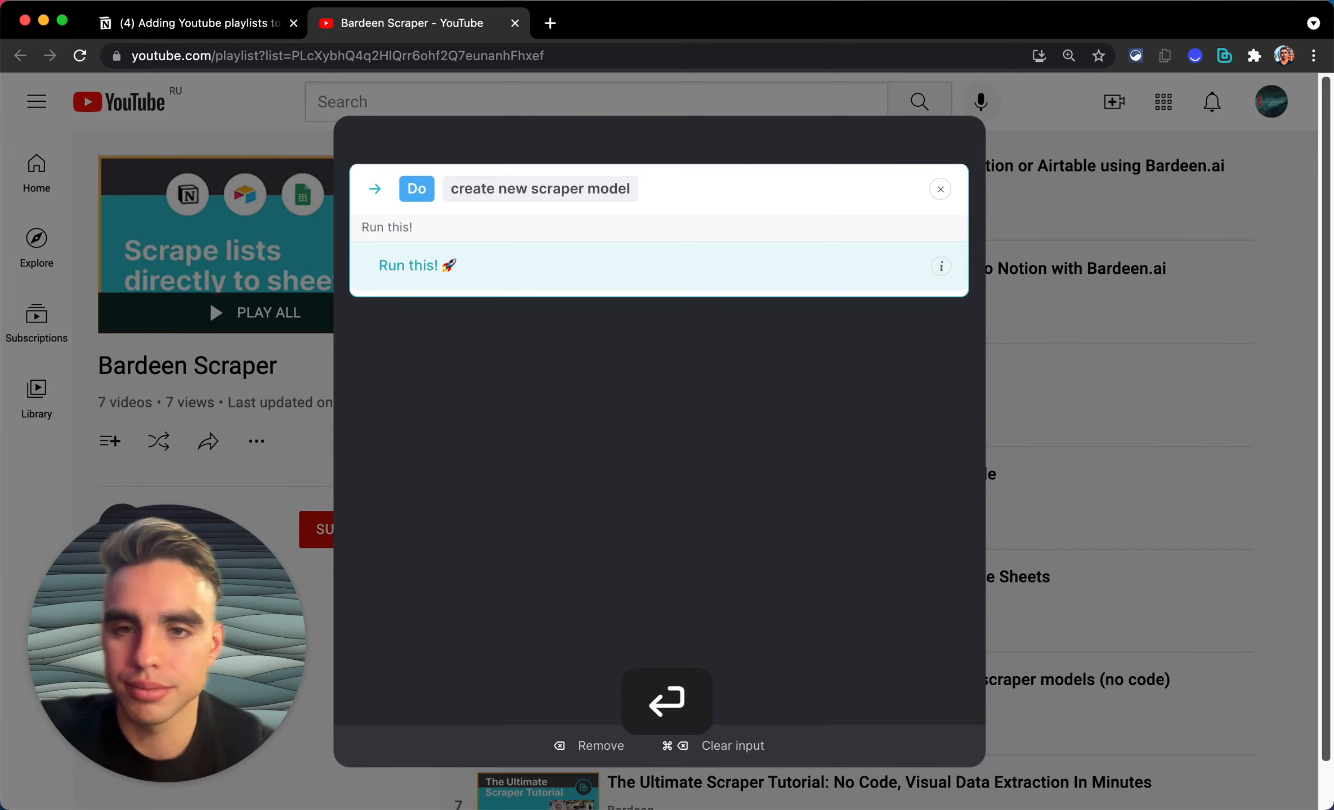
left_click(730, 146)
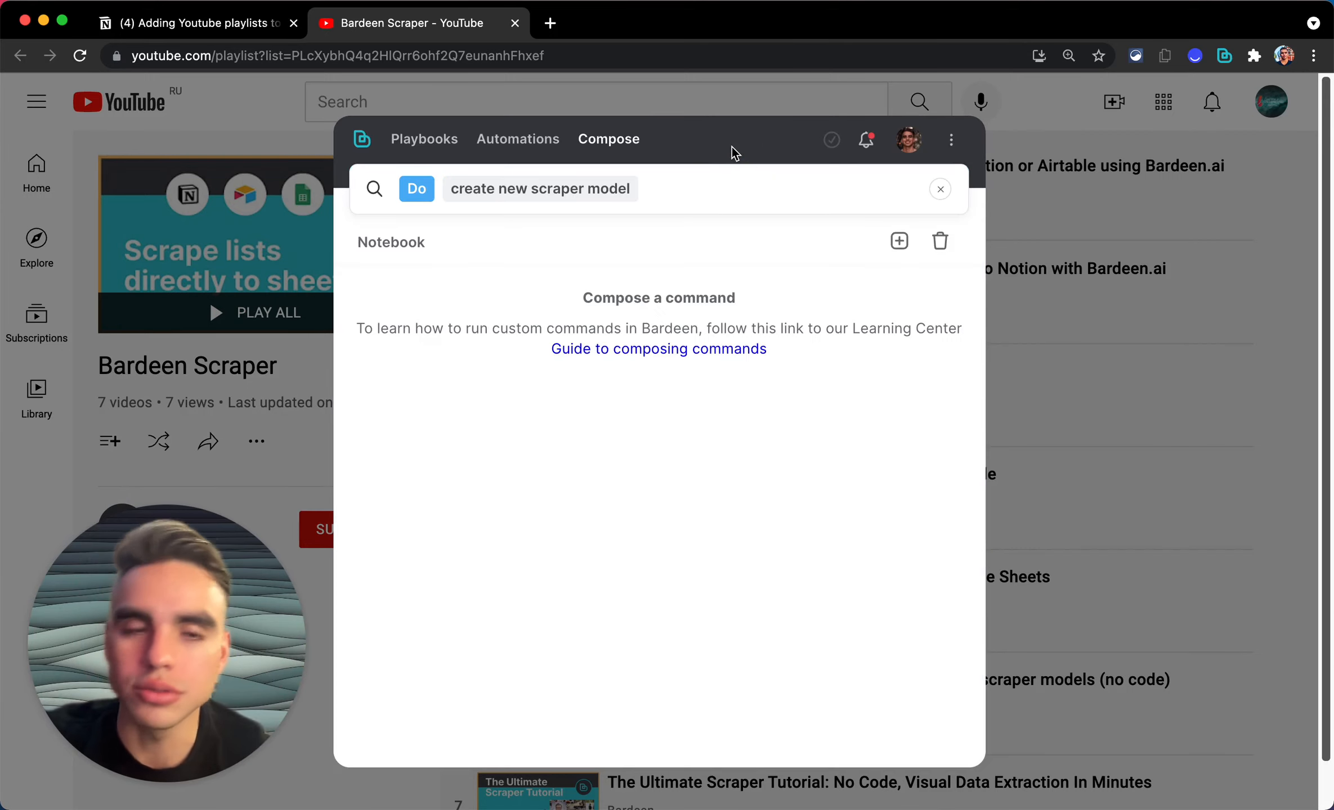
left_click(952, 144)
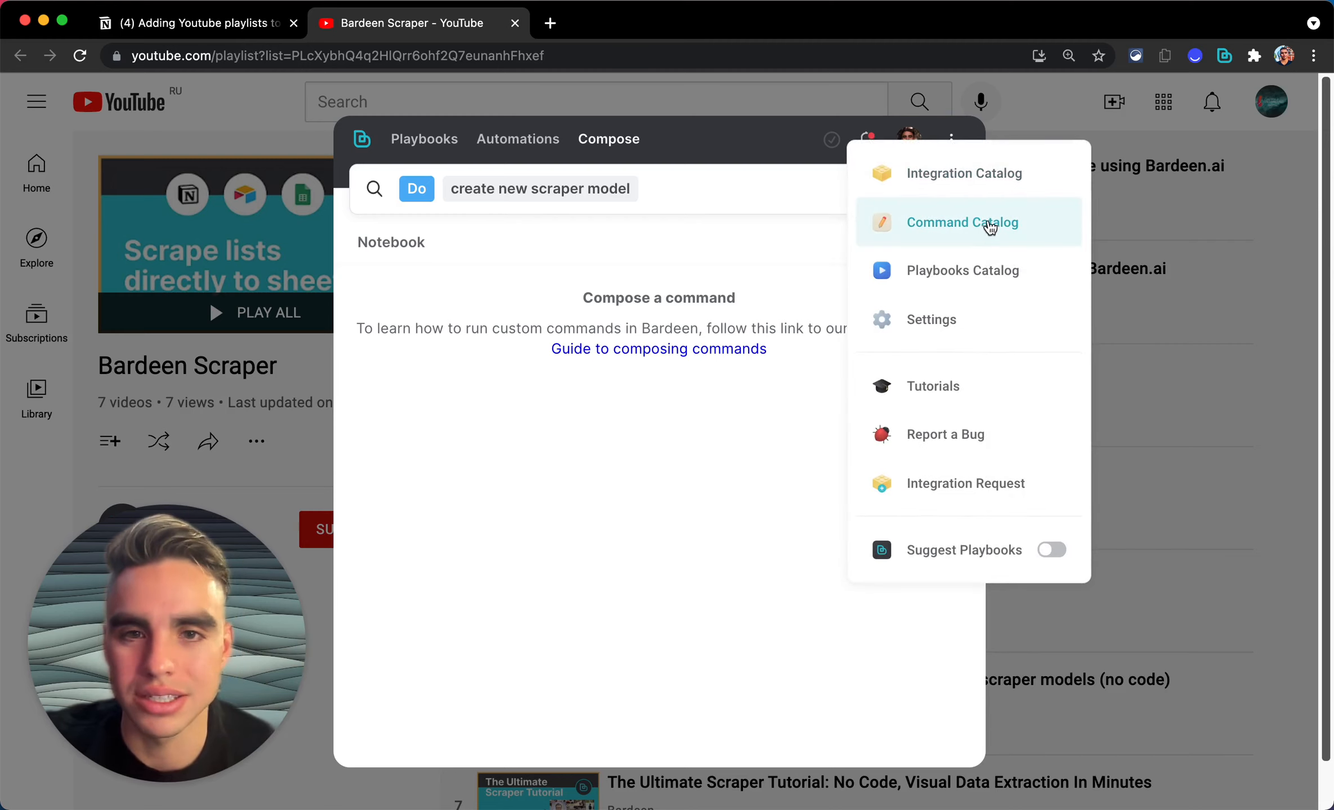
left_click(749, 138)
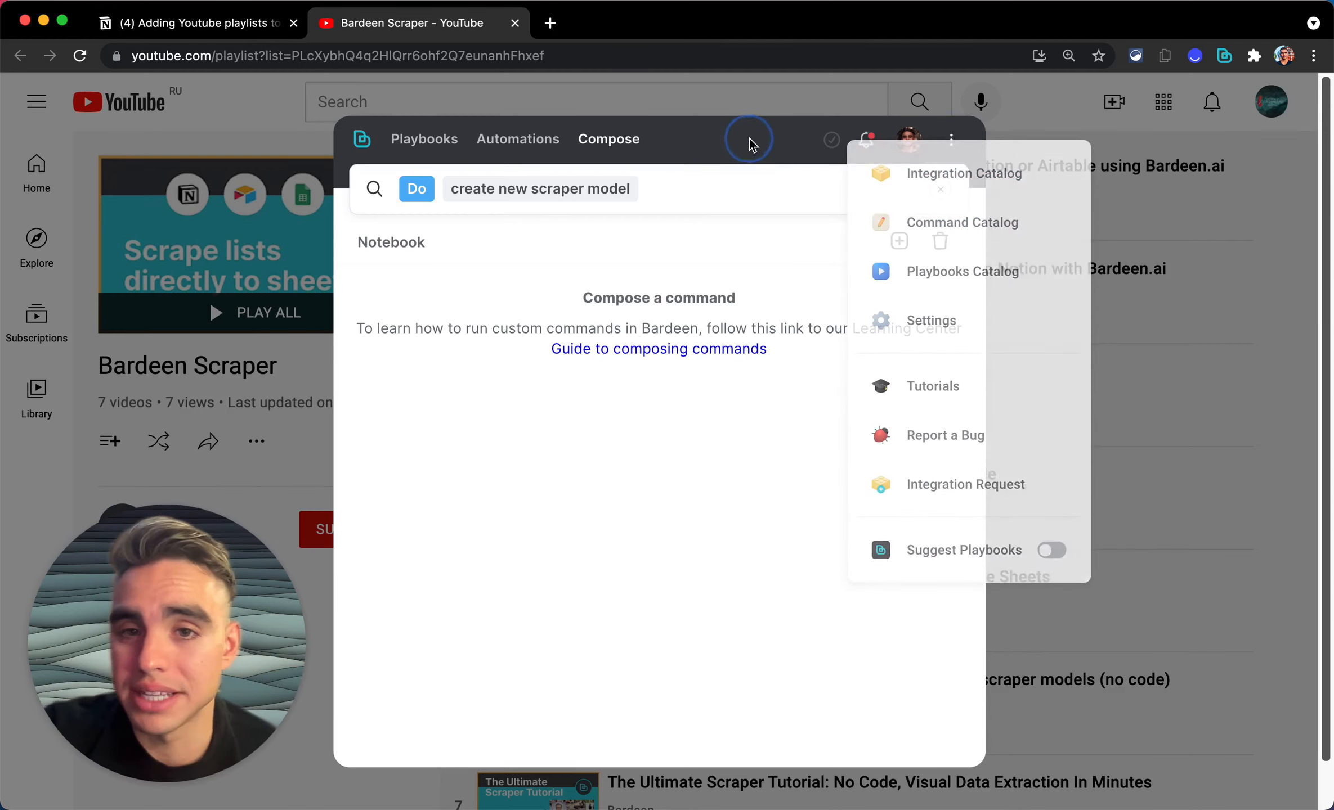
left_click(743, 187)
left_click(740, 263)
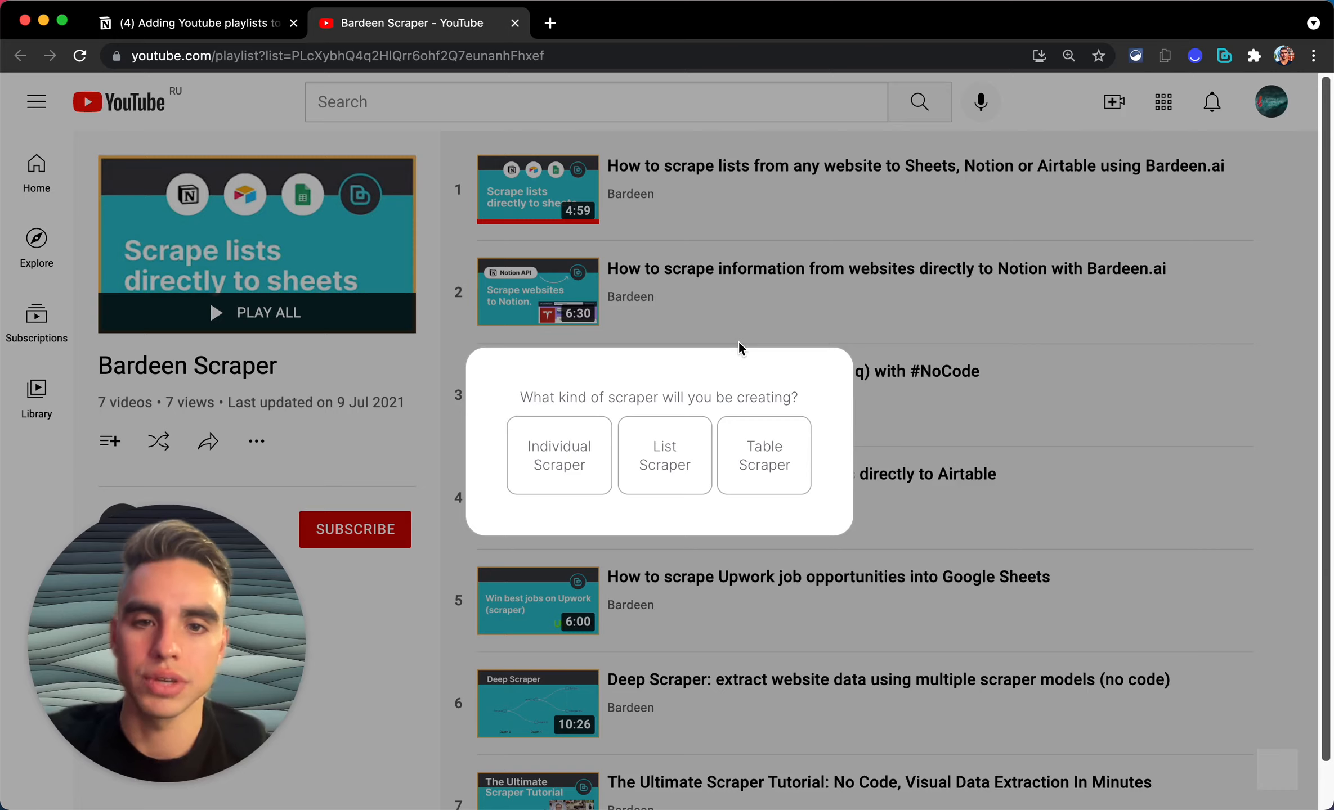
Step: Choose List Scraper as the type of scraper to build
left_click(682, 428)
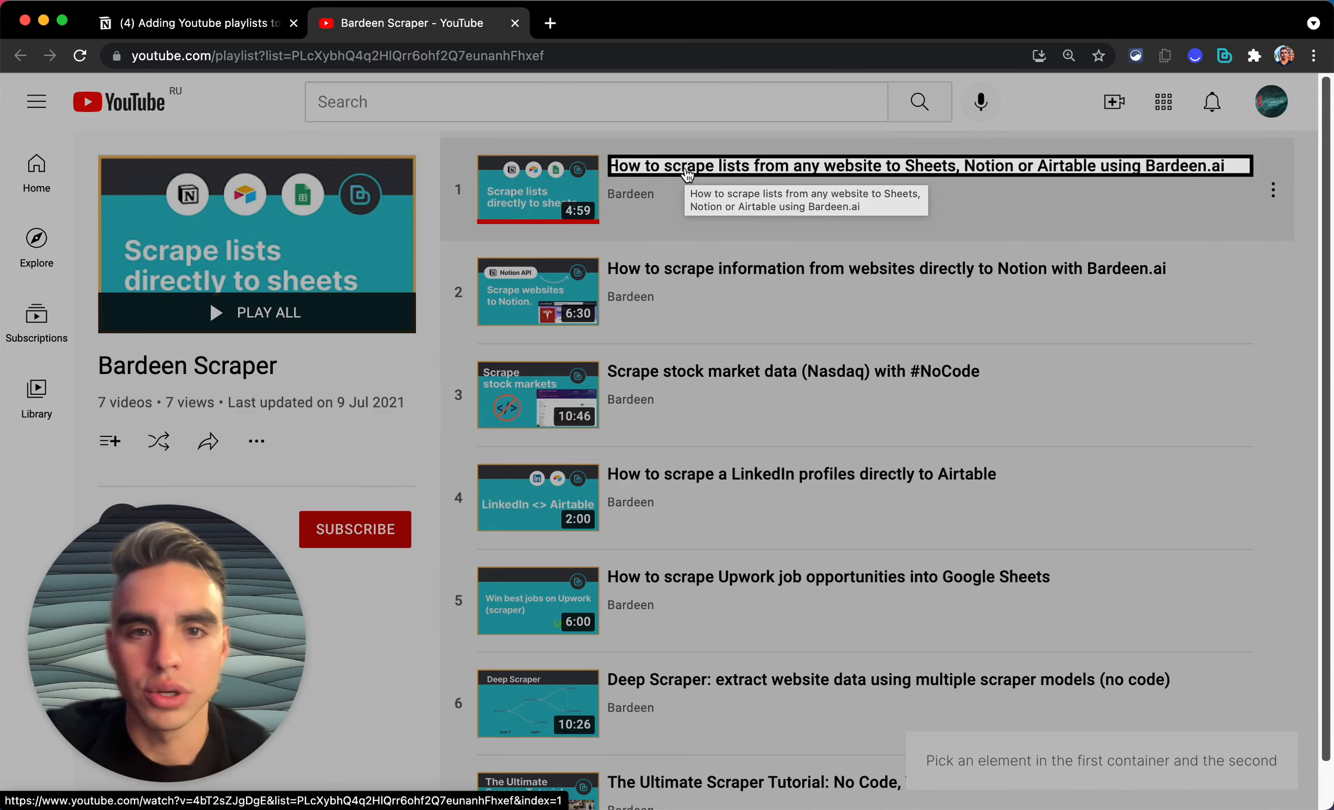
Step: Select the playlist's first two video titles as the list and add a 'Name' text field
left_click(686, 173)
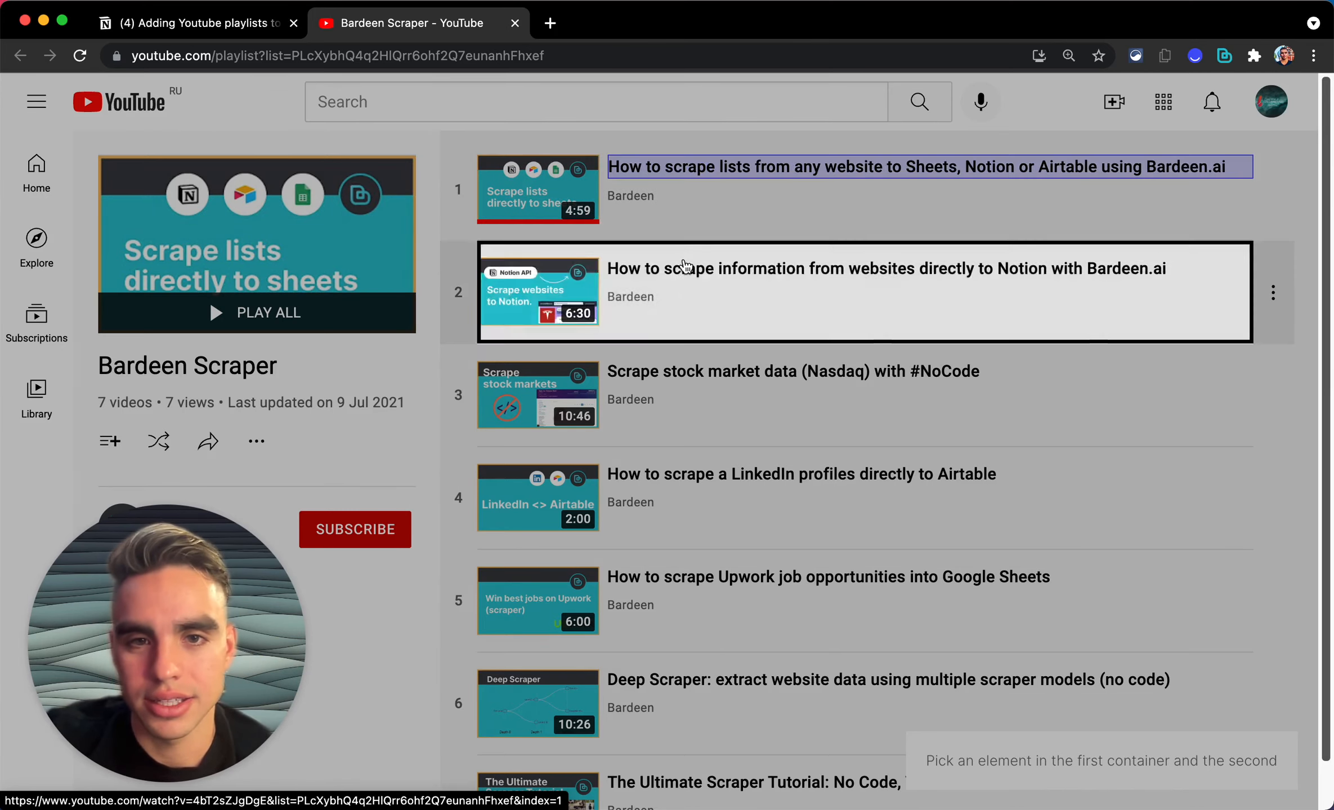
left_click(685, 270)
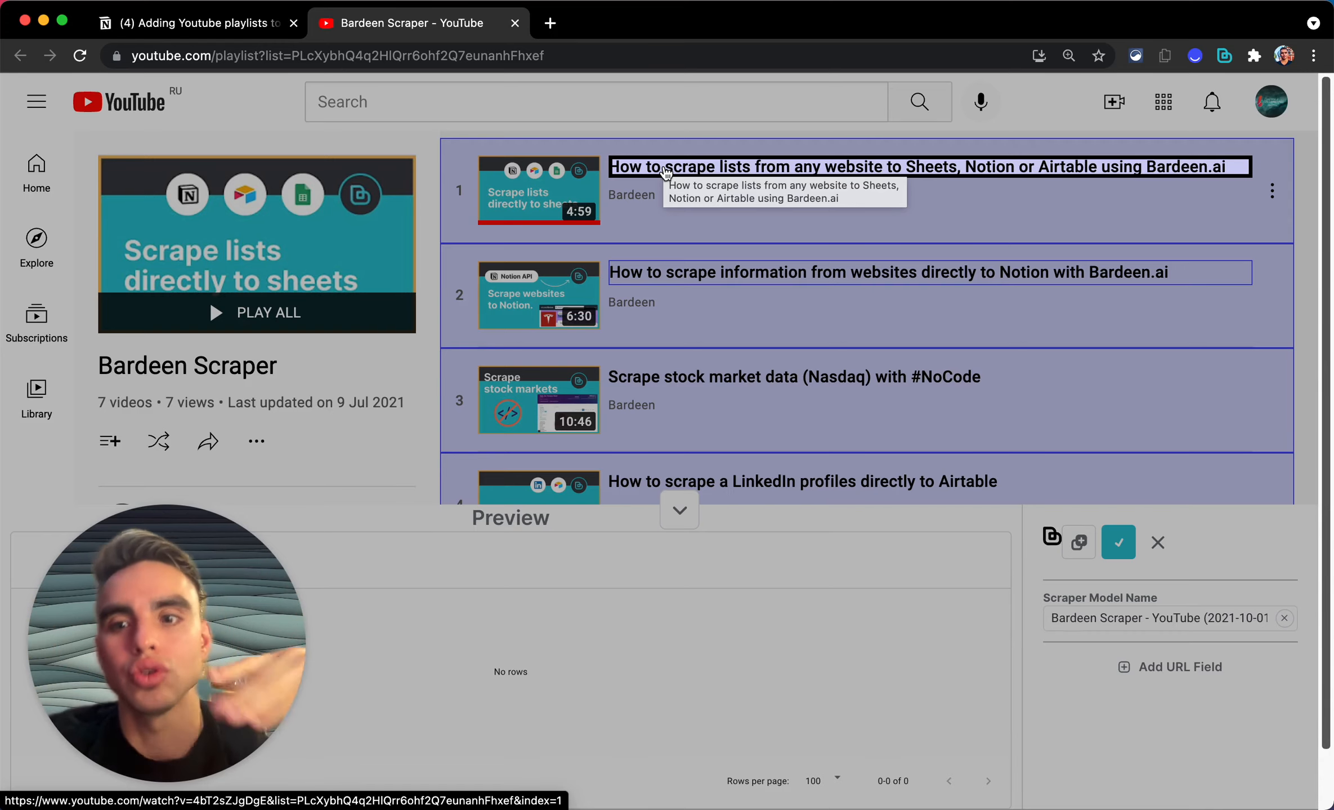
left_click(665, 172)
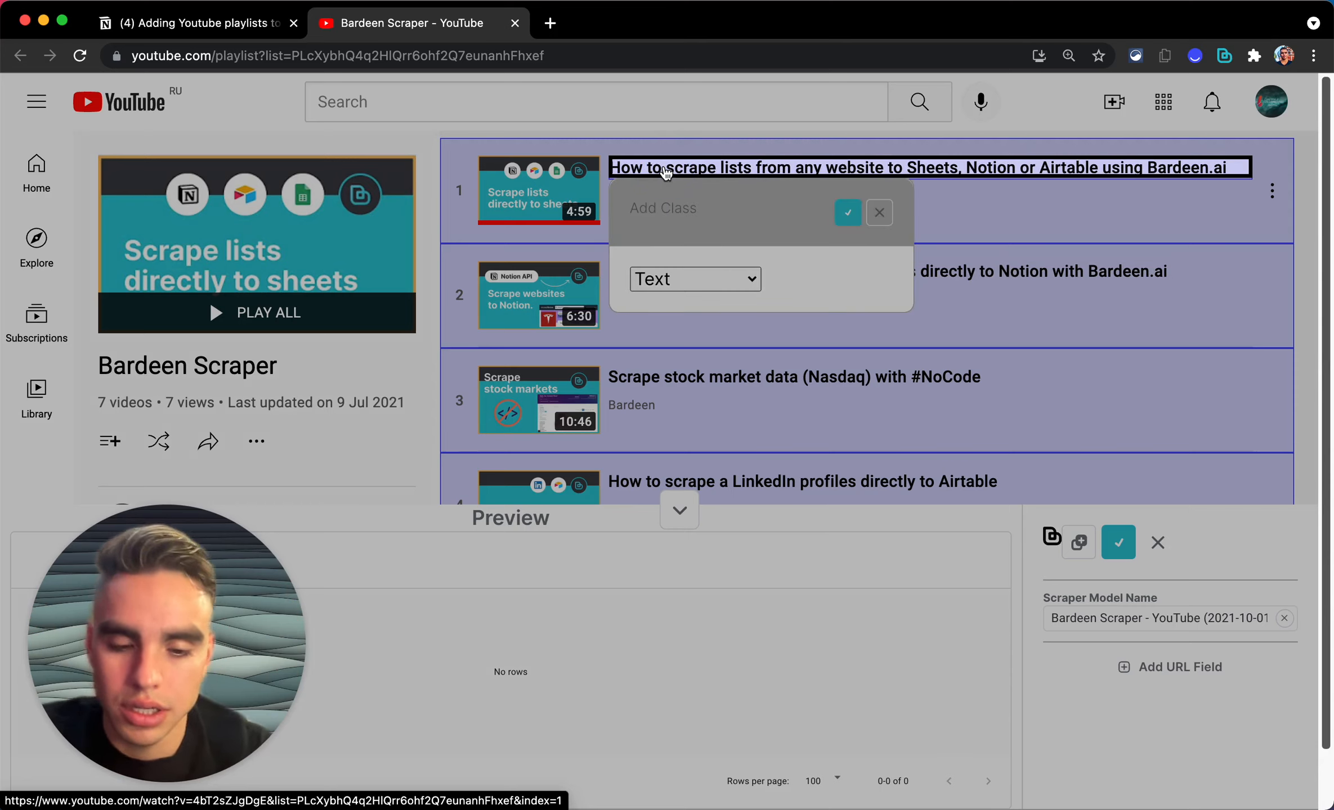
type("Name")
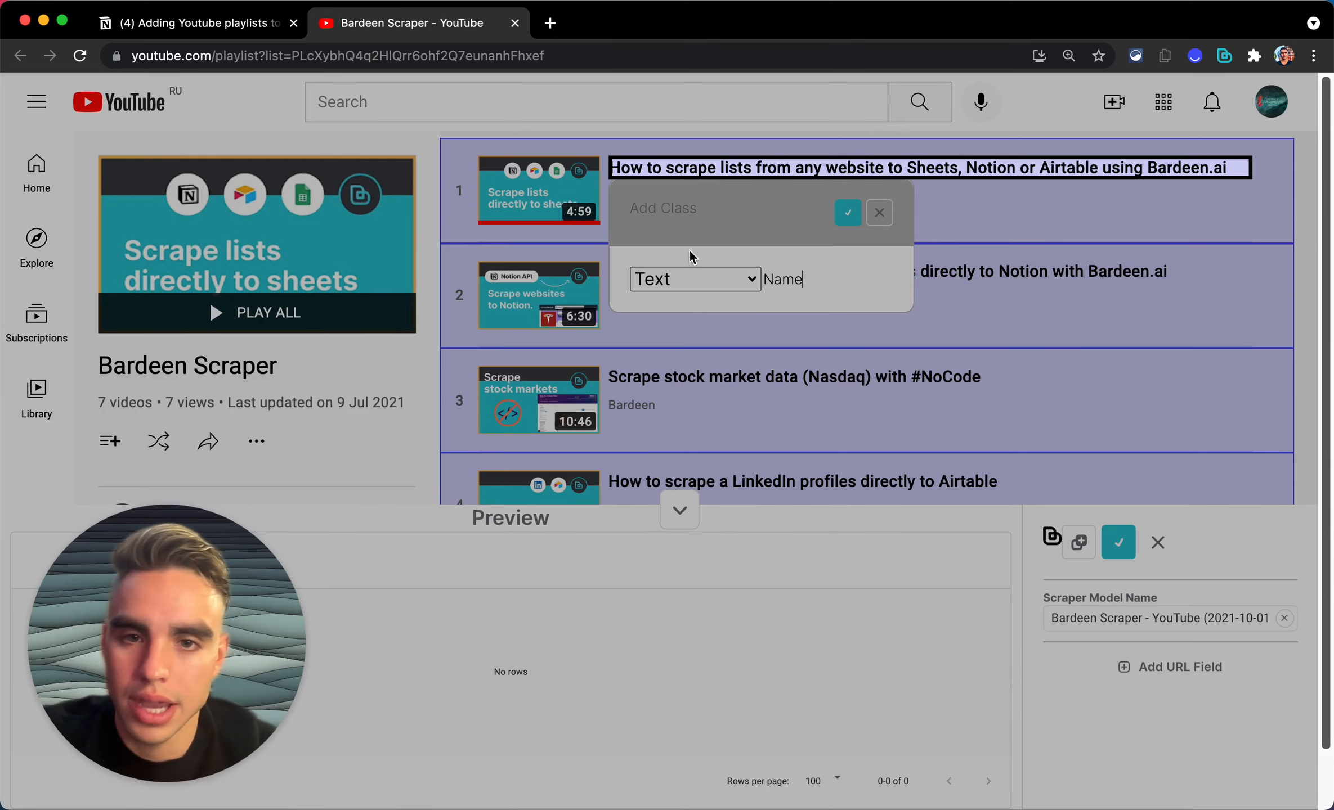
left_click(720, 278)
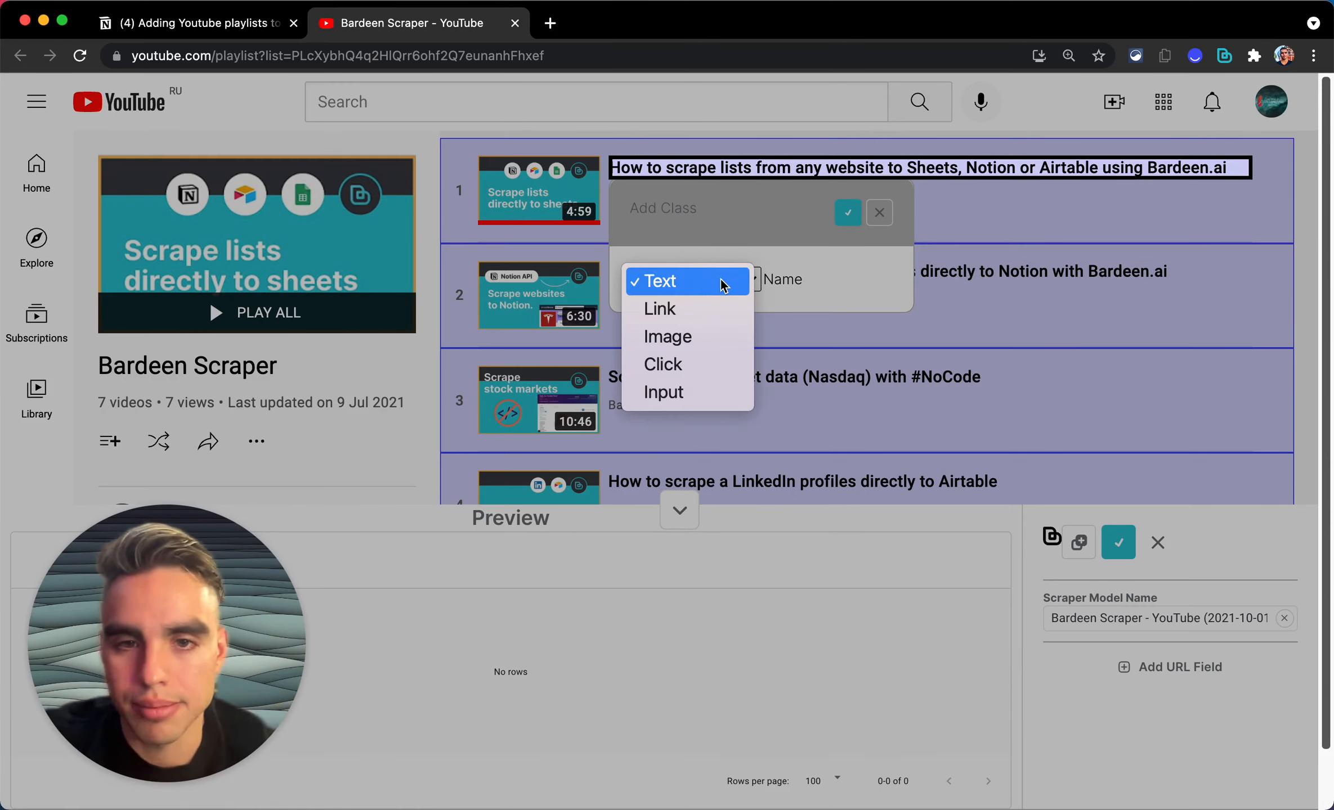
left_click(719, 279)
left_click(848, 212)
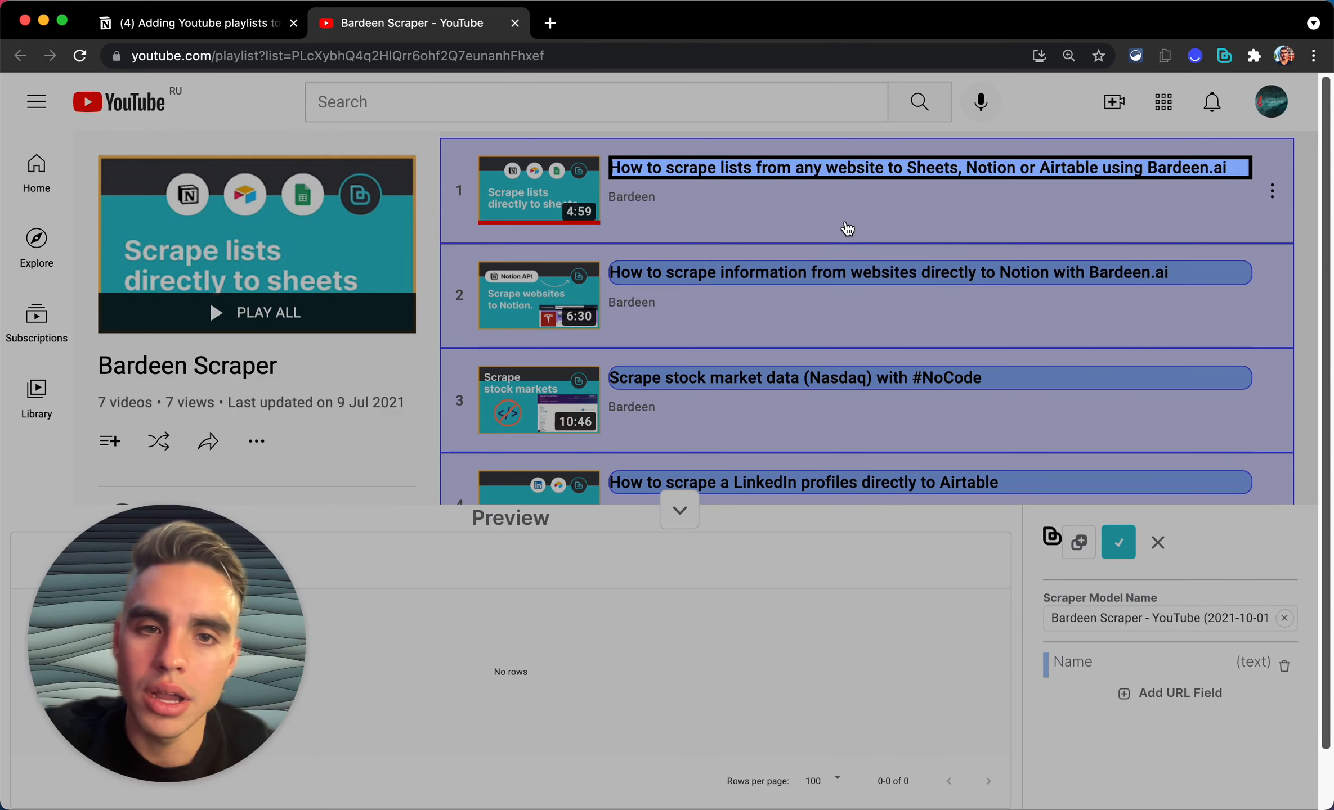
Step: Add a 'Link' field capturing each video's URL
left_click(803, 180)
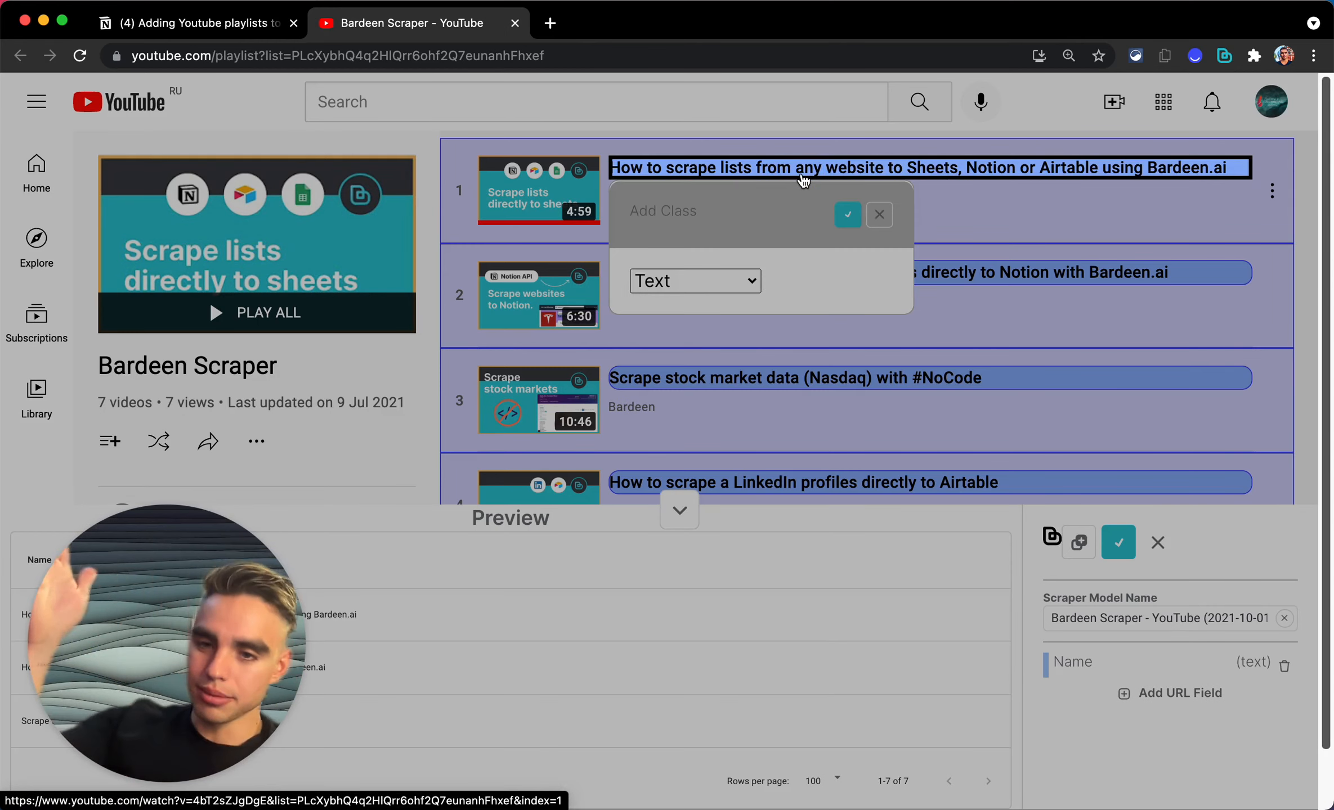
left_click(697, 282)
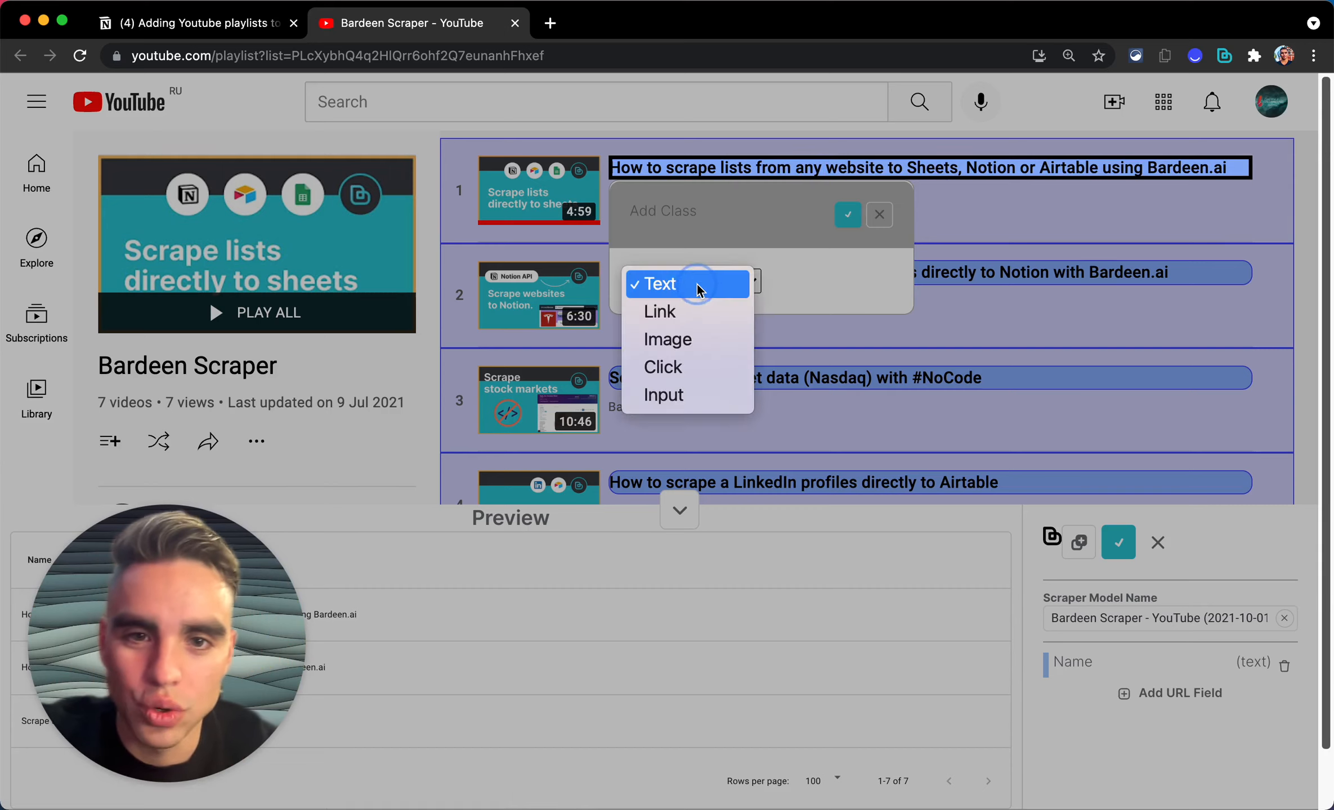
left_click(712, 315)
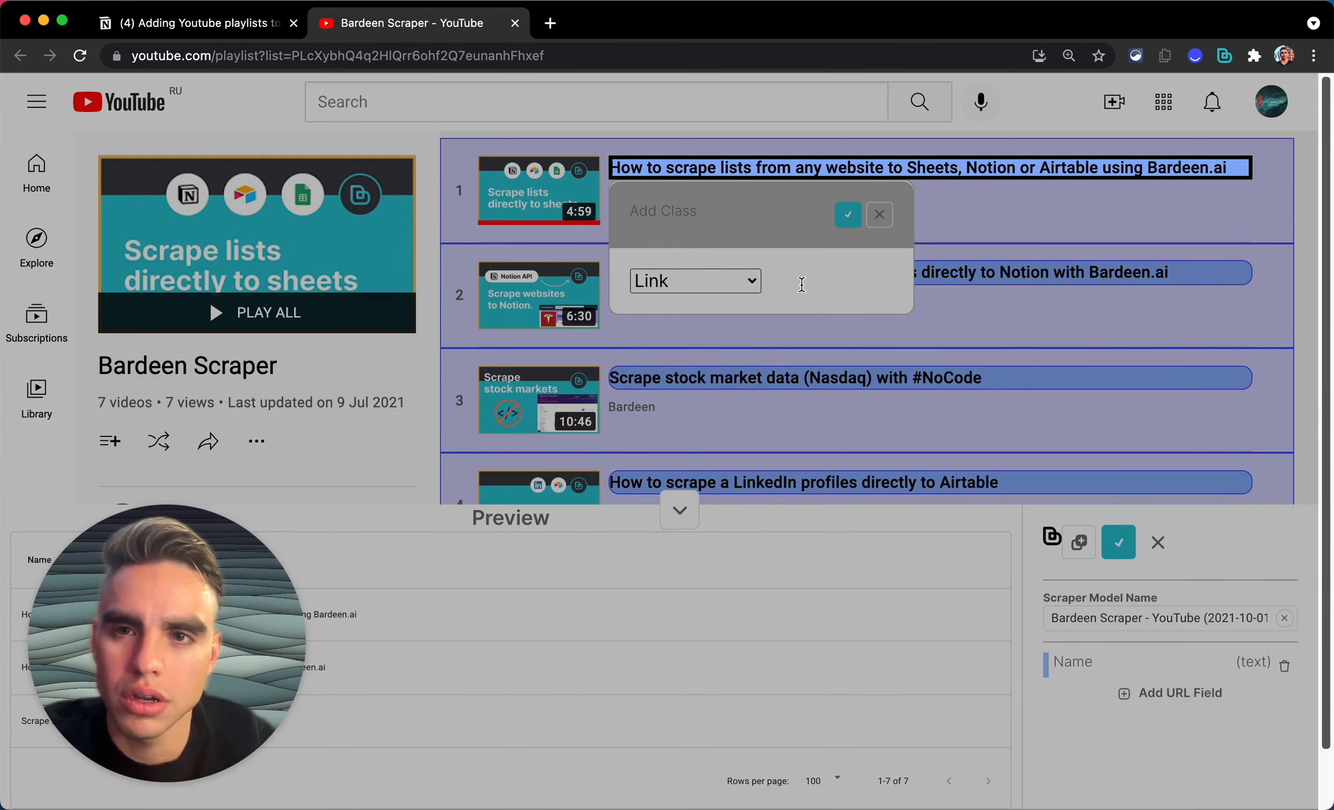
type("Link")
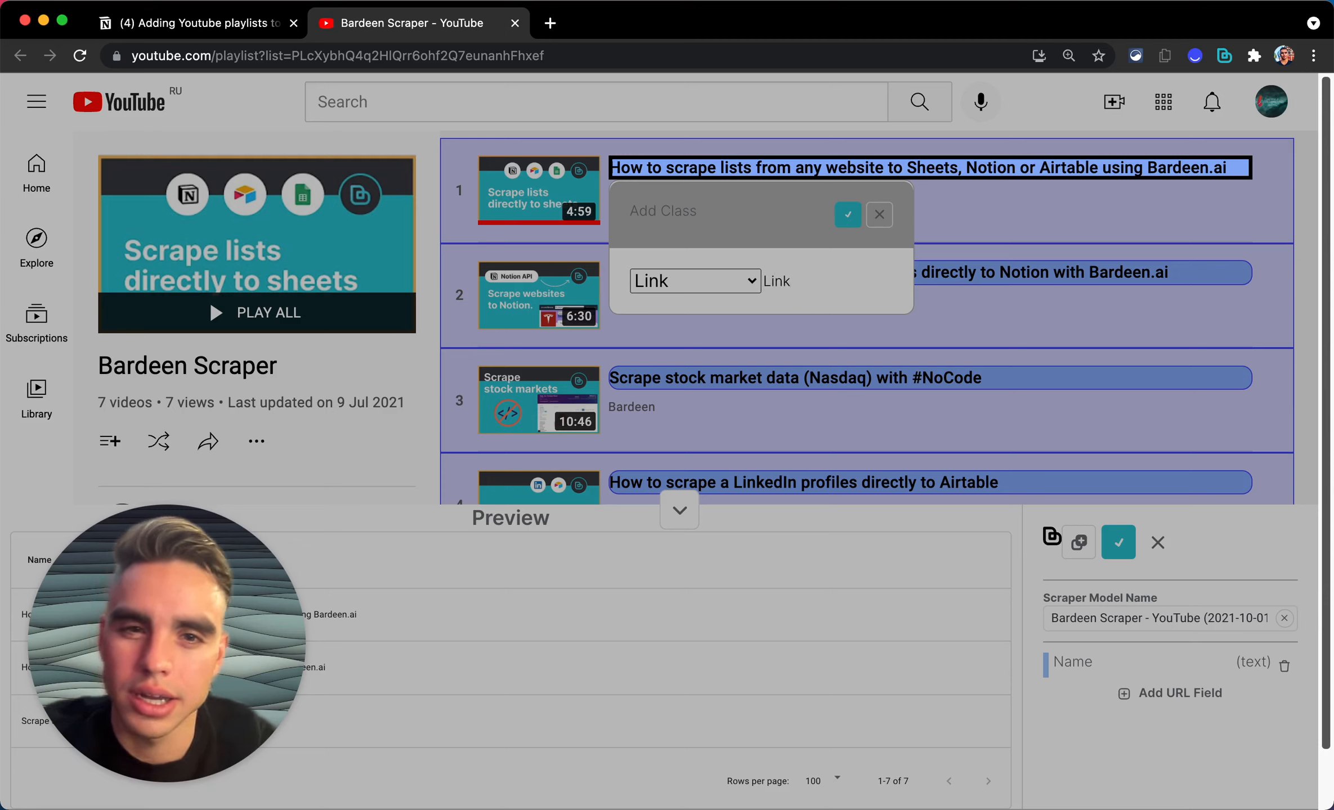
left_click(846, 219)
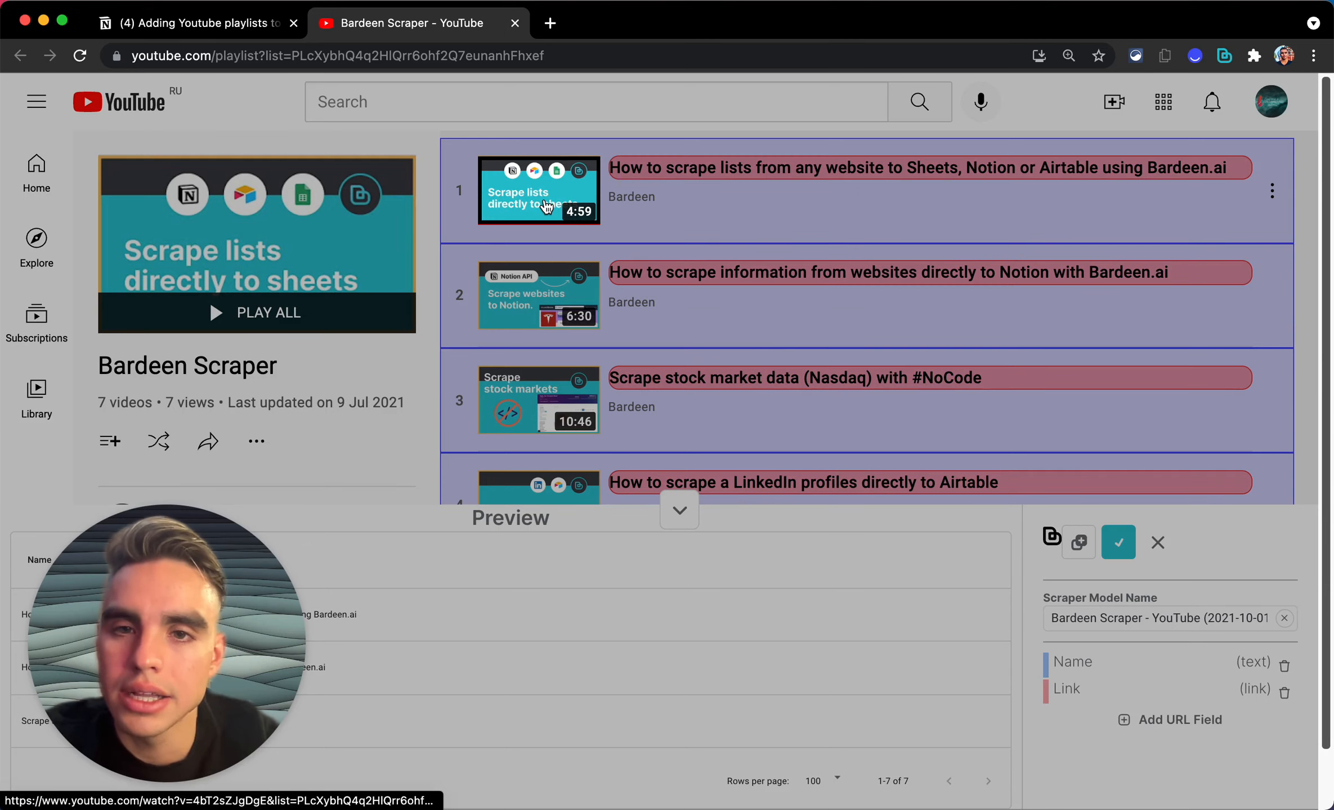
Step: Start an image field named 'Thumbnail' from the first video's thumbnail
left_click(743, 232)
left_click(585, 323)
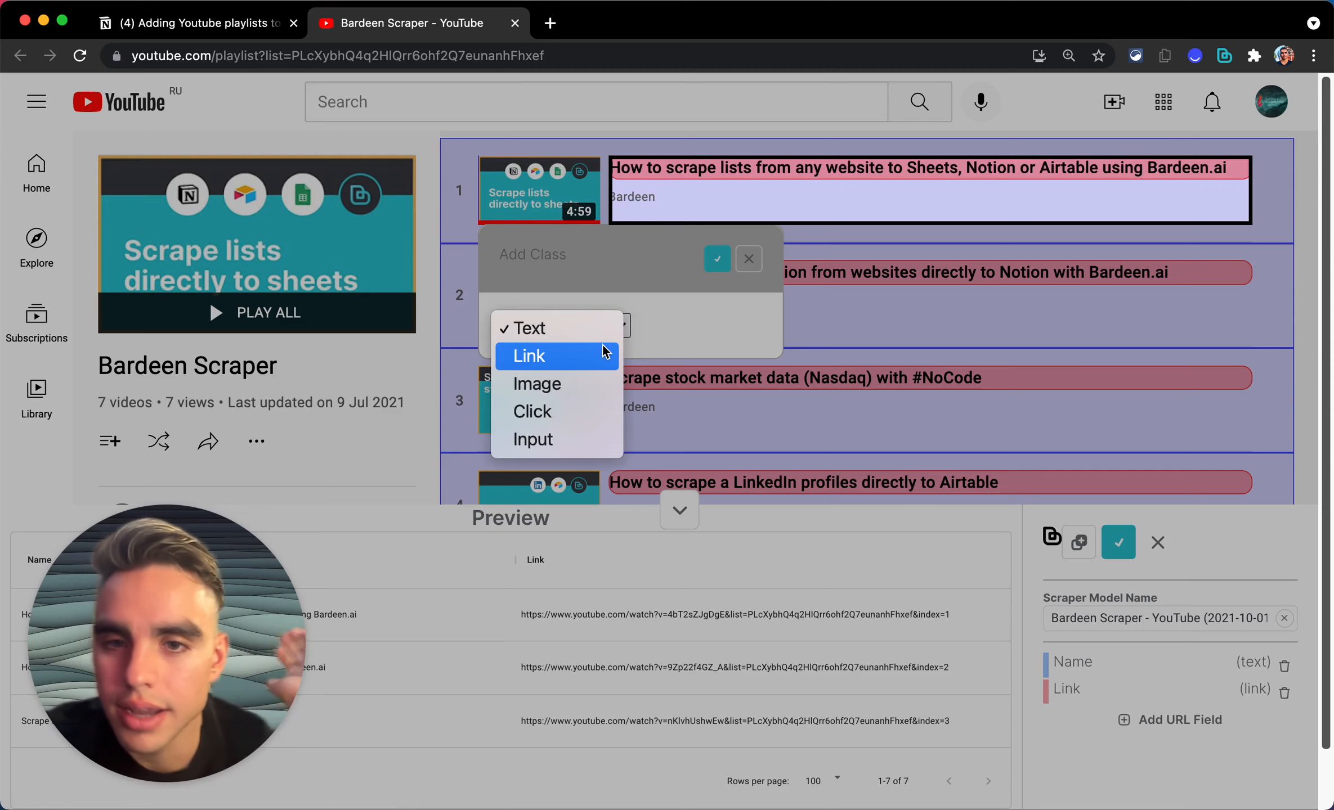
left_click(609, 383)
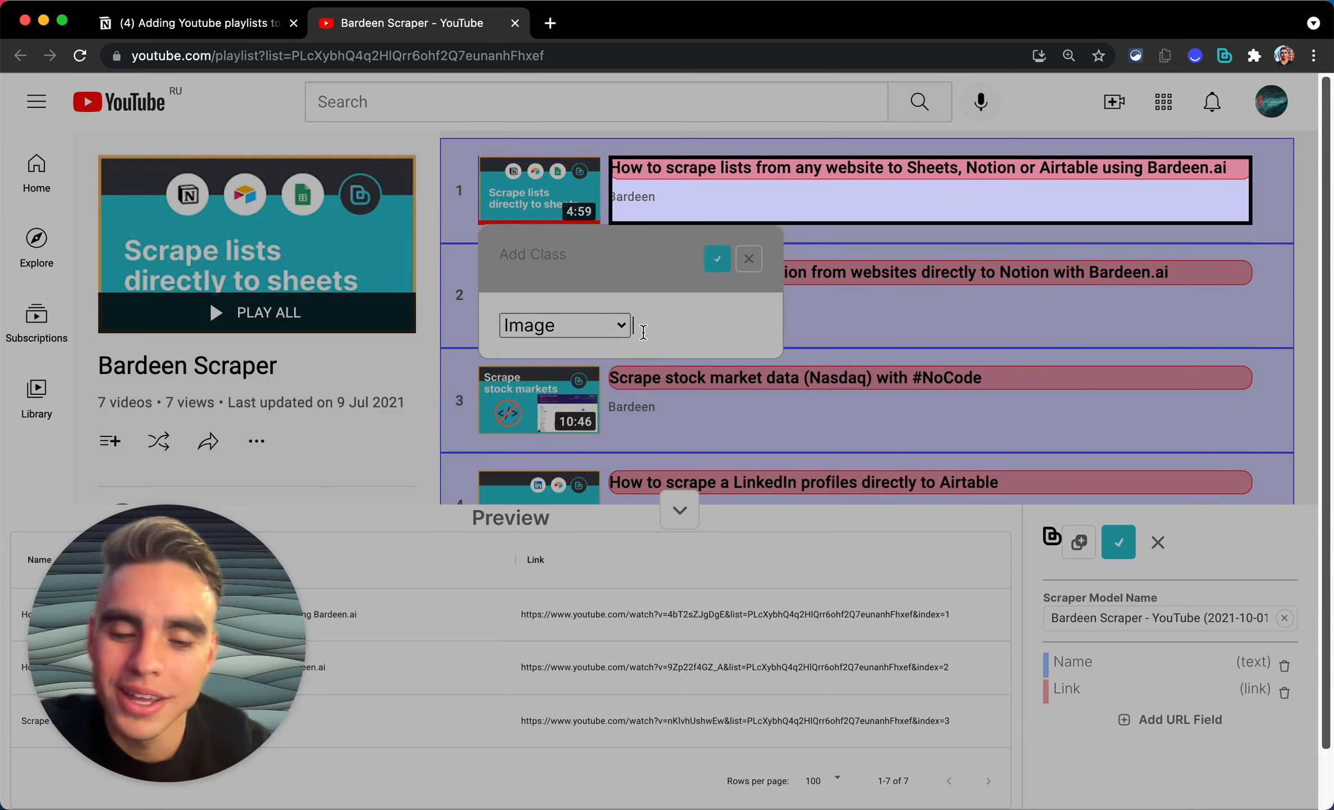
type("Thumbnail")
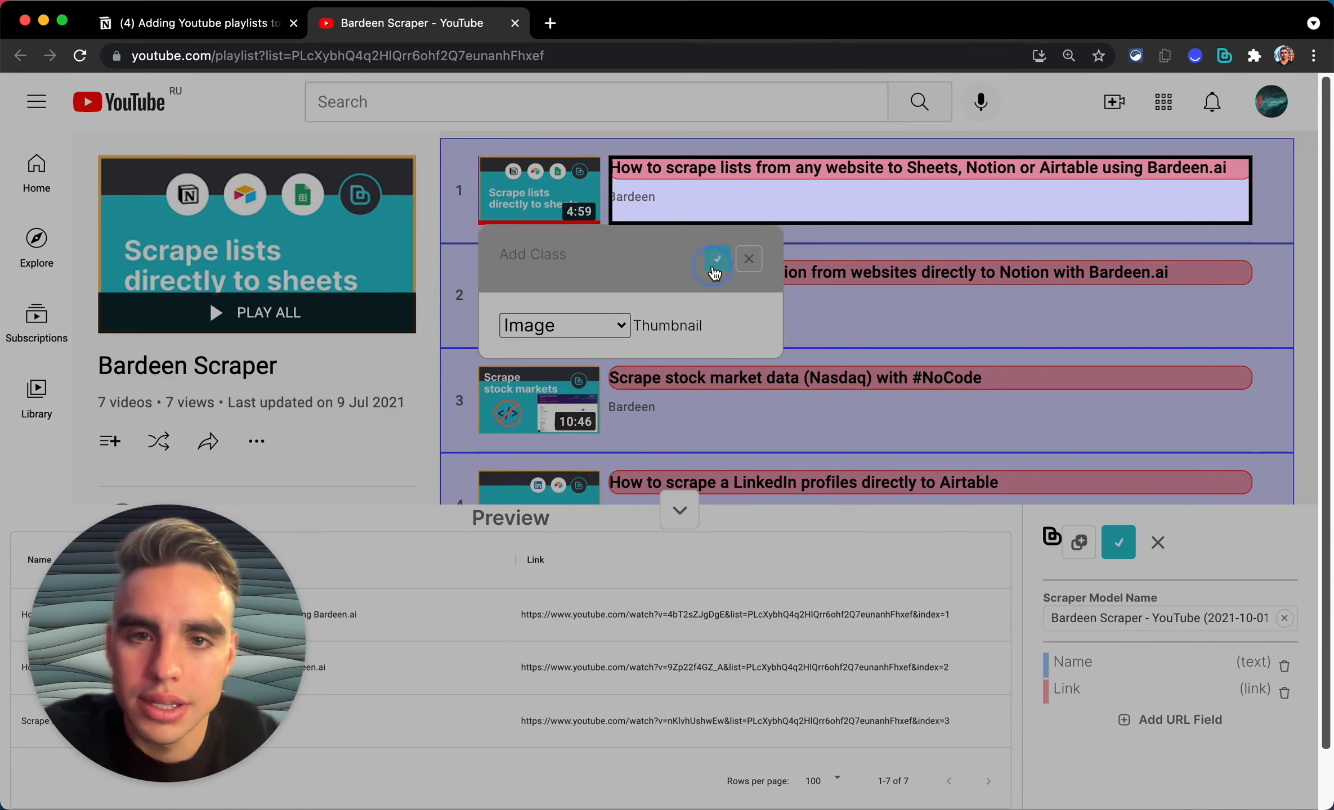
Step: Confirm the Thumbnail image field and add a 'Channel Name' text field
left_click(713, 269)
left_click(644, 209)
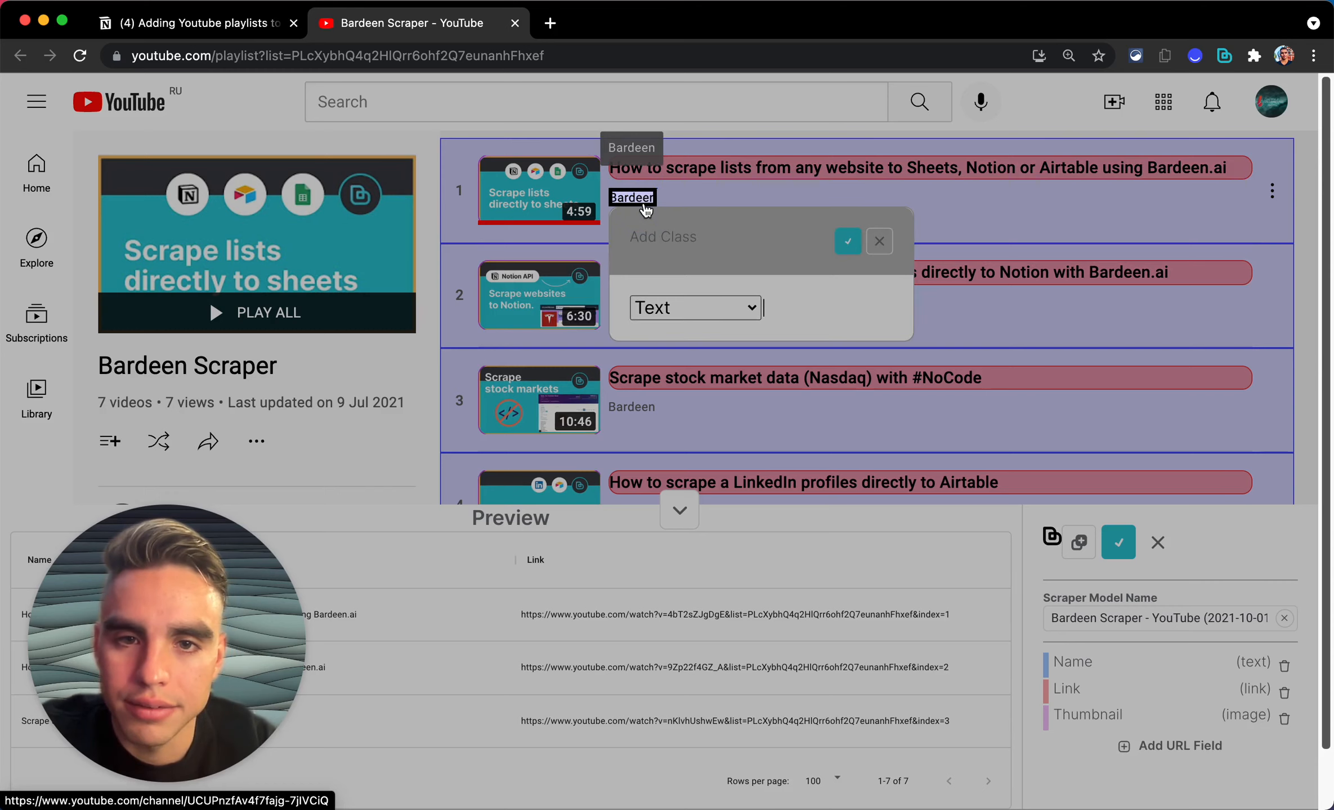
type("Channel Name")
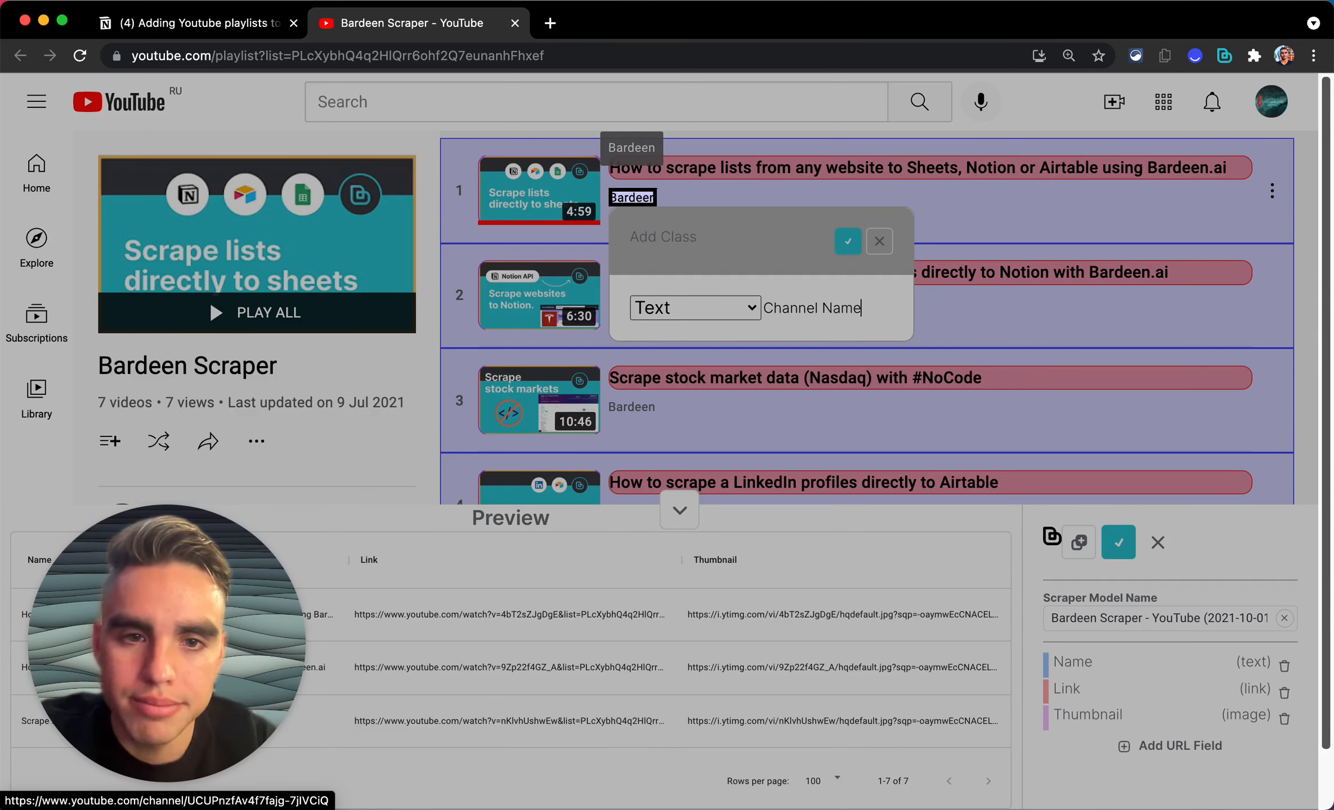
left_click(848, 241)
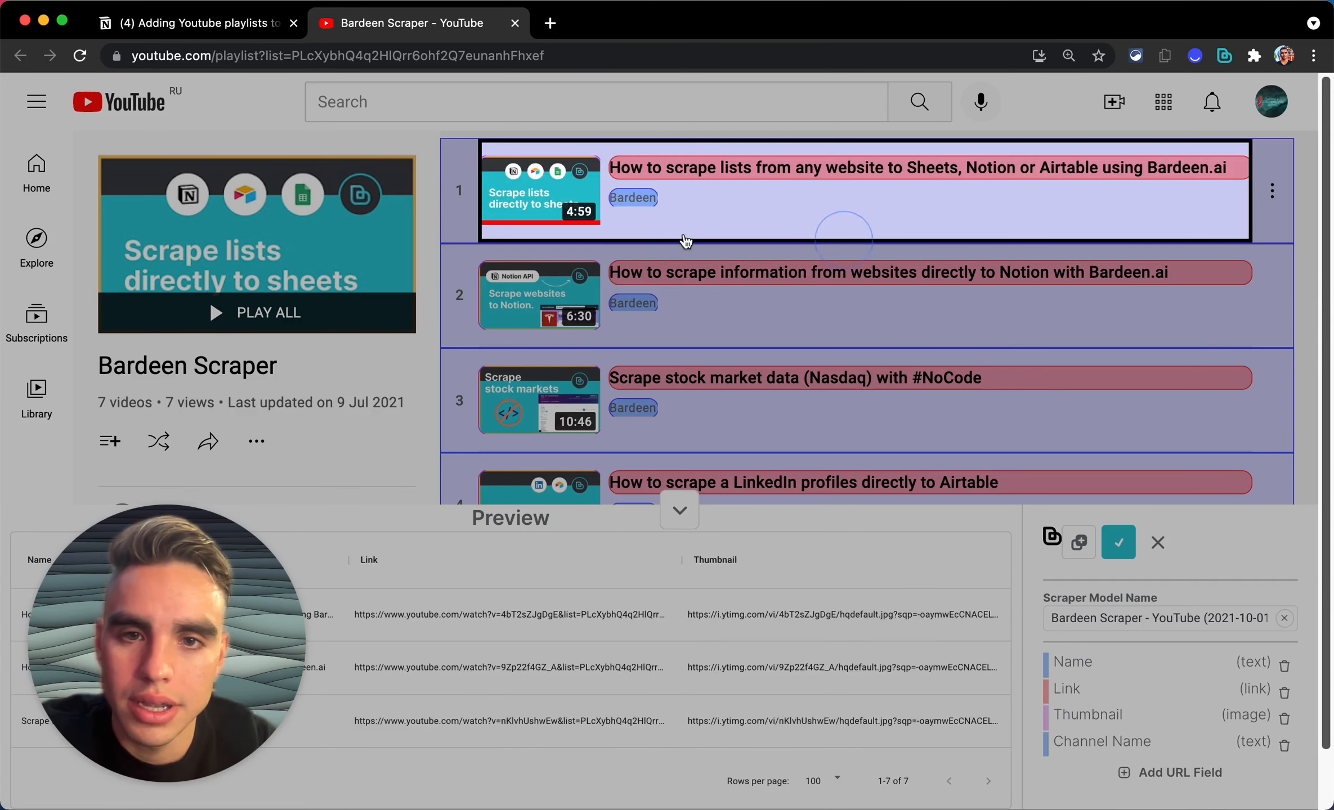
Step: Add a 'Channel URL' link field from the video's channel label
left_click(643, 203)
type("Channel")
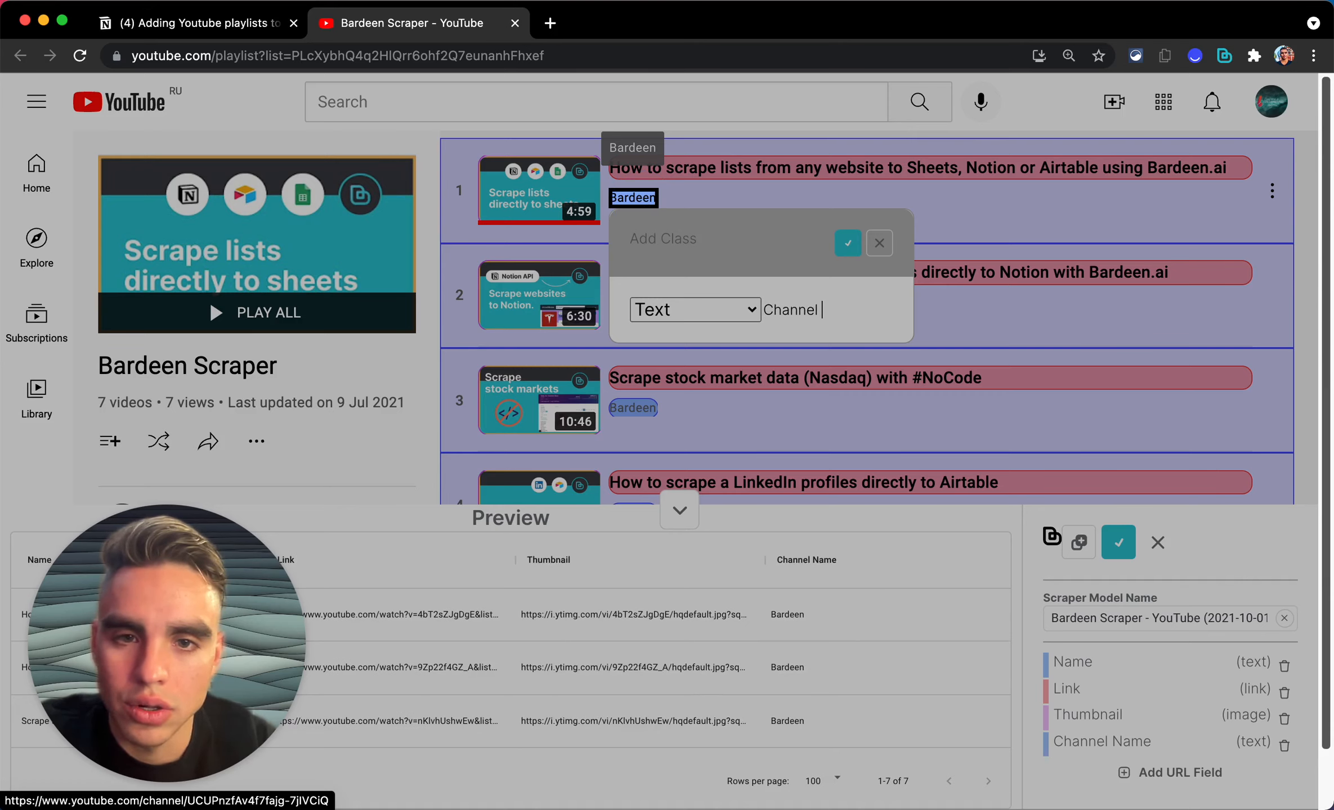
type(" Link")
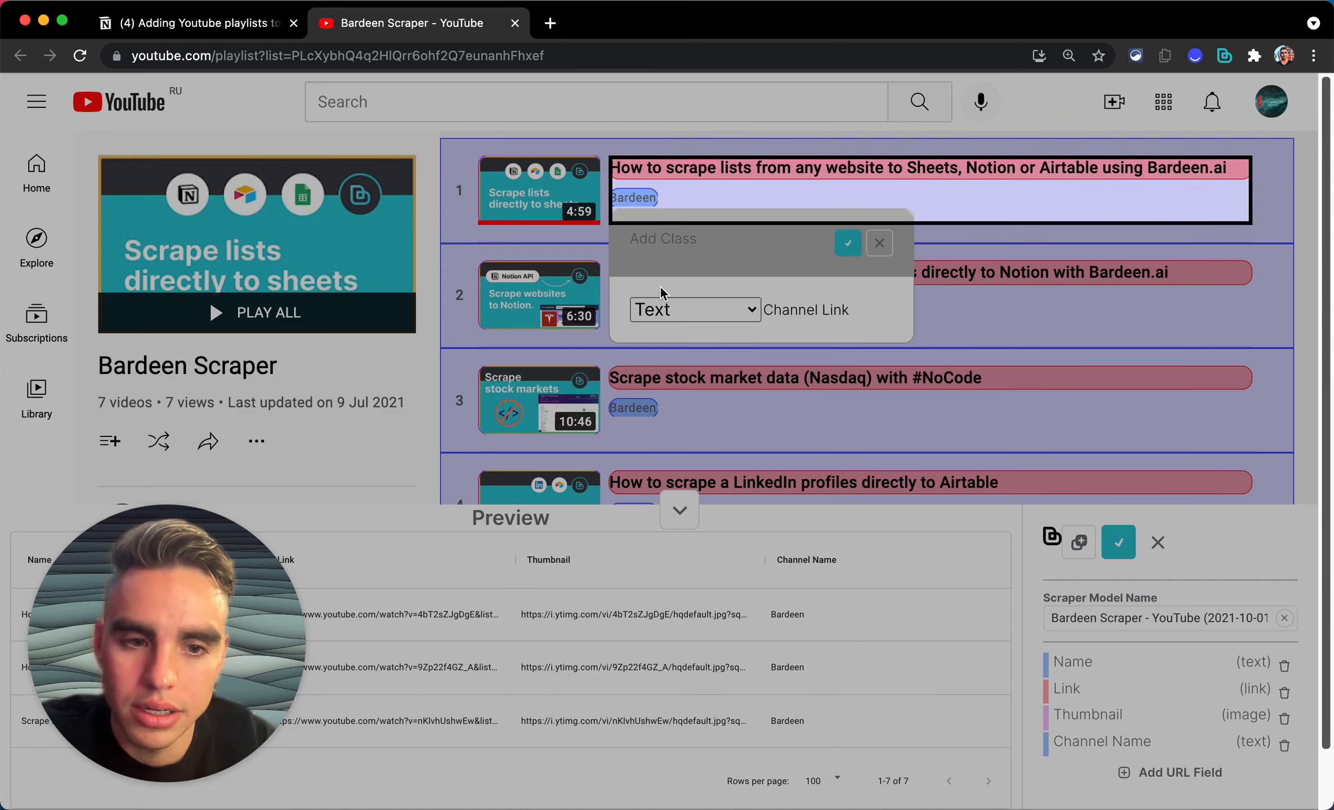
left_click(668, 310)
left_click(697, 347)
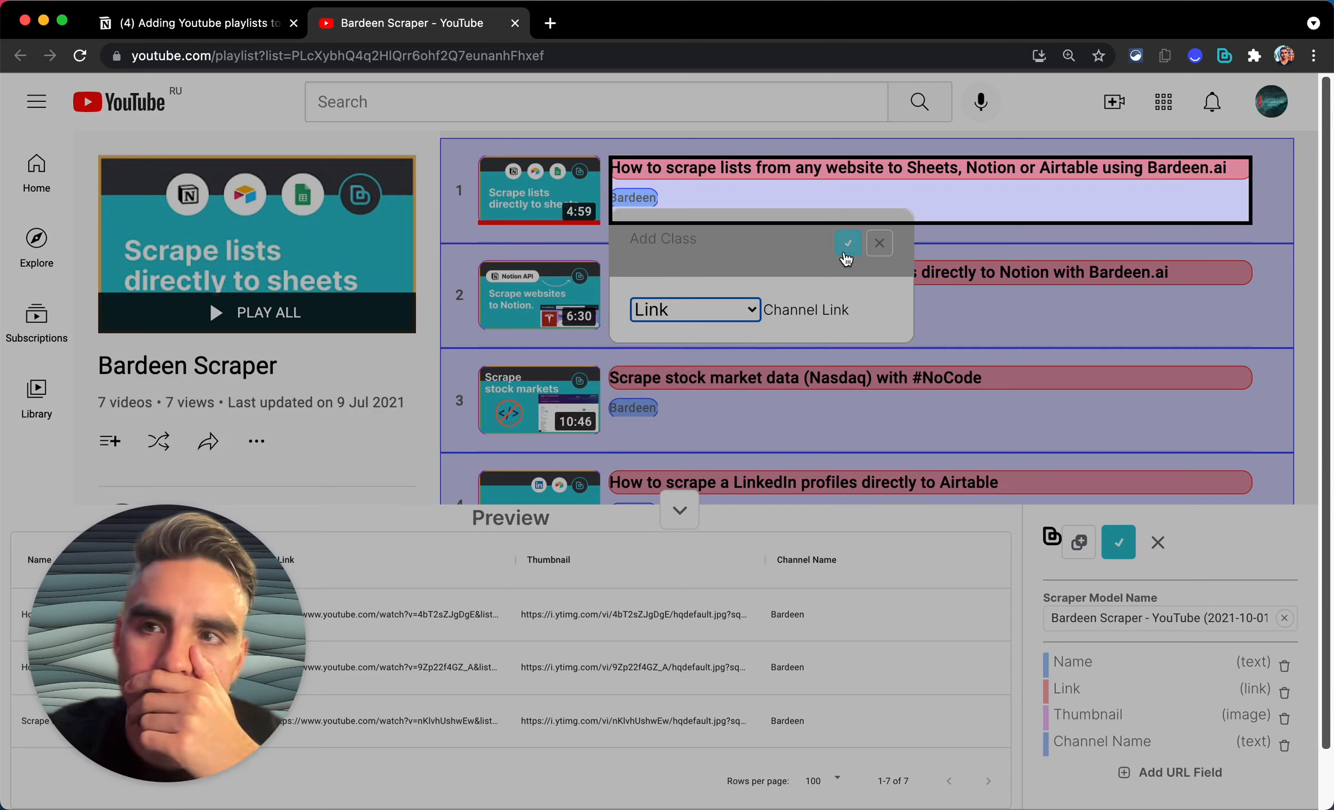
left_click(853, 310)
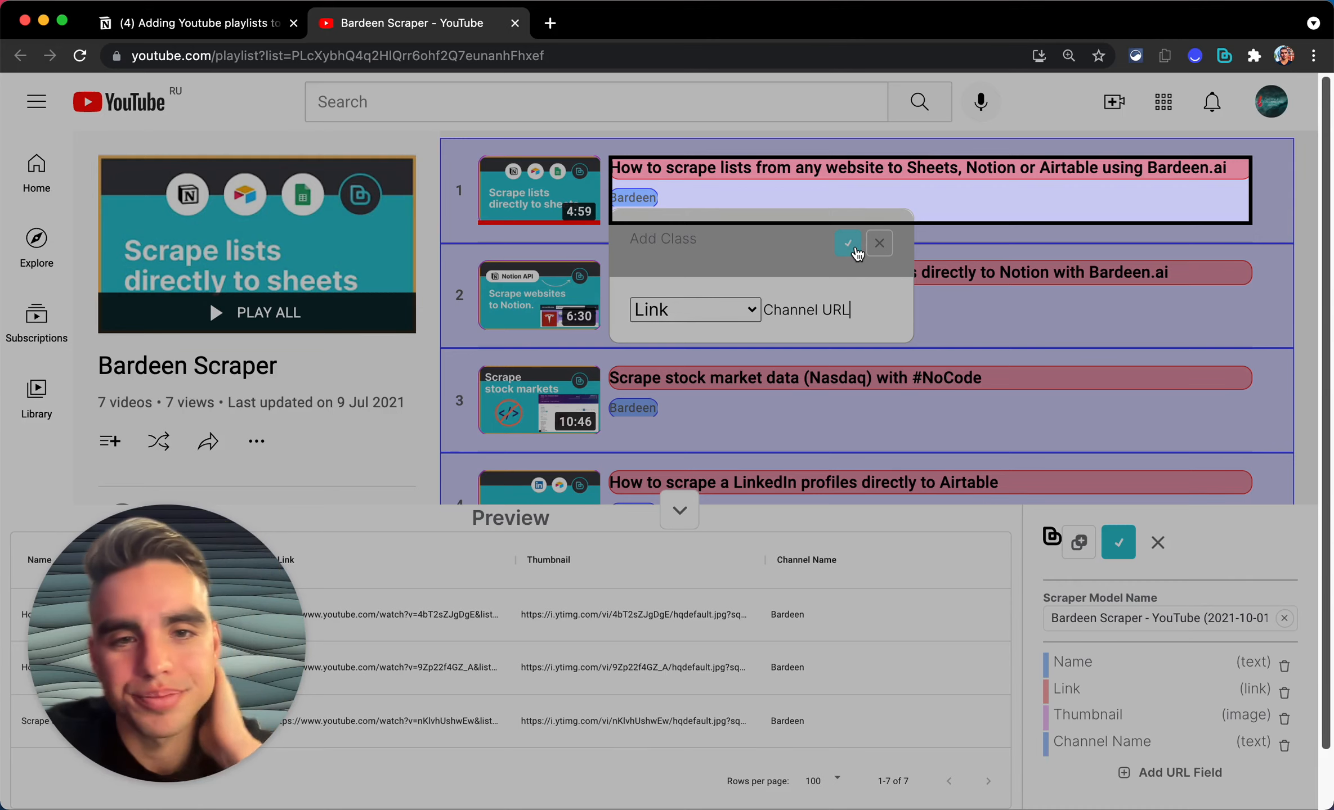
left_click(850, 246)
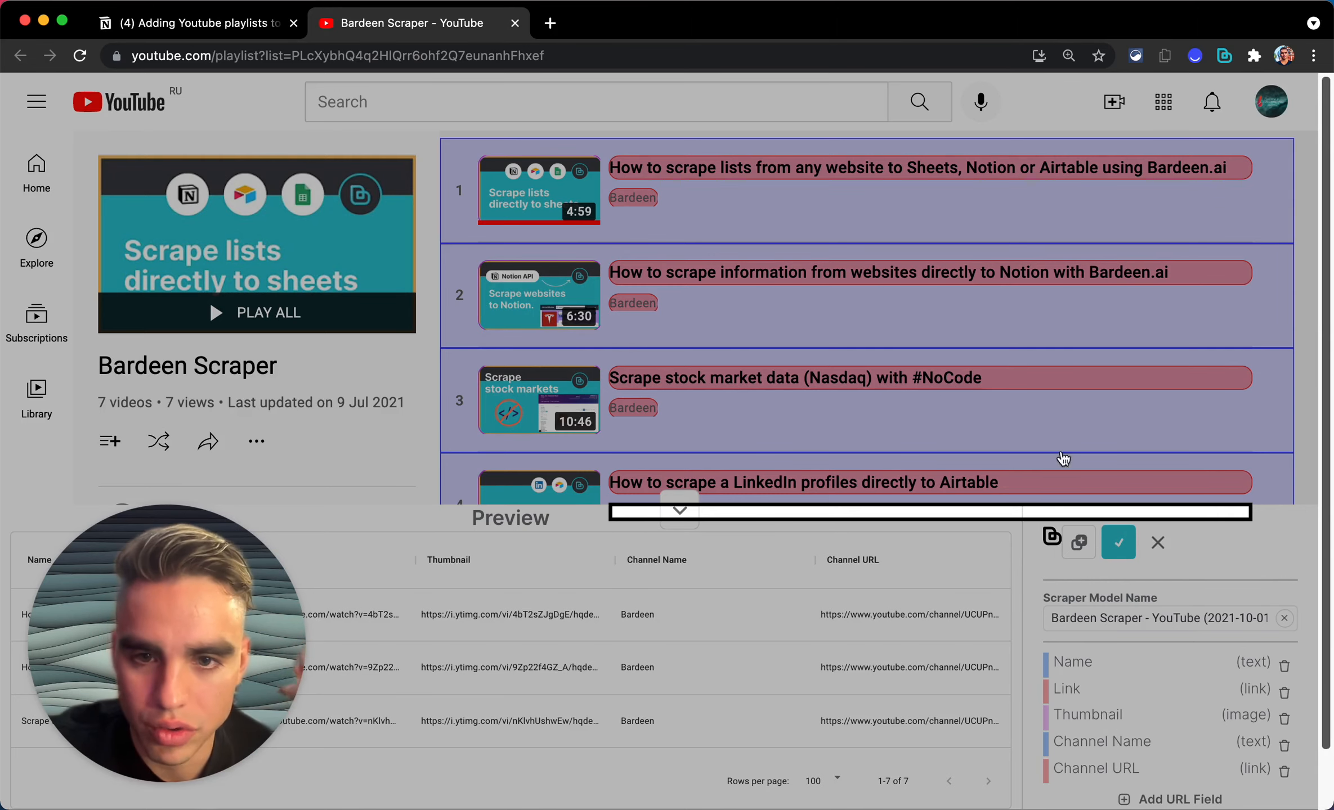
scroll(995, 361, "down", 2)
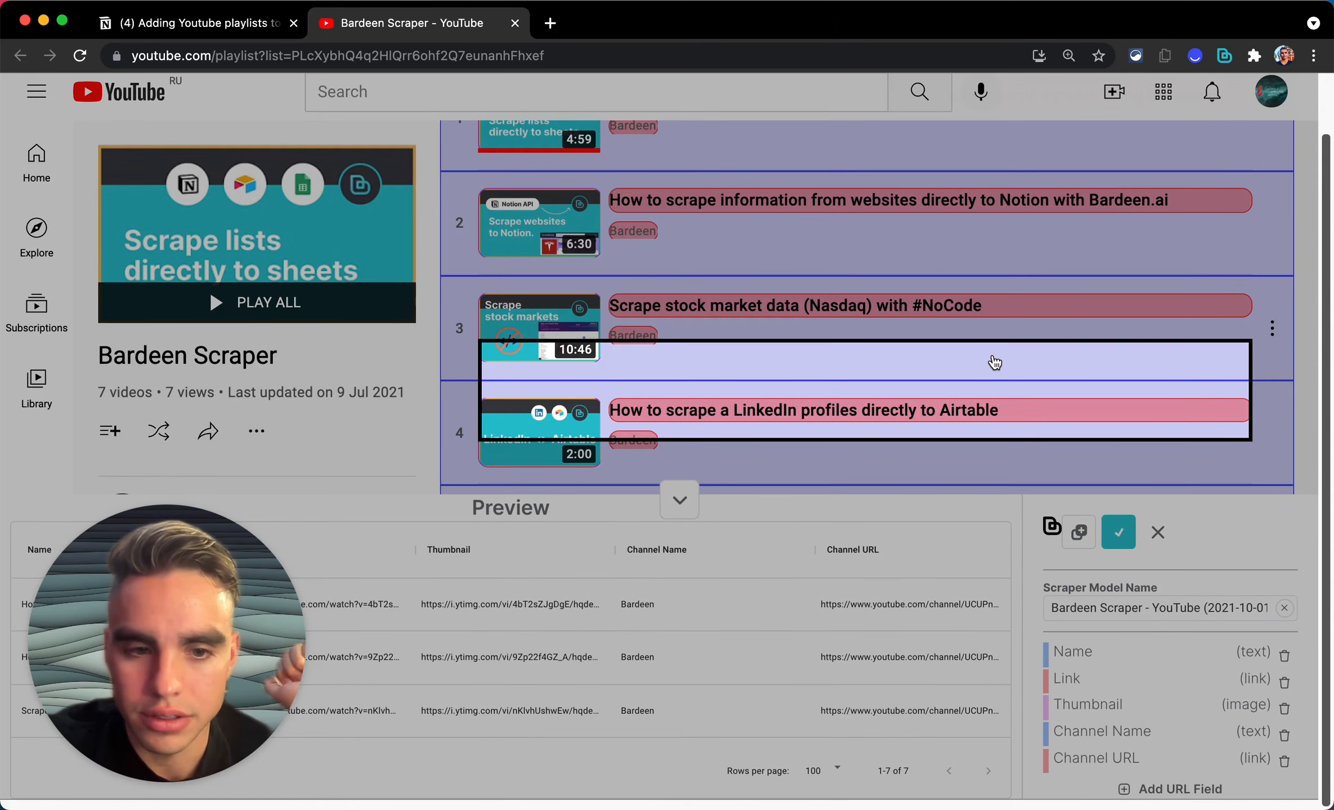
scroll(994, 362, "up", 2)
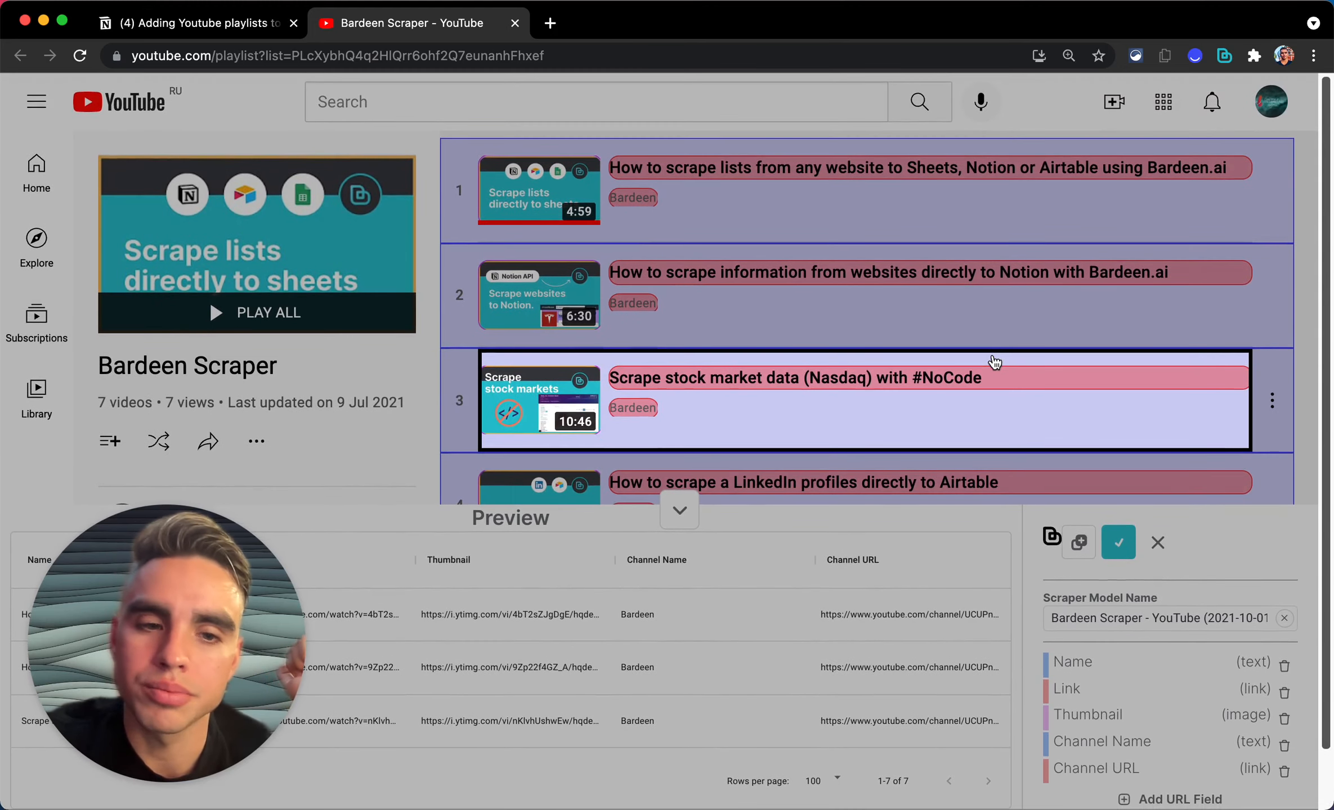
left_click(1175, 624)
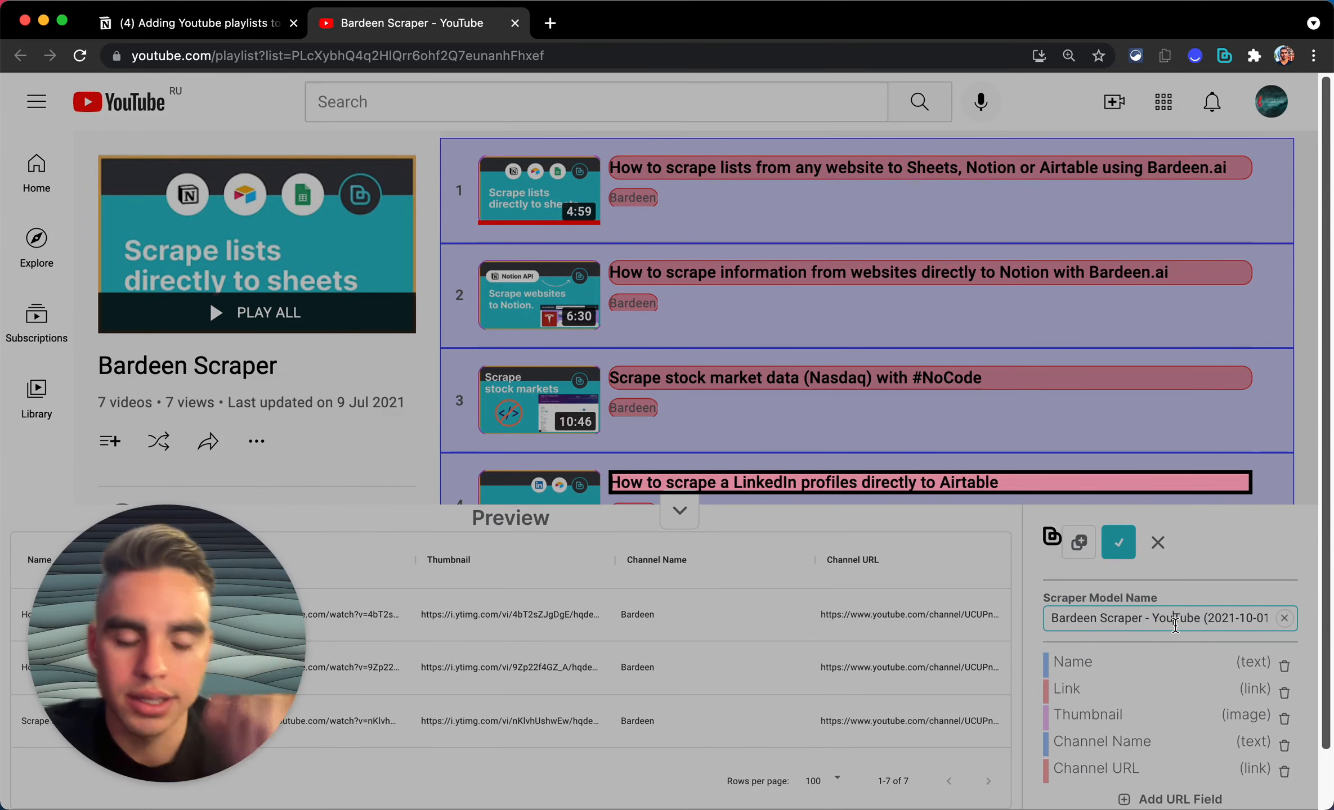
Step: Name the model 'Youtube Playlist Scraper' and save it with No Pagination
key("super+a")
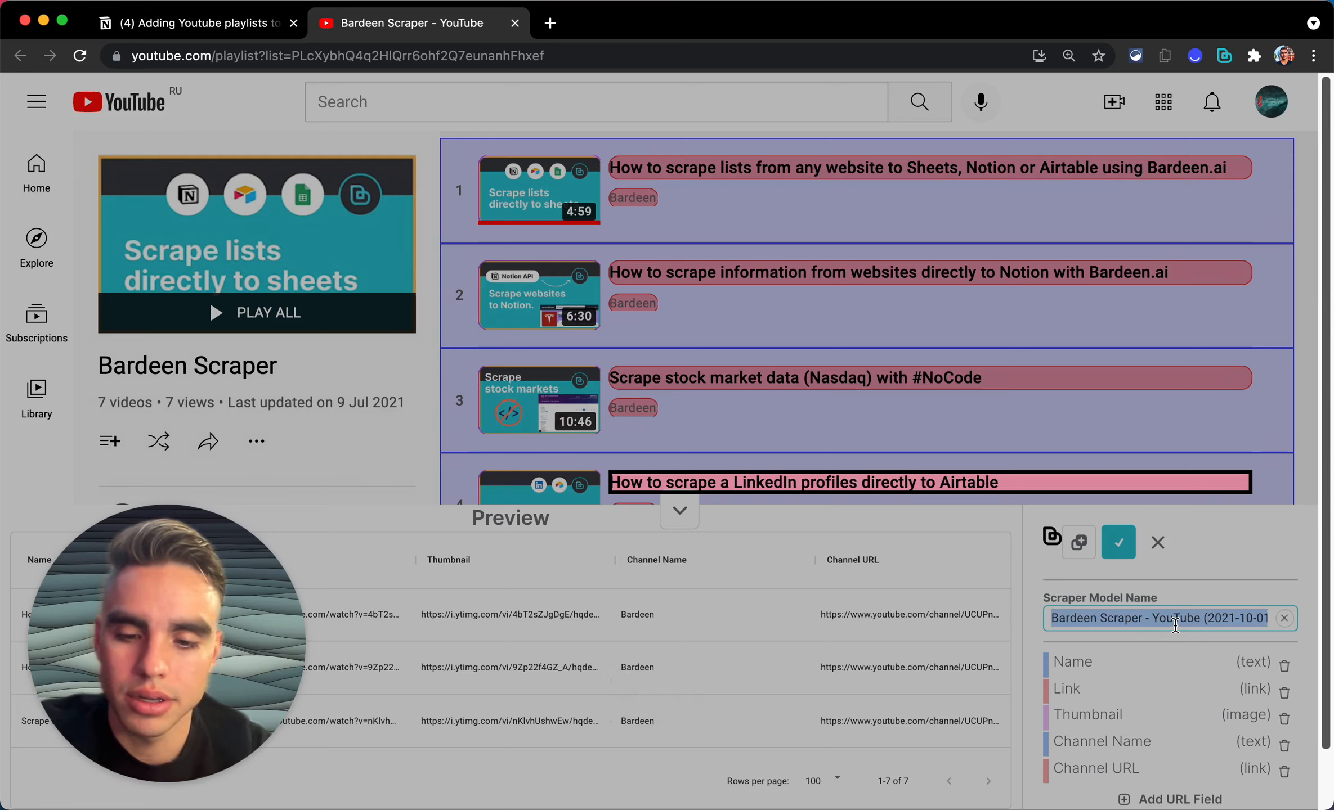
type("Youtube Playlist Scraper")
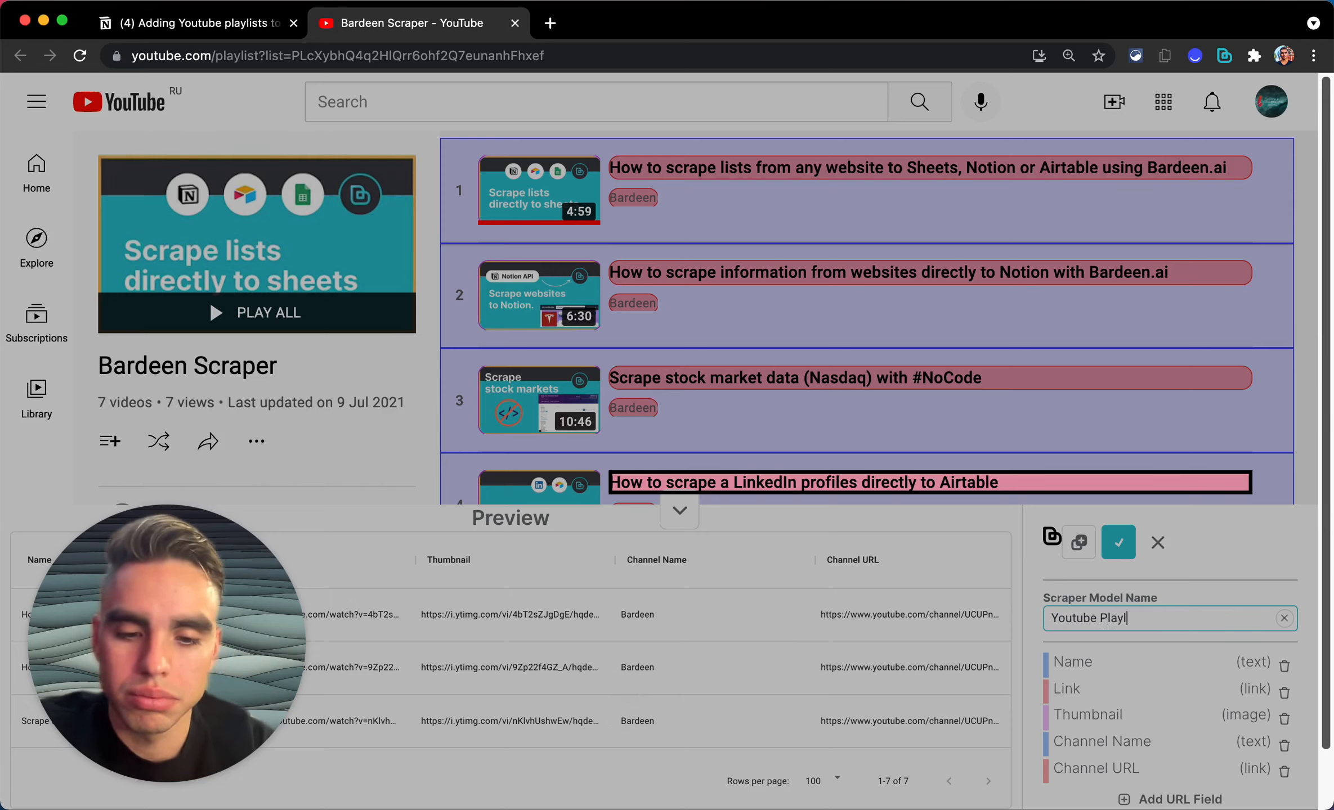
left_click(1131, 545)
scroll(953, 609, "down", 1)
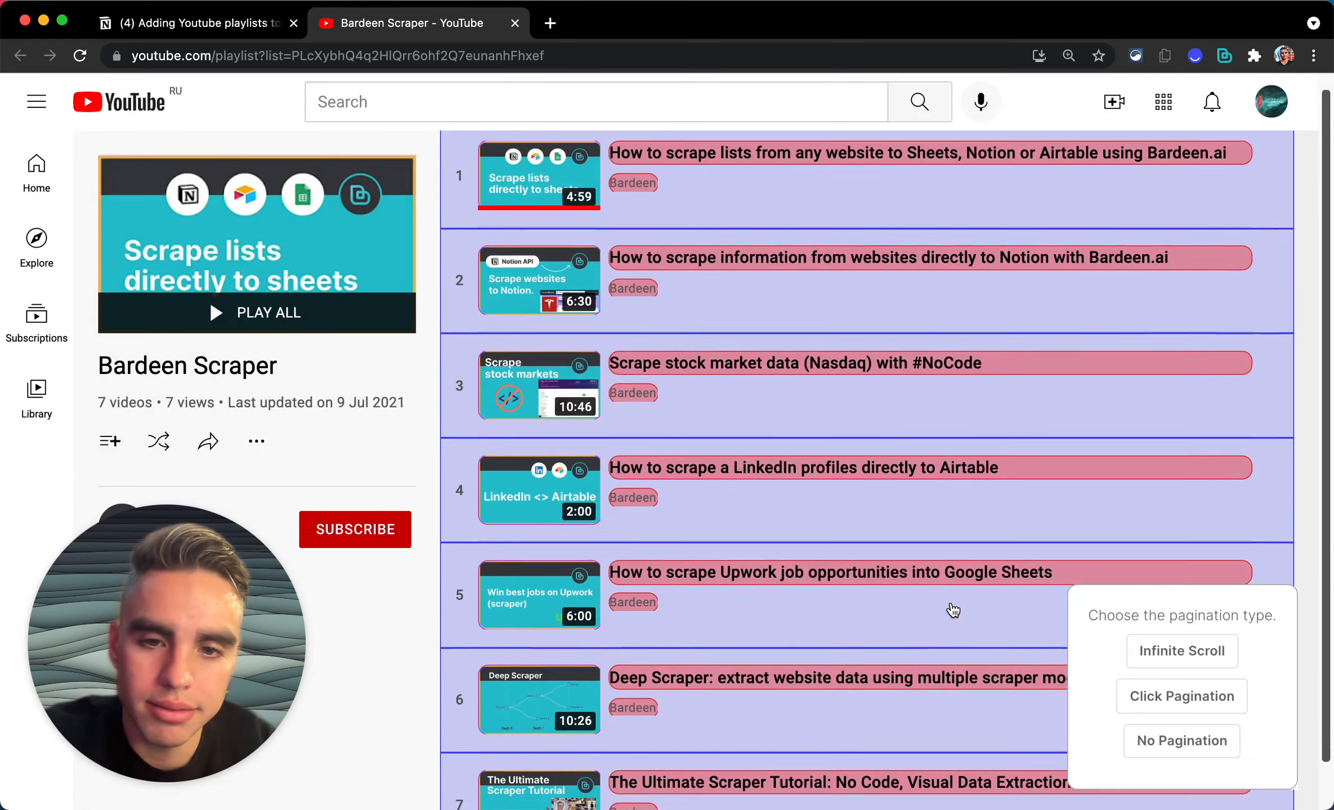
scroll(953, 610, "down", 2)
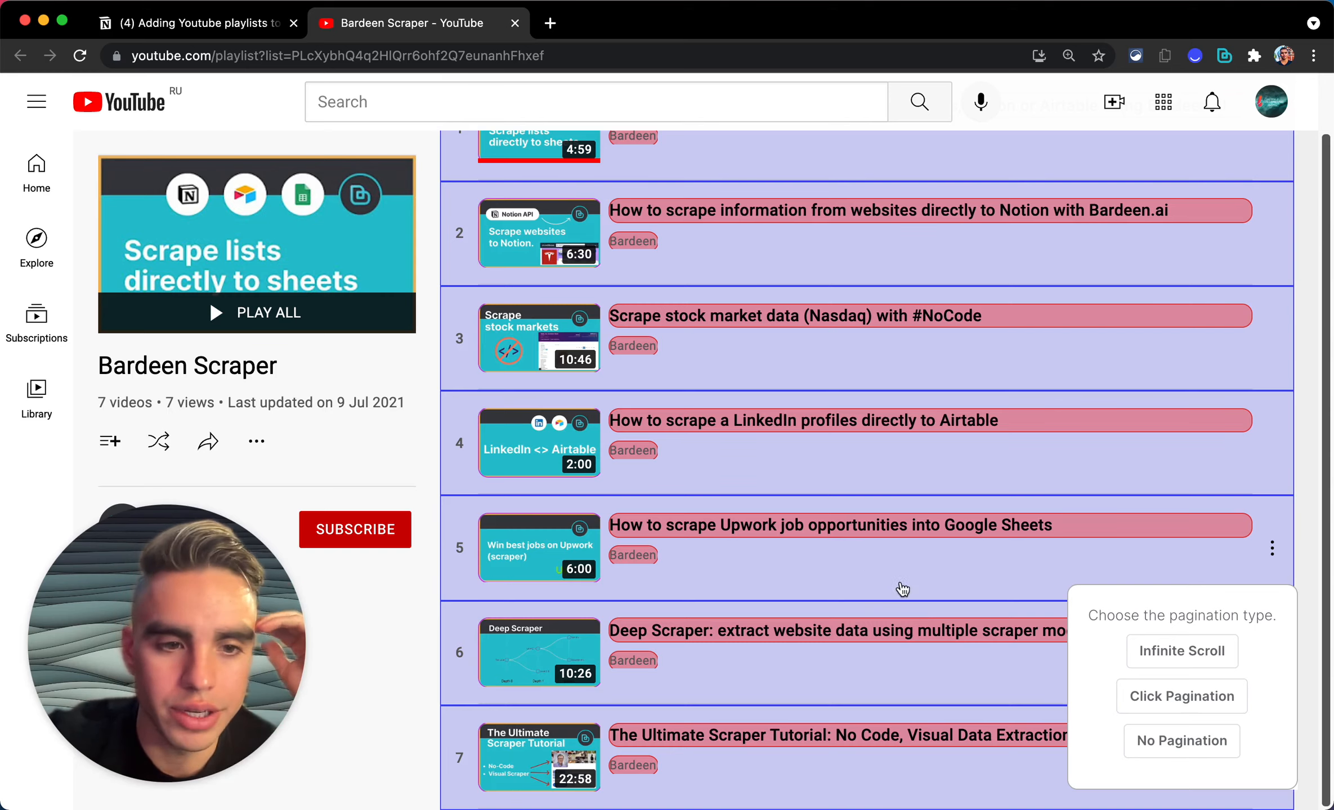
left_click(1144, 743)
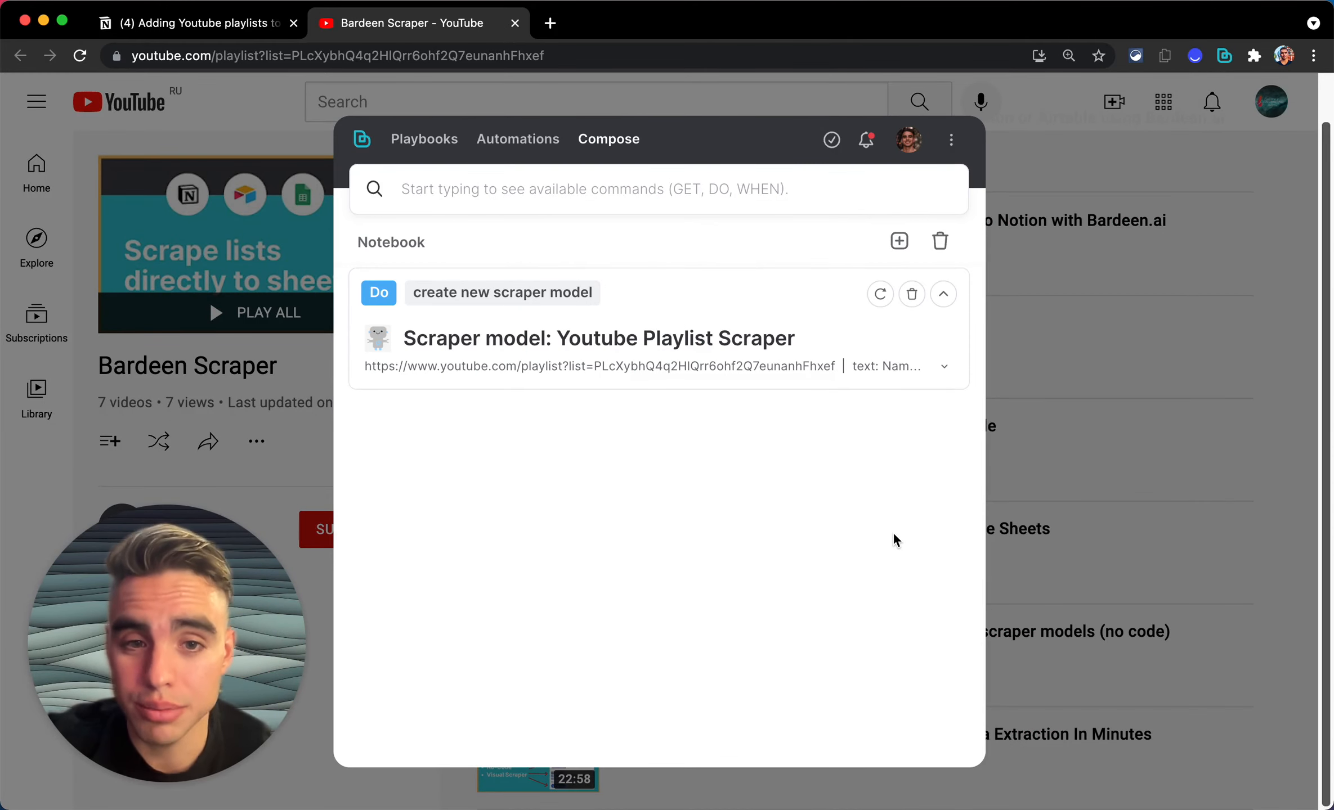
left_click(233, 23)
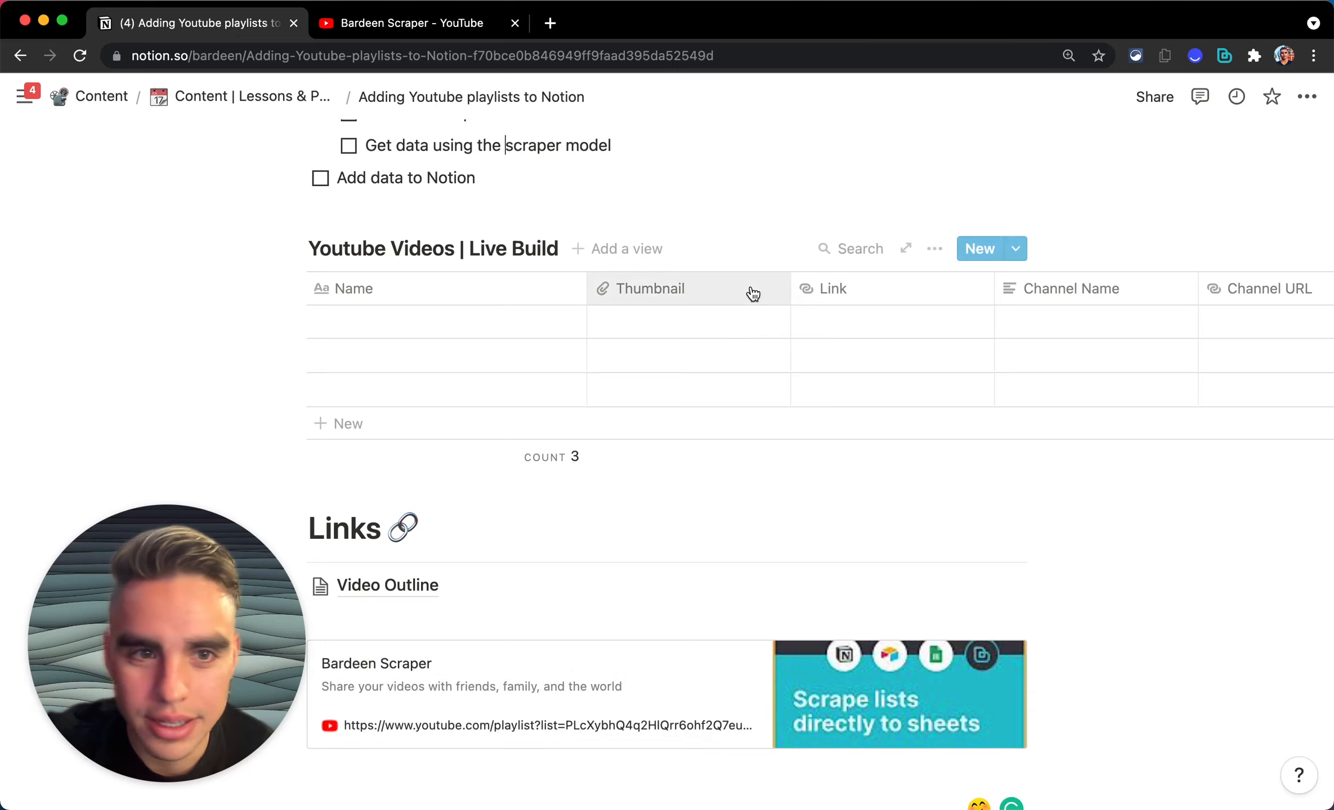
Step: Check off 'Create a scraper model' in the Notion playbook outline
scroll(753, 292, "right", 5)
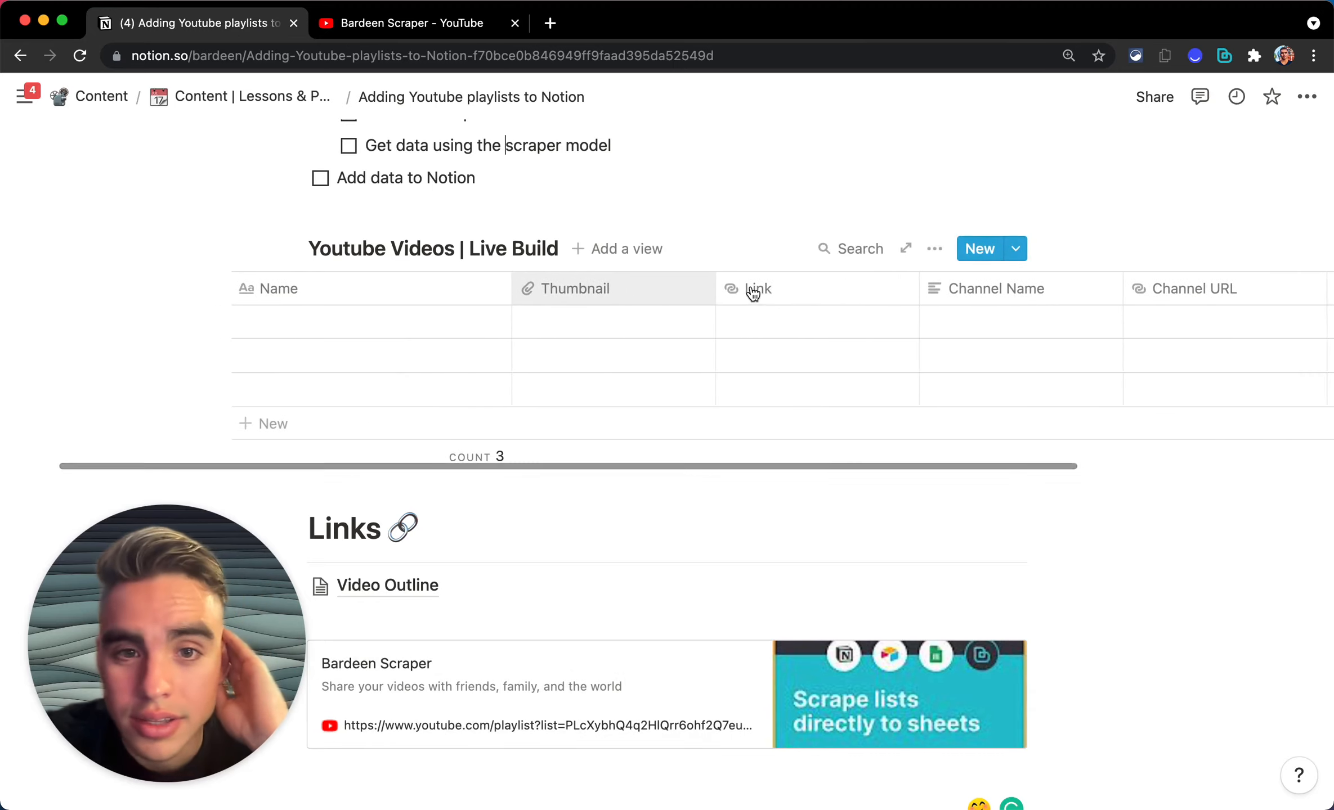
scroll(797, 315, "up", 3)
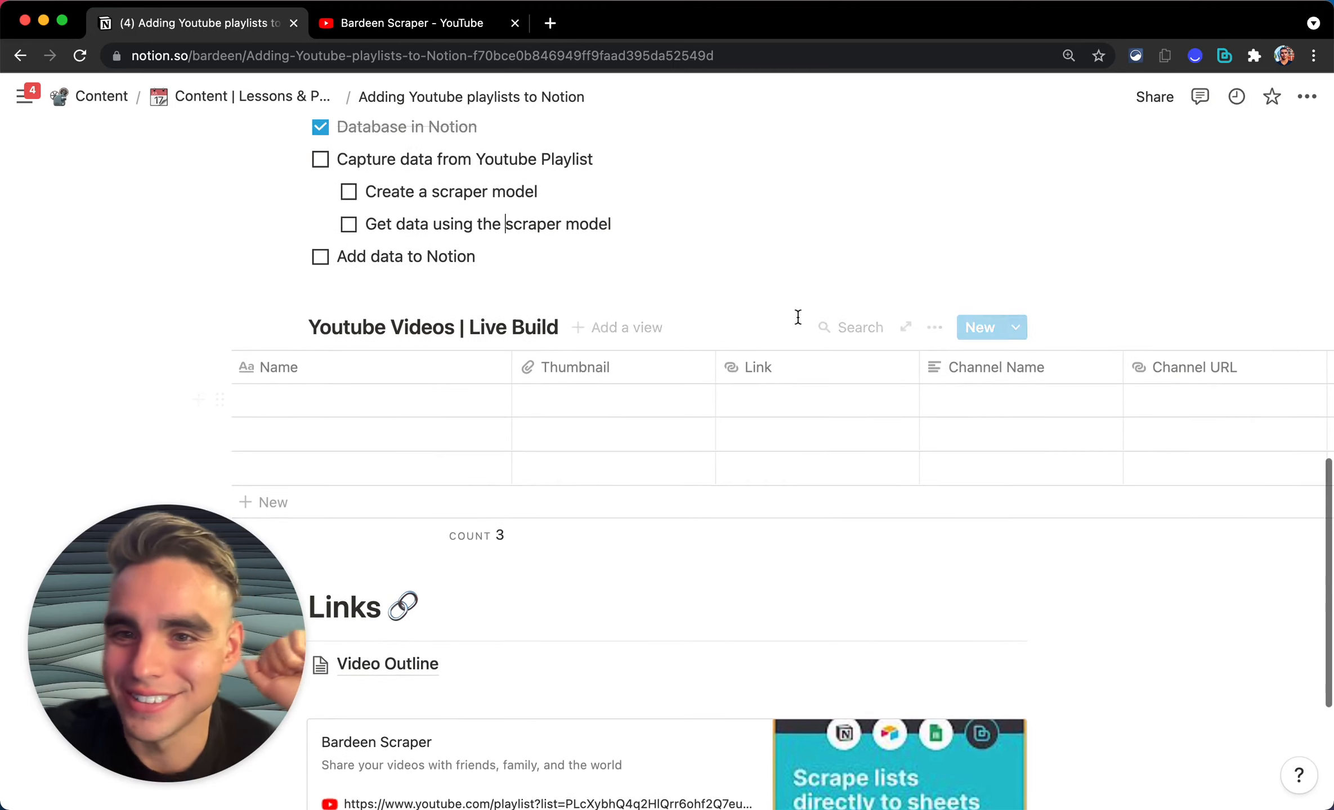
scroll(621, 270, "up", 3)
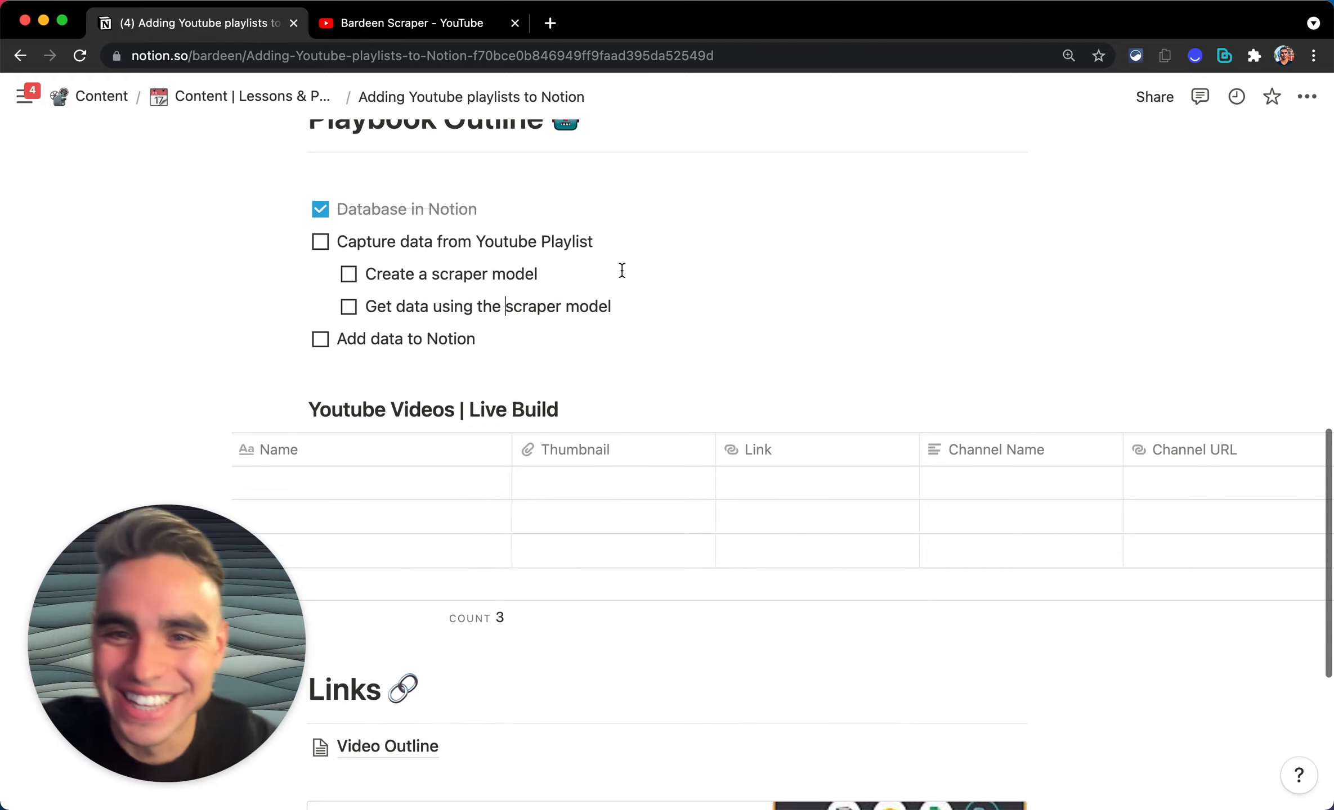
left_click(348, 274)
scroll(532, 437, "down", 4)
scroll(531, 436, "up", 1)
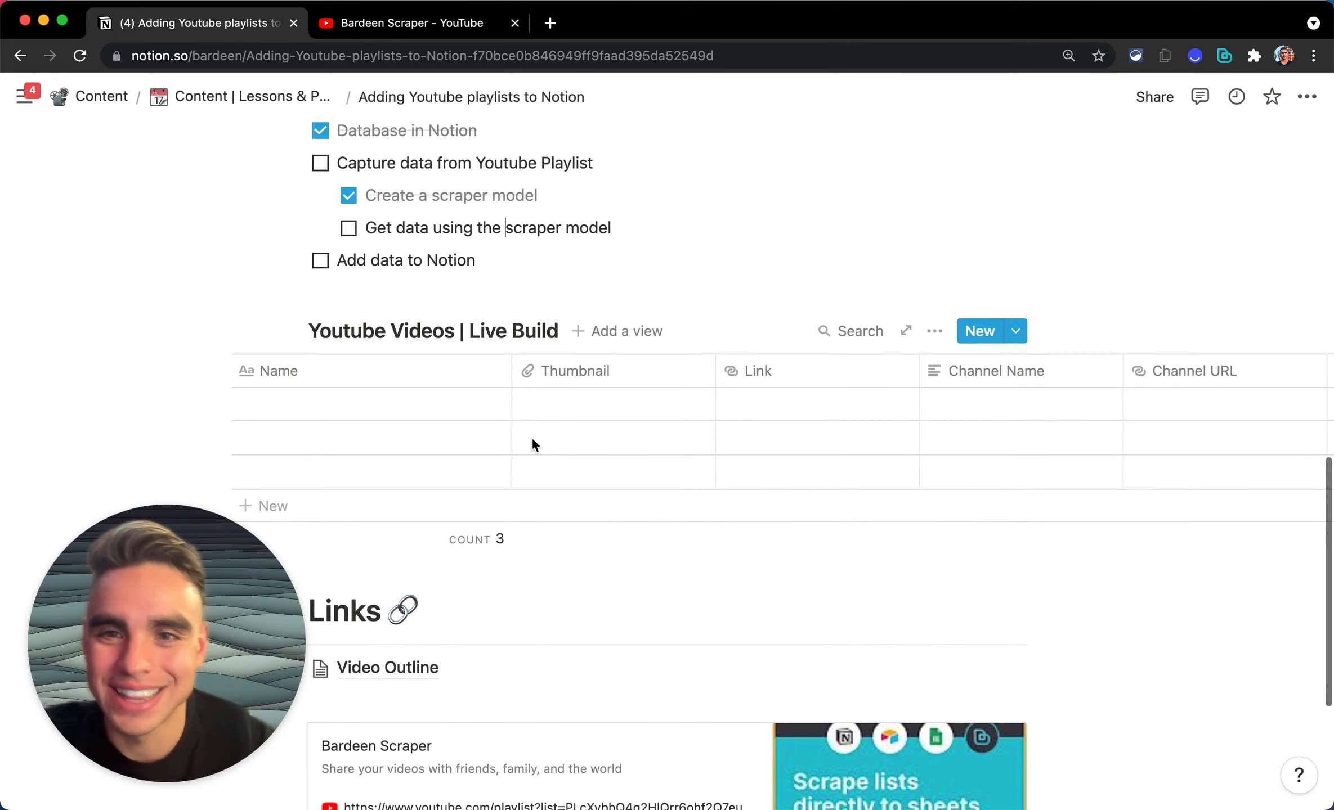
left_click(422, 32)
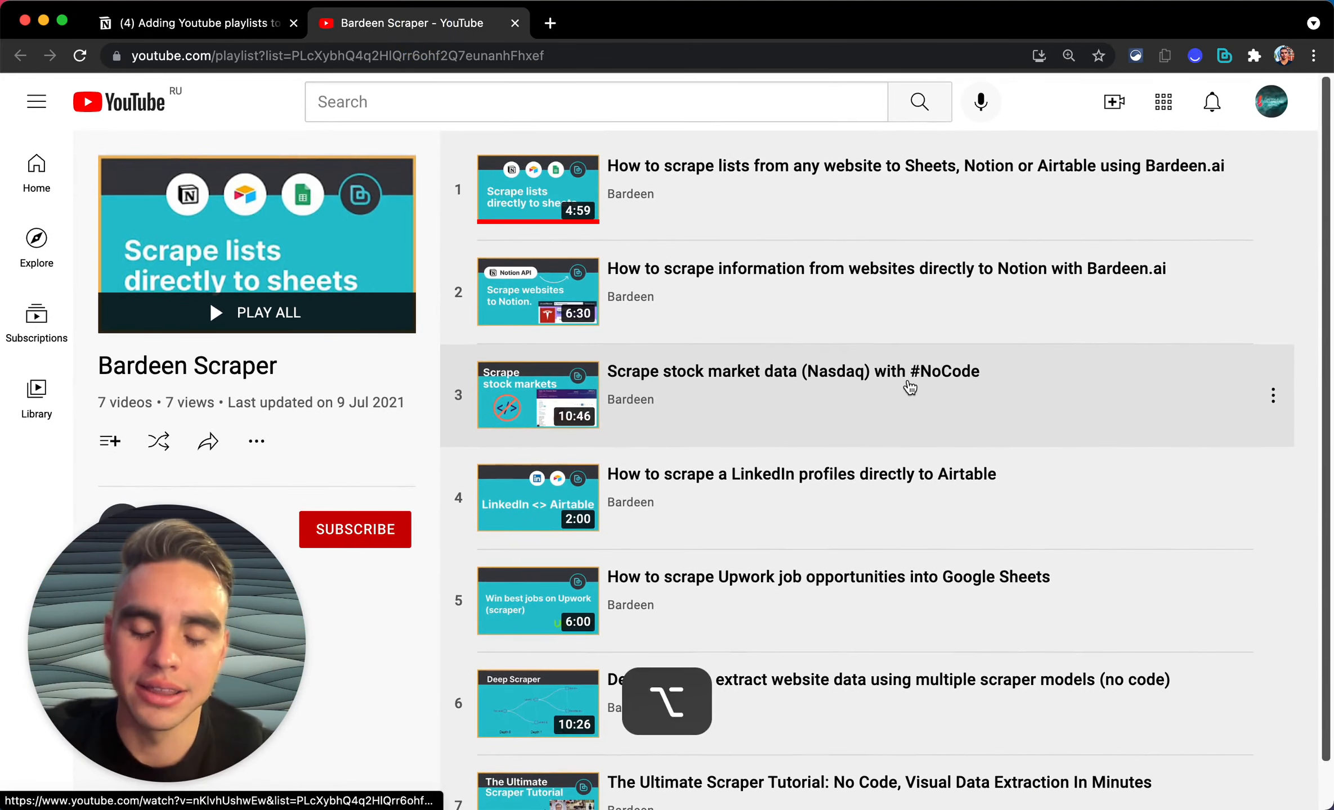
Step: Run 'get data using' with the last model, Youtube Playlist Scraper, returning 7 videos
key("alt+b")
type("get")
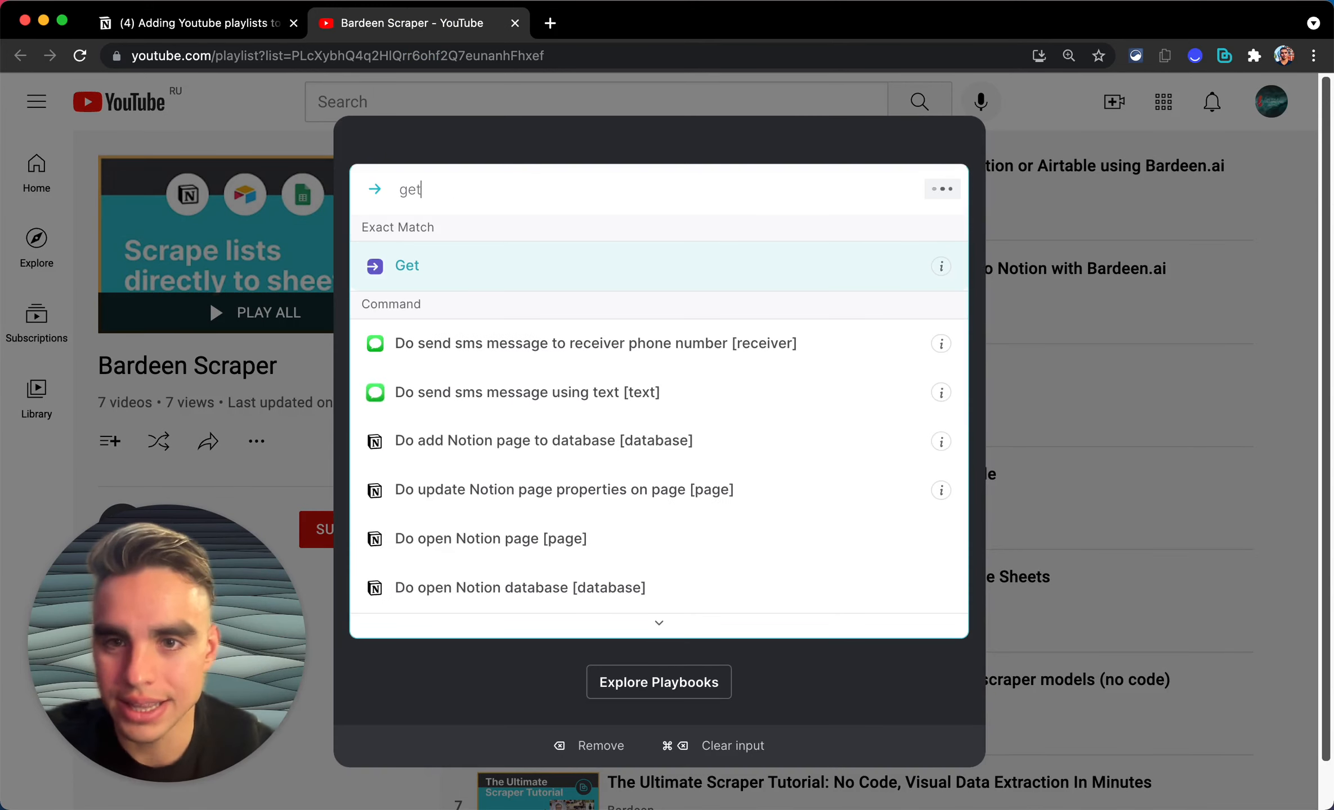
key("Return")
type("data")
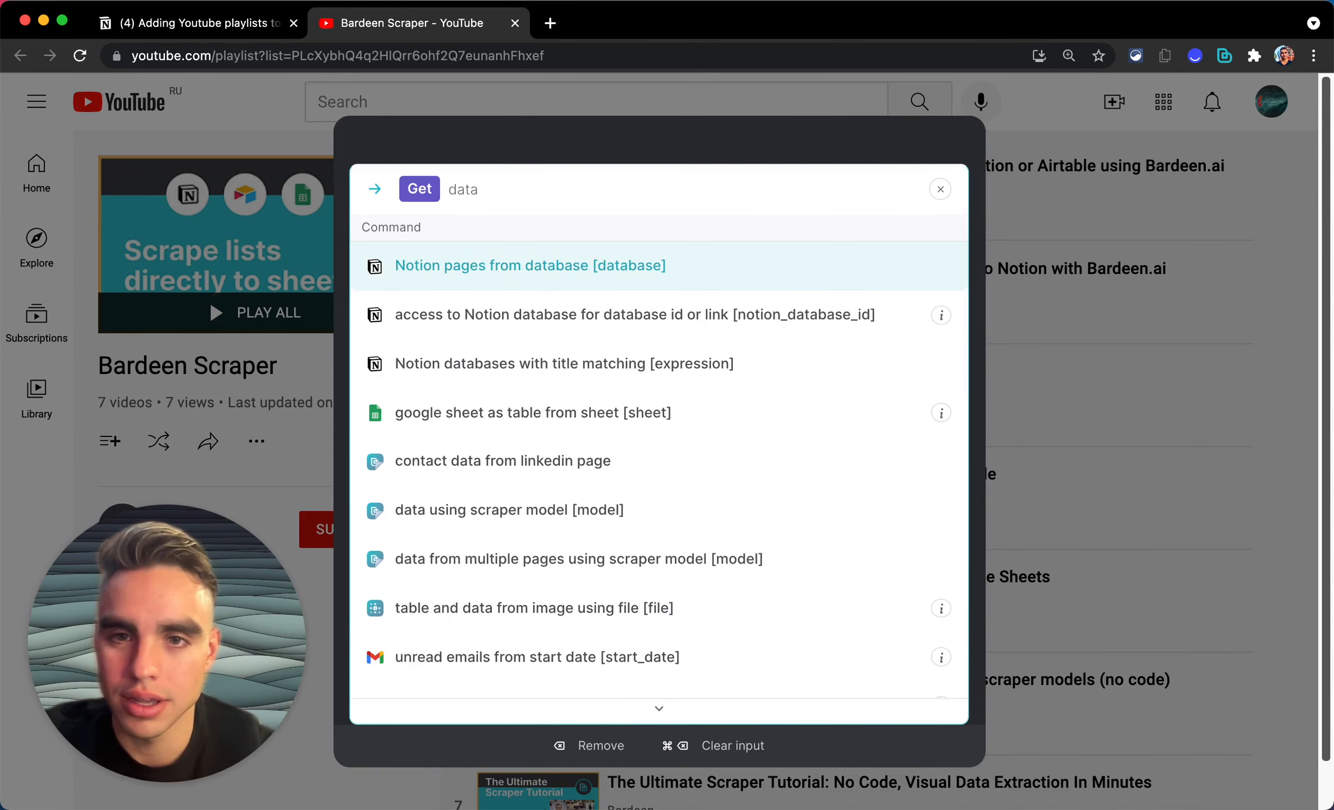
type(" using")
key("Return")
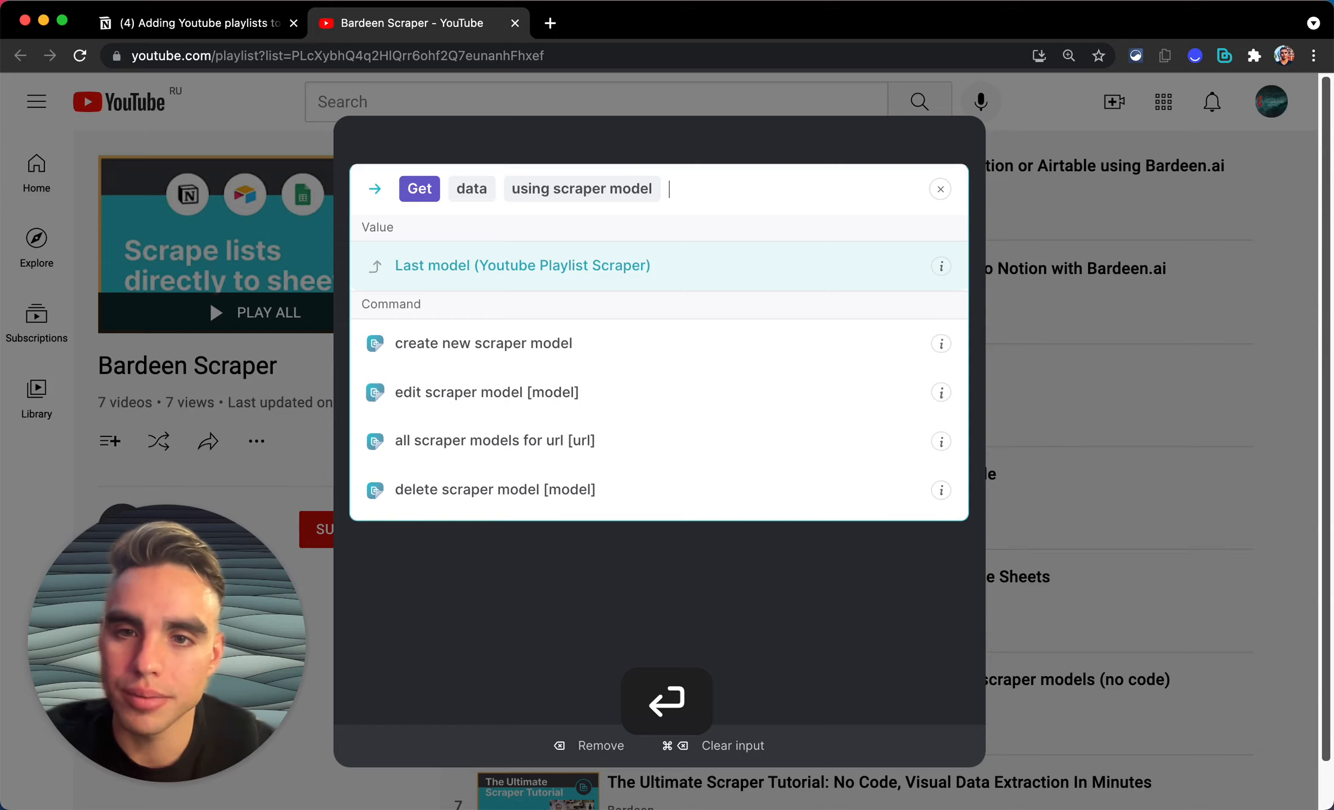
key("Return")
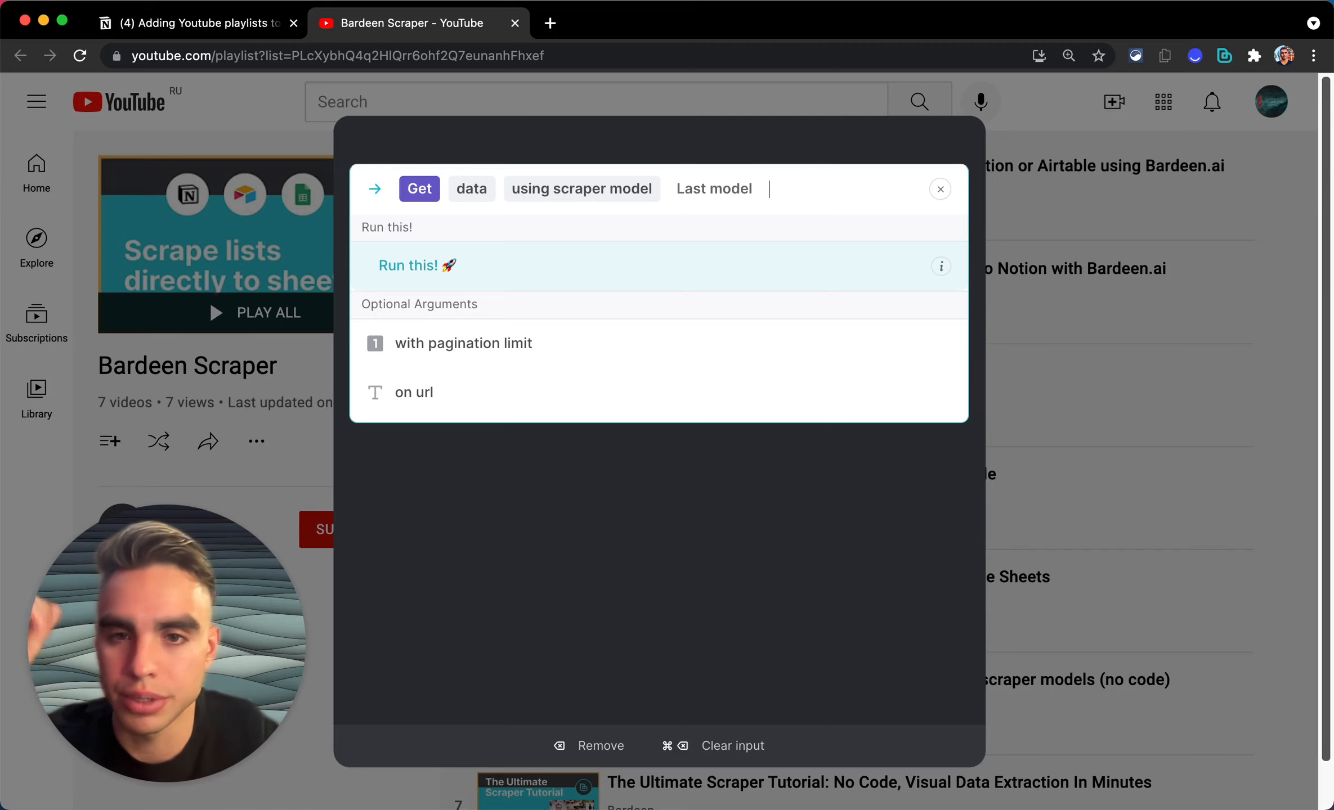
key("Down")
key("Down")
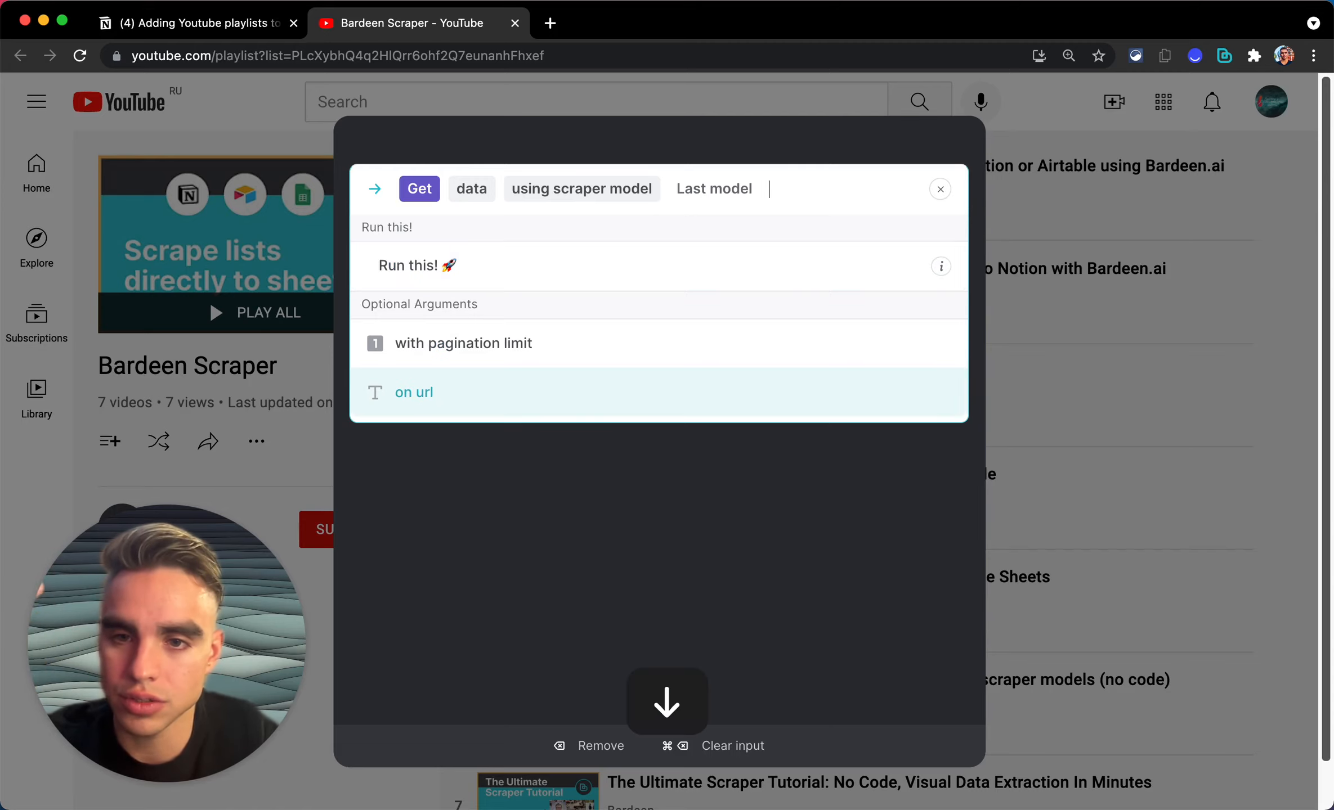
key("Up")
key("Up")
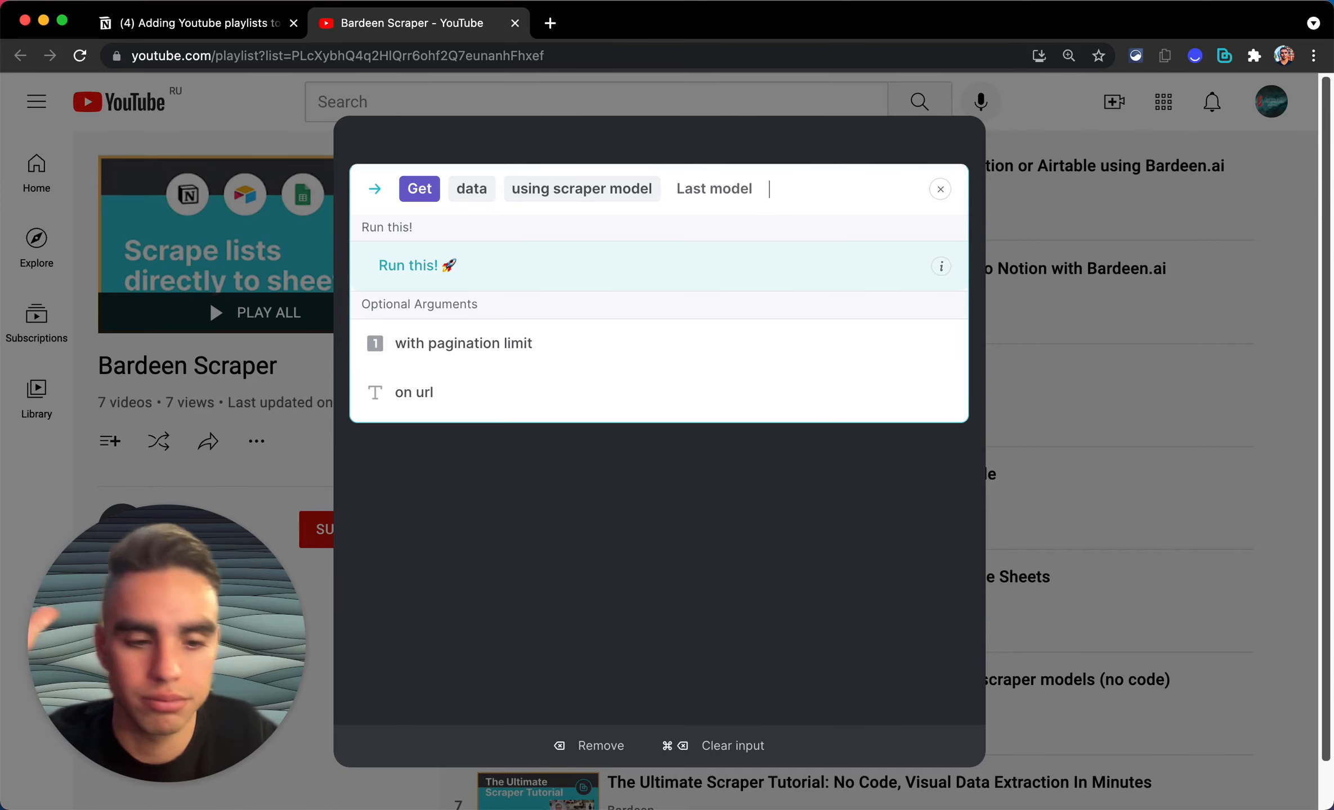
key("Return")
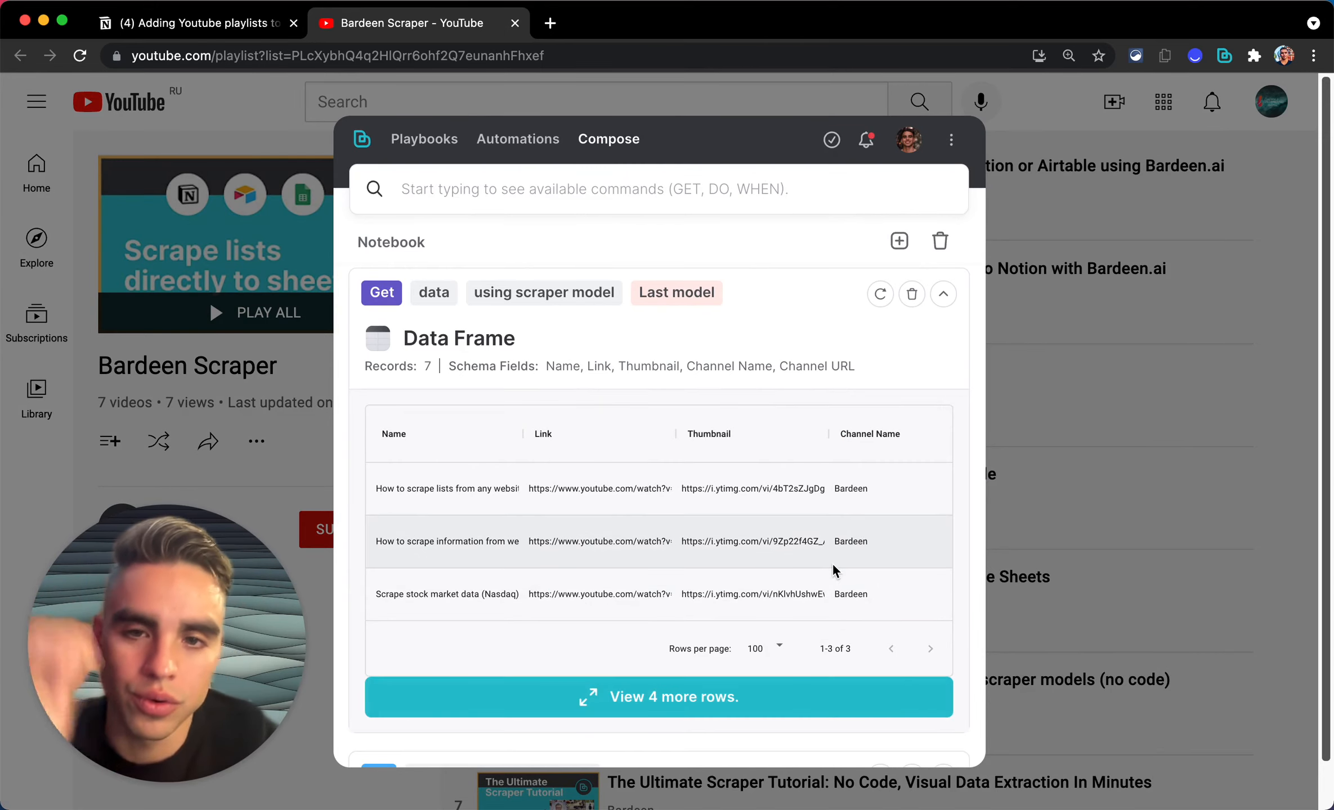
scroll(791, 534, "down", 2)
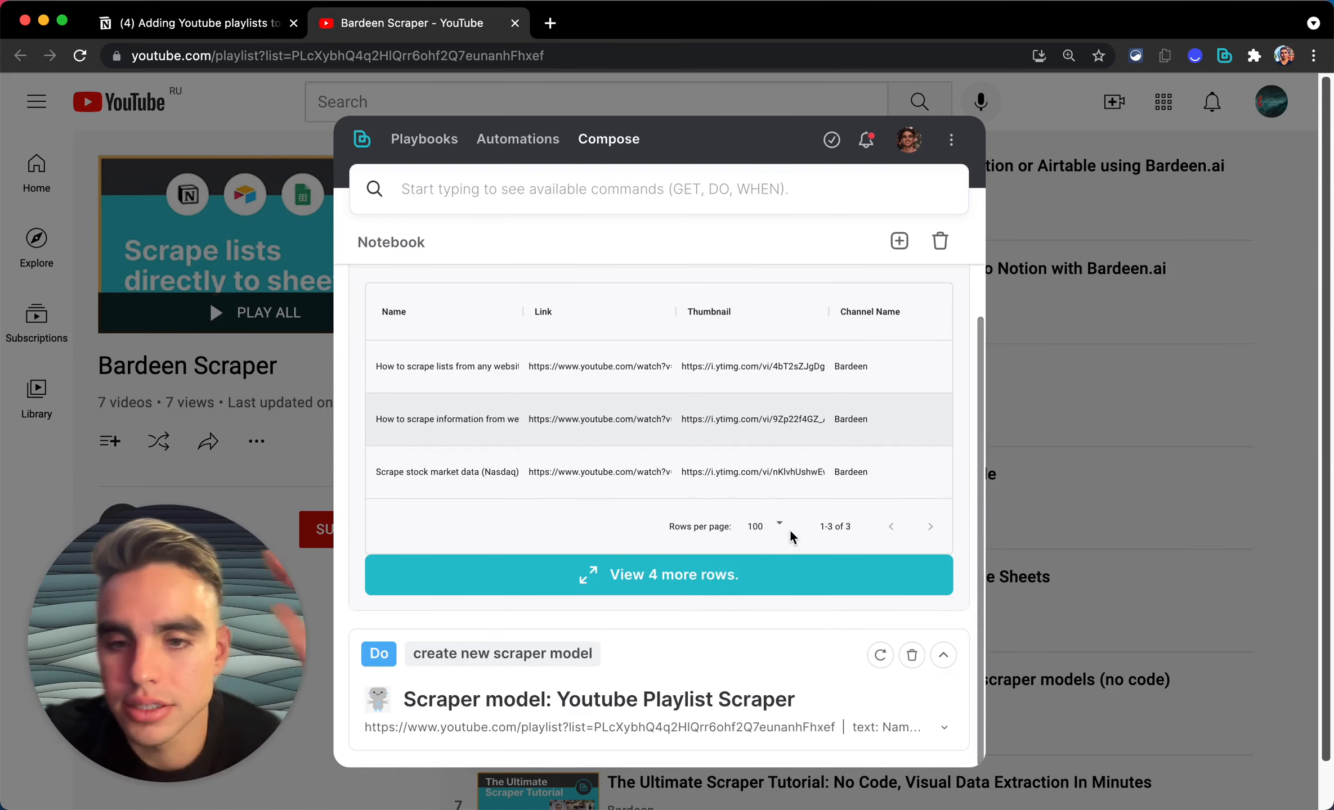
scroll(791, 534, "up", 2)
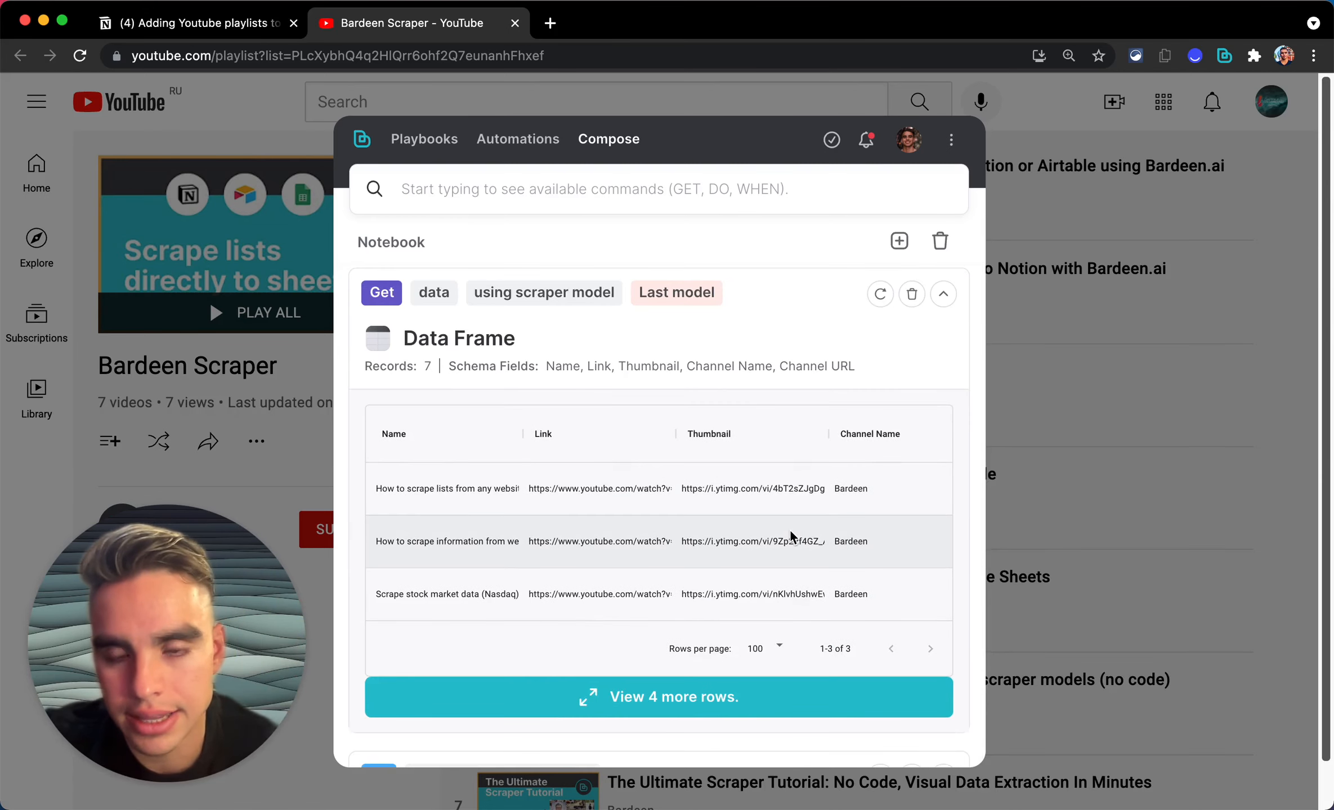
left_click(723, 186)
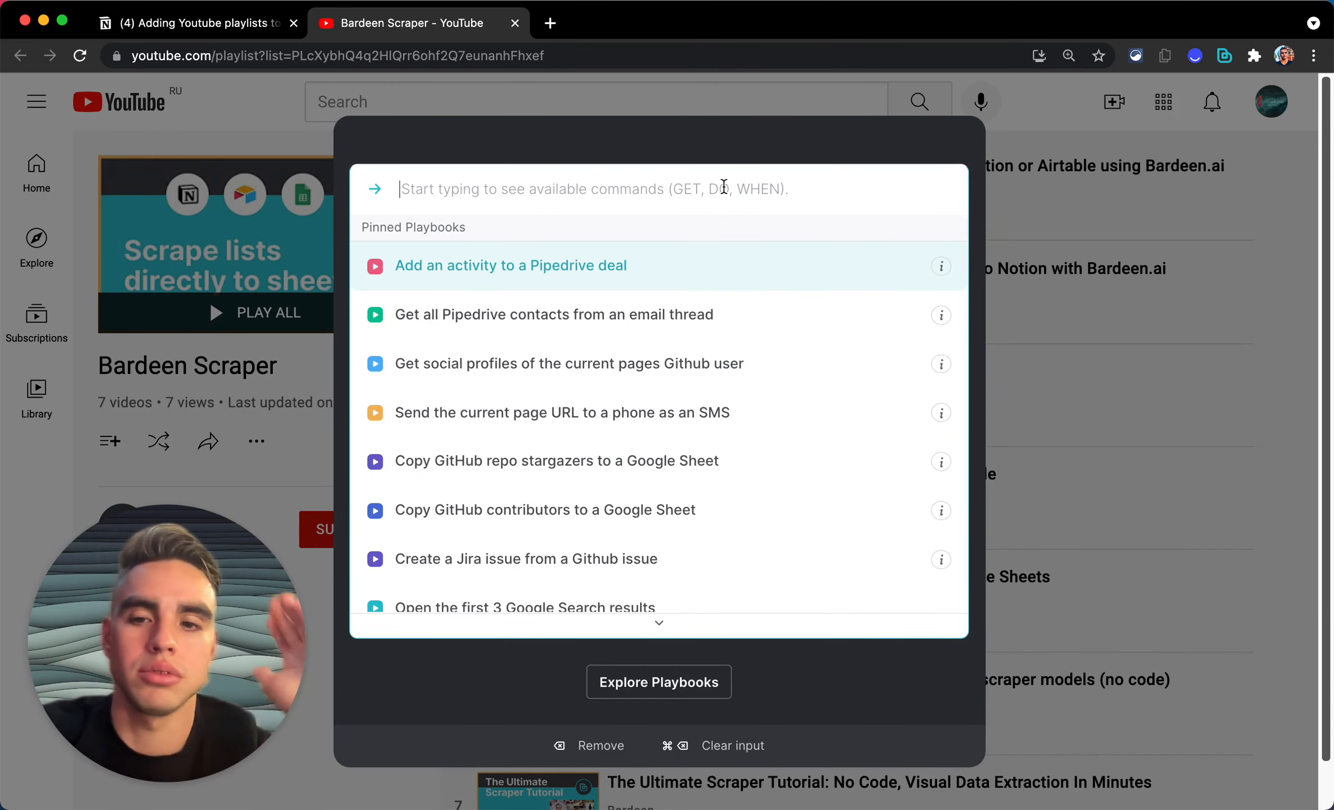
Step: Add the last scraped data as pages in the Youtube Videos | Live Build database
type("add ")
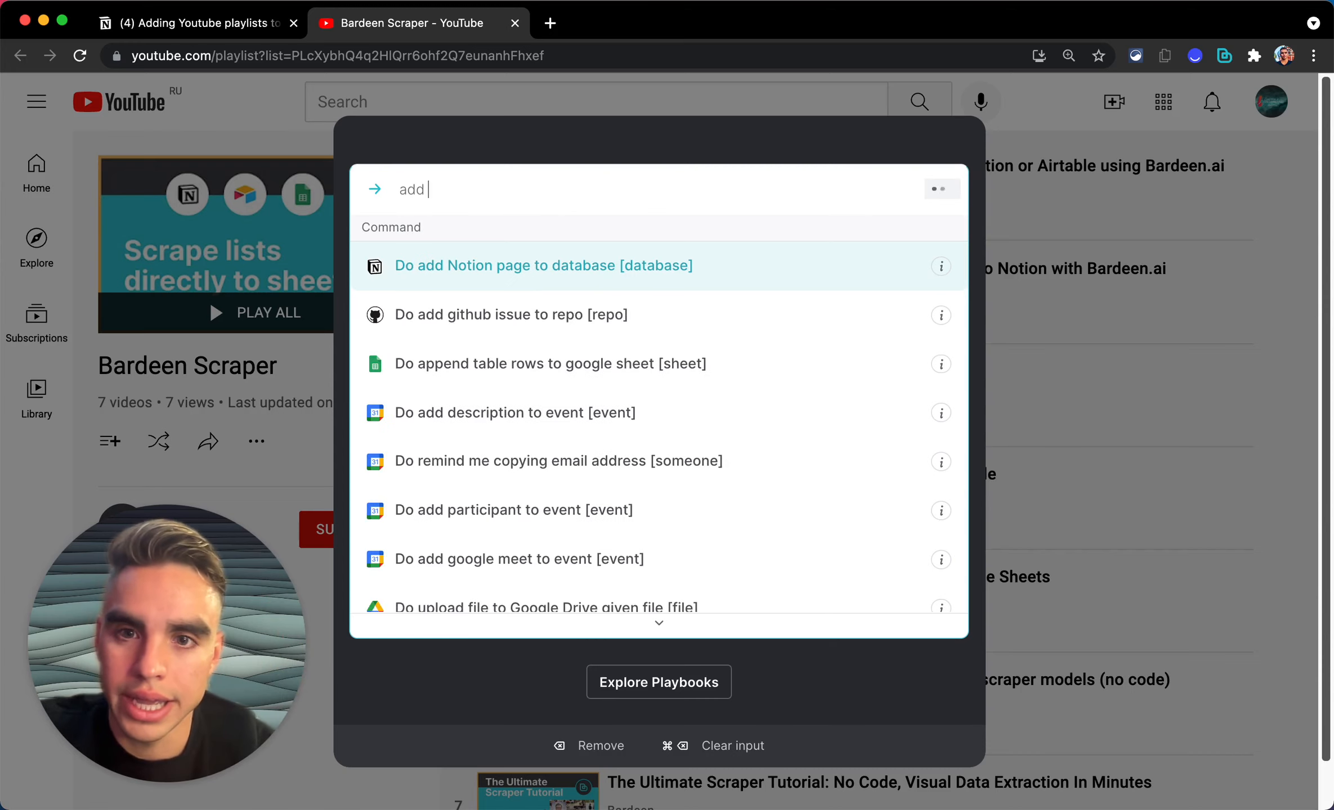
type("pages")
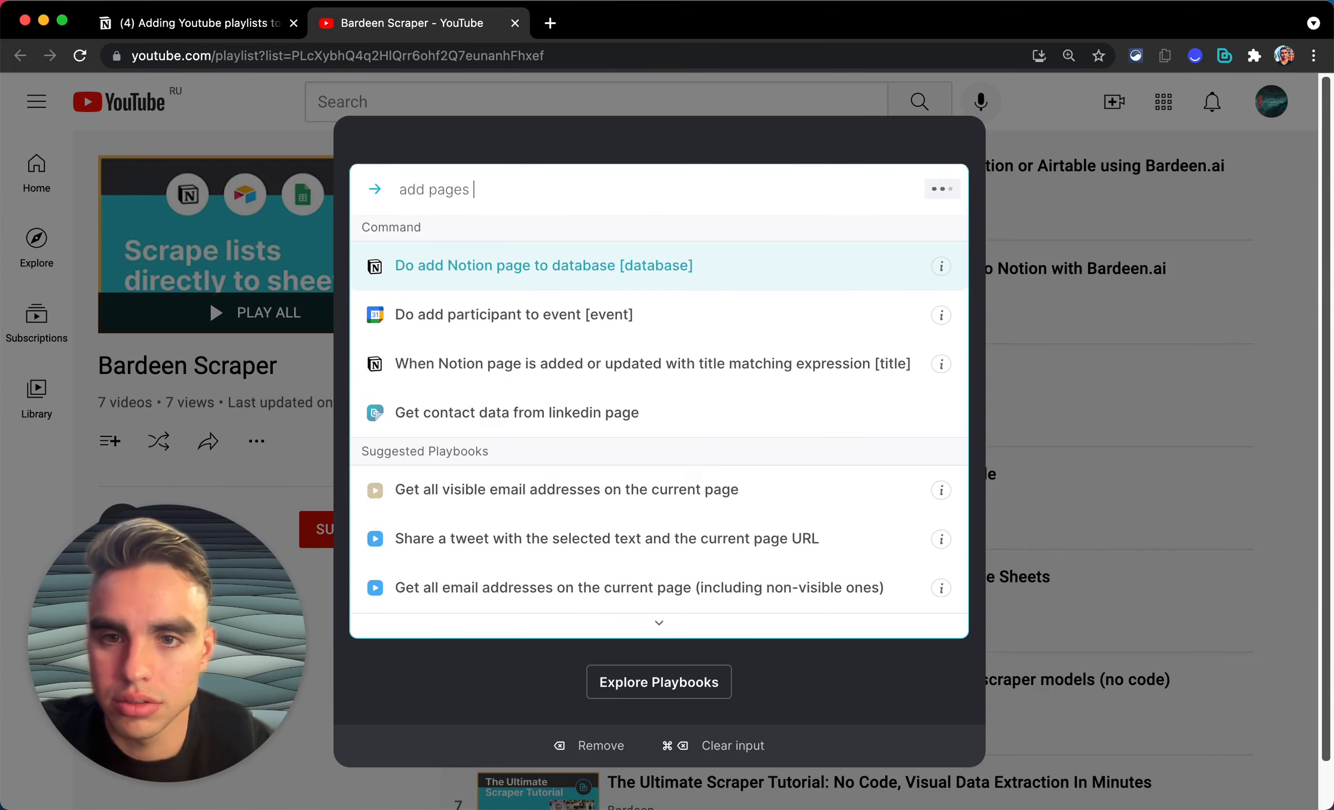
key("Return")
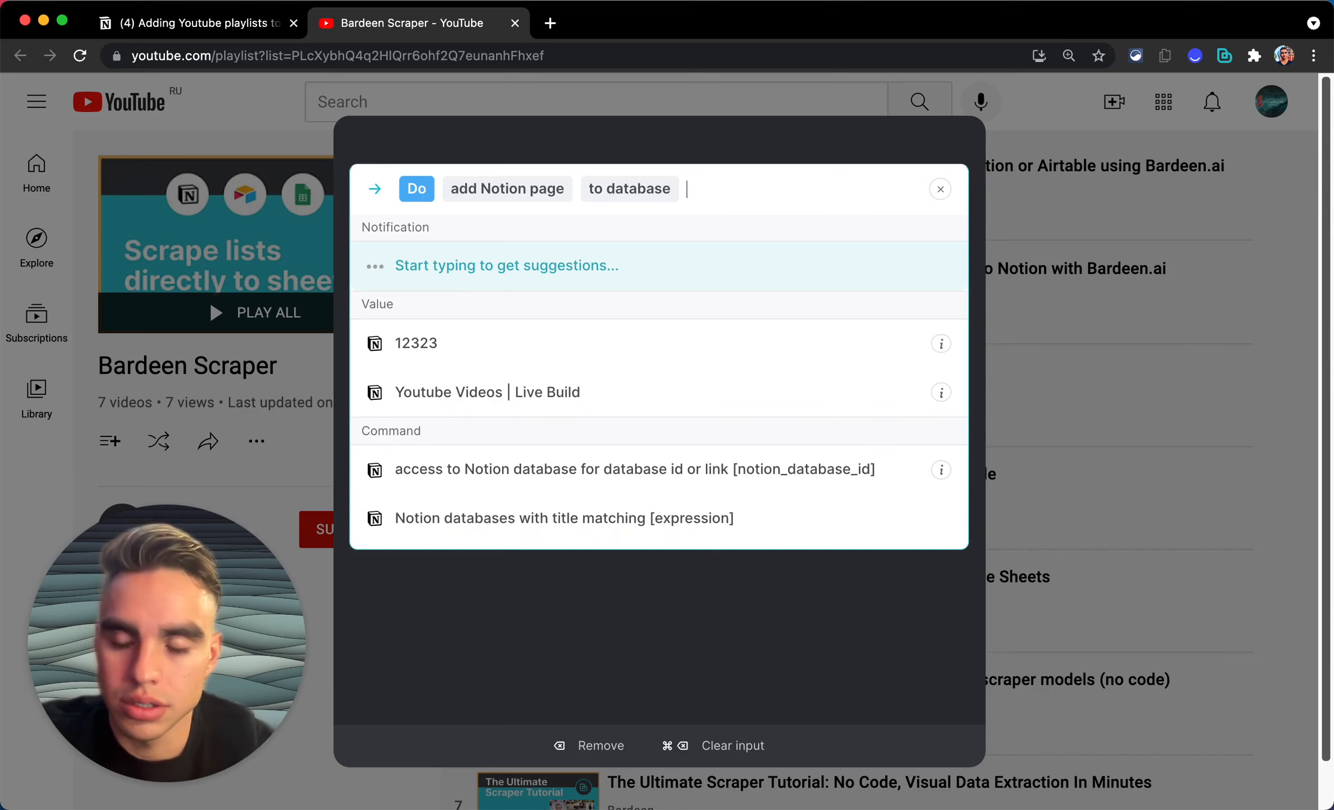
type("yout")
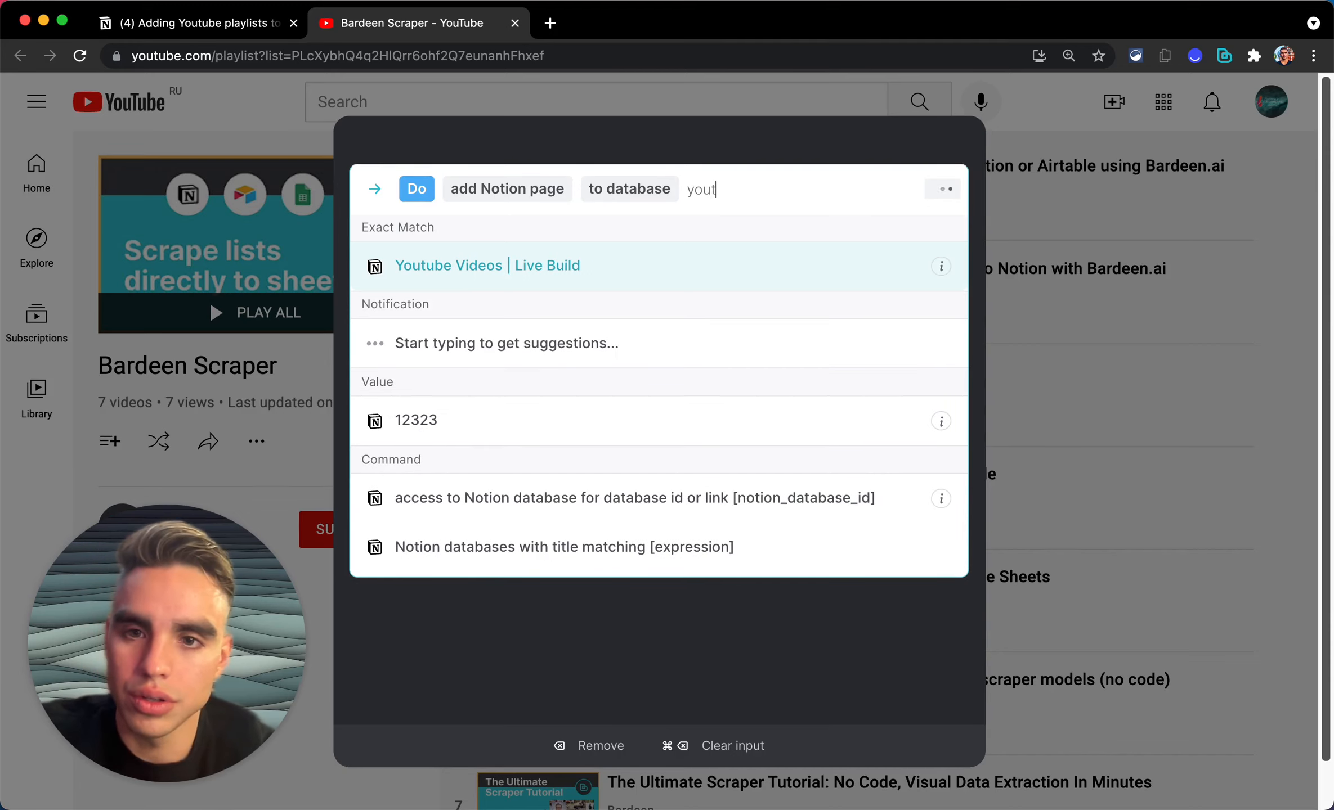
type("ube")
key("Return")
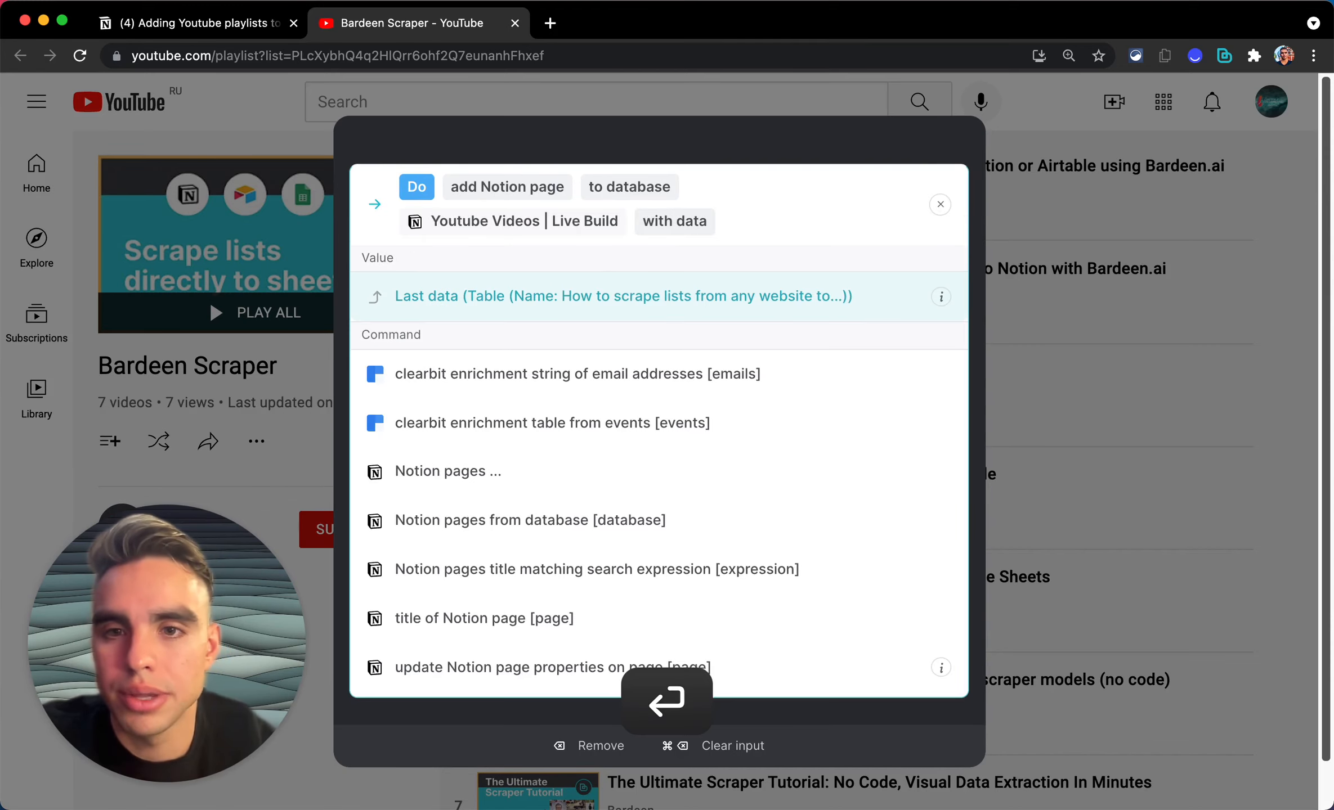
key("Return")
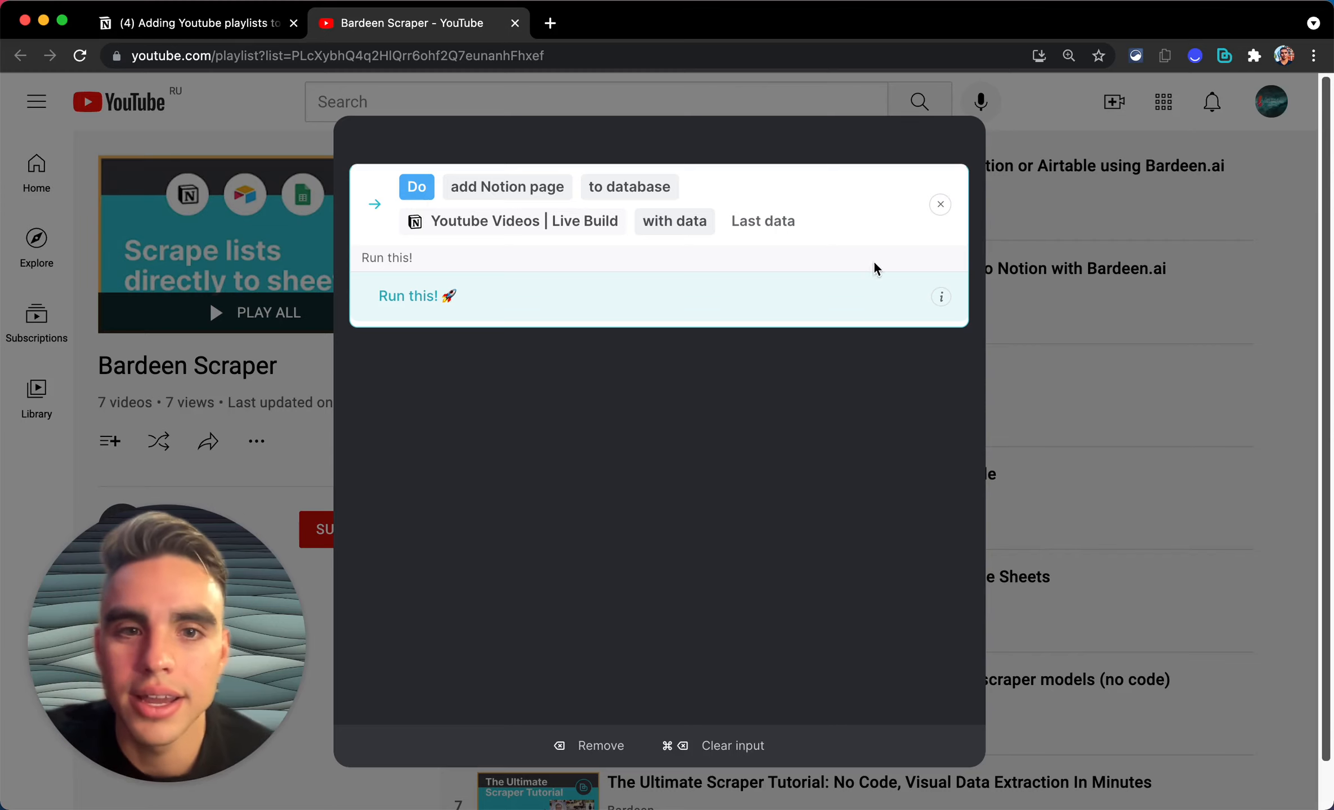
left_click(864, 284)
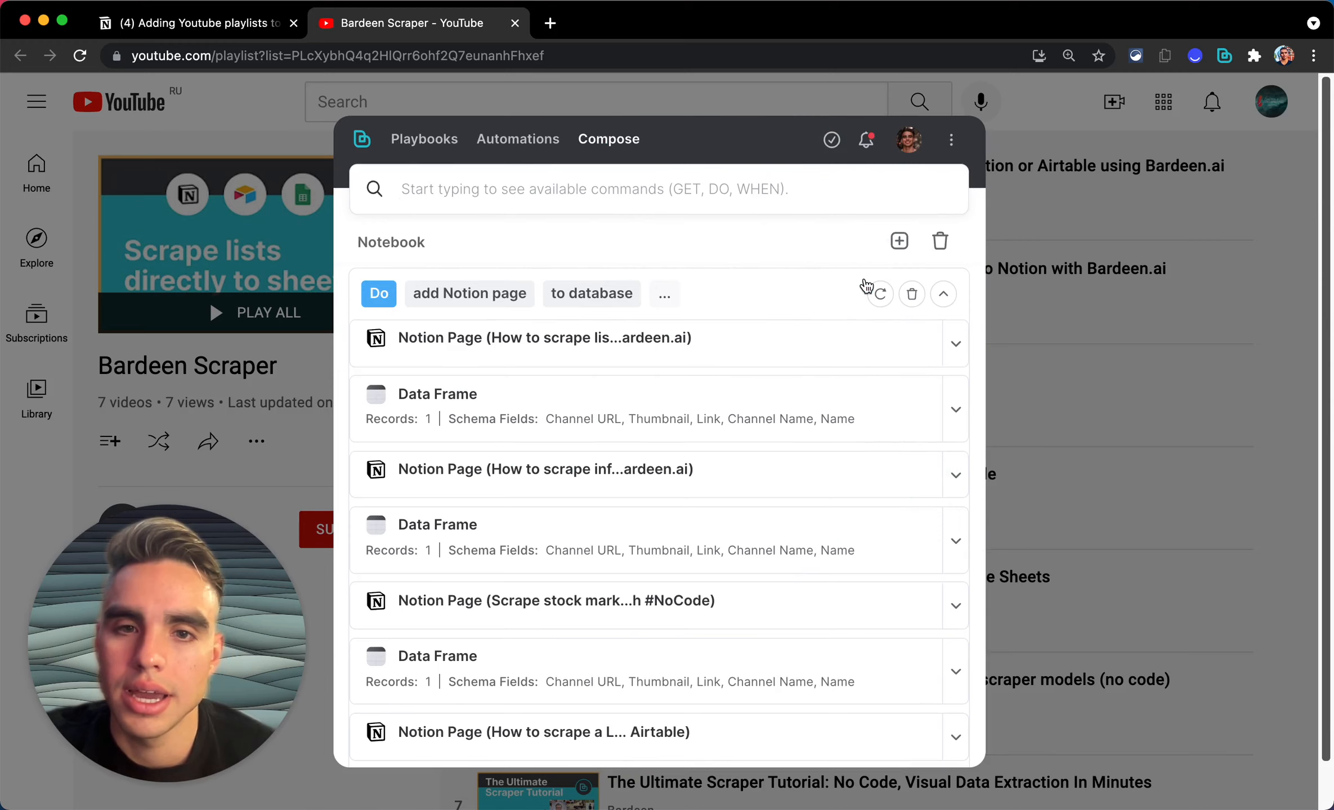
Step: Delete the three empty rows from the Youtube Videos | Live Build table, leaving 7 videos
left_click(237, 28)
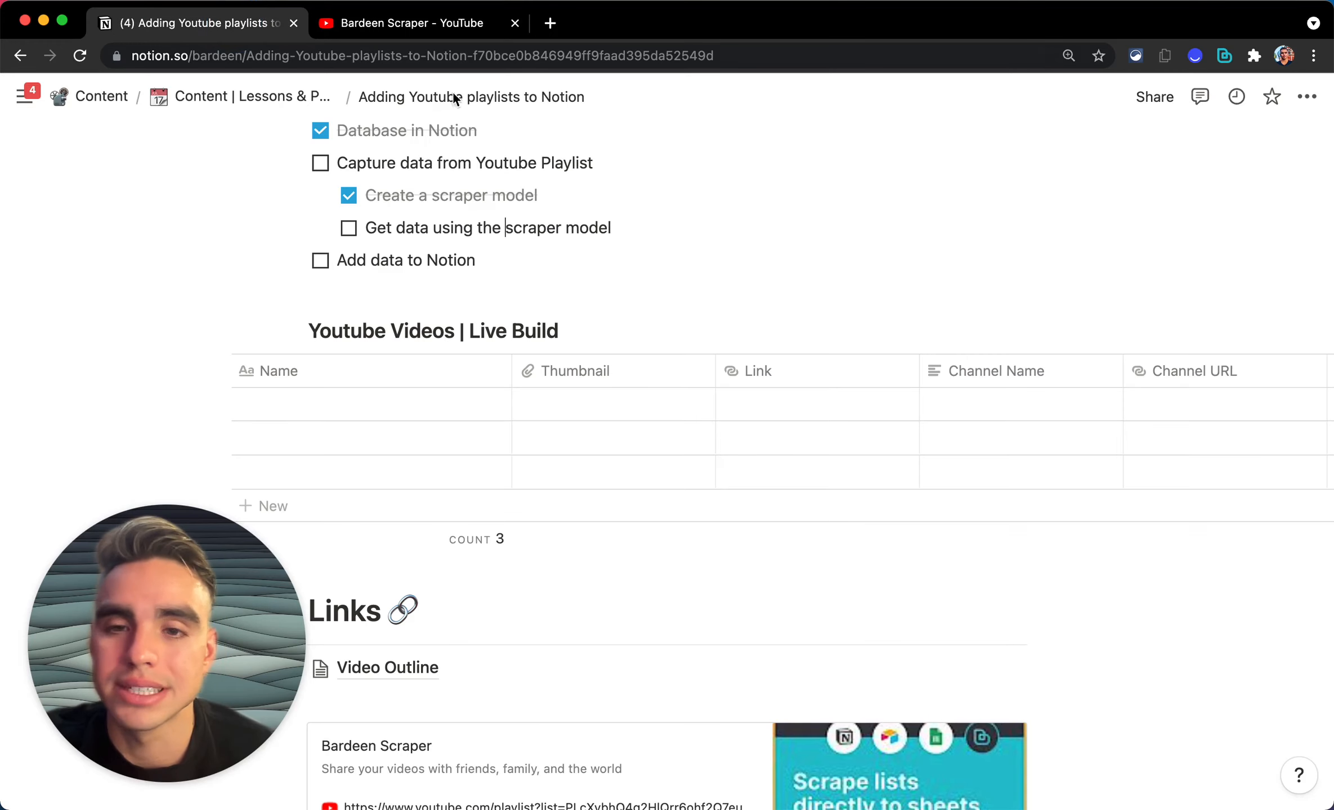
scroll(732, 433, "down", 3)
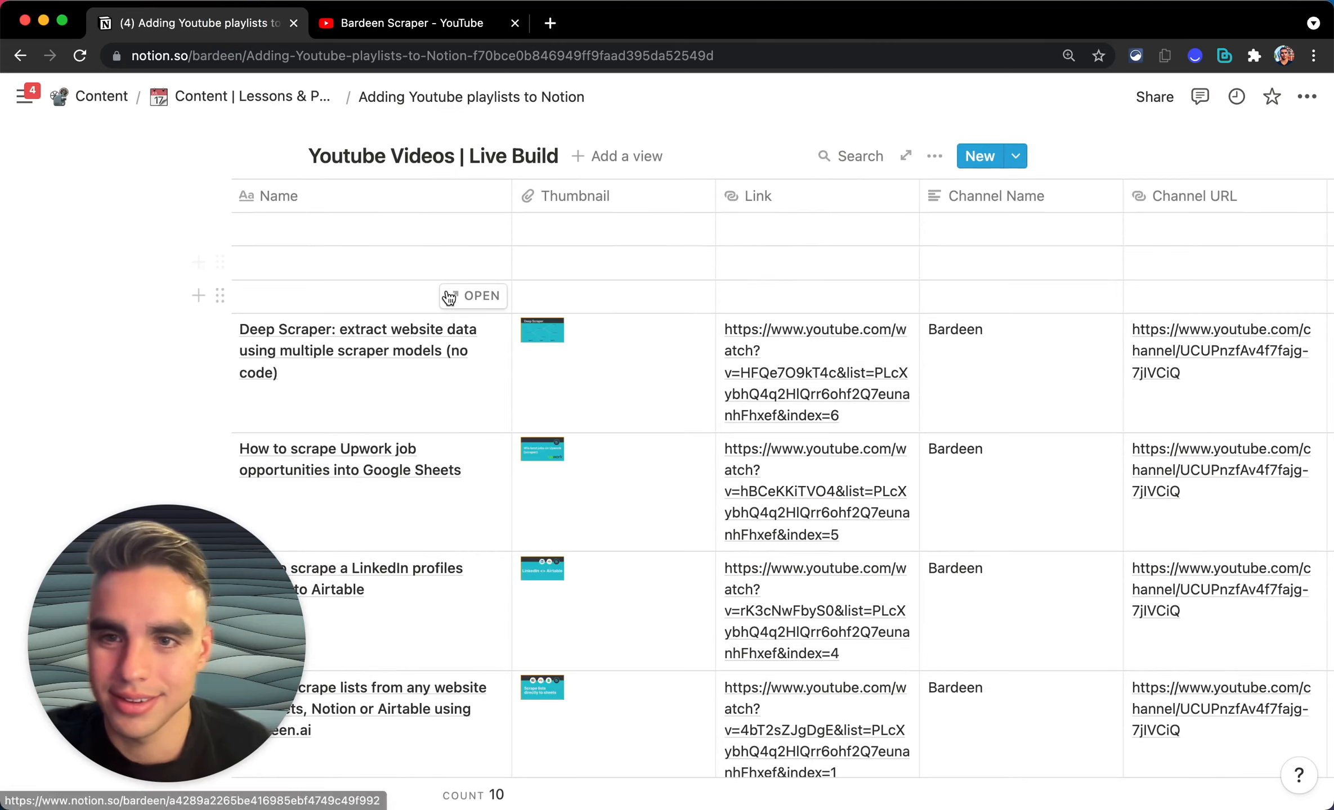
left_click(220, 295)
key("Escape")
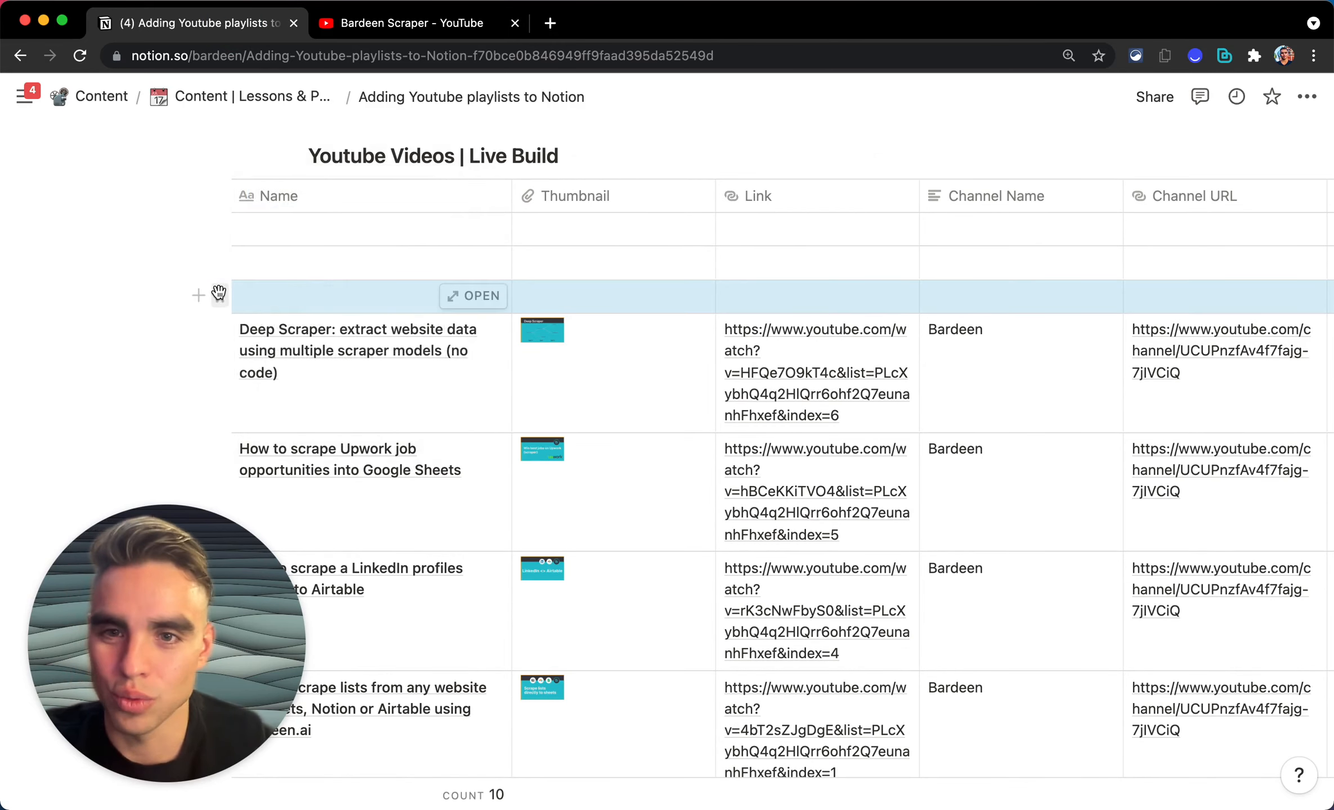
key("Delete")
left_click(220, 262)
key("Delete")
left_click(224, 228)
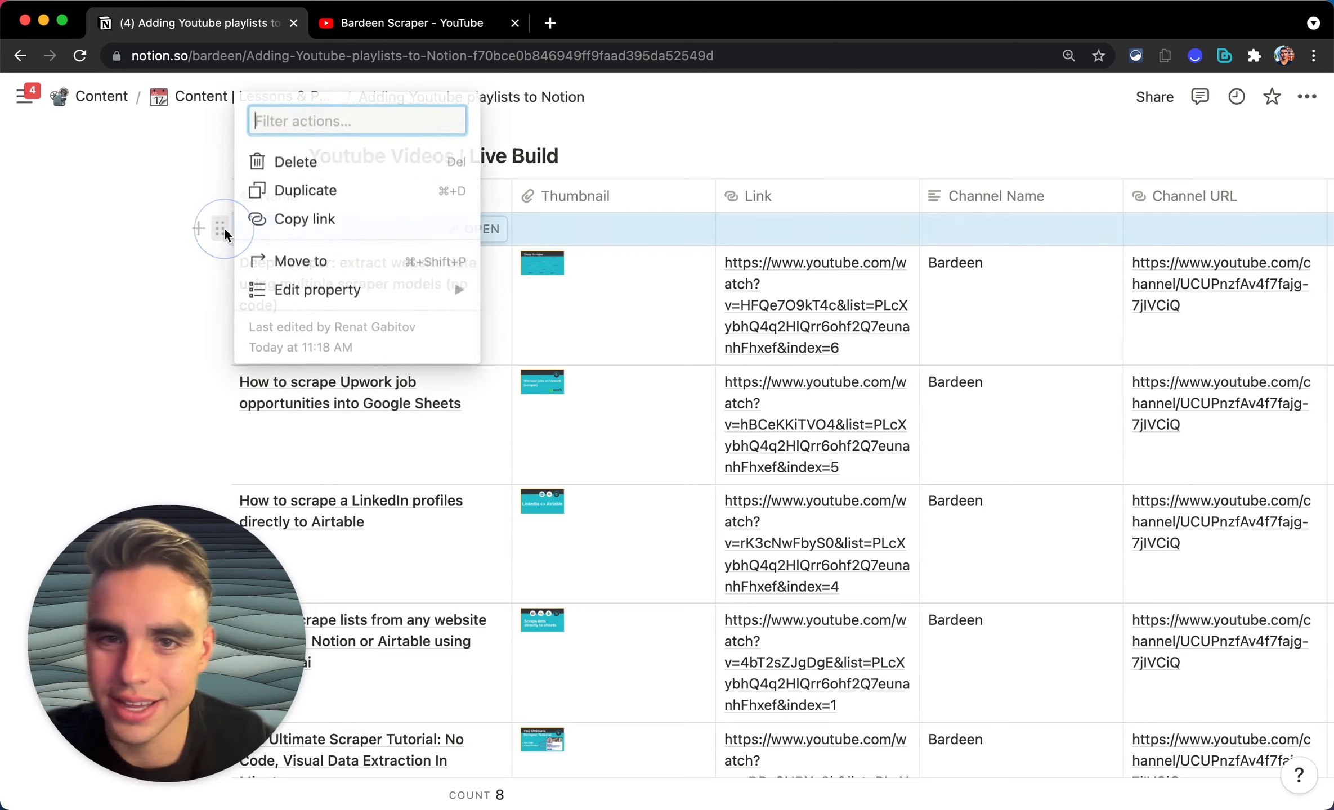
key("Delete")
scroll(732, 311, "down", 4)
scroll(731, 311, "up", 5)
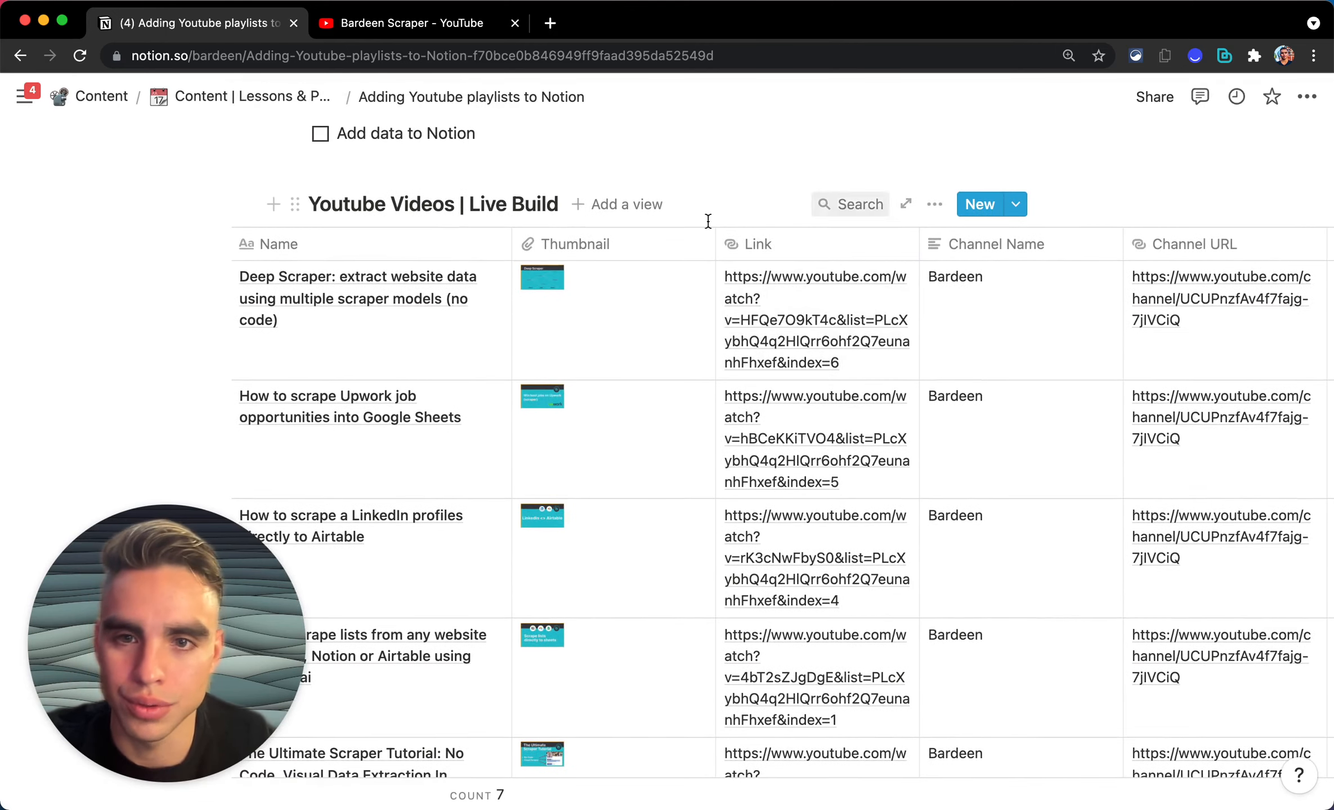
left_click(626, 201)
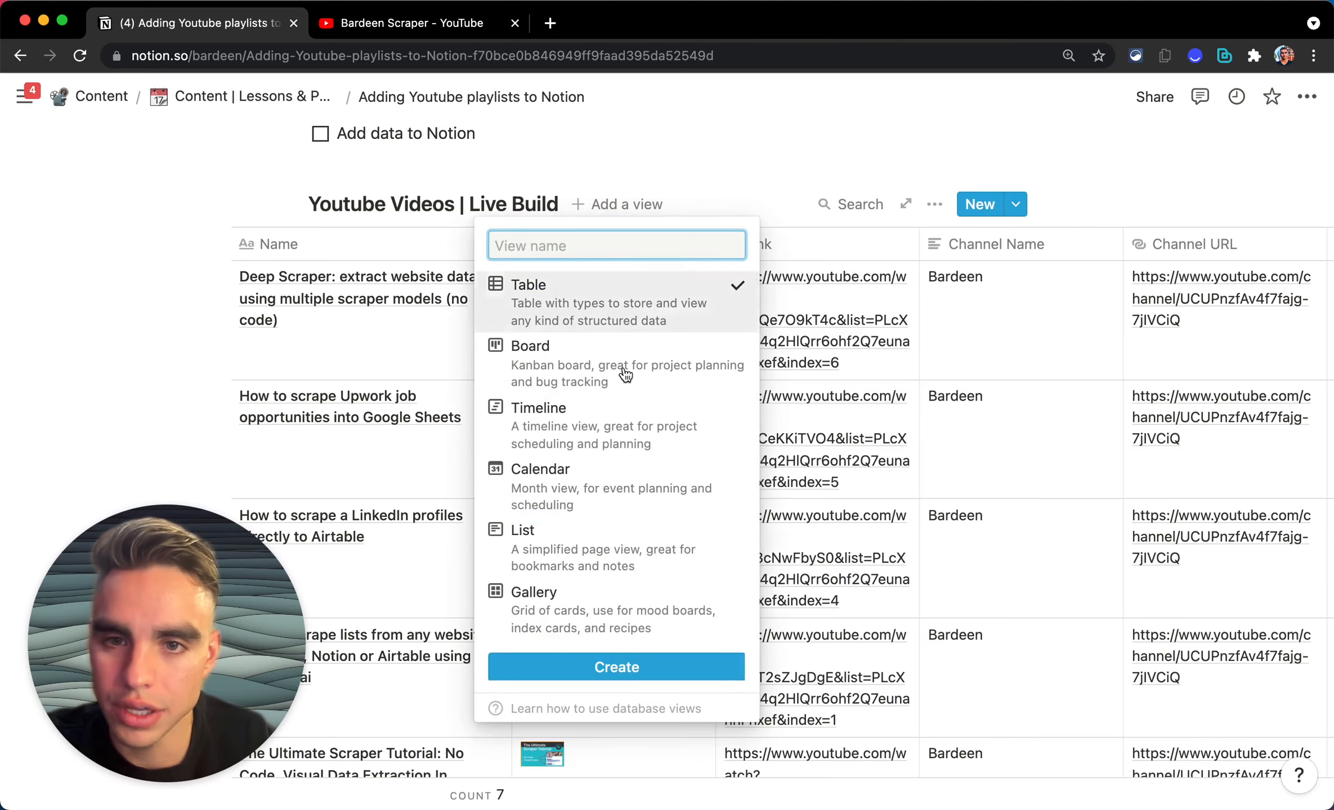
Step: Add a Gallery view named 'Gallery' with Thumbnail as the card preview
left_click(632, 596)
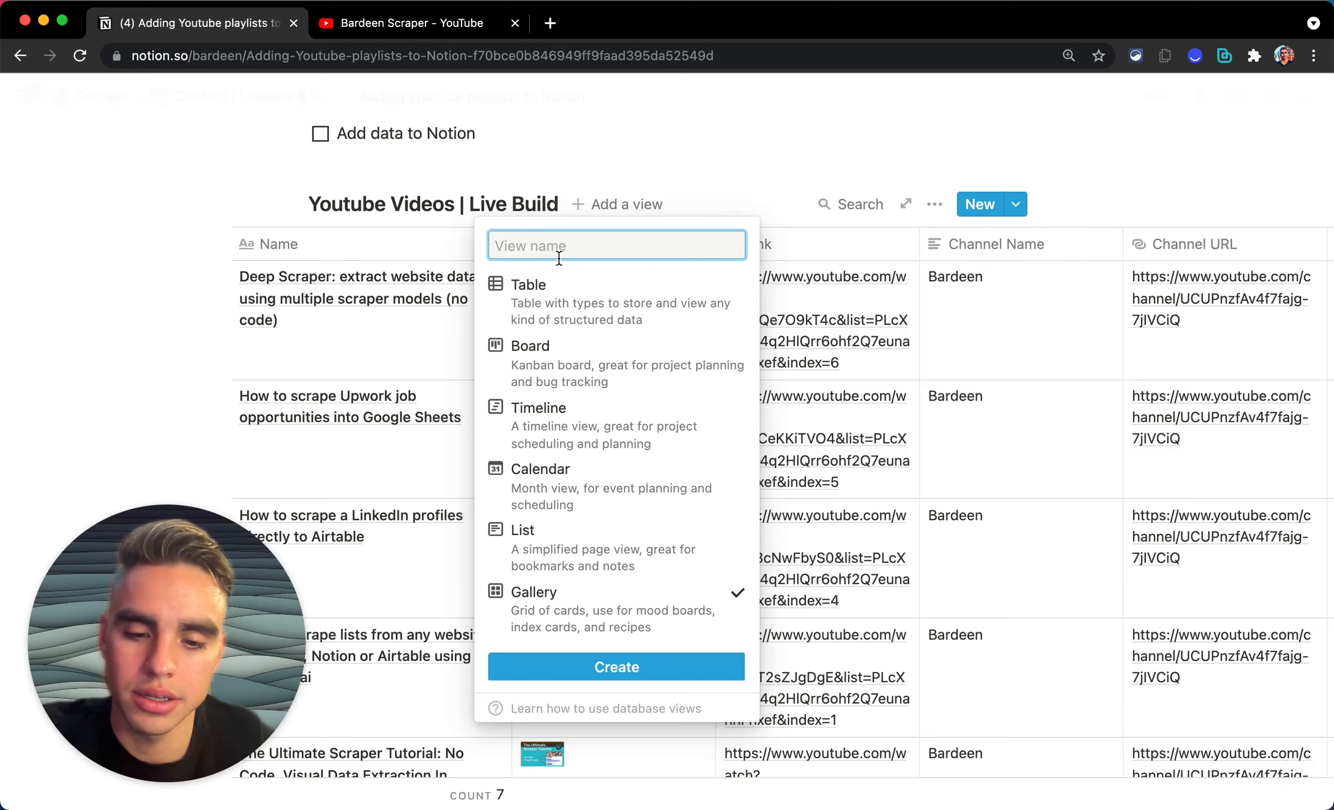
type("Galary")
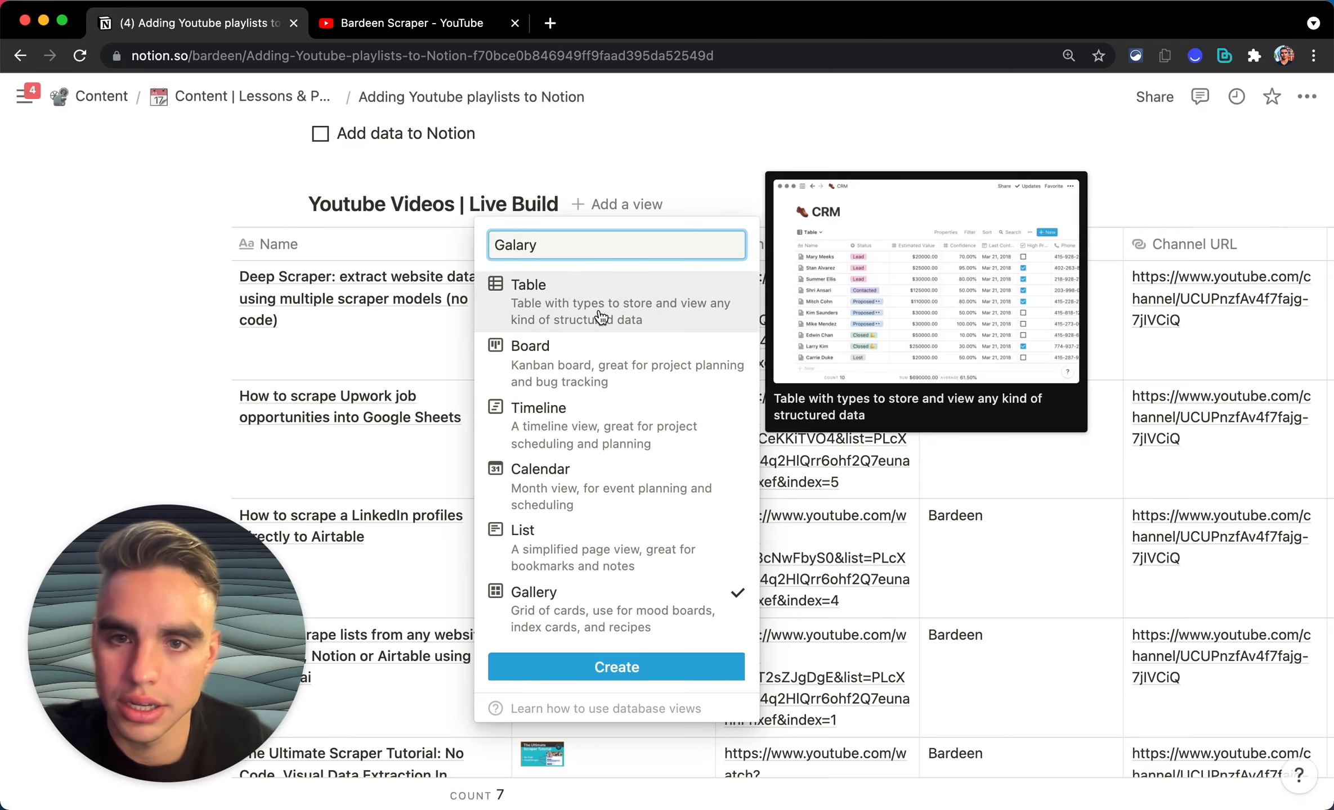
key("BackSpace")
key("BackSpace")
key("BackSpace")
type("la")
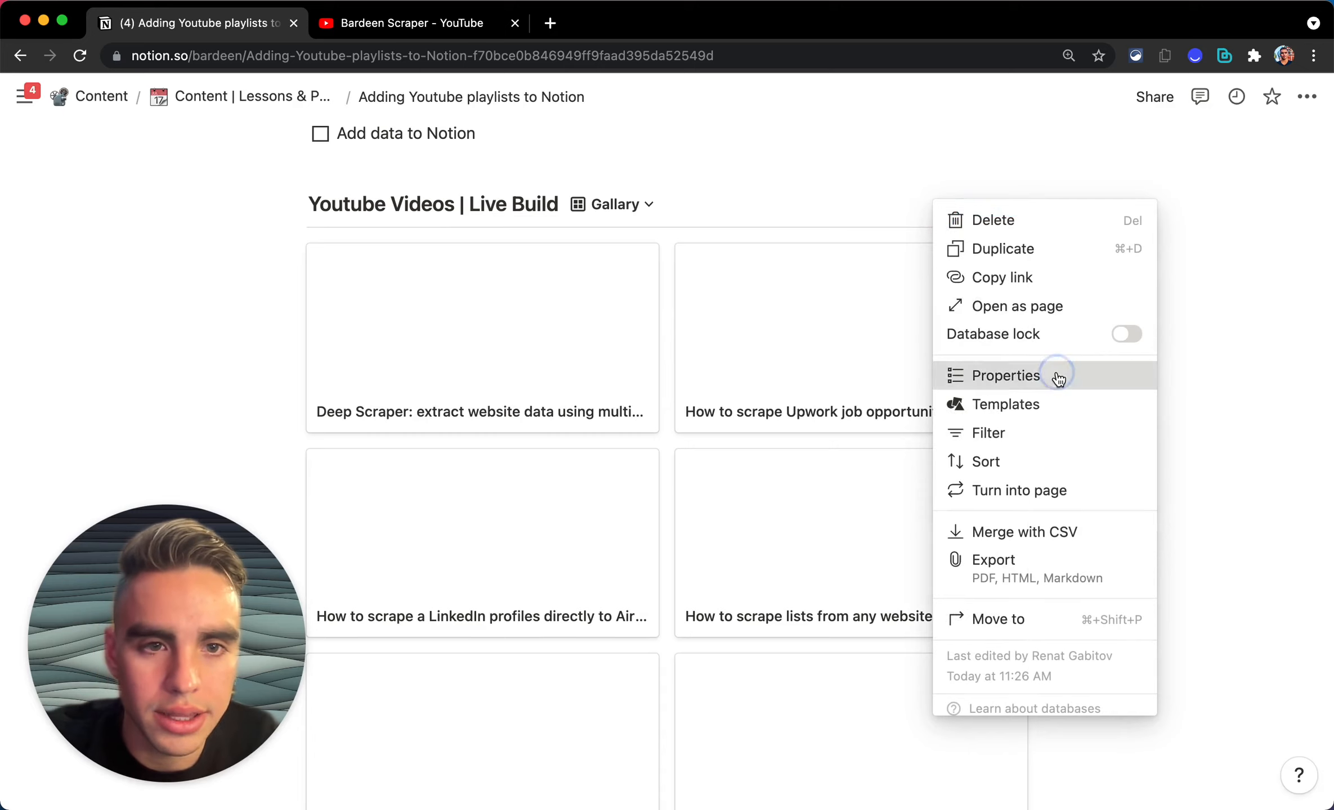
left_click(1051, 375)
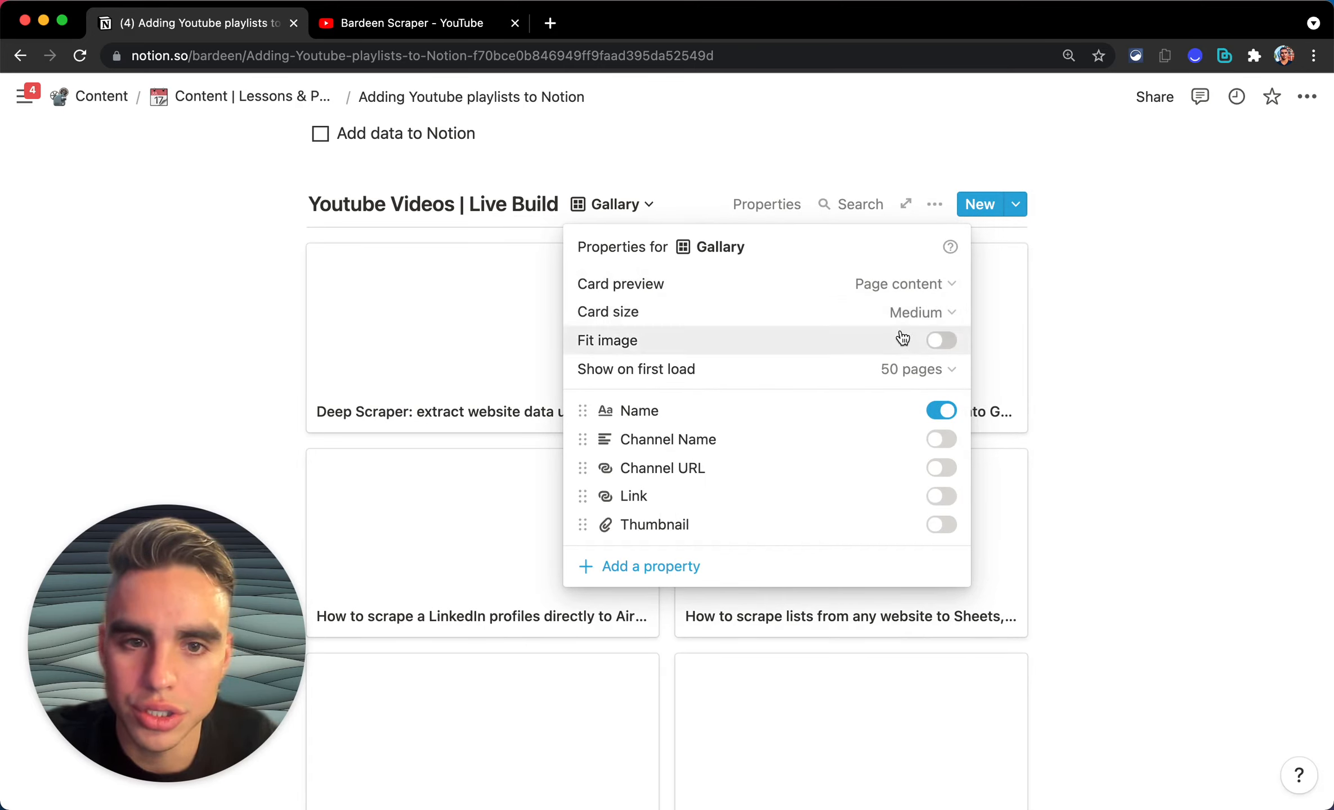
left_click(881, 284)
left_click(887, 419)
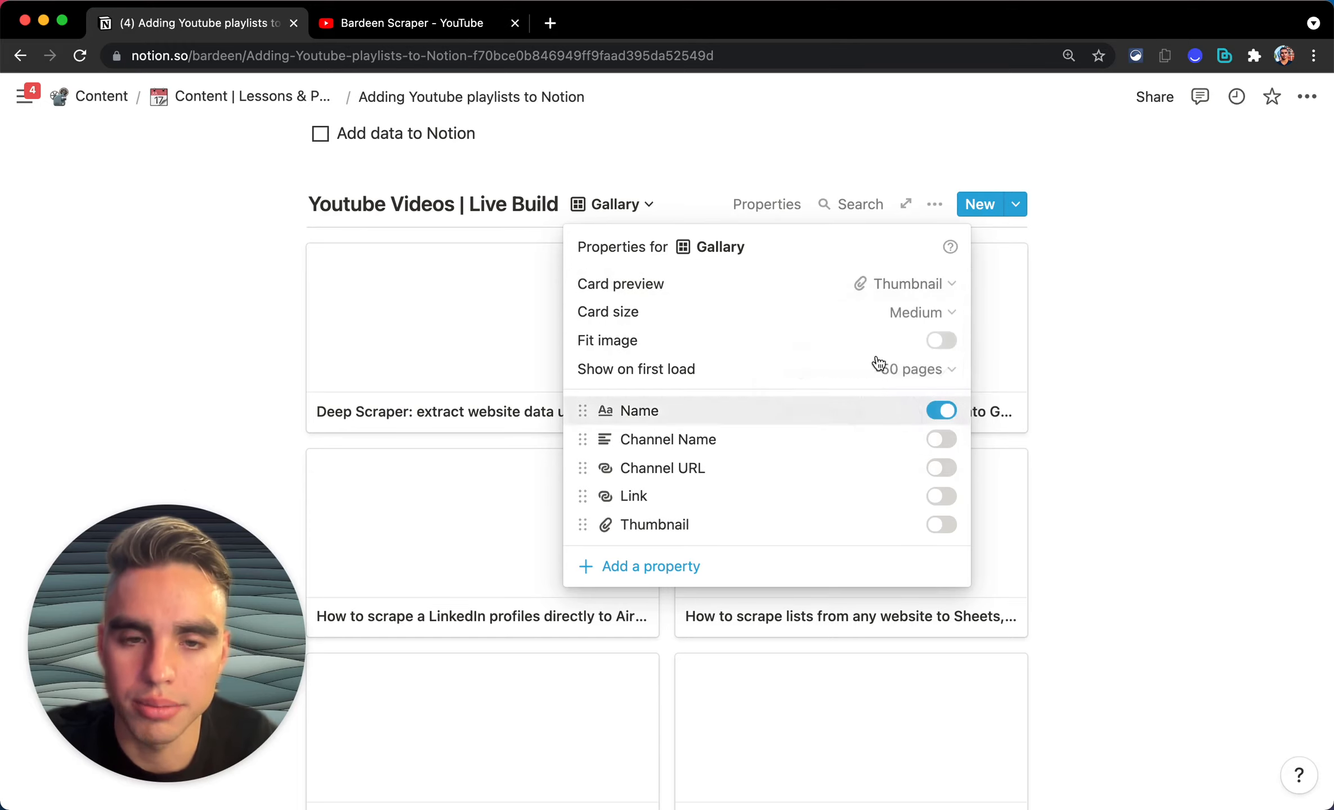
left_click(1103, 358)
Step: Tick Capture data from Youtube Playlist, Get data using the scraper model, and Add data to Notion
scroll(1024, 472, "down", 8)
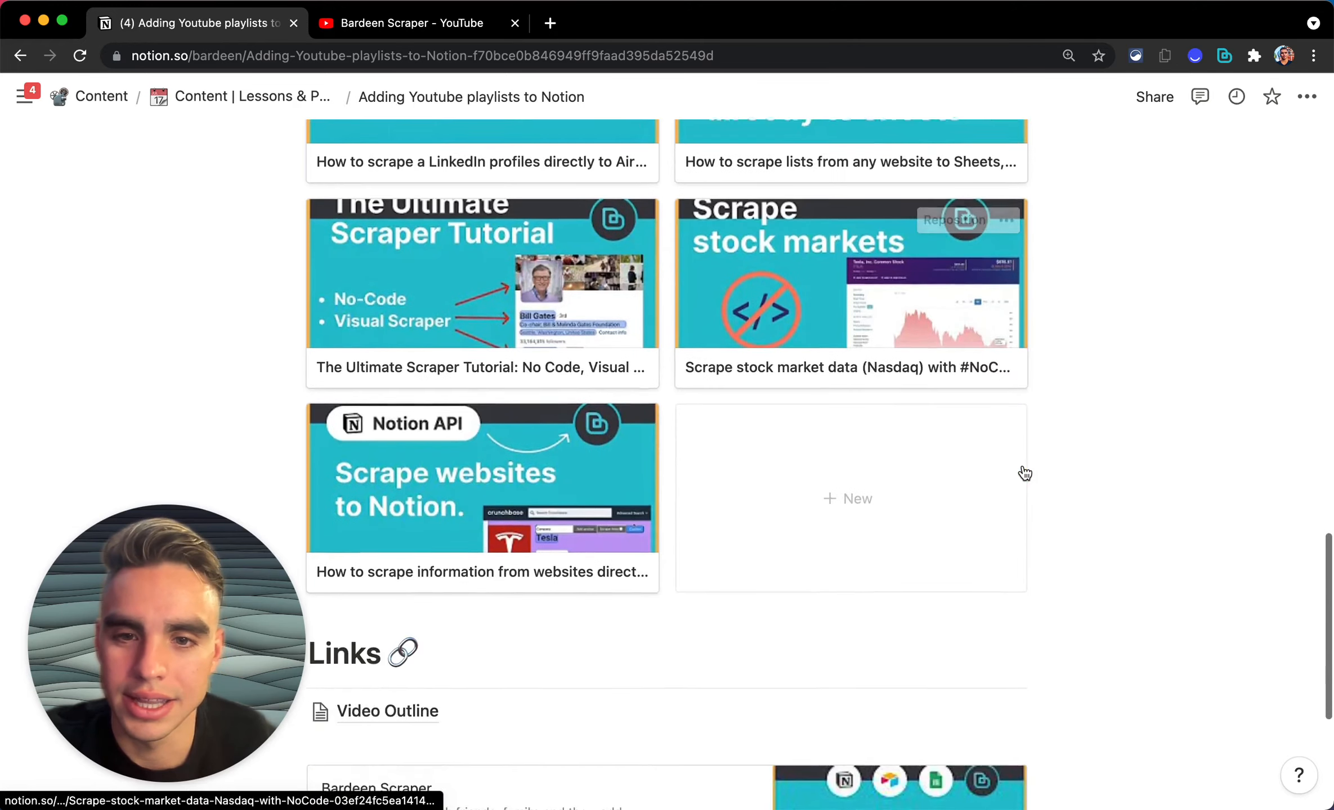
scroll(1024, 472, "up", 8)
scroll(1024, 470, "down", 3)
scroll(1023, 469, "up", 3)
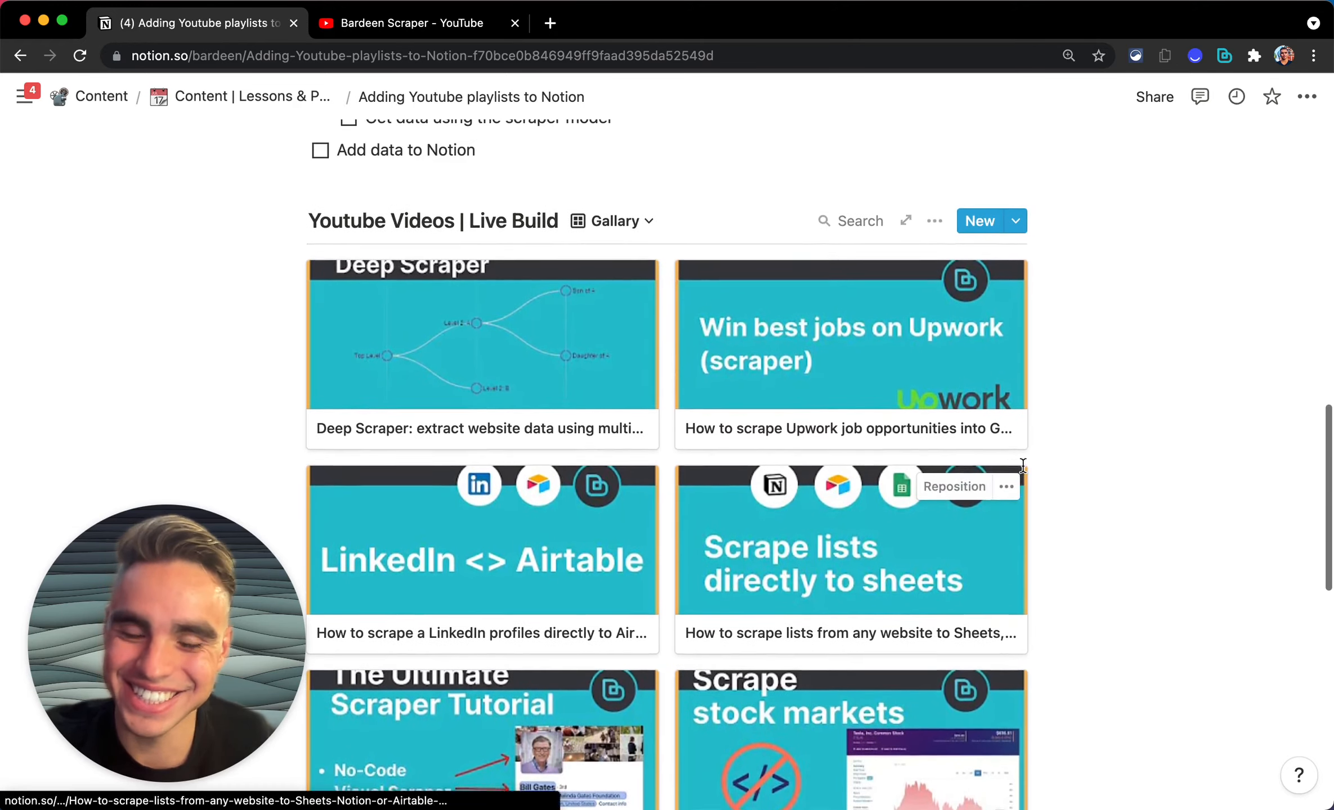
scroll(1063, 460, "up", 2)
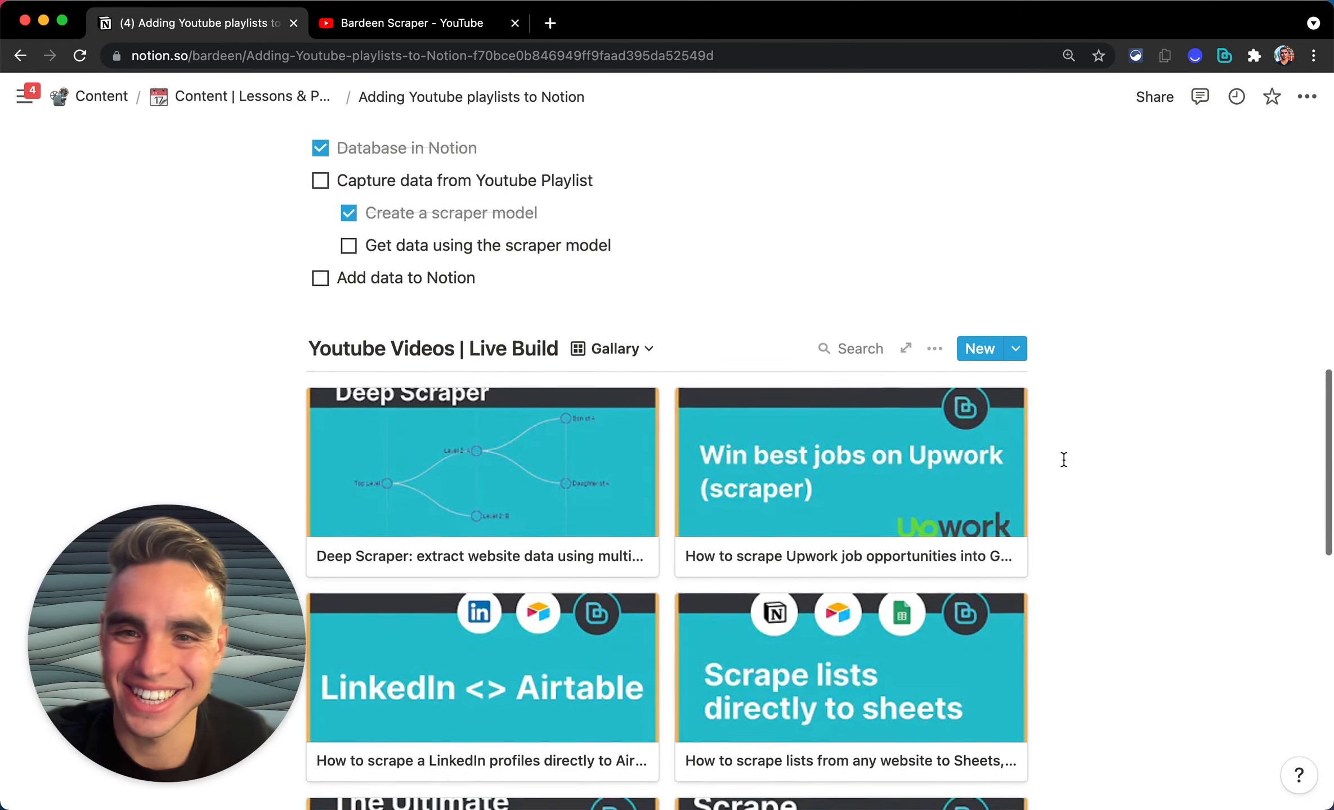
scroll(1063, 460, "up", 1)
left_click(320, 245)
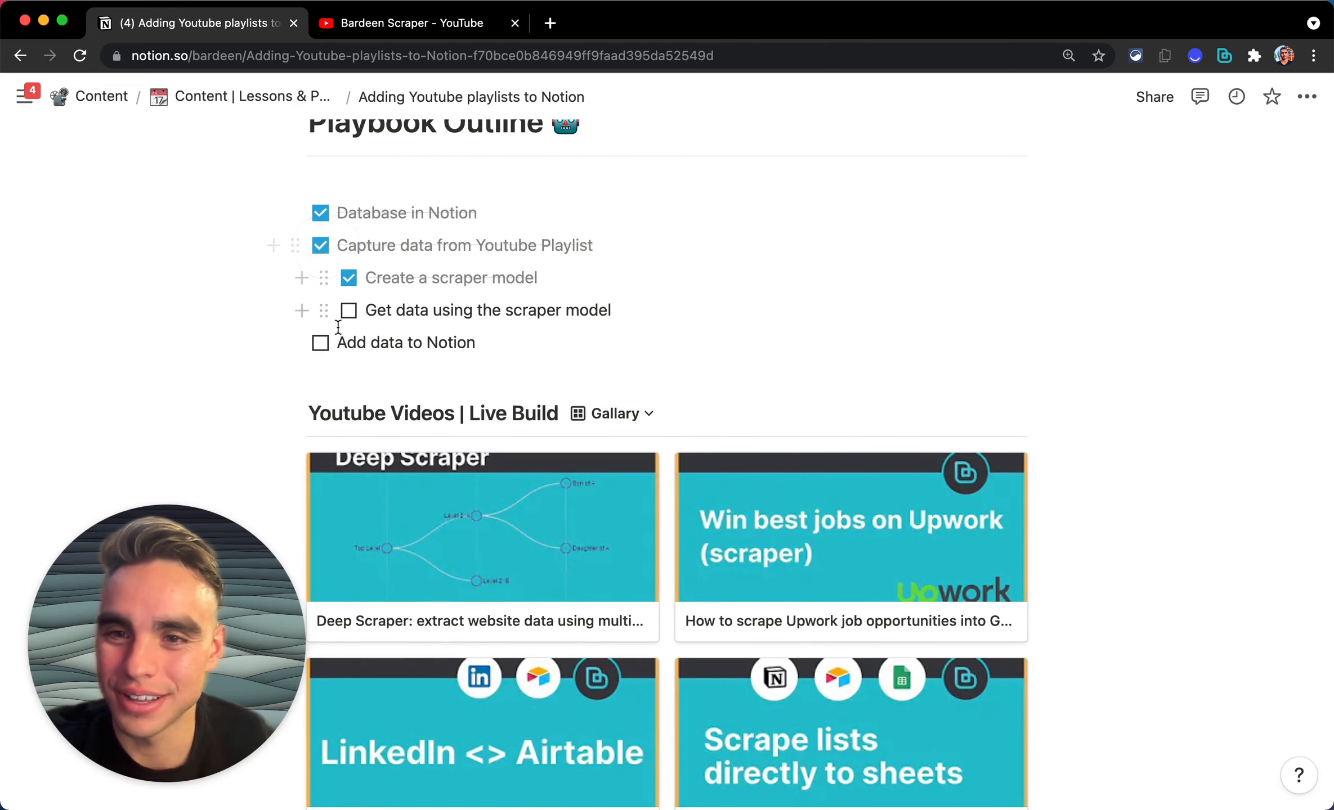
left_click(348, 310)
left_click(320, 343)
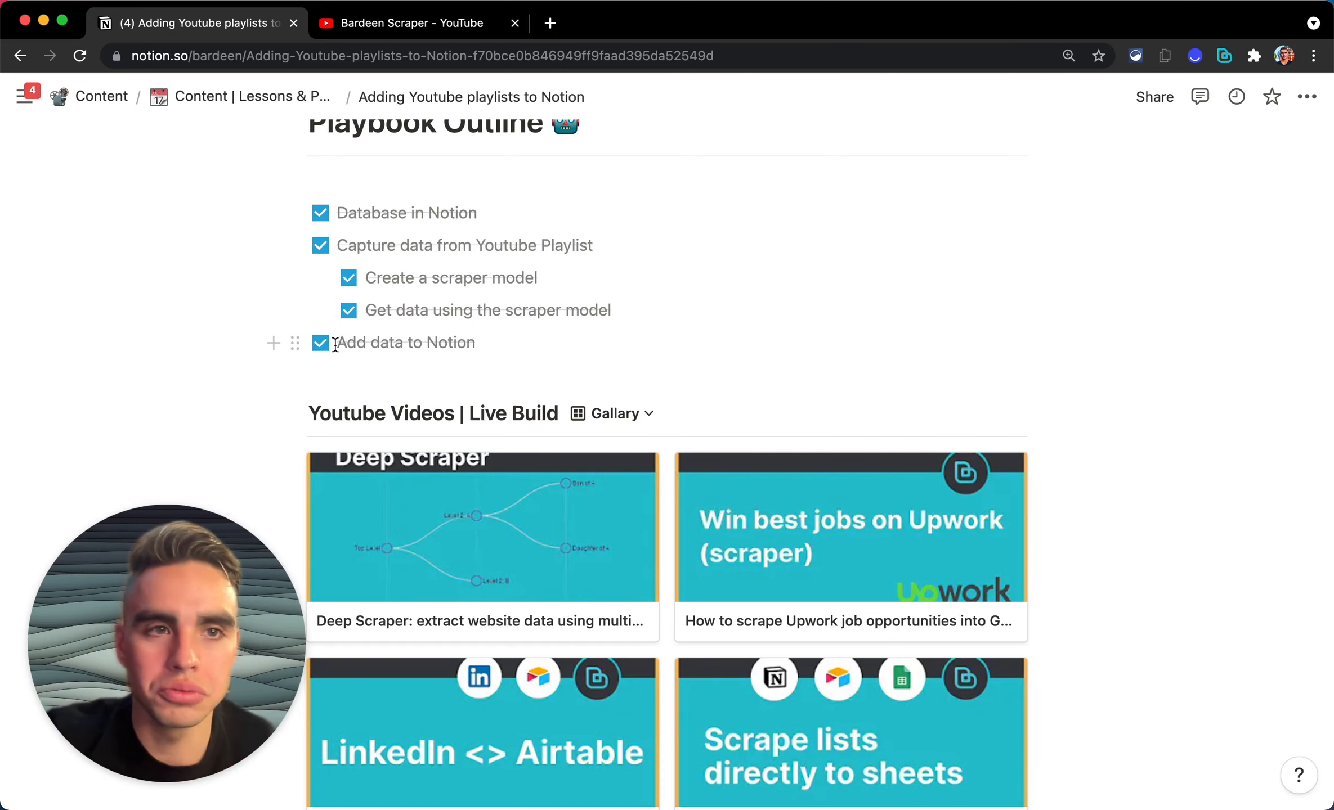
scroll(481, 385, "down", 6)
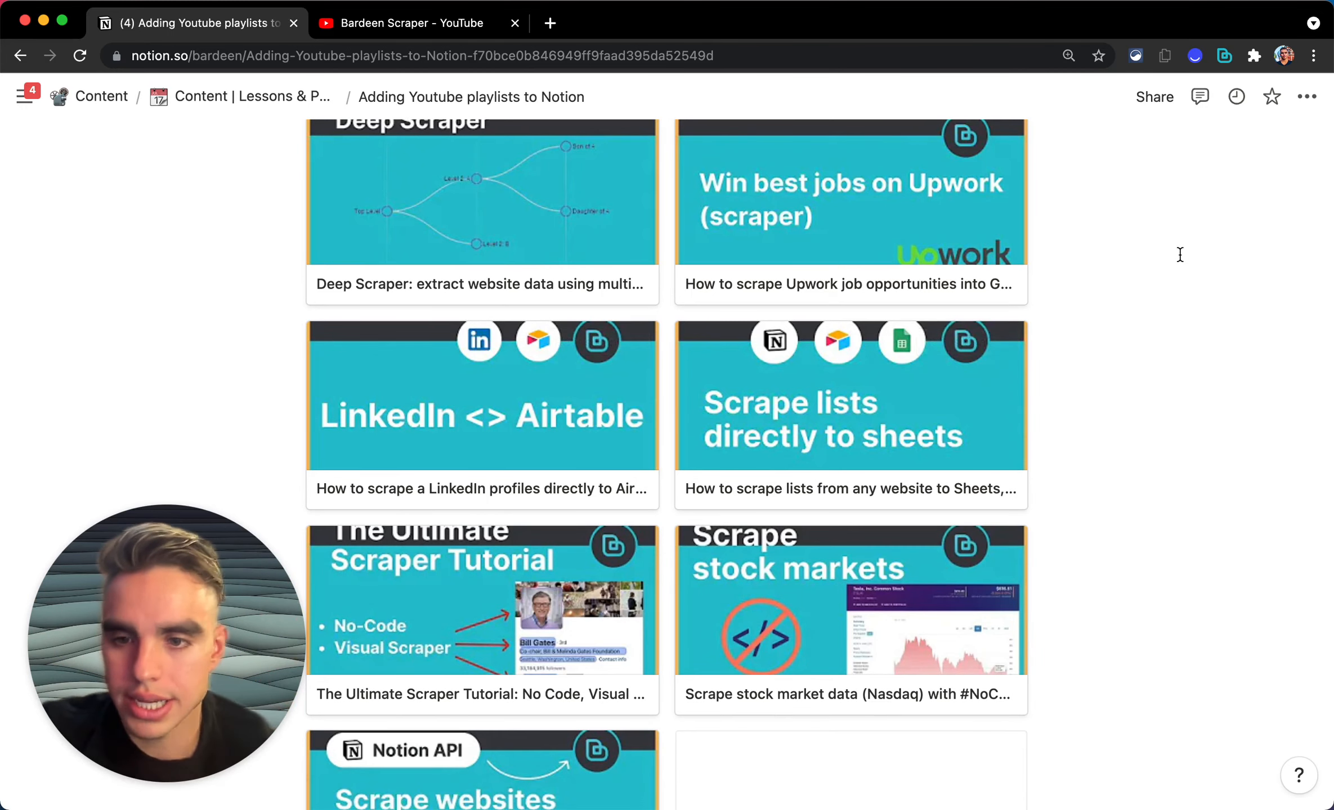
scroll(1179, 254, "up", 3)
scroll(1179, 254, "down", 1)
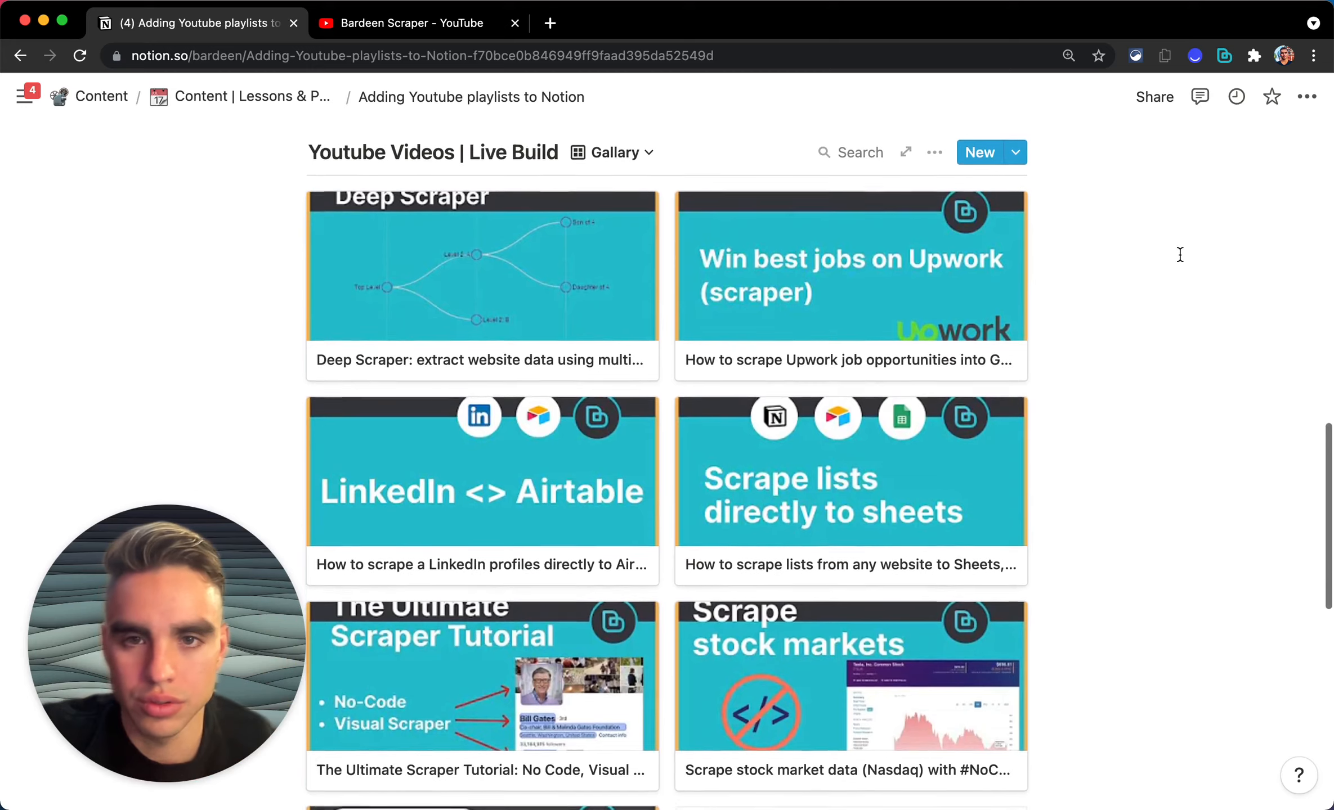
Step: Close Bardeen's results and create a new playbook from the notebook steps
left_click(1217, 57)
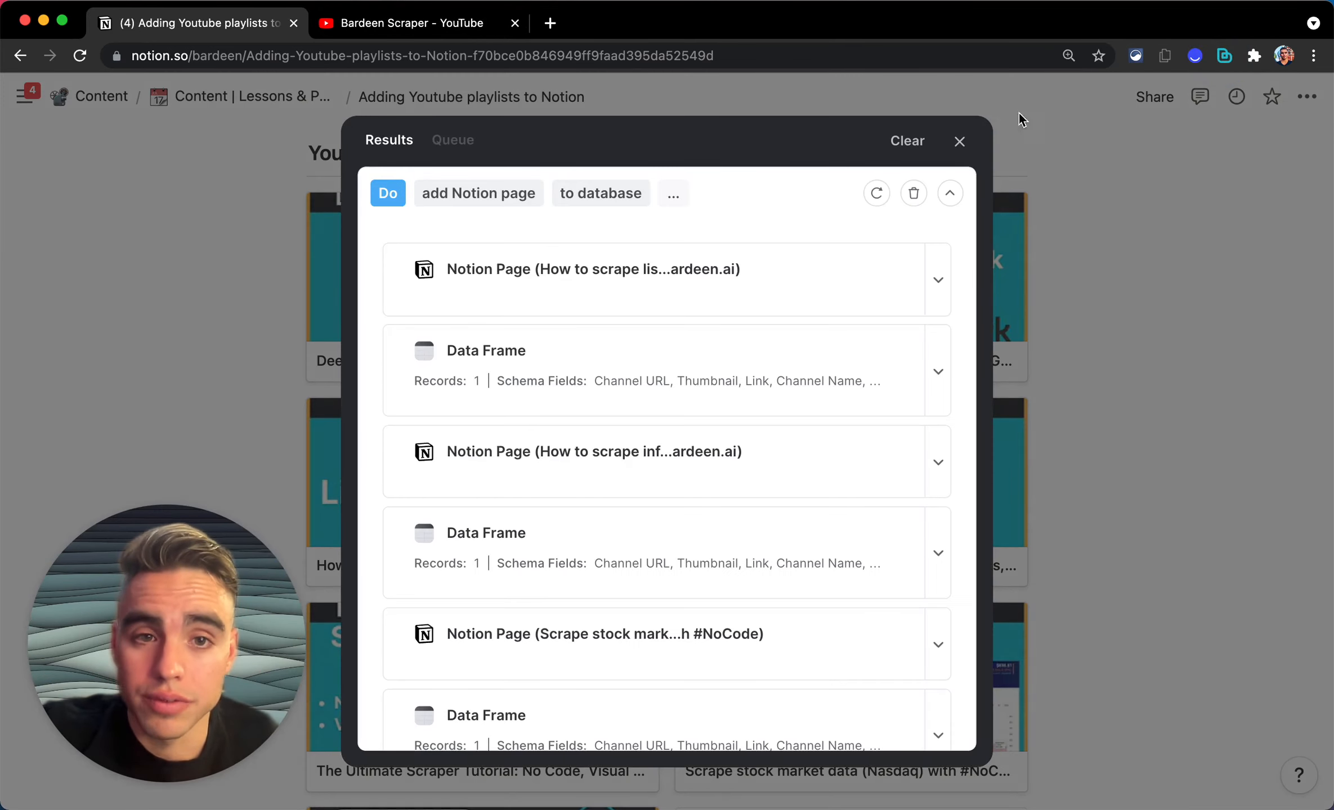
left_click(959, 141)
scroll(838, 405, "down", 10)
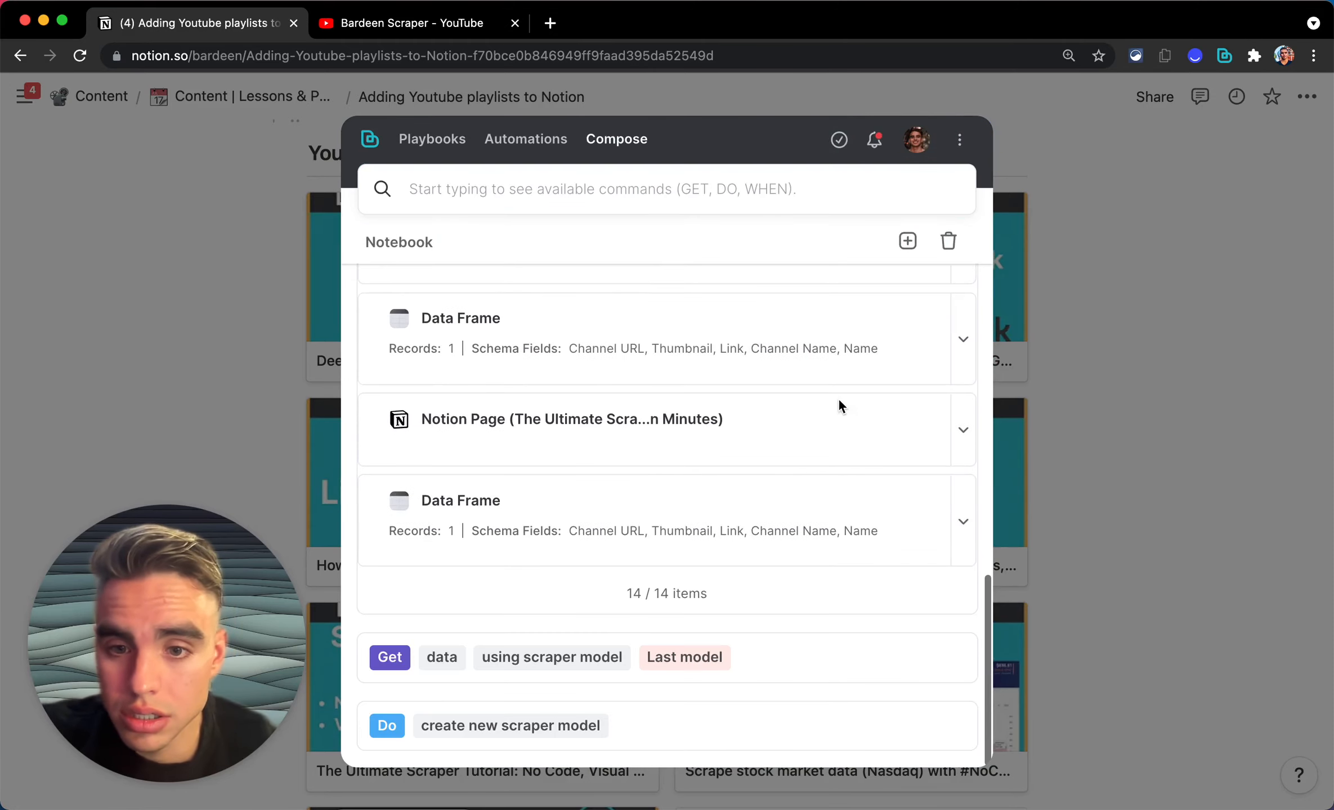
scroll(838, 406, "up", 10)
left_click(904, 246)
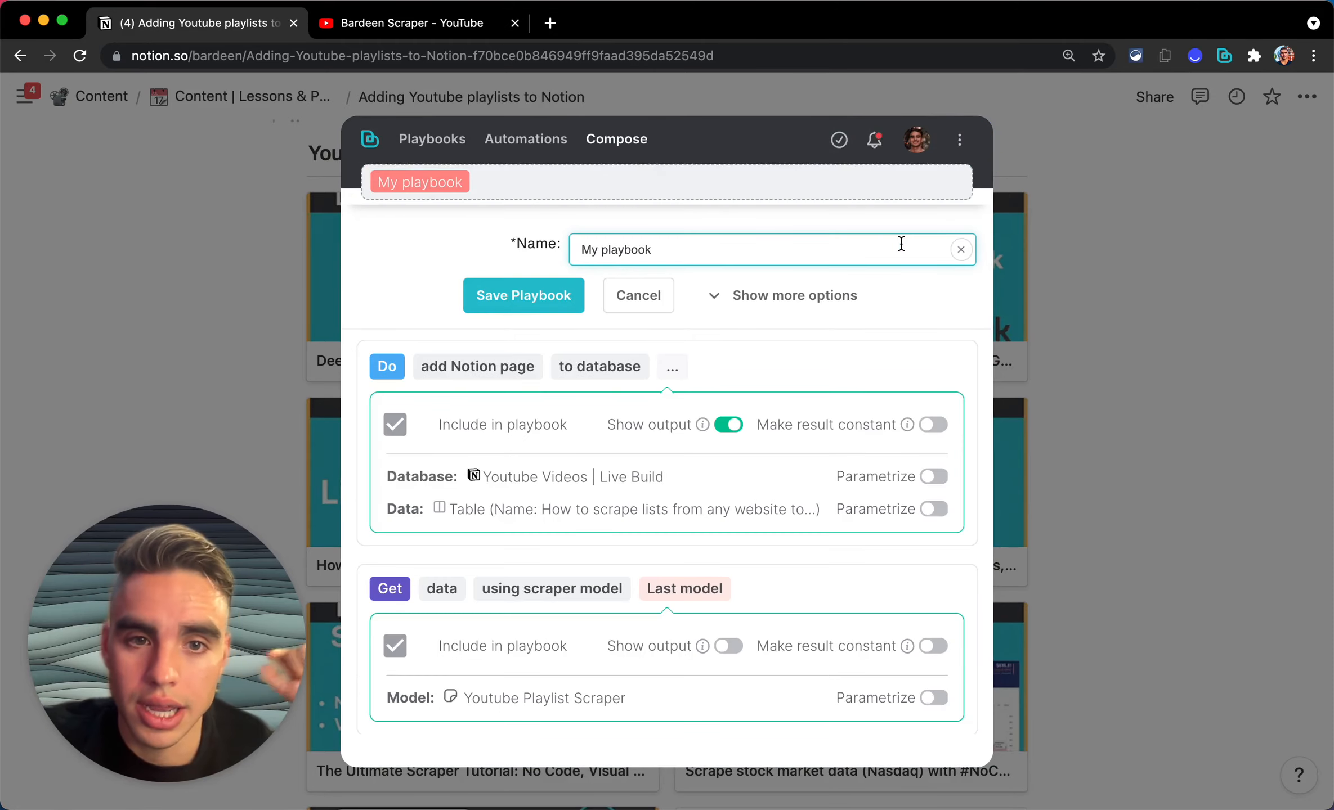
Step: Name the playbook 'Add Youtube videos from a playlist to a Notion database'
left_click(840, 250)
key("super+a")
key("BackSpace")
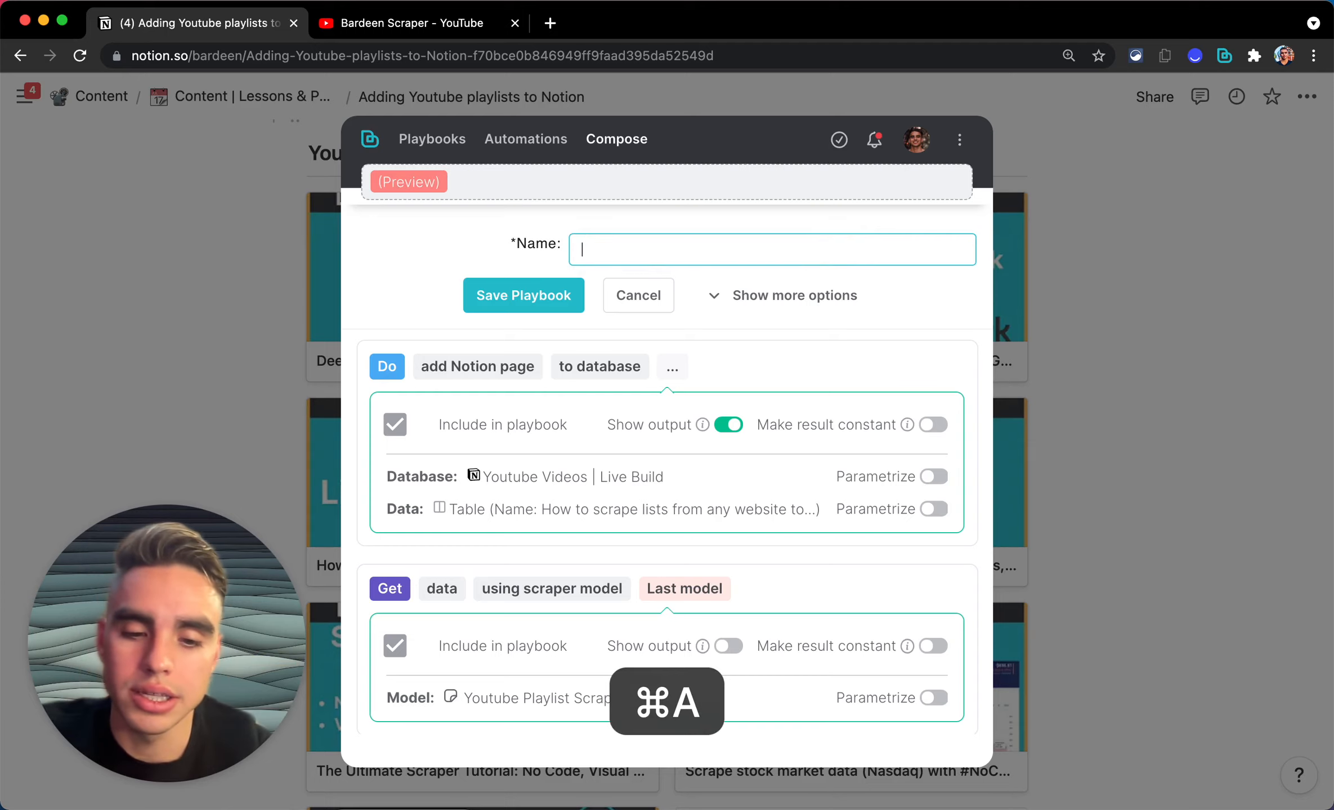
type("Add")
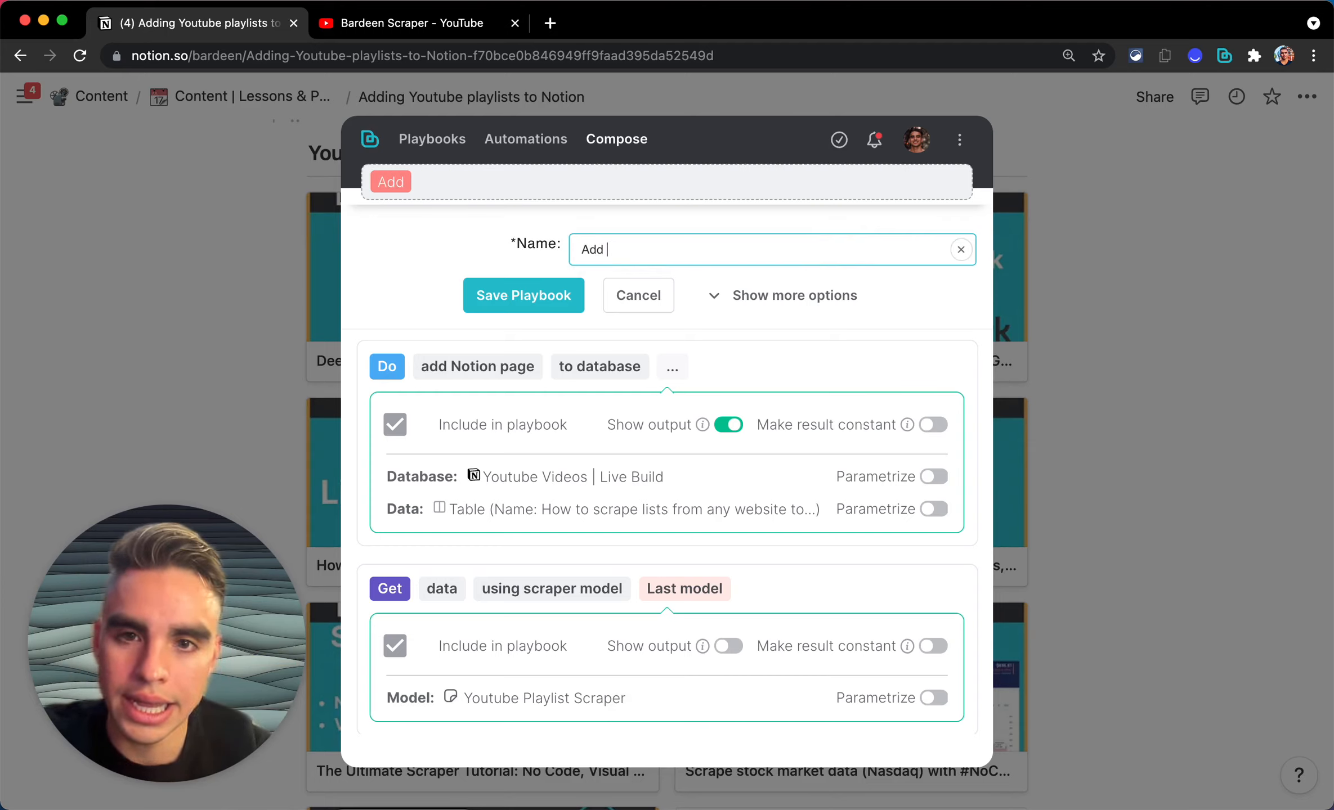
type(" Youtube ")
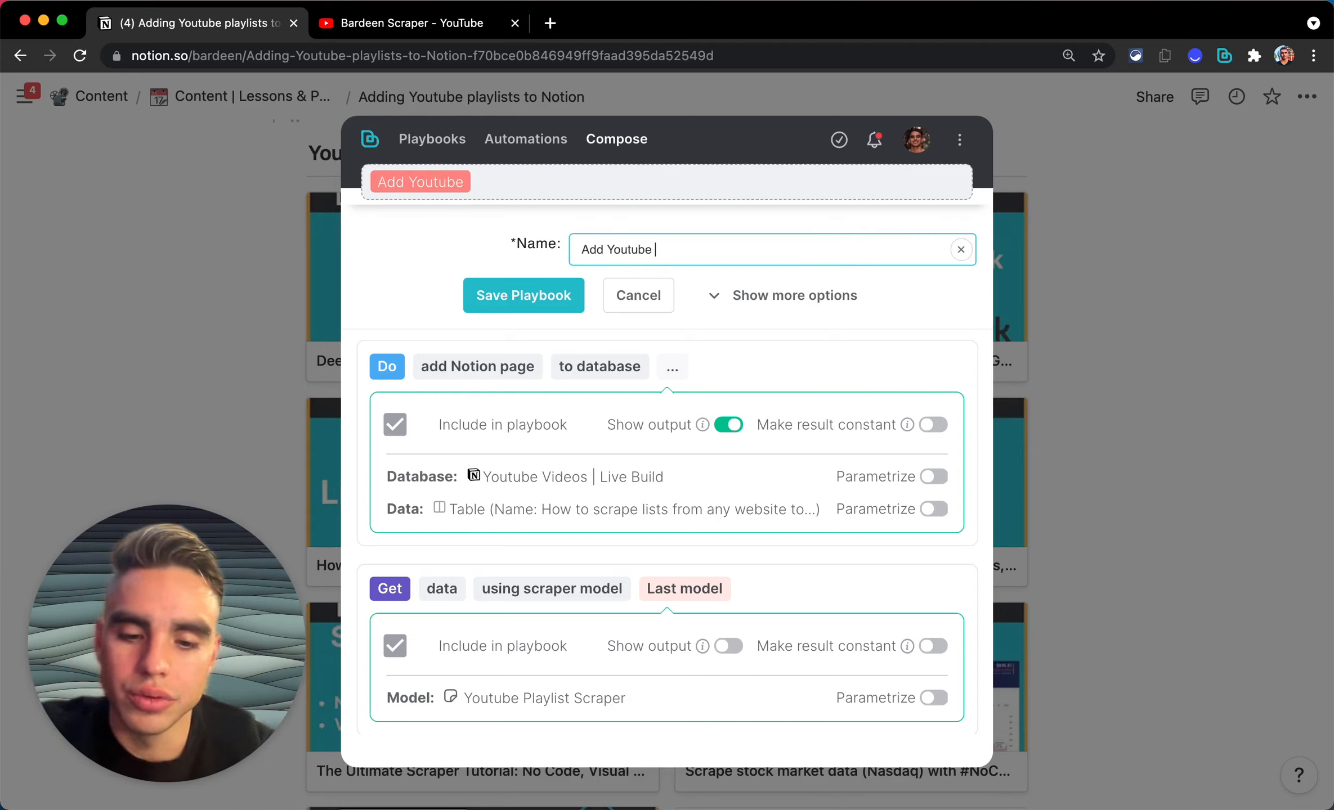
type("Videos t")
key("alt+shift+Left")
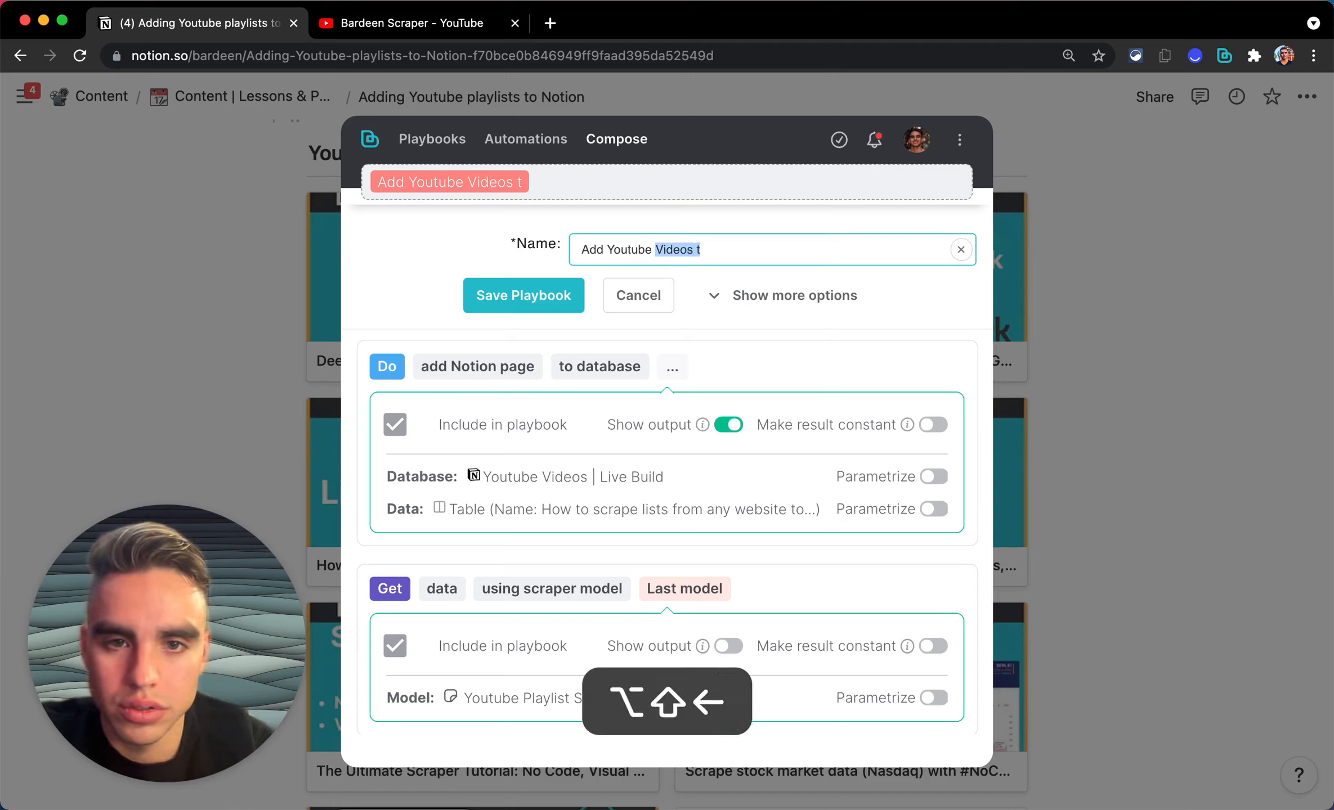
type("videos to a Notio")
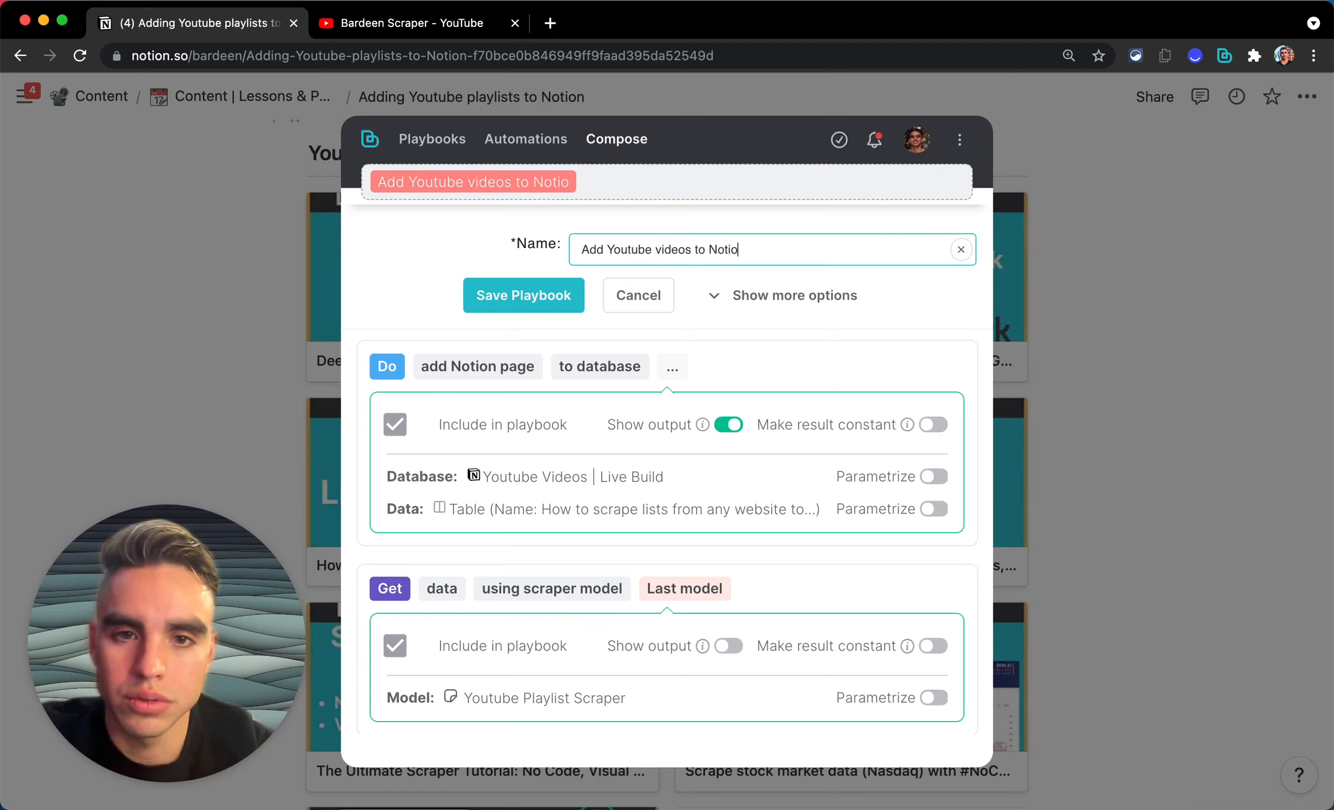
type("n")
key("alt+Left")
type("a")
key("super+Right")
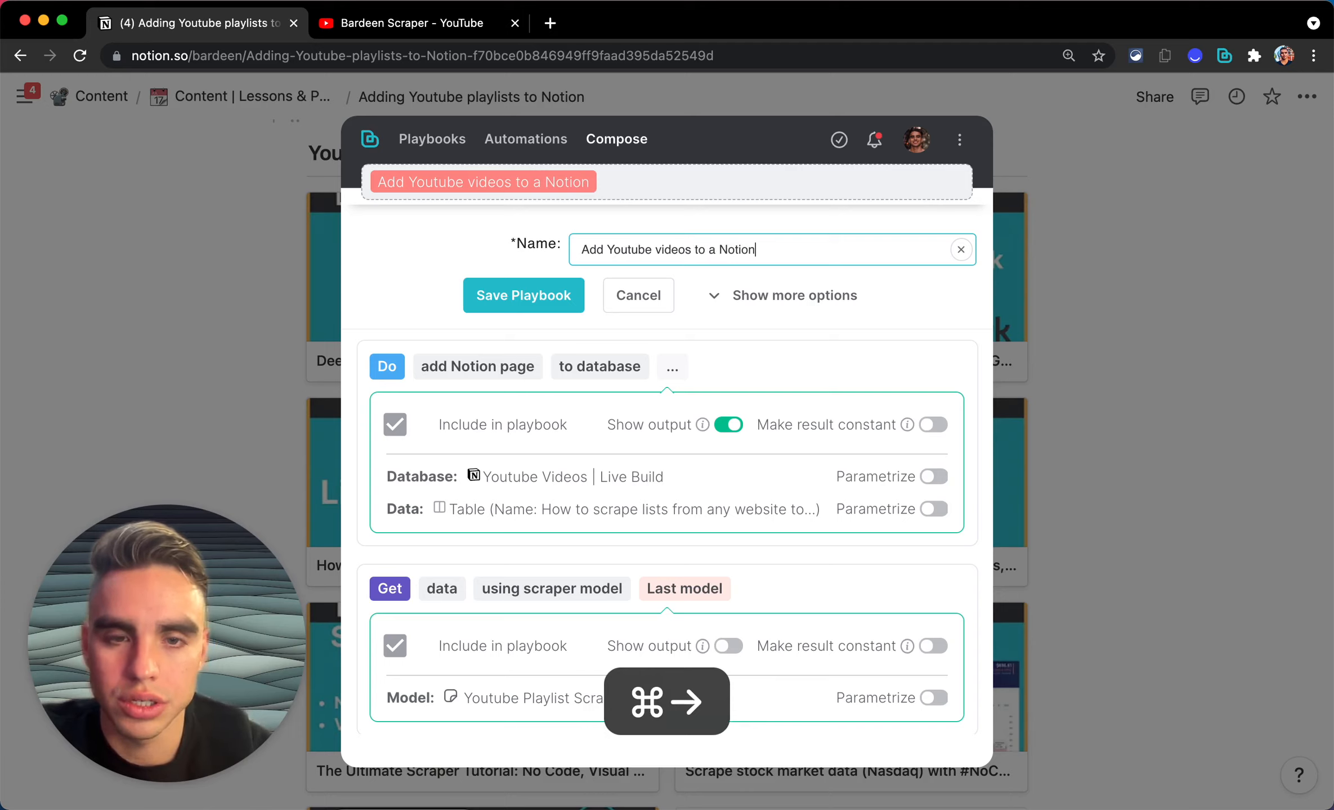
type("database")
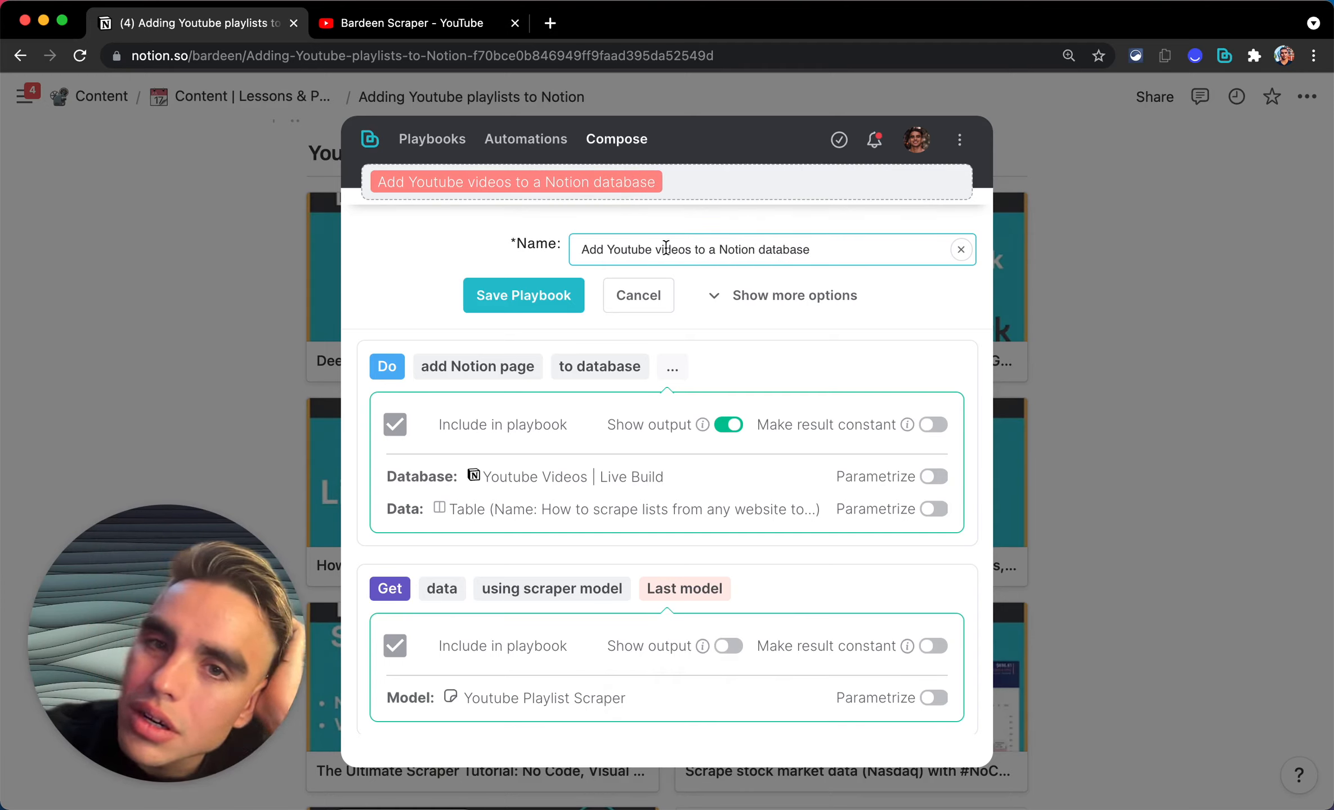
left_click(691, 251)
type("from playl")
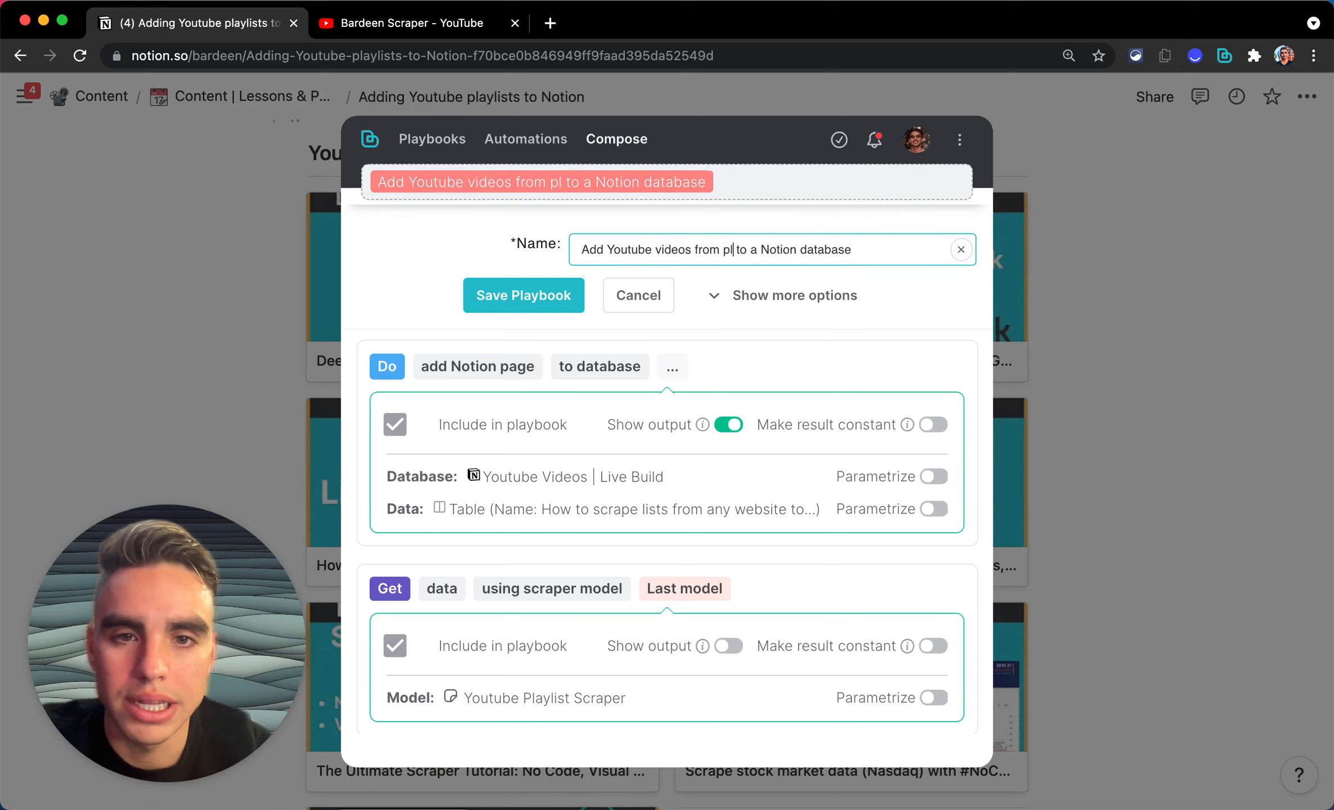
type("ist")
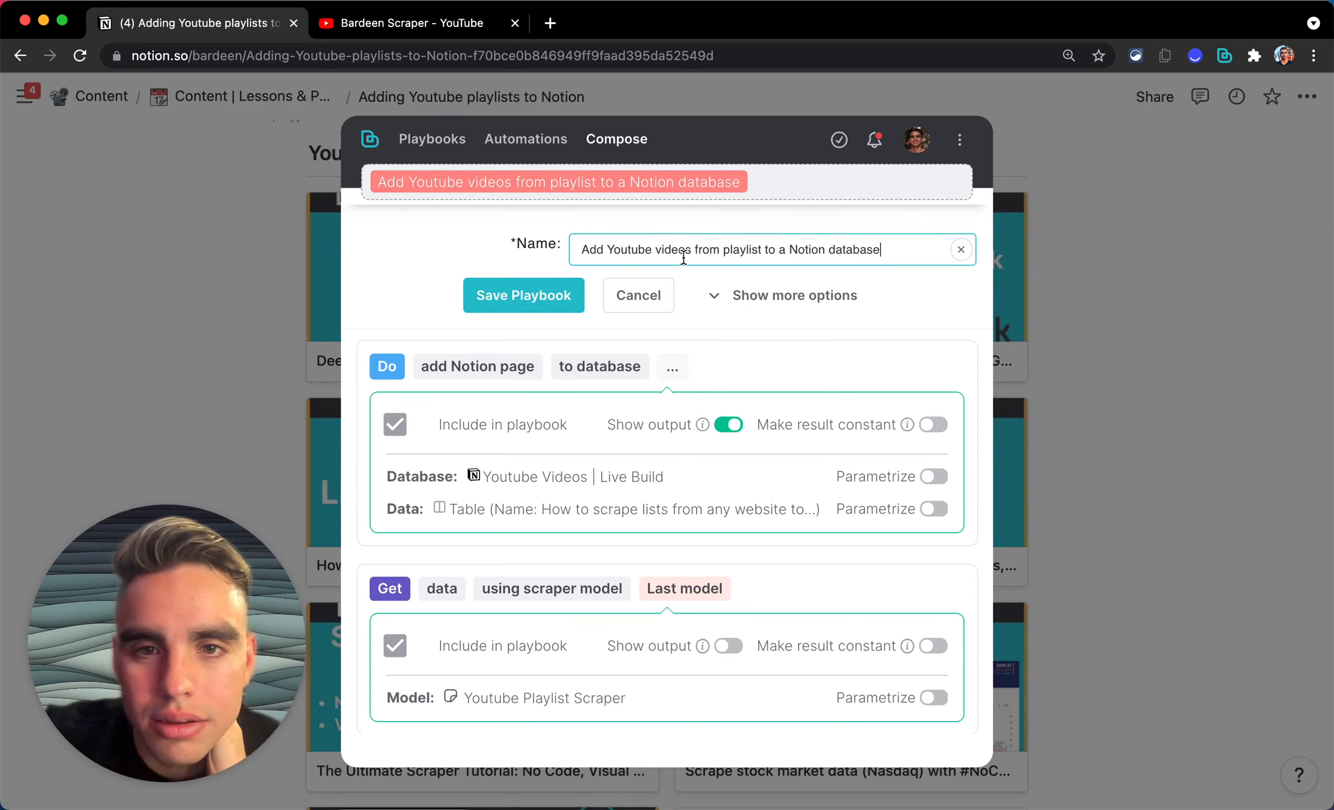
left_click(730, 250)
Step: Make the Notion database a playbook input and change its prefix from 'with' to 'to'
type("a")
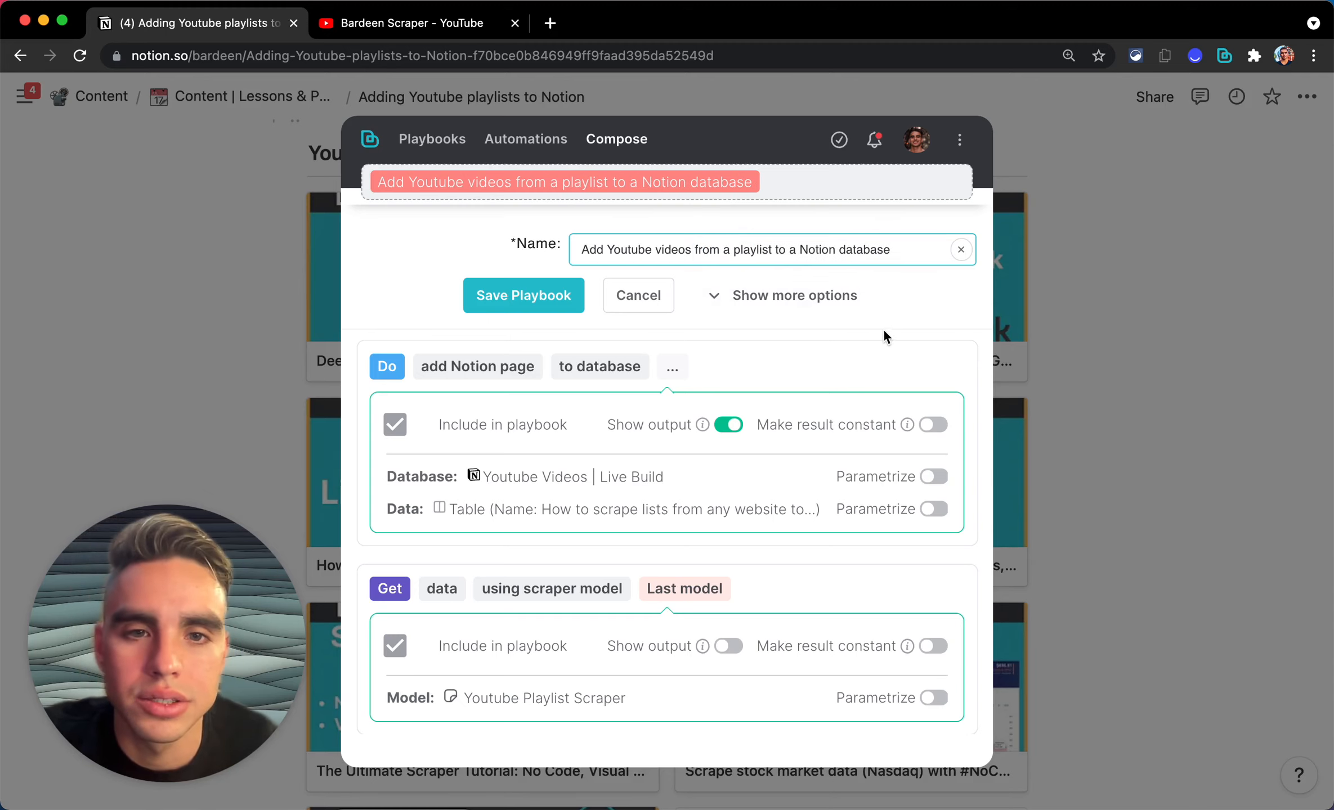
scroll(883, 331, "down", 3)
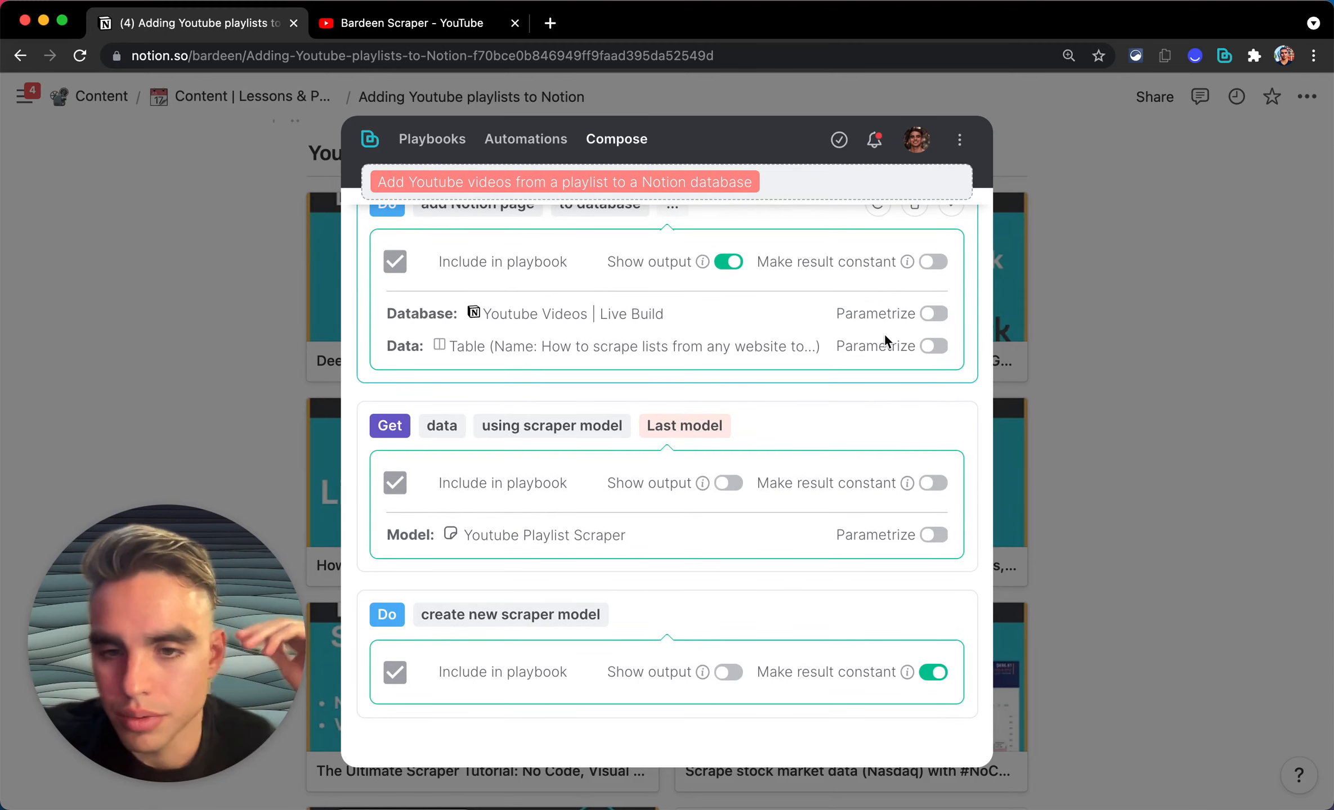
scroll(838, 428, "up", 1)
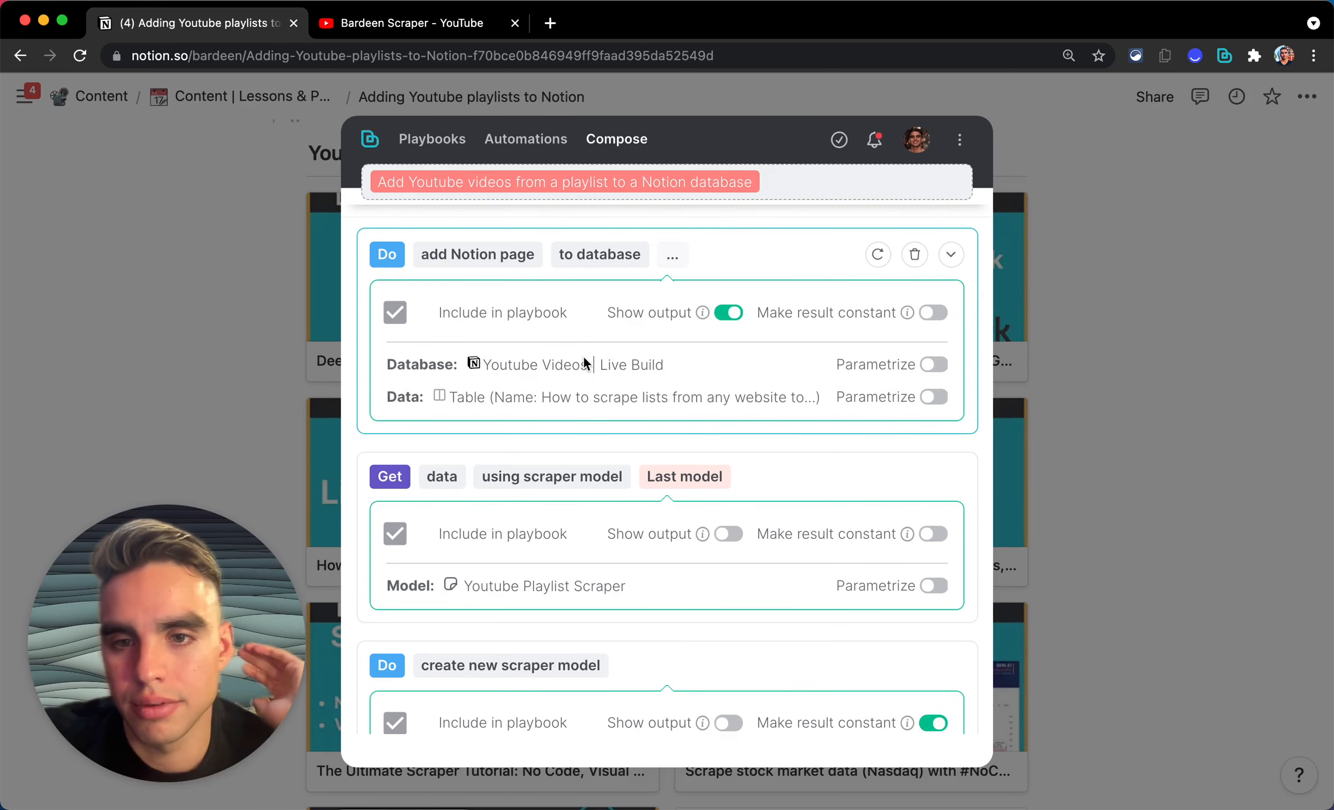
left_click(935, 365)
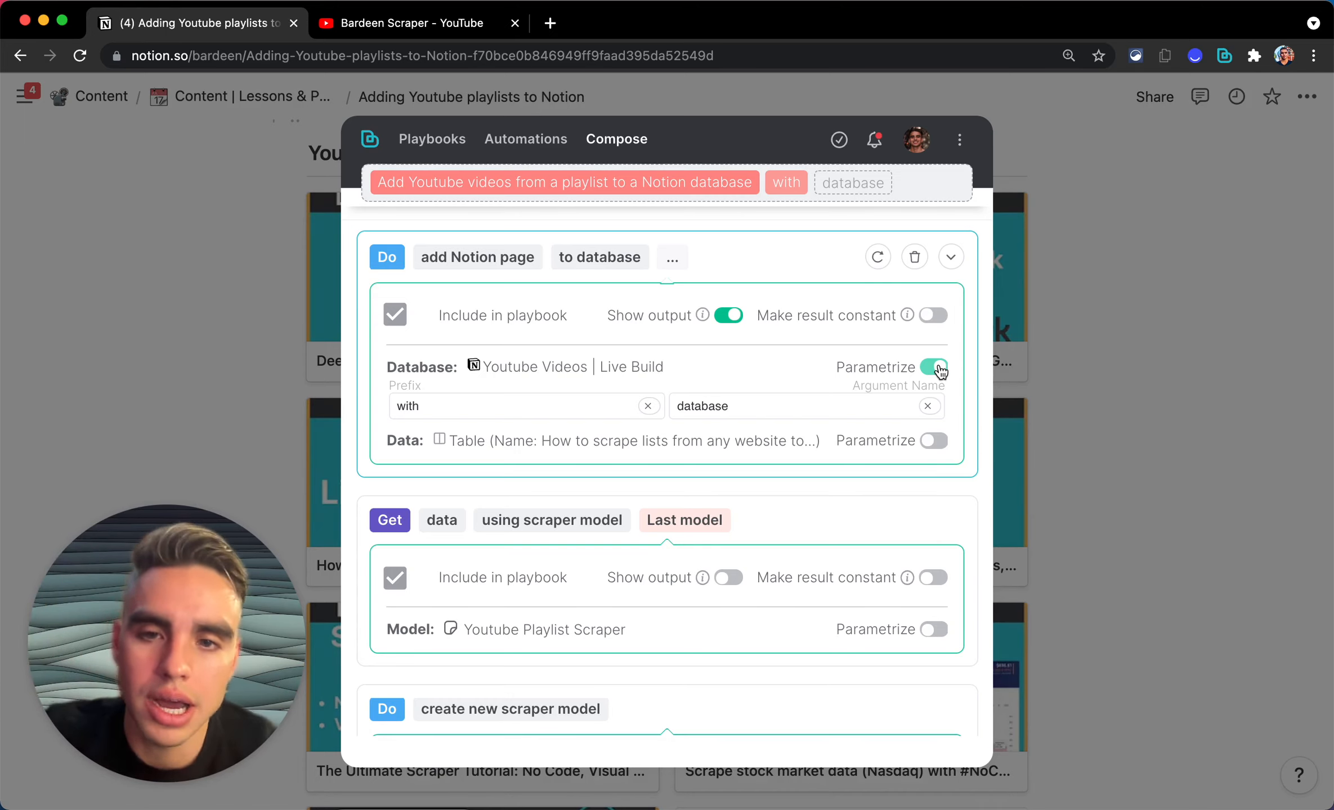
left_click(706, 408)
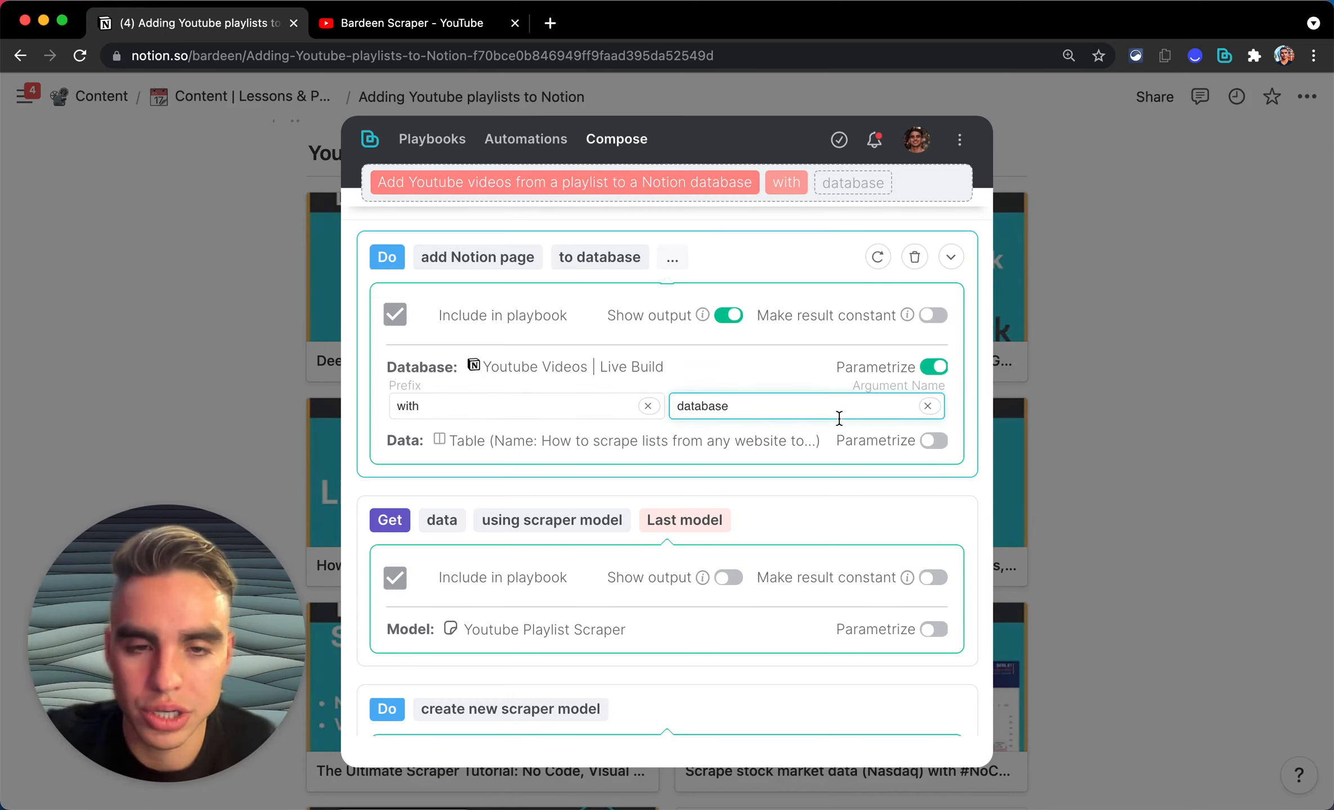
left_click(757, 354)
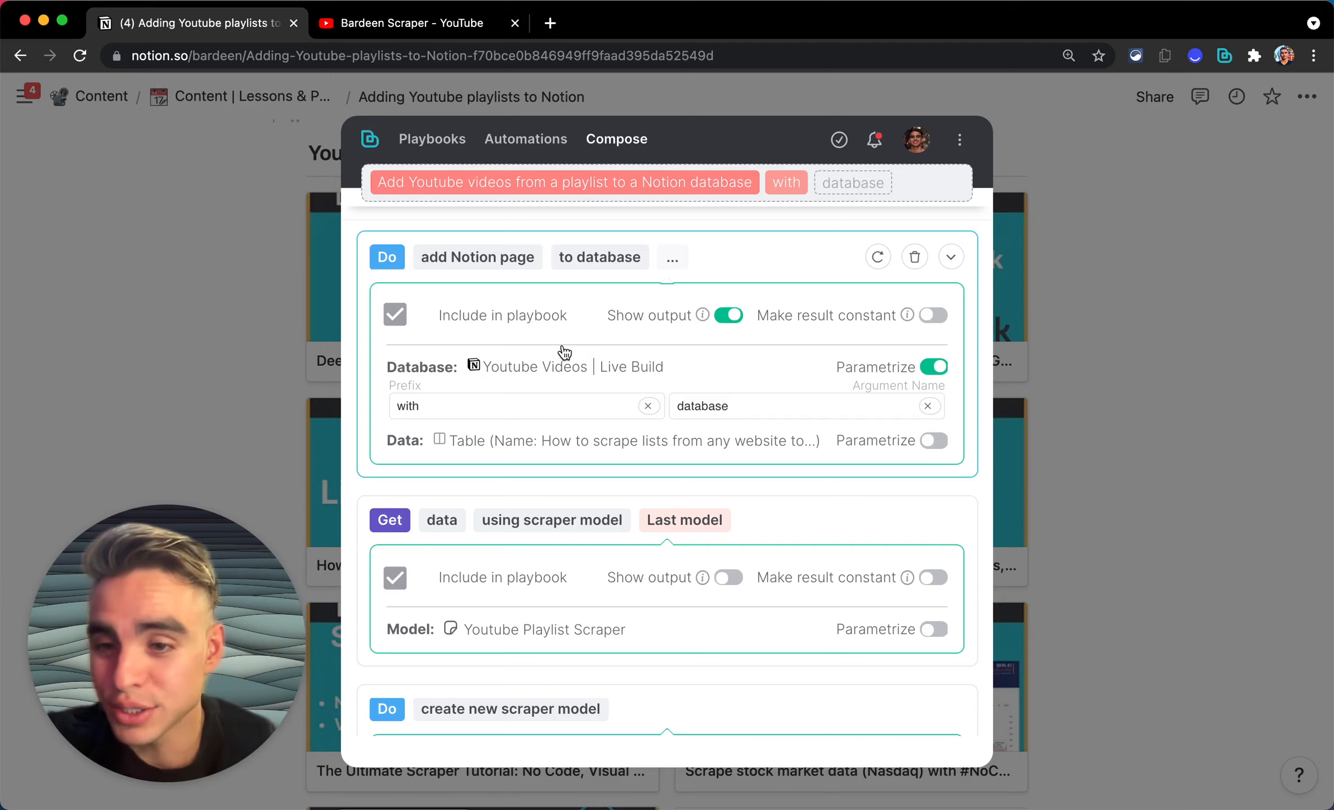
left_click(550, 405)
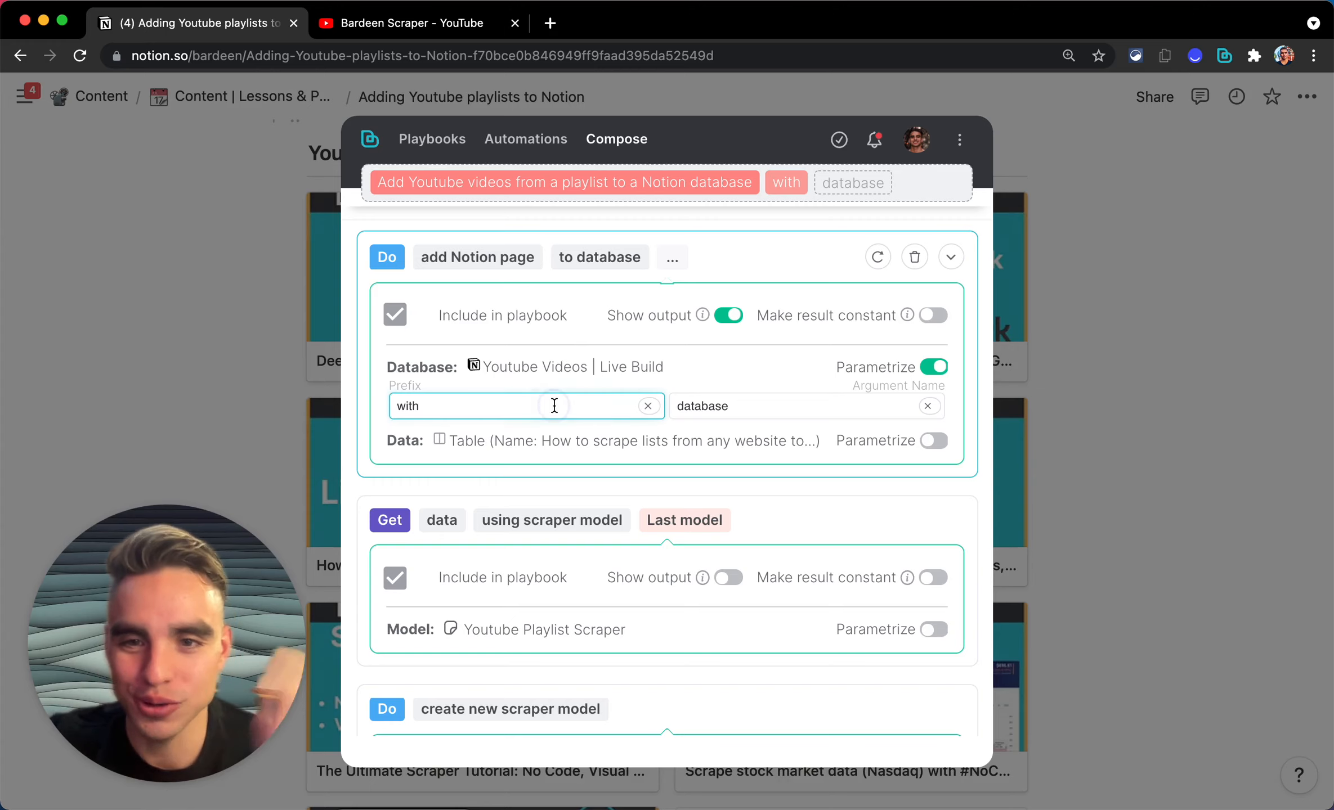
key("super+a")
key("BackSpace")
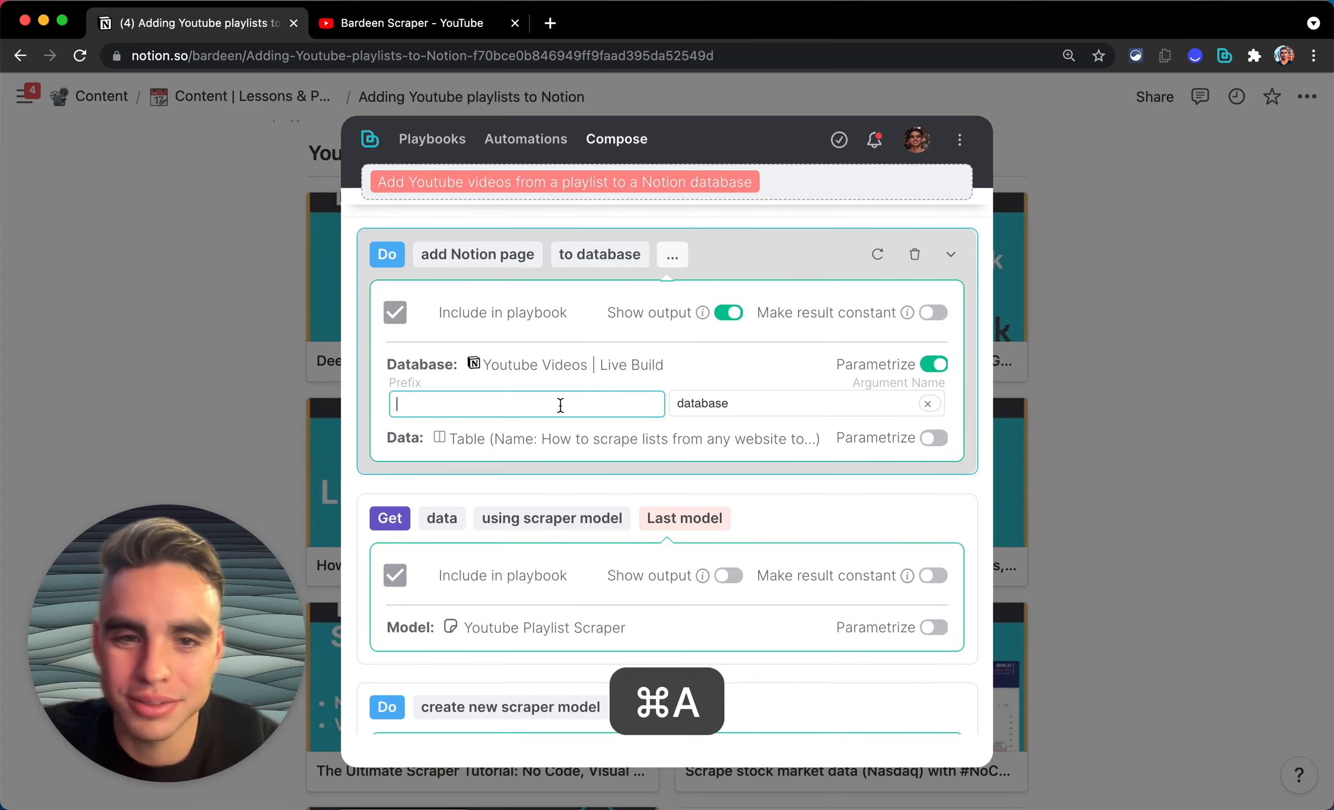
type("to")
left_click(825, 406)
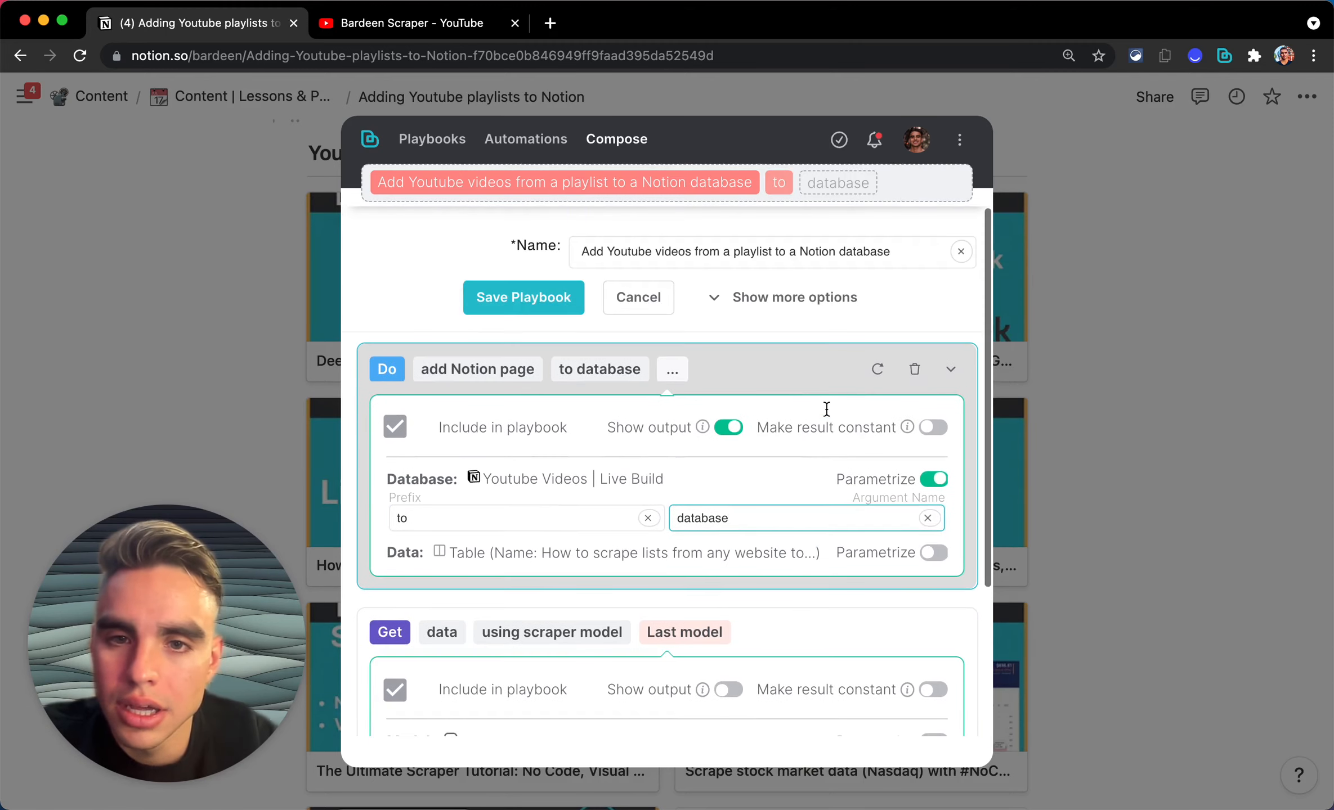
Step: Give the playbook a grey-blue colour and save it
left_click(739, 308)
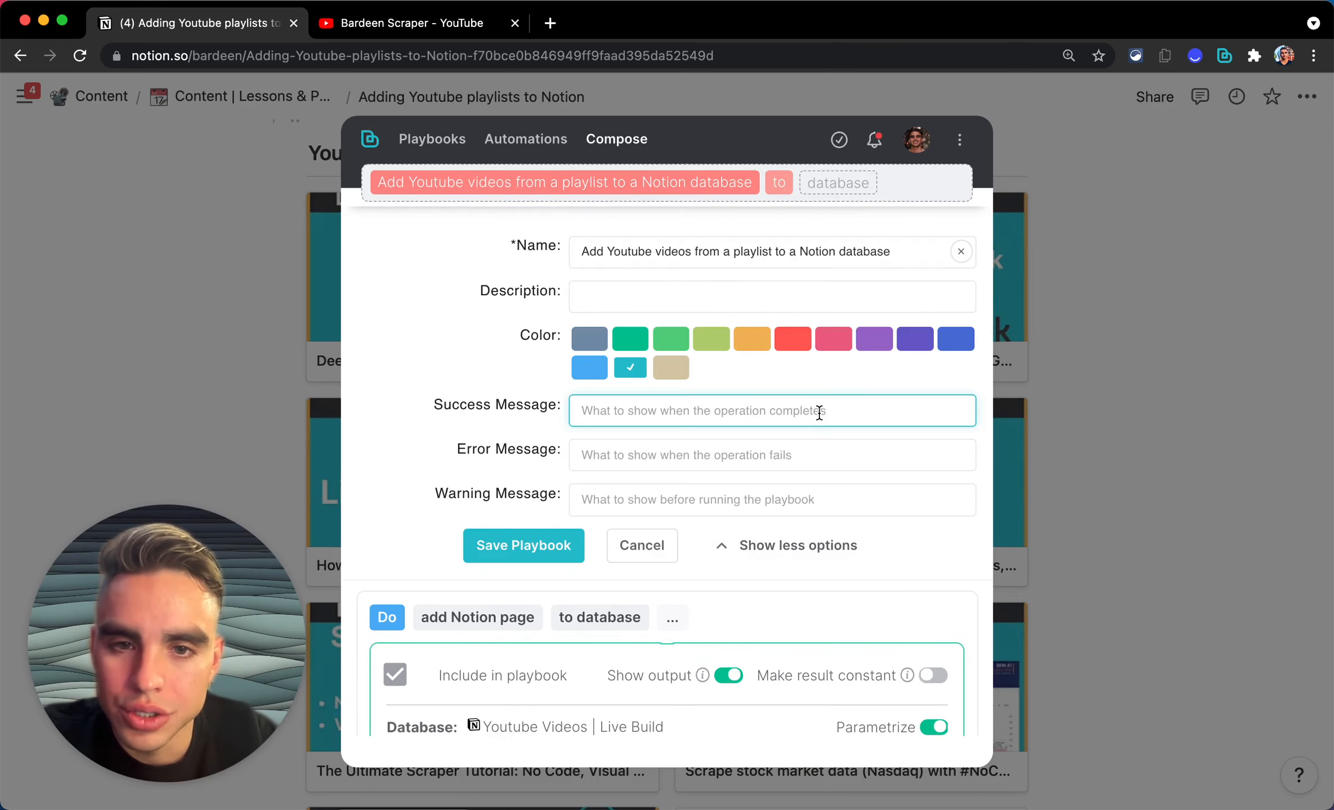
left_click(589, 339)
left_click(563, 546)
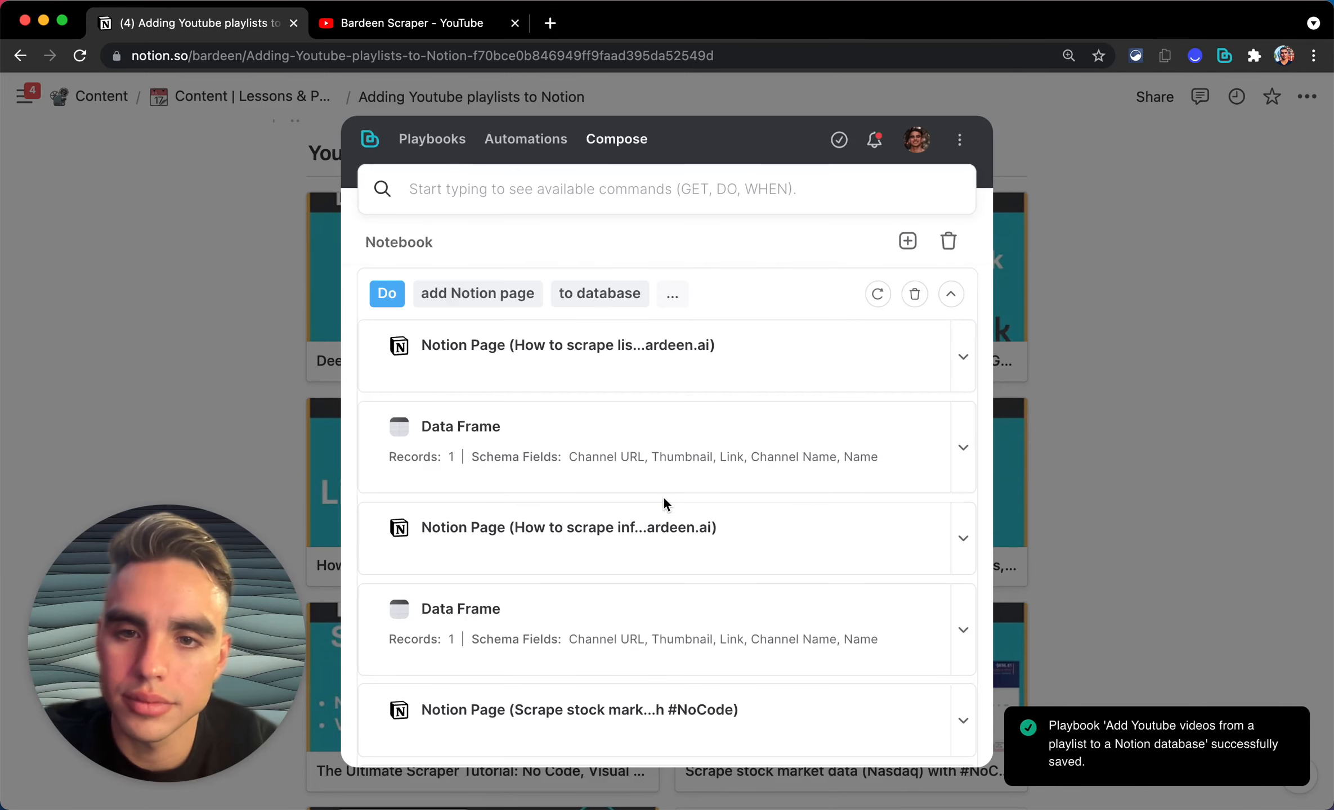
Step: Check the new playbook in the pinned list, close Bardeen and return to the YouTube tab
left_click(440, 160)
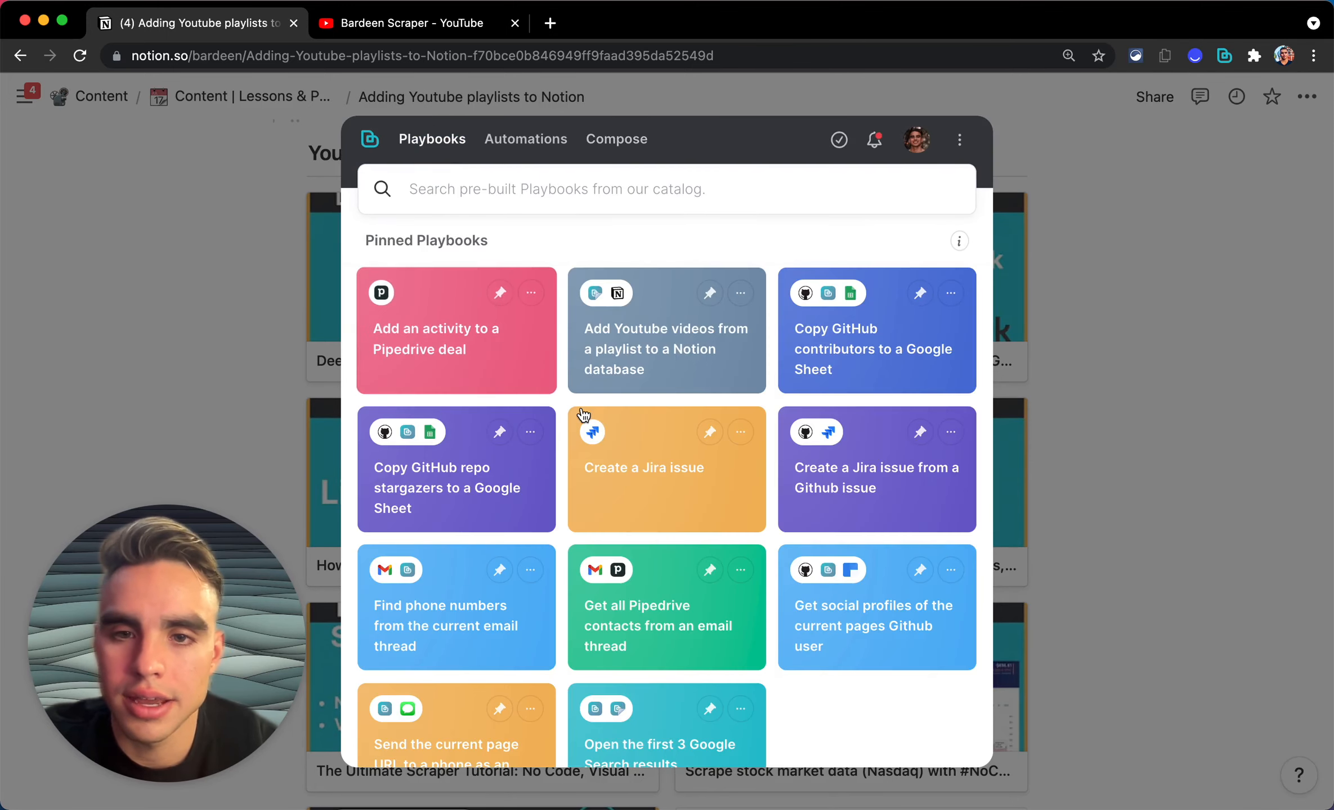
scroll(584, 416, "down", 3)
scroll(611, 342, "up", 3)
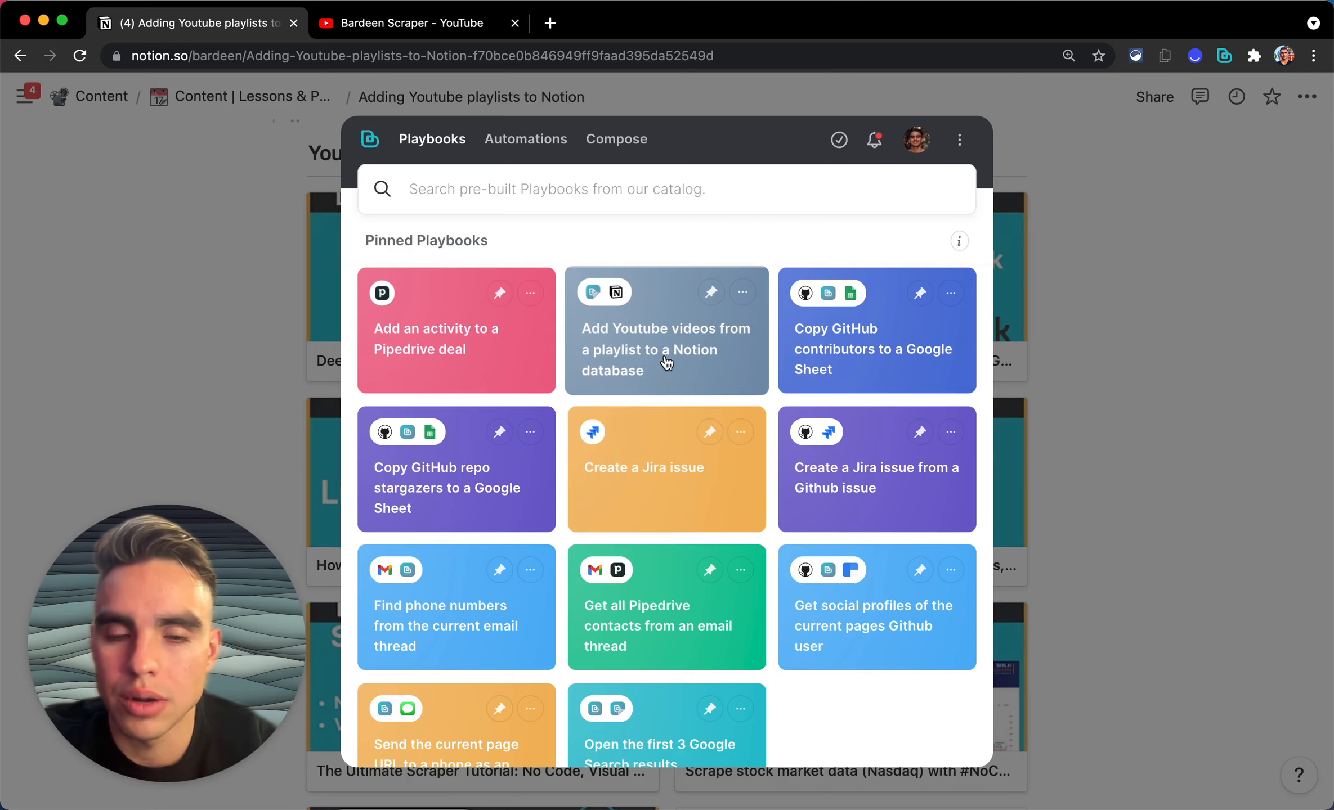
left_click(1136, 378)
left_click(481, 24)
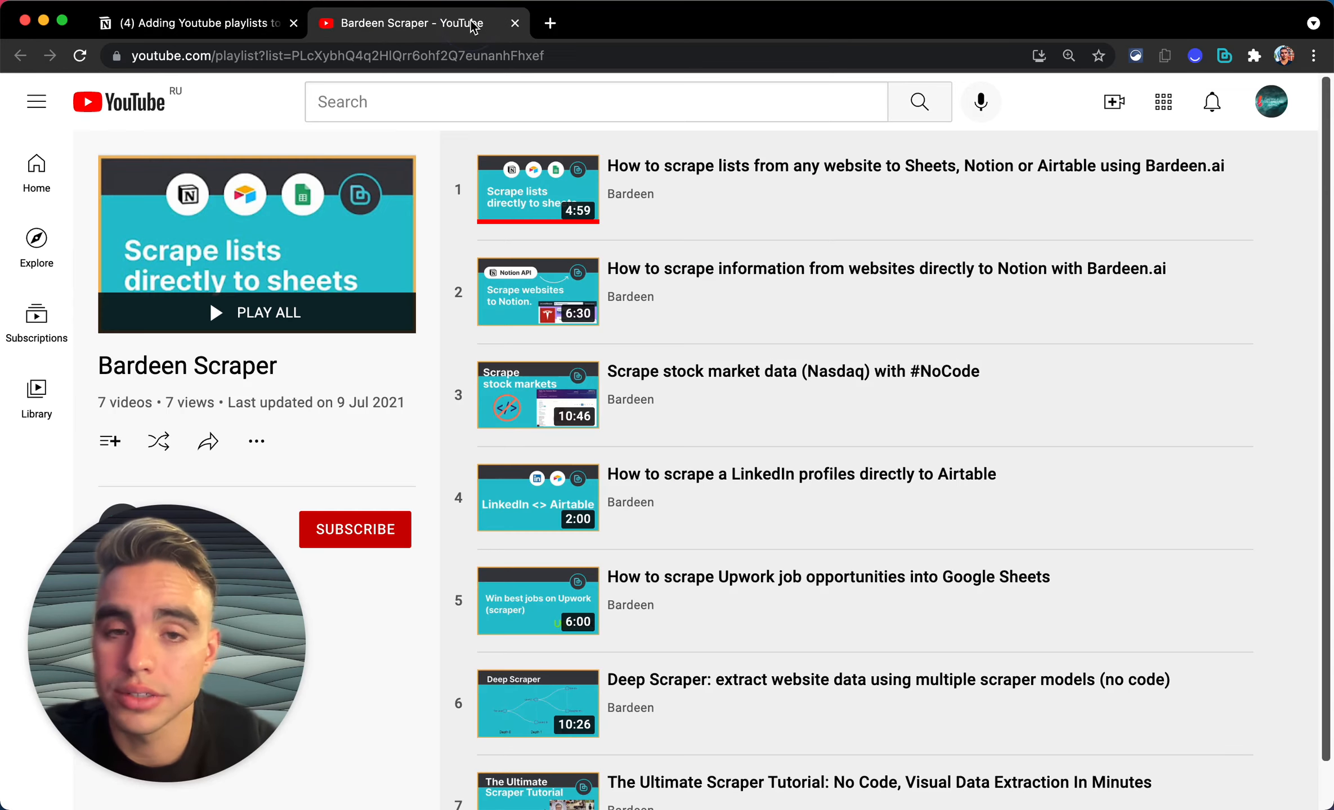
Step: Search YouTube for 'no code playlists' and filter the results to playlists
left_click(544, 88)
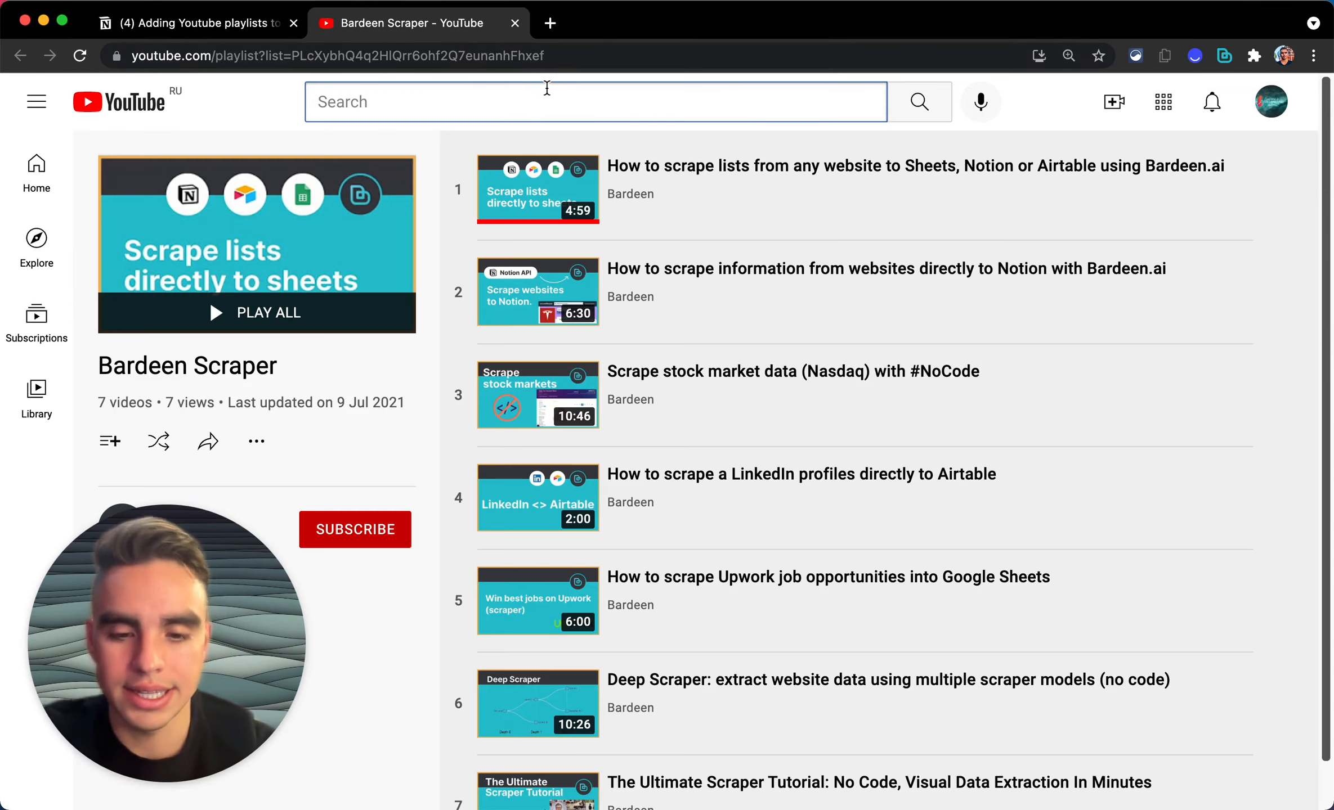
type("no ")
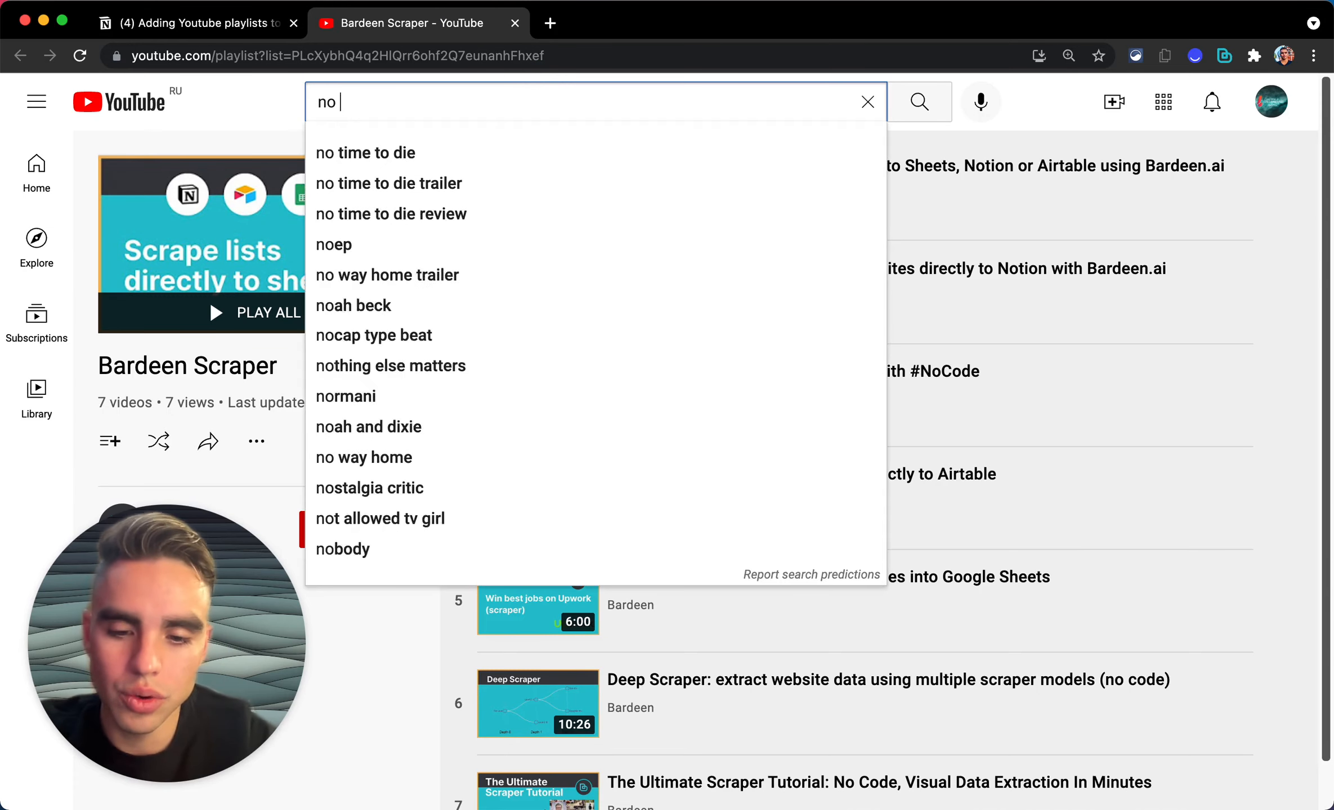
type("code playlists")
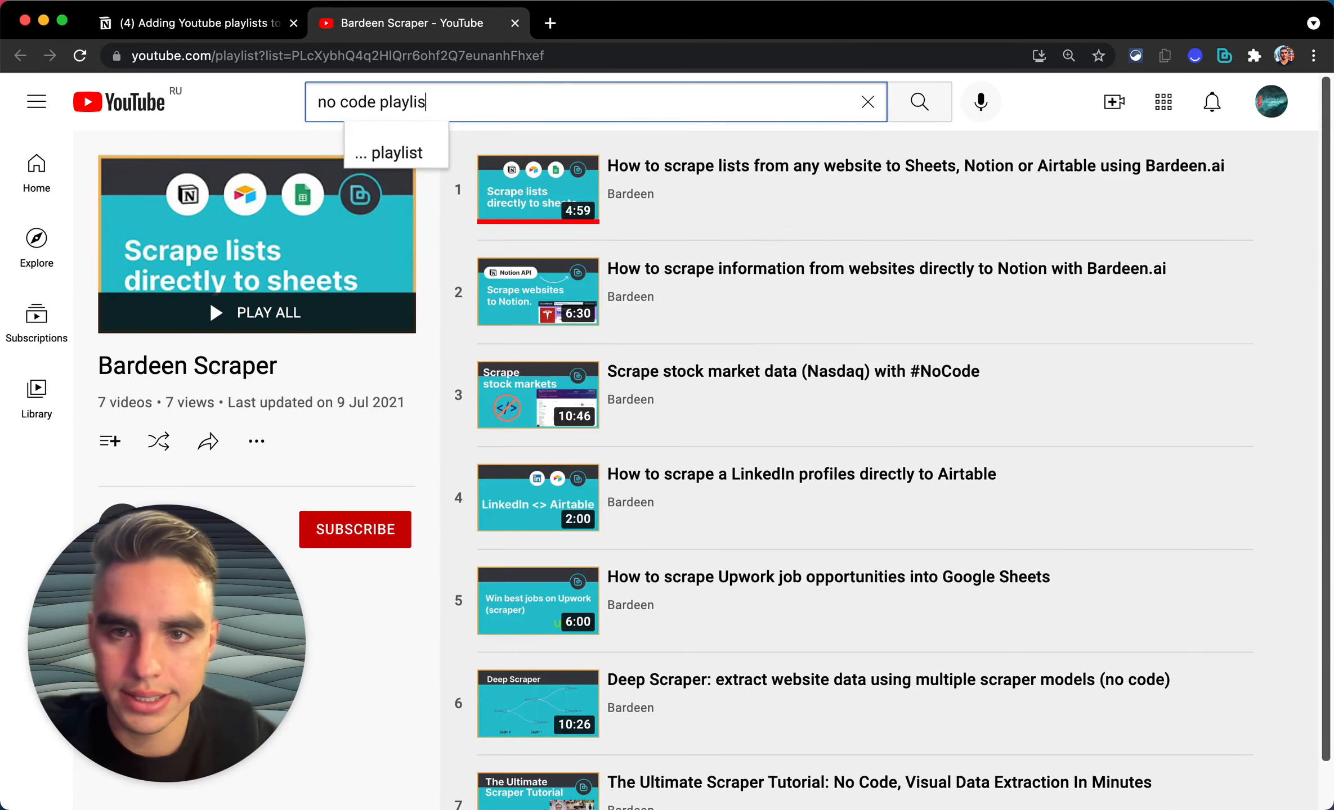
key("Return")
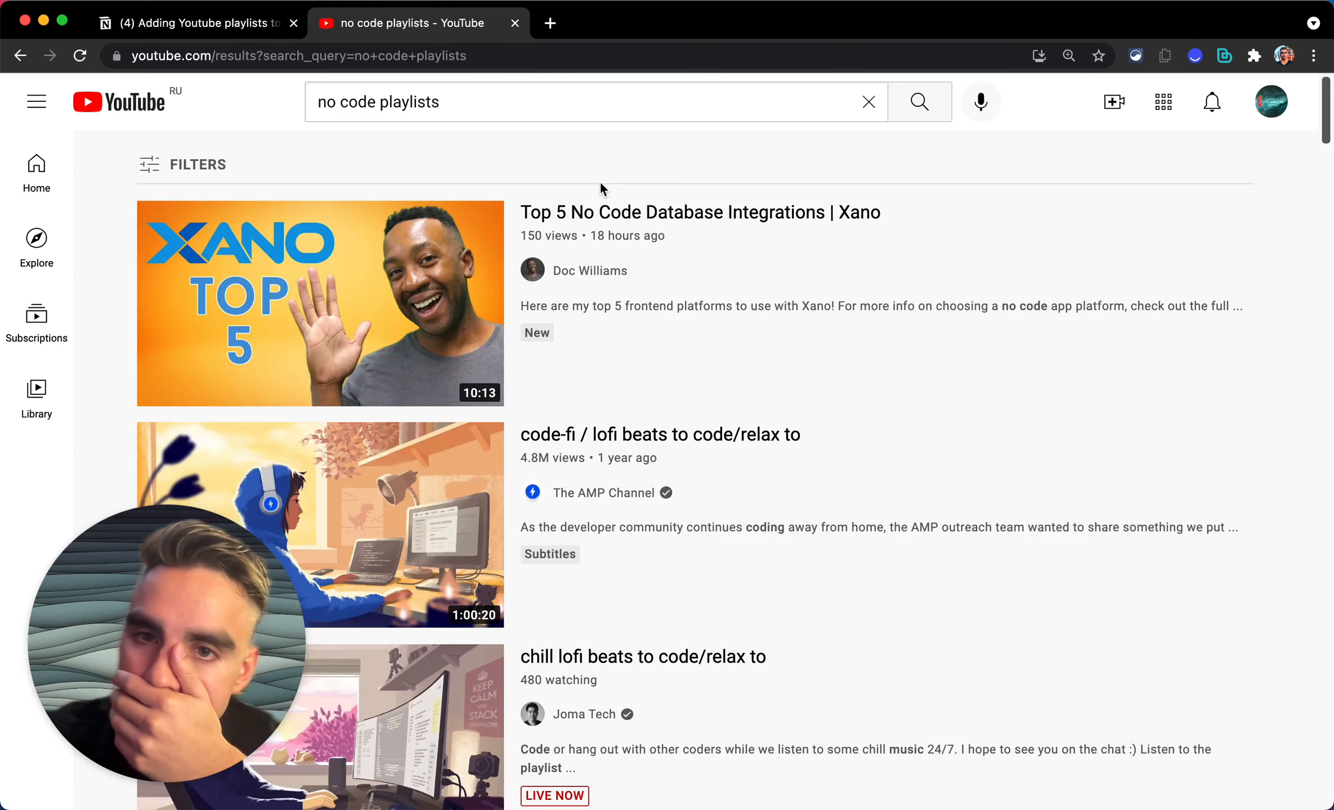
left_click(225, 168)
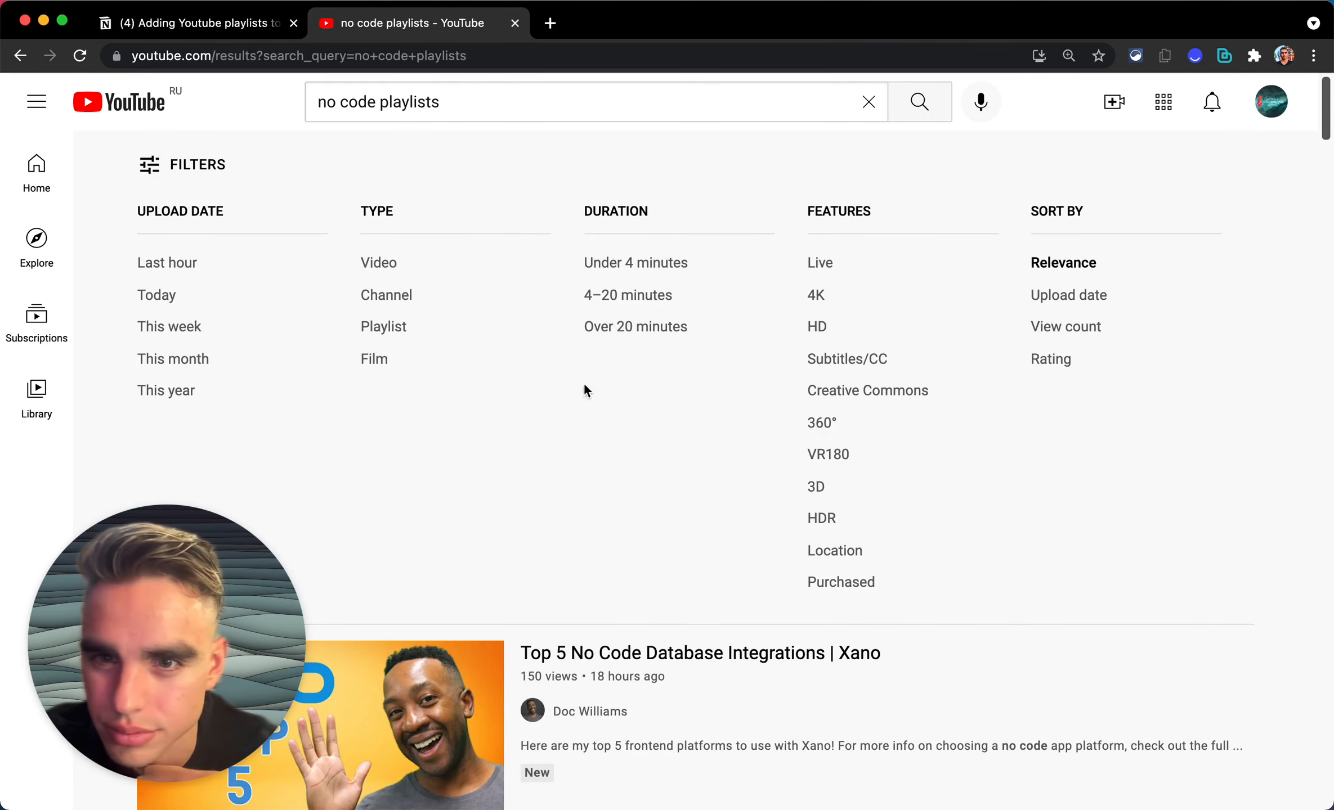
left_click(387, 331)
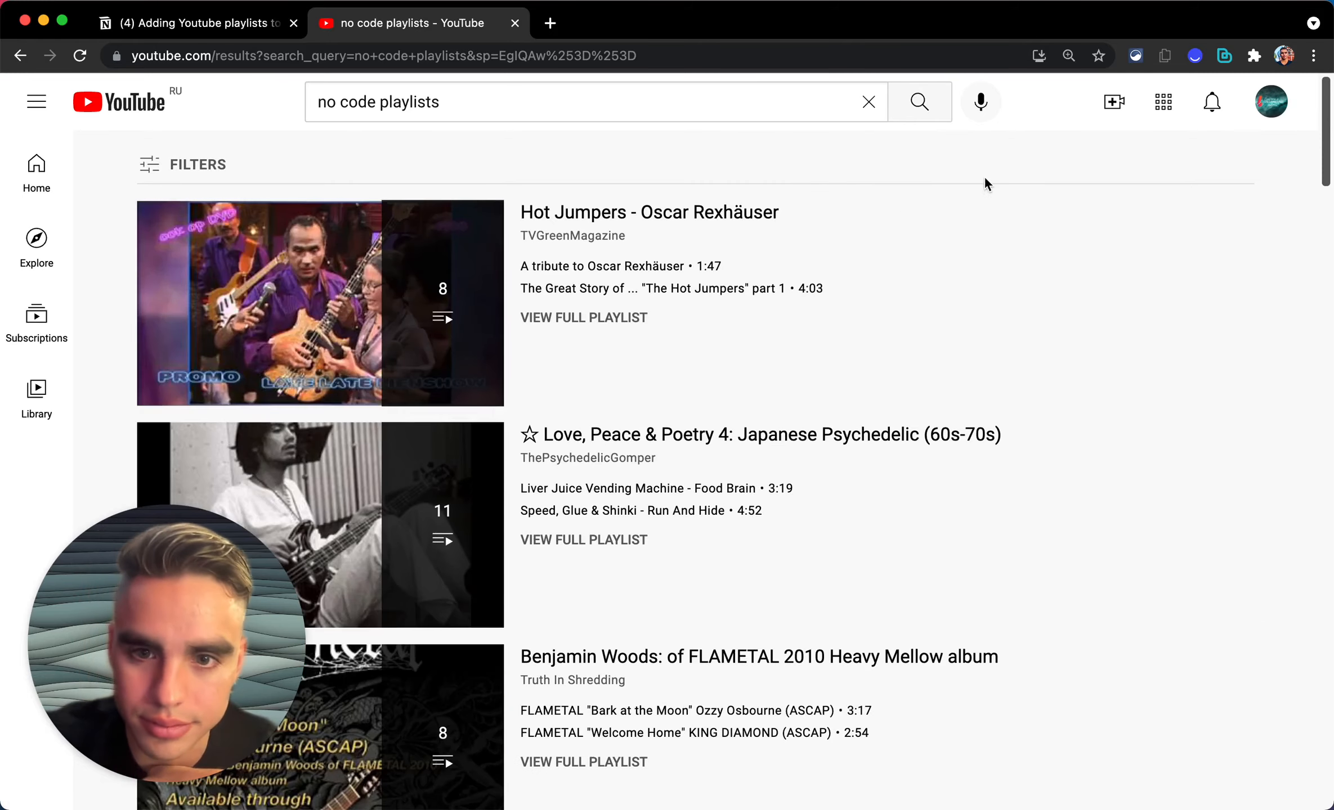
scroll(966, 455, "down", 2)
scroll(967, 455, "down", 12)
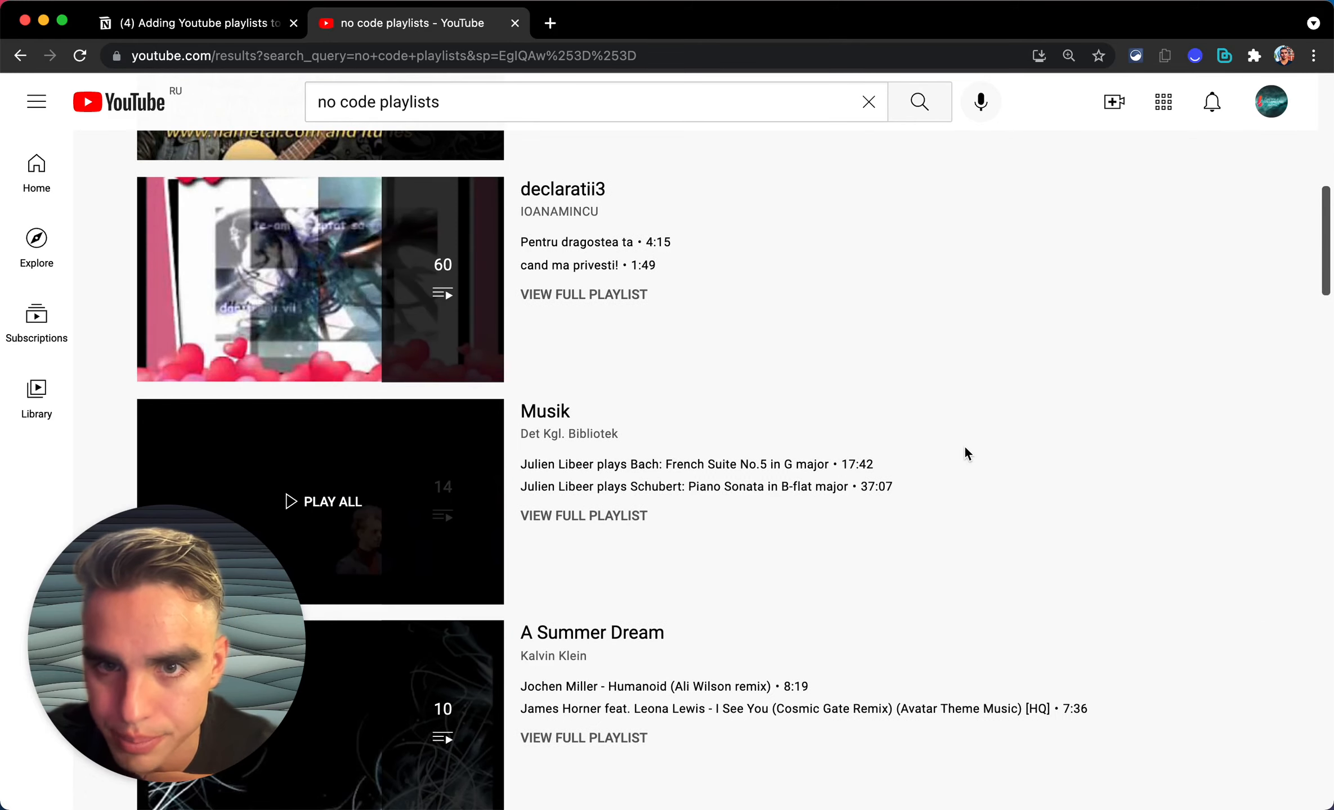
scroll(966, 451, "up", 2)
Step: Narrow the search to 'nocode' and limit the results to playlists
double_click(435, 100)
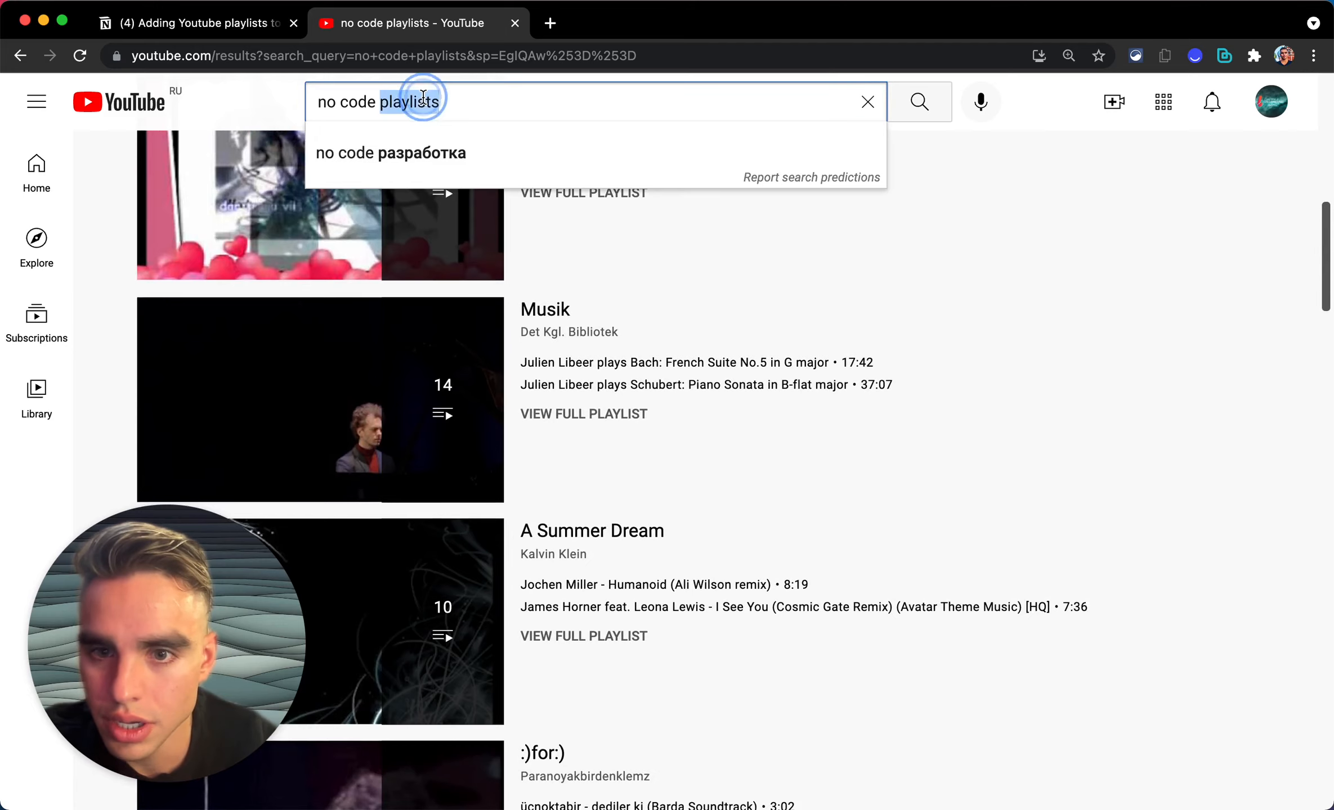
key("BackSpace")
key("Return")
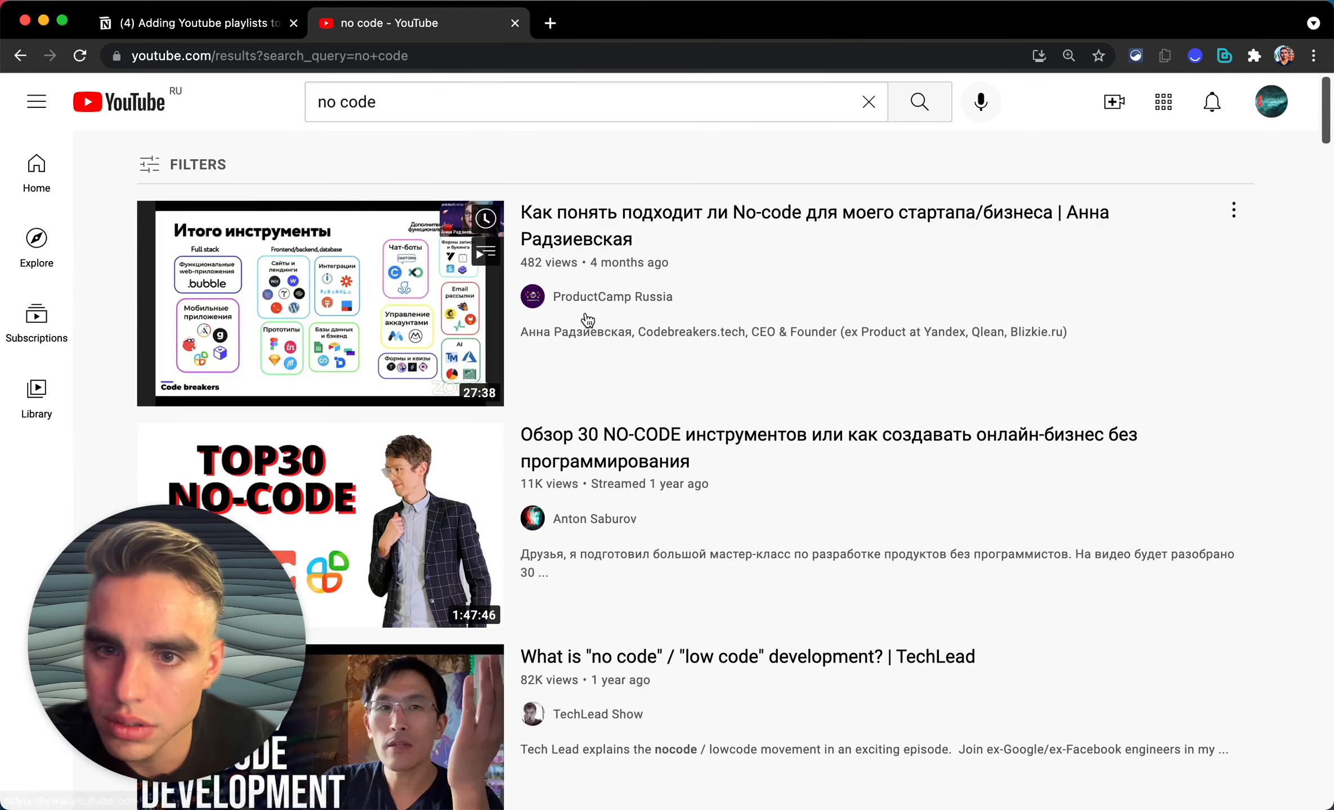
left_click(151, 165)
left_click(341, 101)
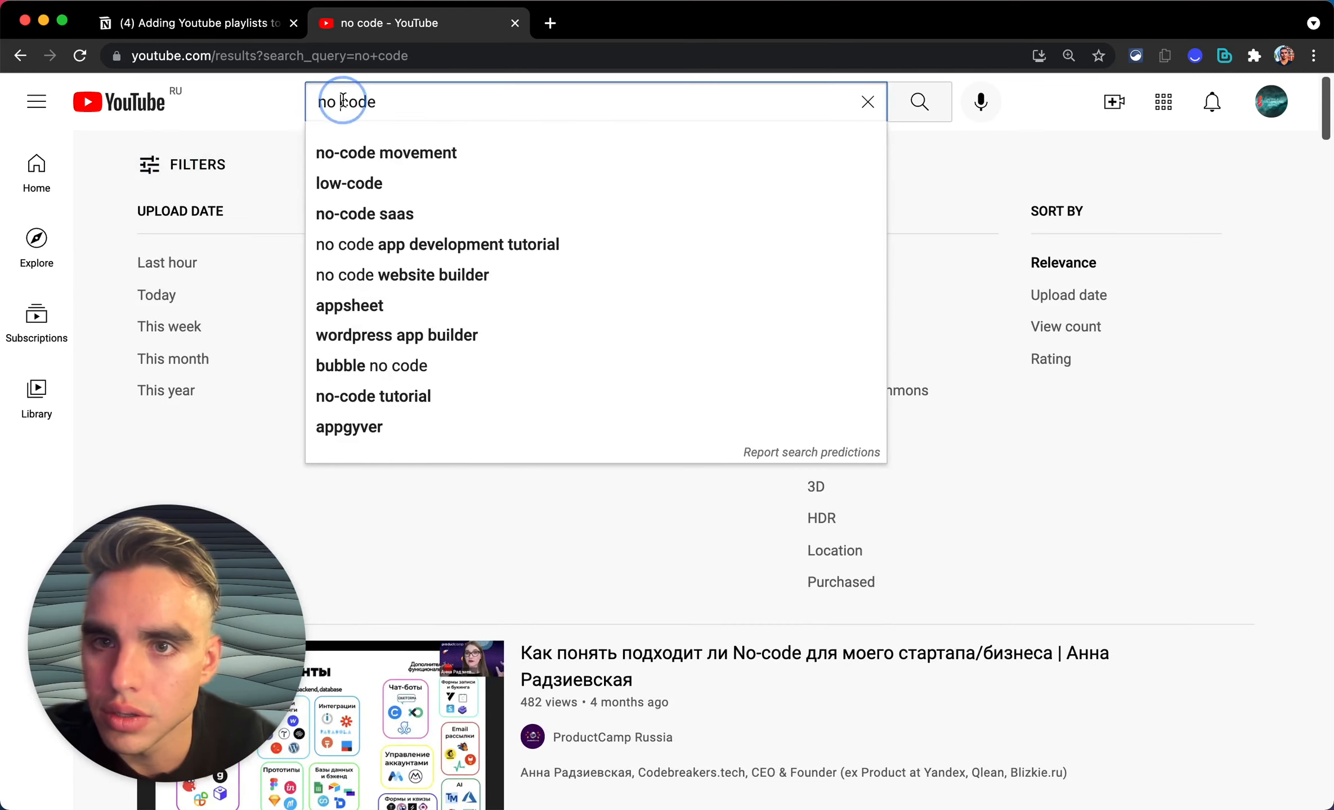
key("BackSpace")
key("Return")
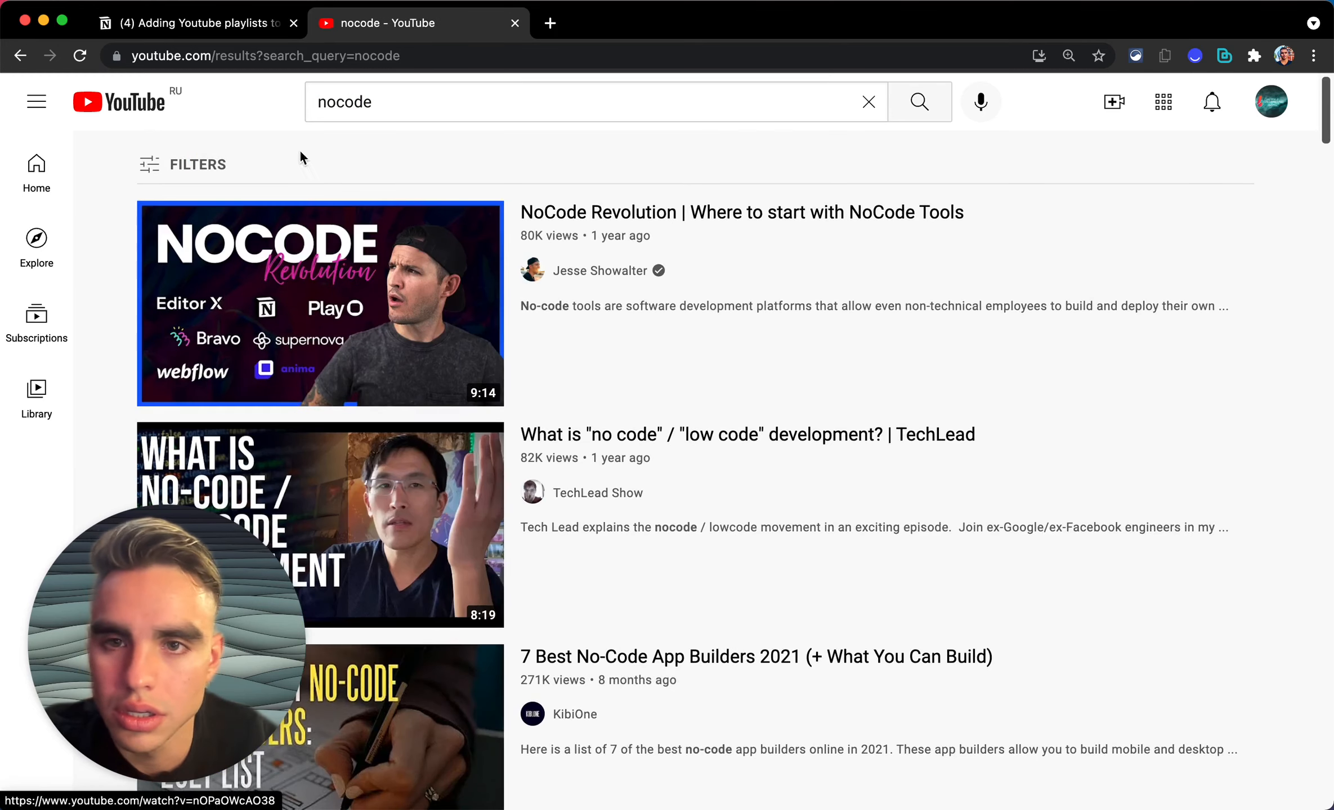
left_click(172, 164)
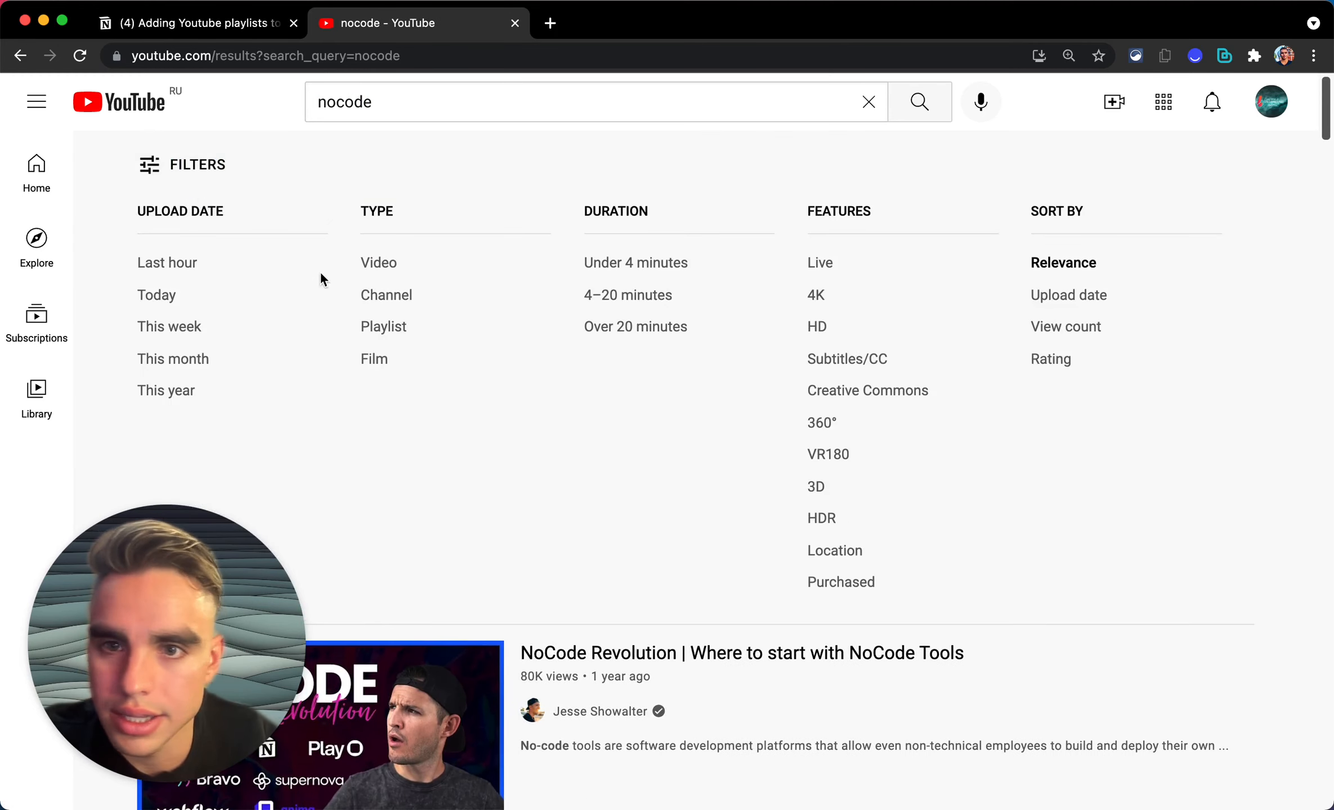
left_click(388, 327)
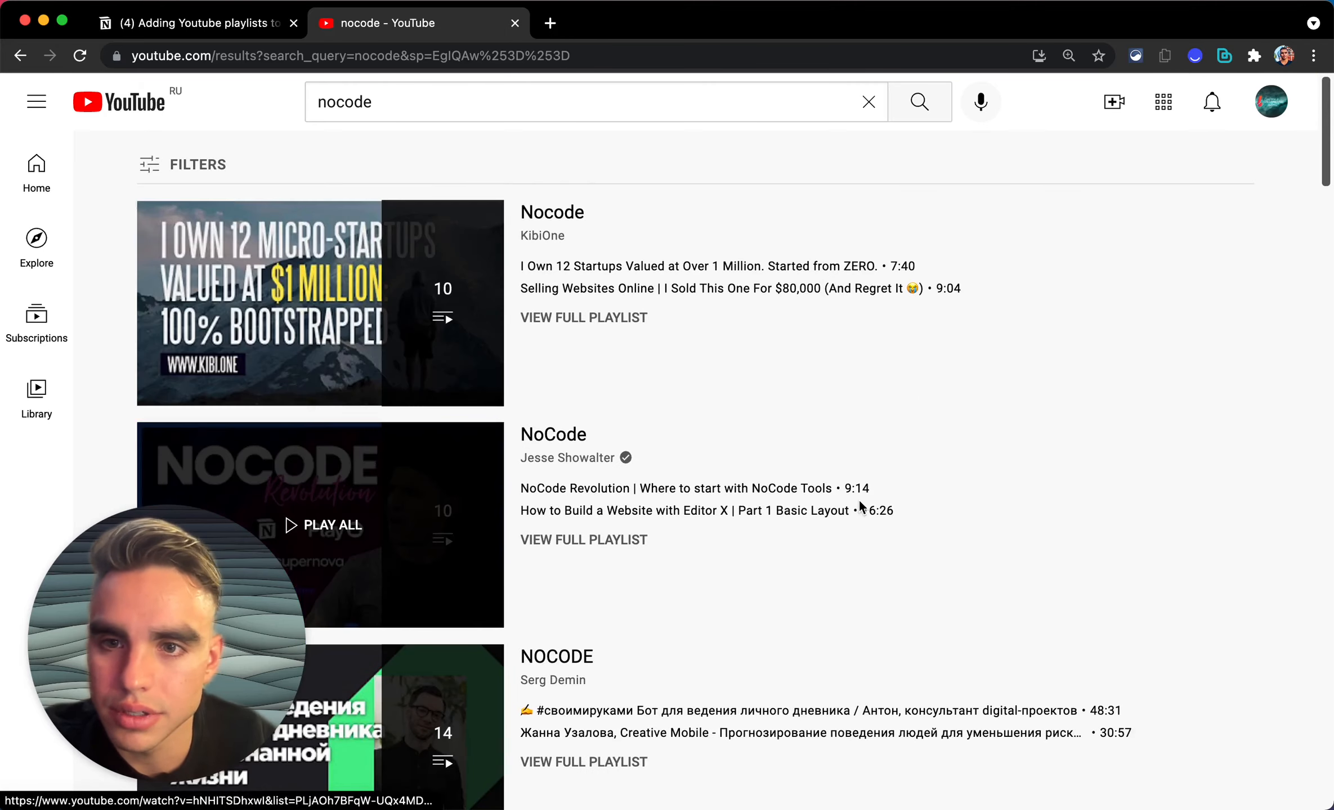
Step: Open the full page of the 91-video Nocode playlist
scroll(861, 509, "down", 3)
scroll(881, 647, "down", 4)
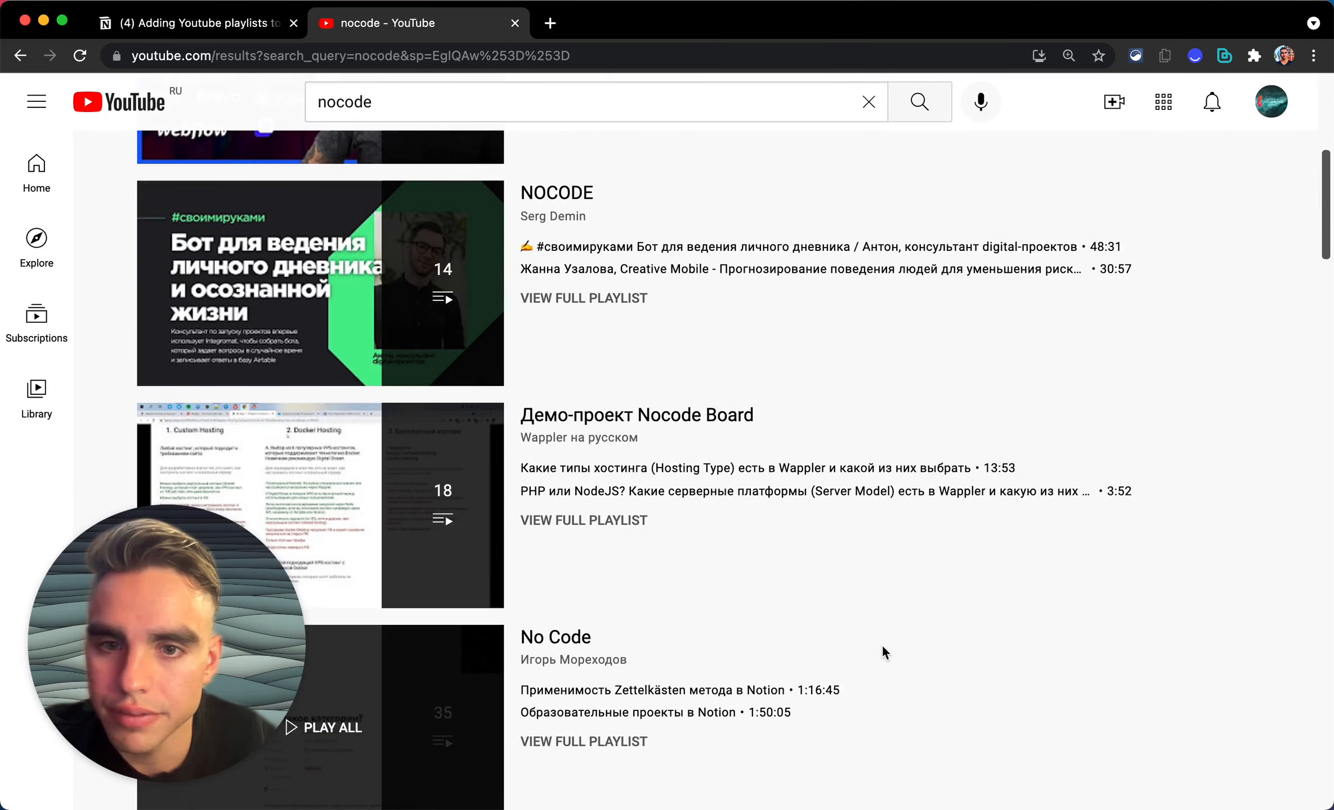
scroll(886, 654, "down", 5)
scroll(887, 661, "down", 2)
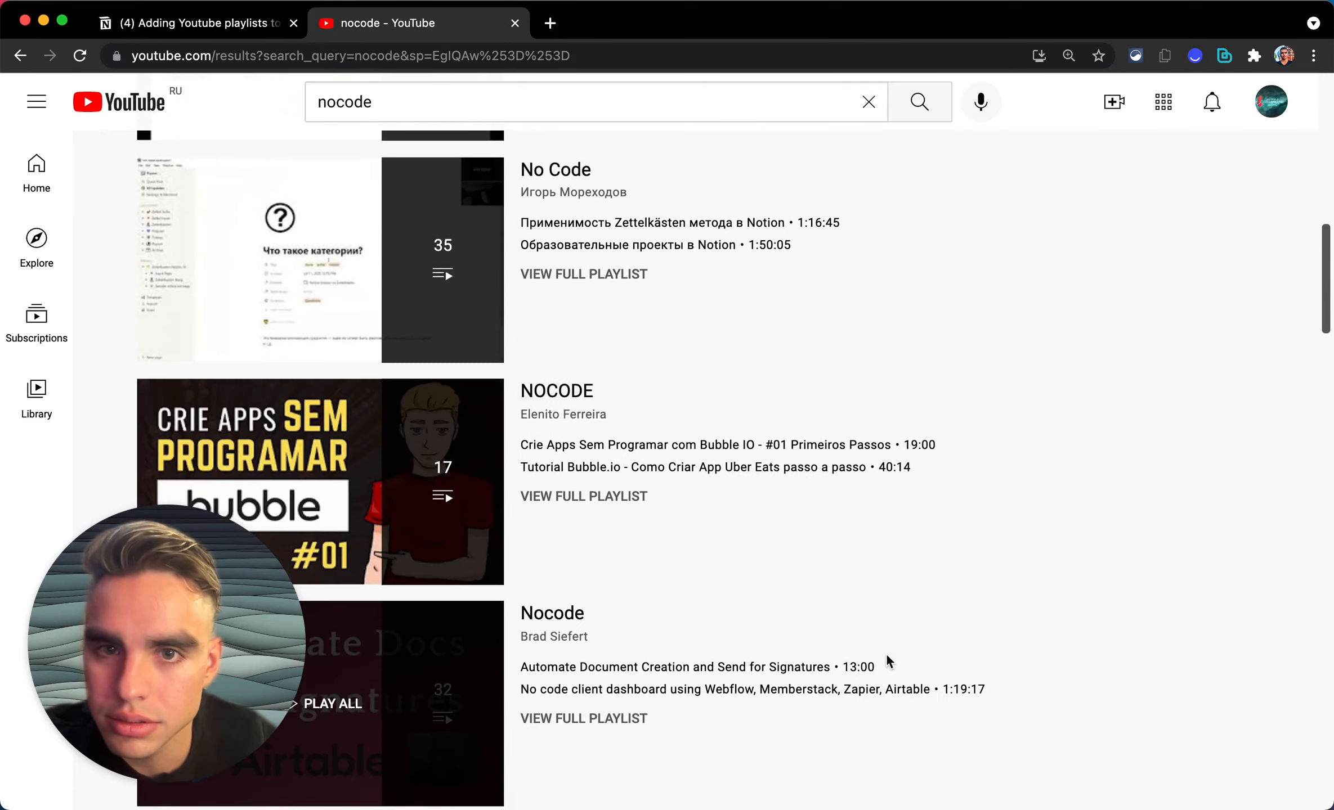
scroll(887, 661, "down", 12)
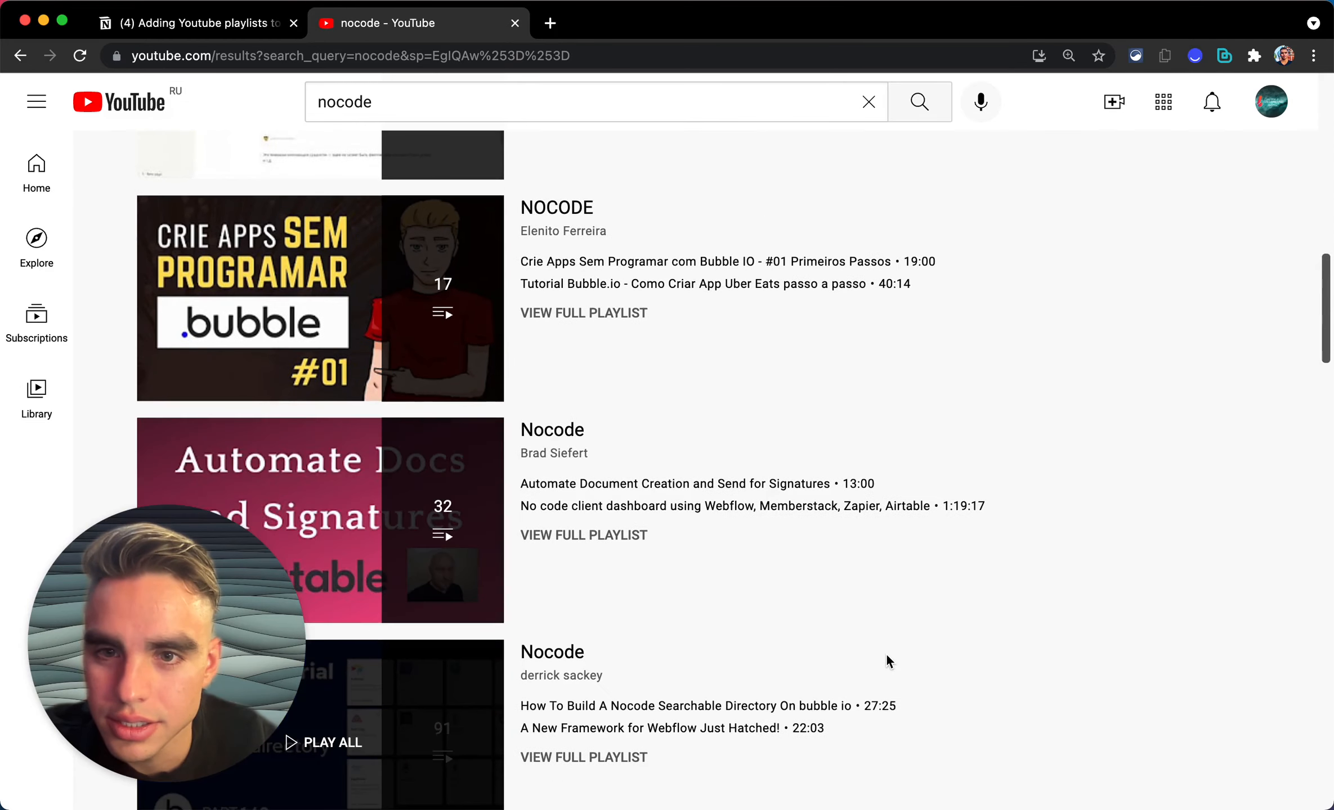
scroll(887, 657, "up", 2)
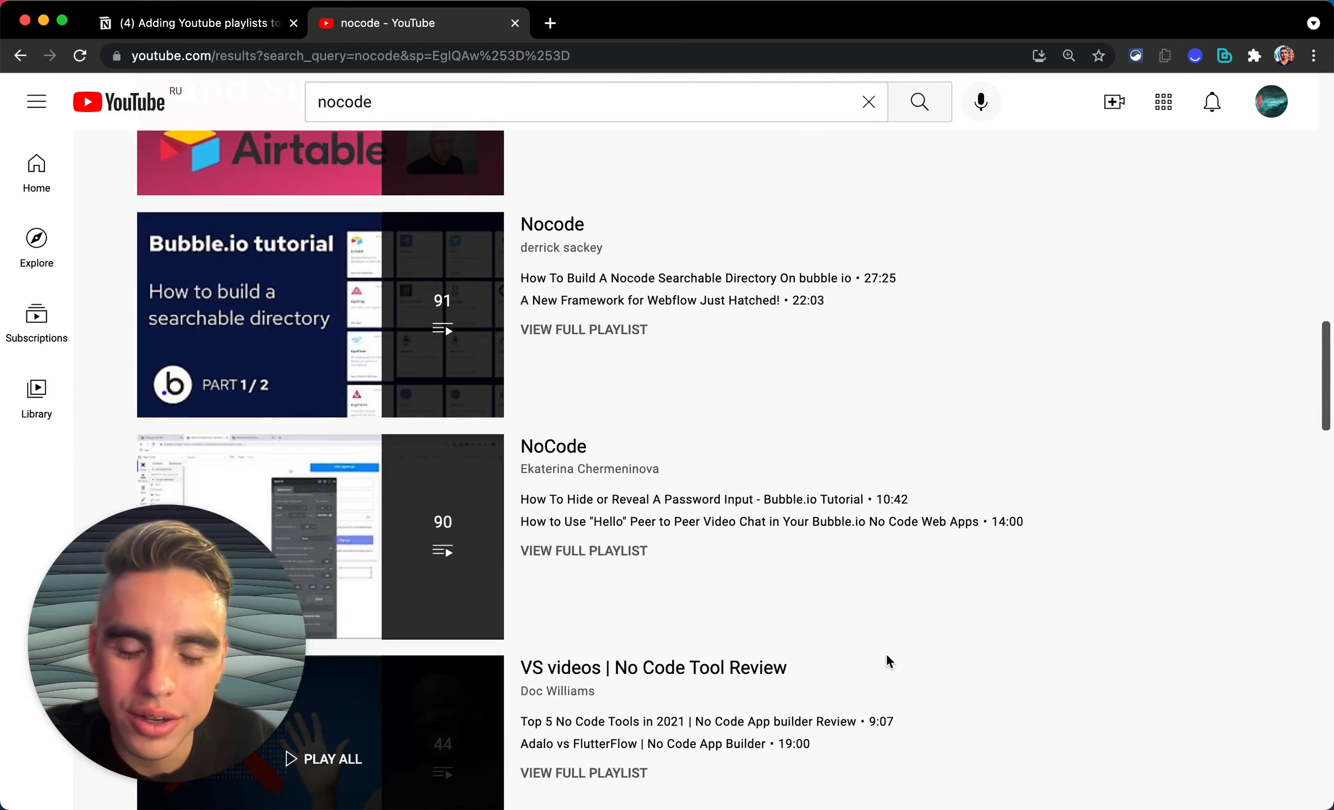
left_click(771, 419)
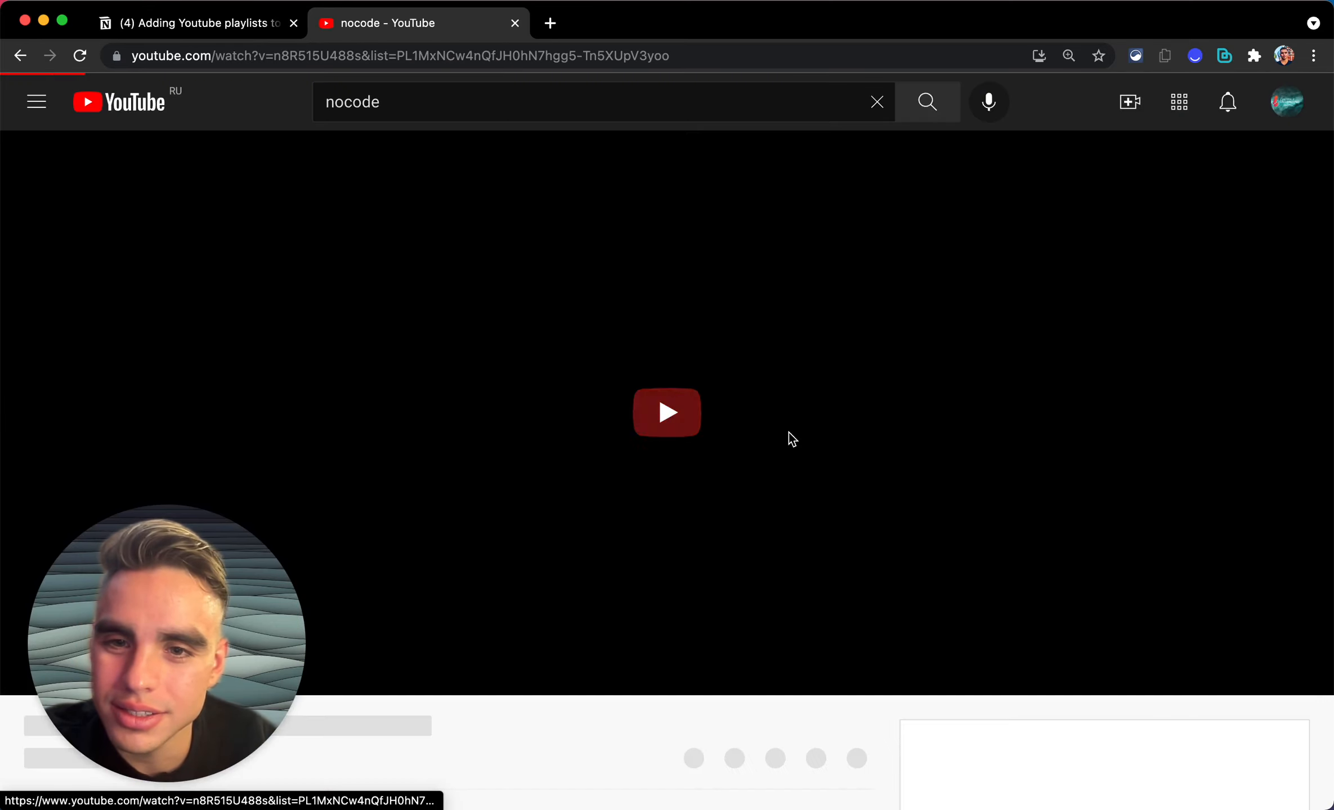
key("super+bracketleft")
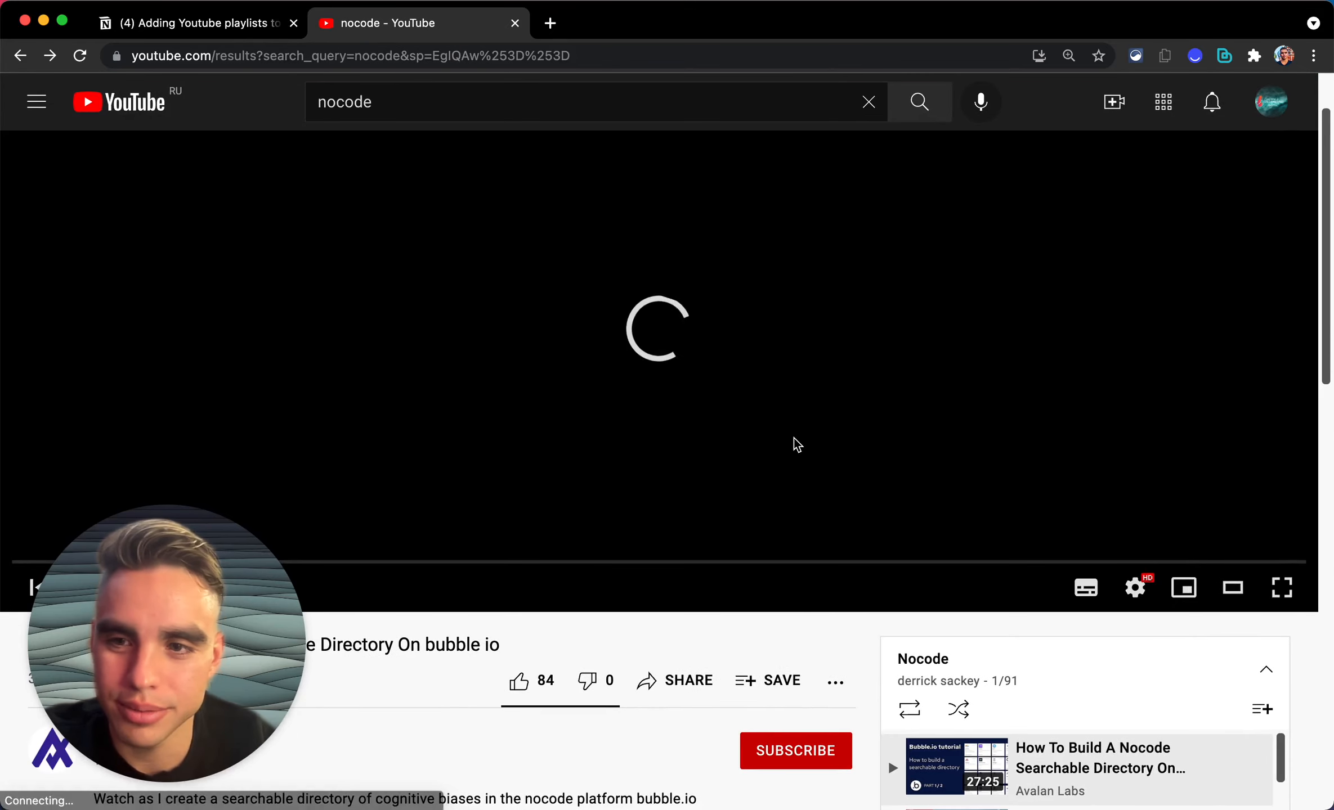
left_click(562, 332)
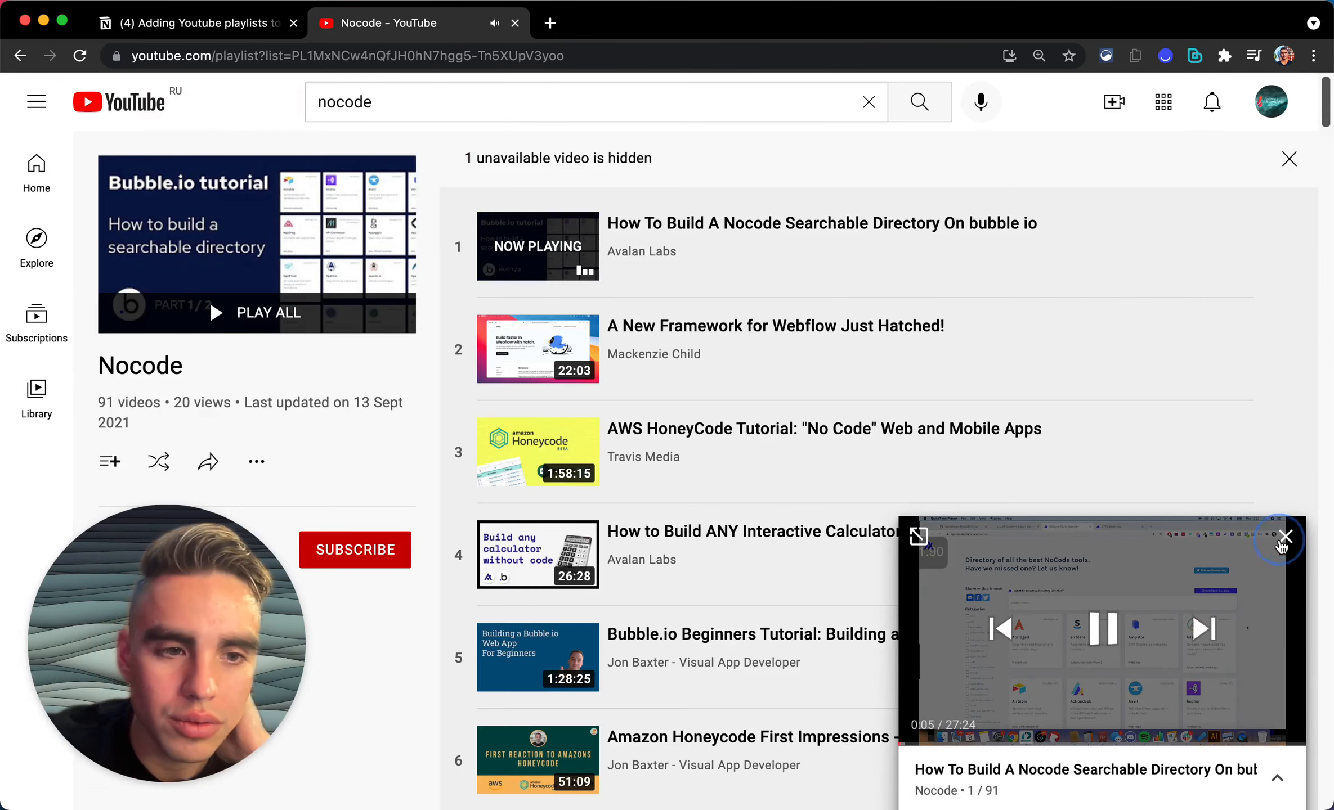
Step: Close the miniplayer and bring up Bardeen's pinned playbooks with Alt+B
left_click(1281, 547)
scroll(908, 291, "down", 20)
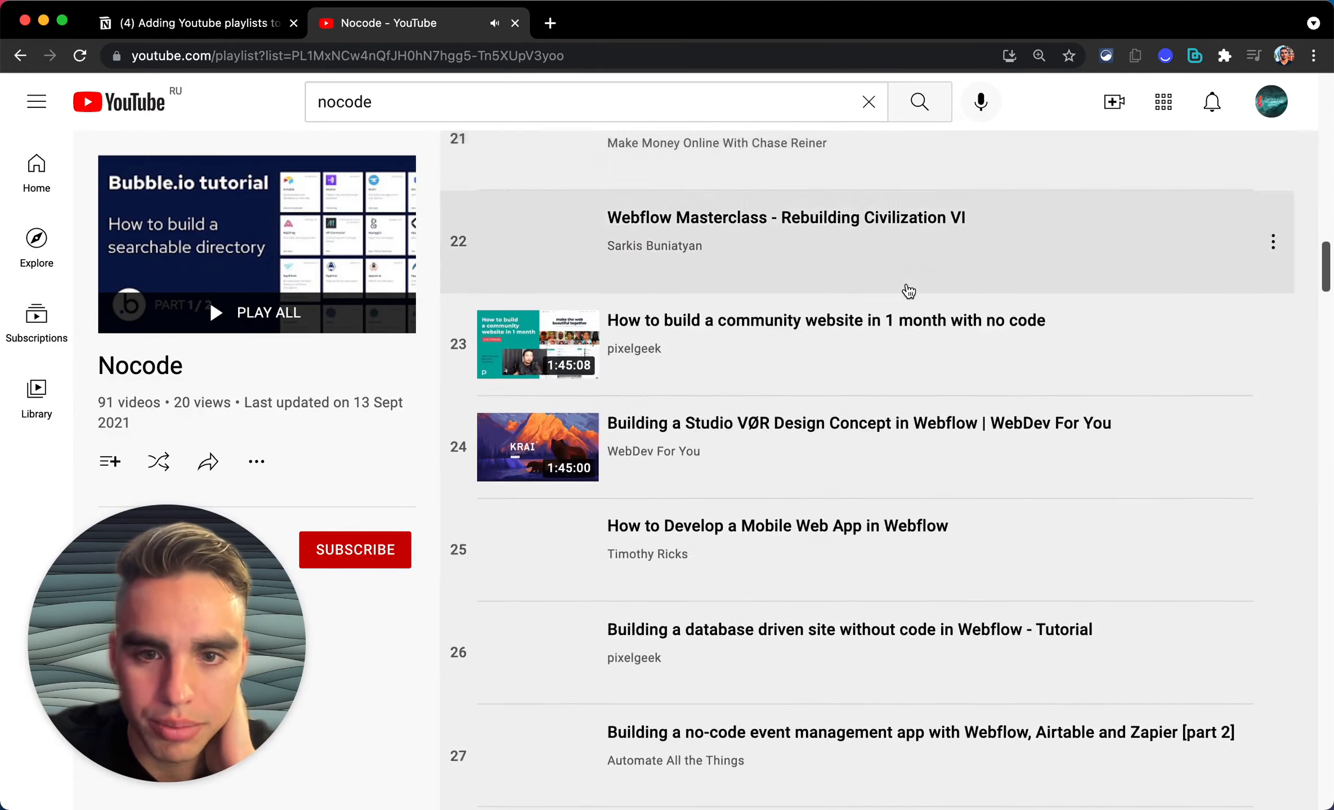
scroll(908, 291, "down", 6)
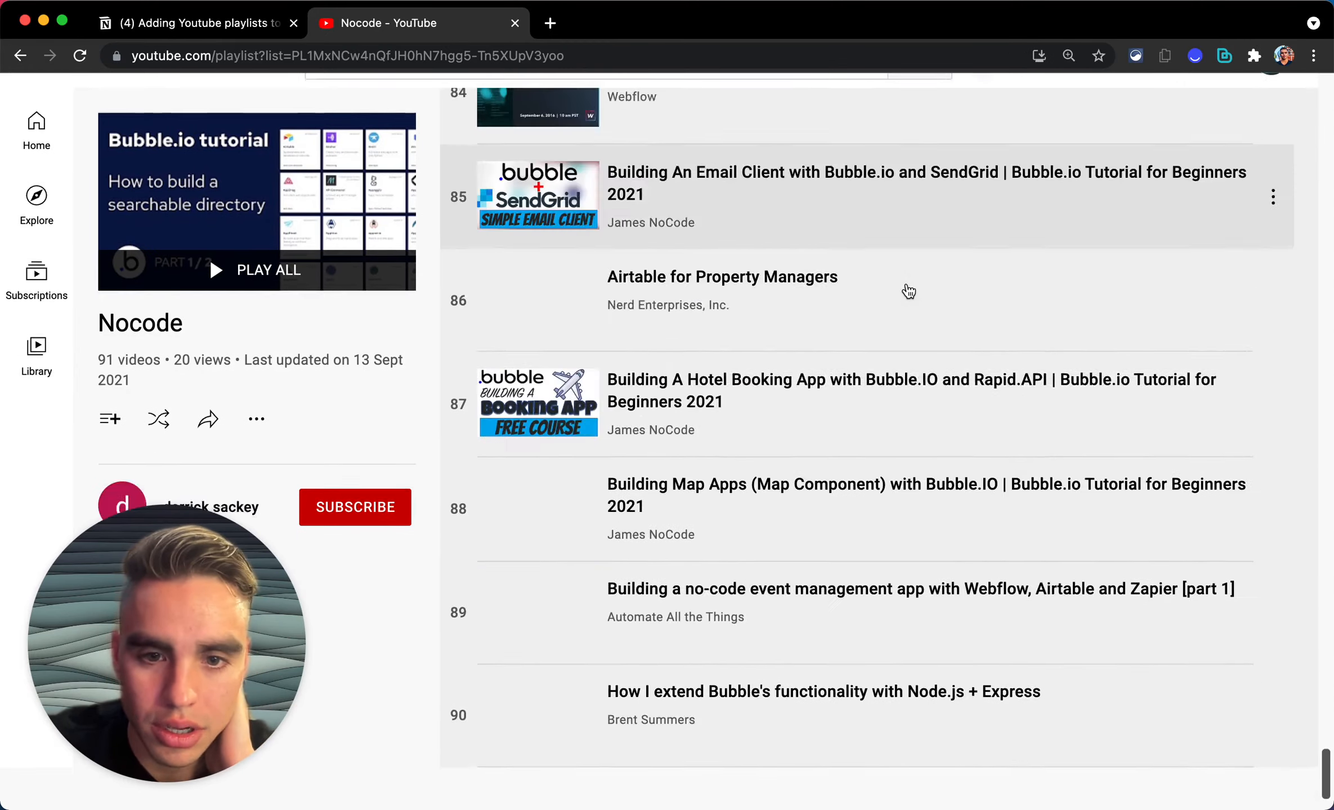
scroll(908, 291, "up", 20)
scroll(908, 291, "up", 6)
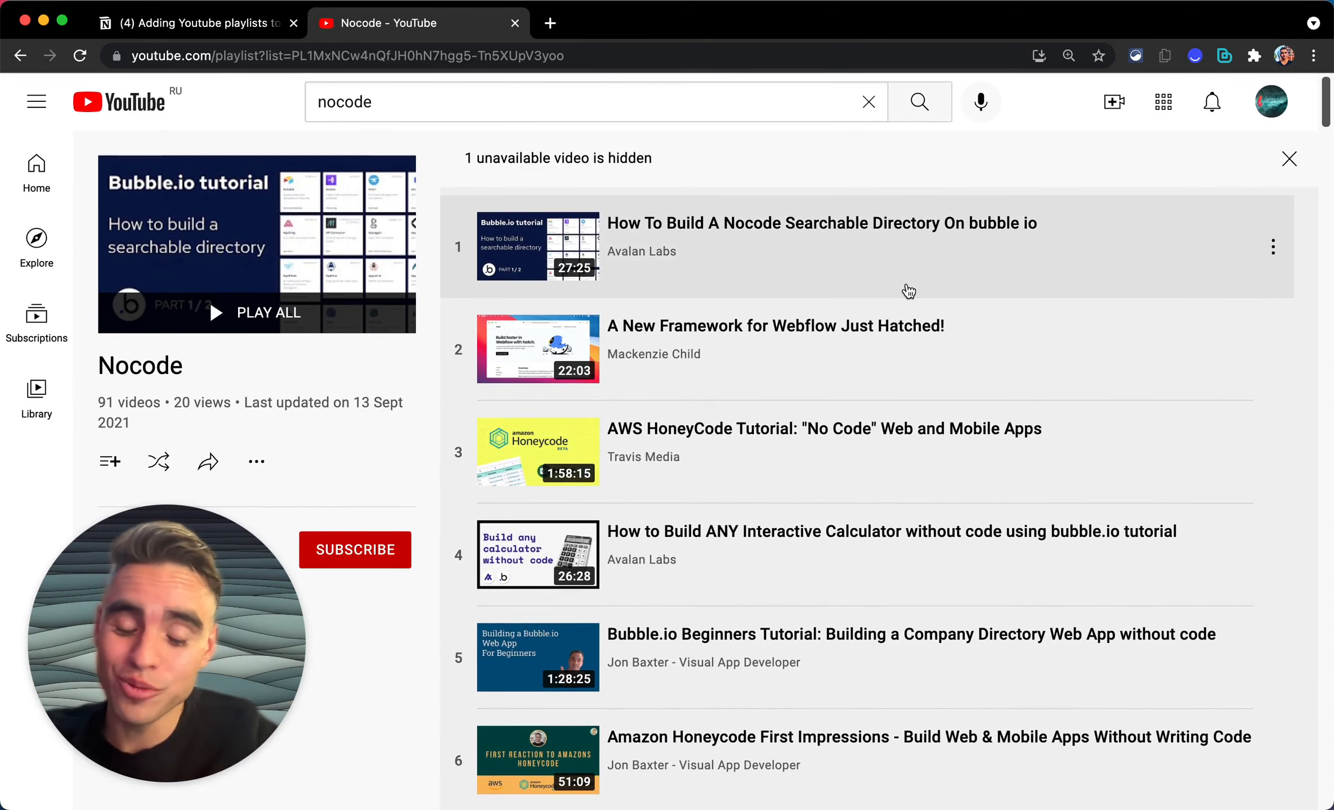
key("alt+b")
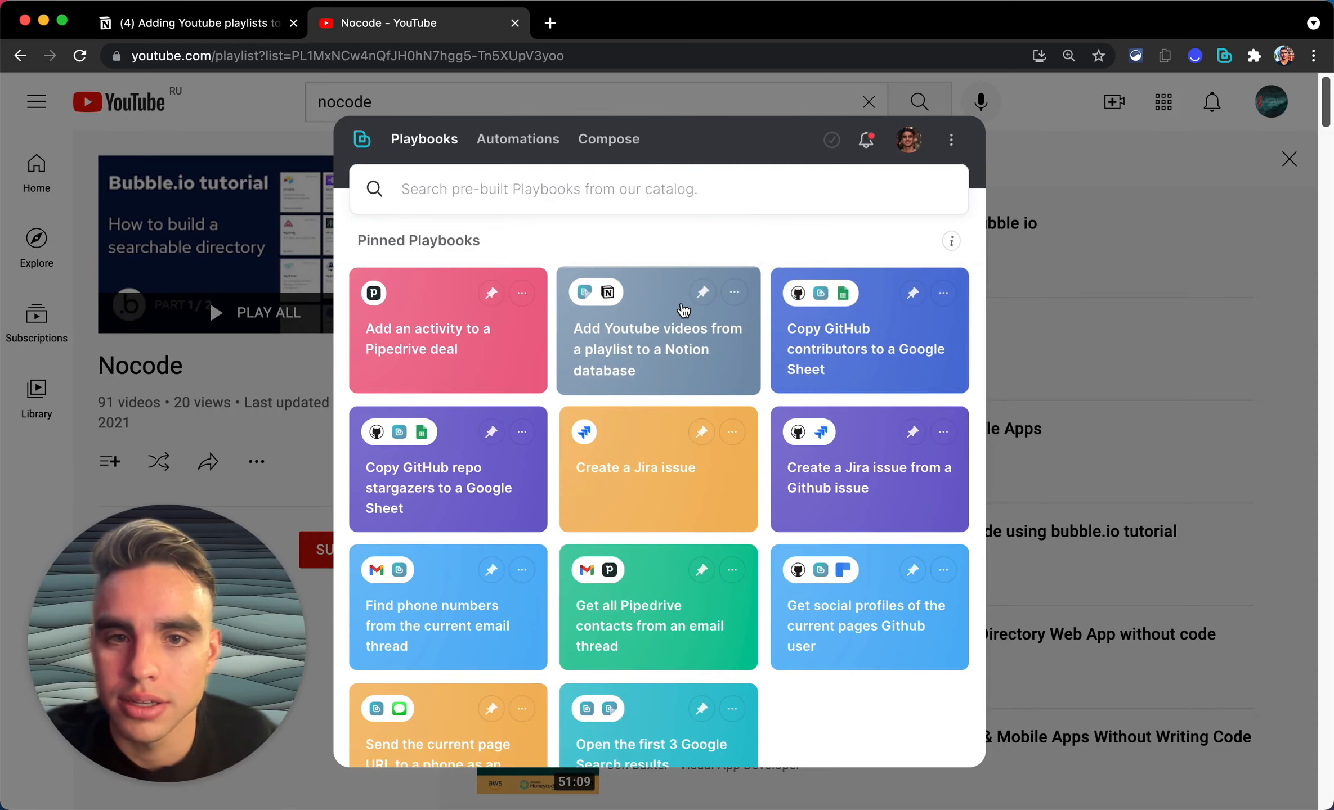
Step: Run 'Add Youtube videos from a playlist to a Notion database' into Youtube Videos | Live Build, then view Notion
left_click(683, 310)
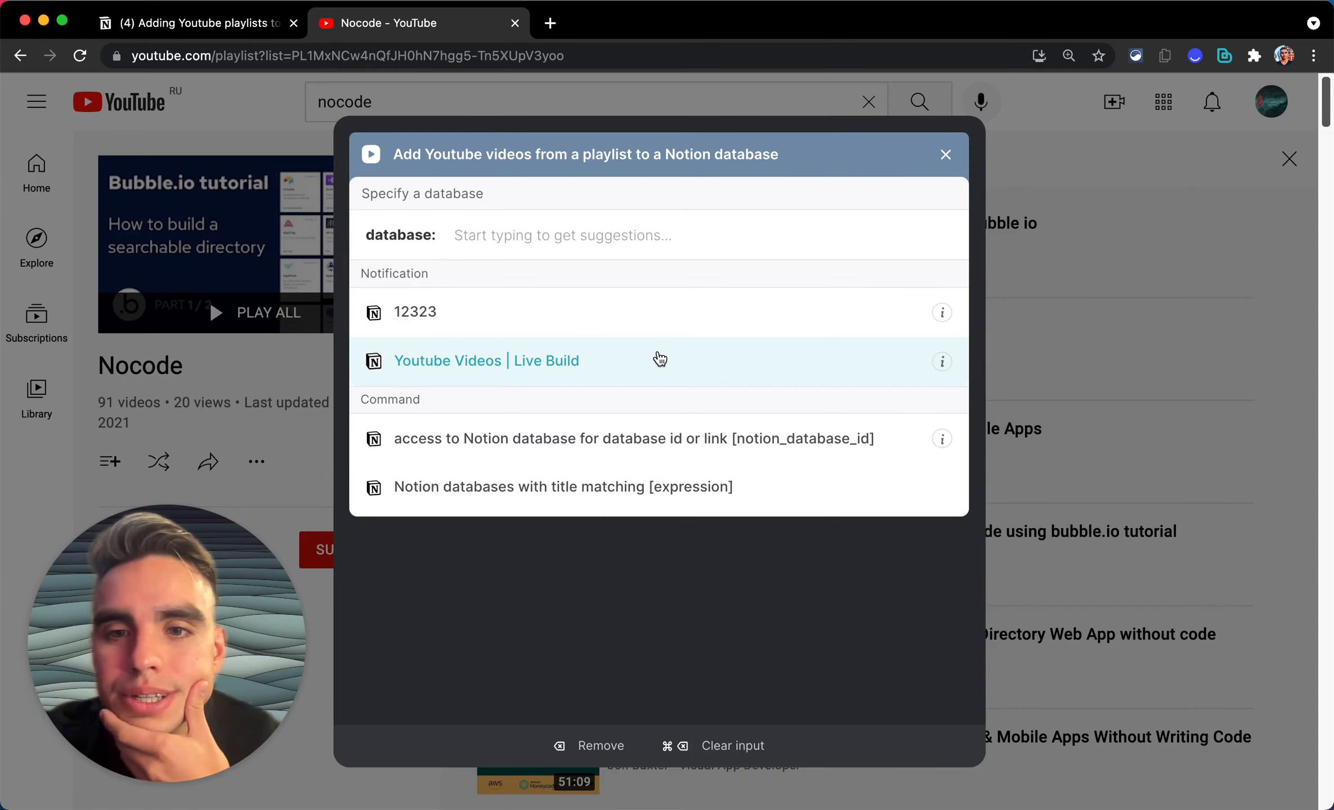
left_click(660, 359)
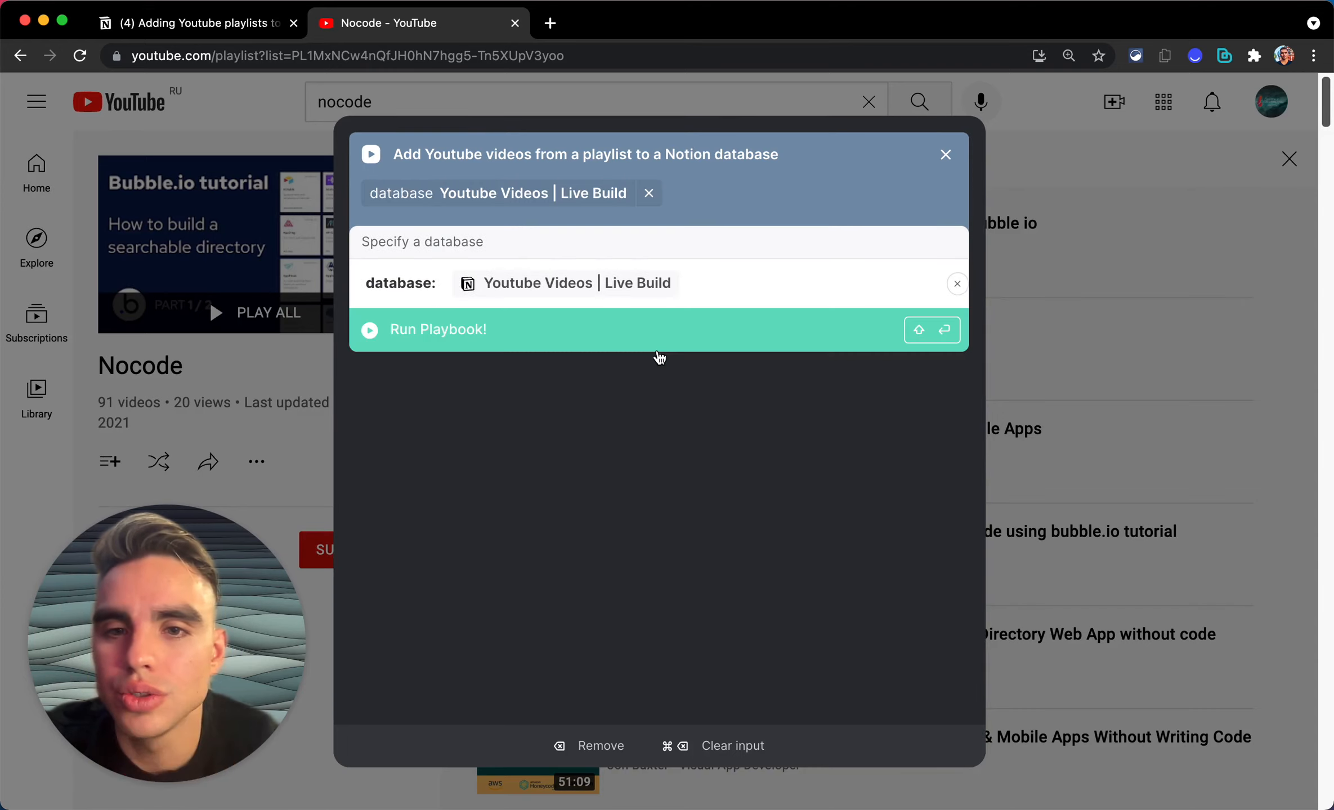
left_click(641, 336)
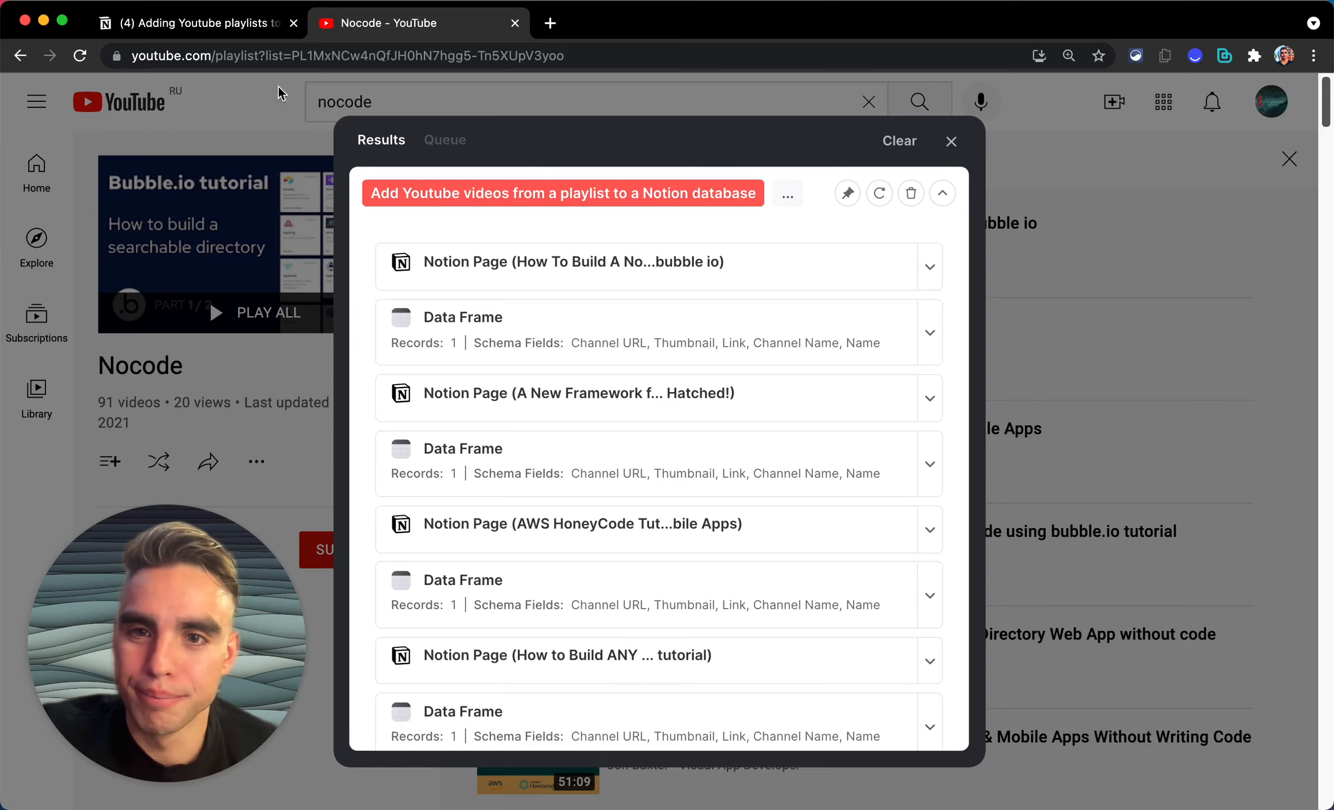
left_click(206, 26)
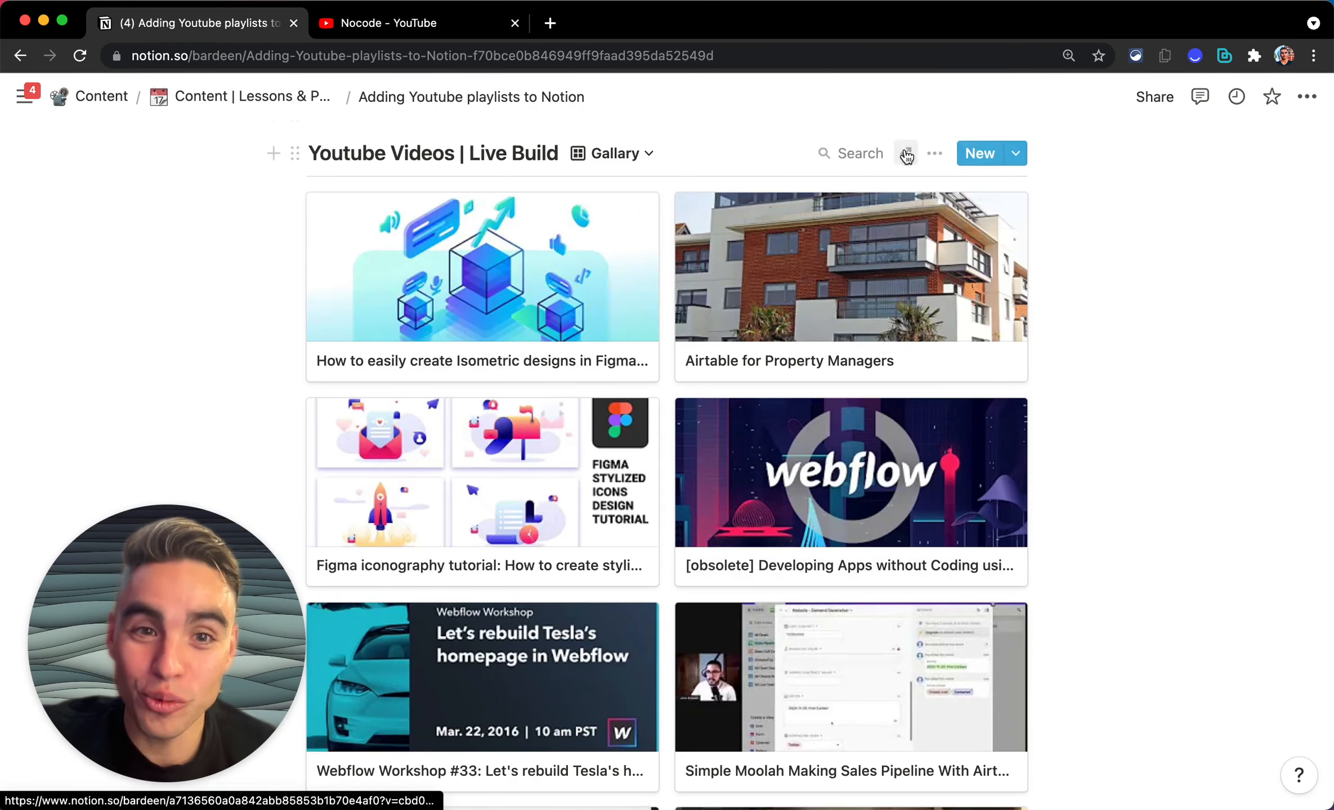
Step: Open the Youtube Videos | Live Build database as a full page
left_click(904, 152)
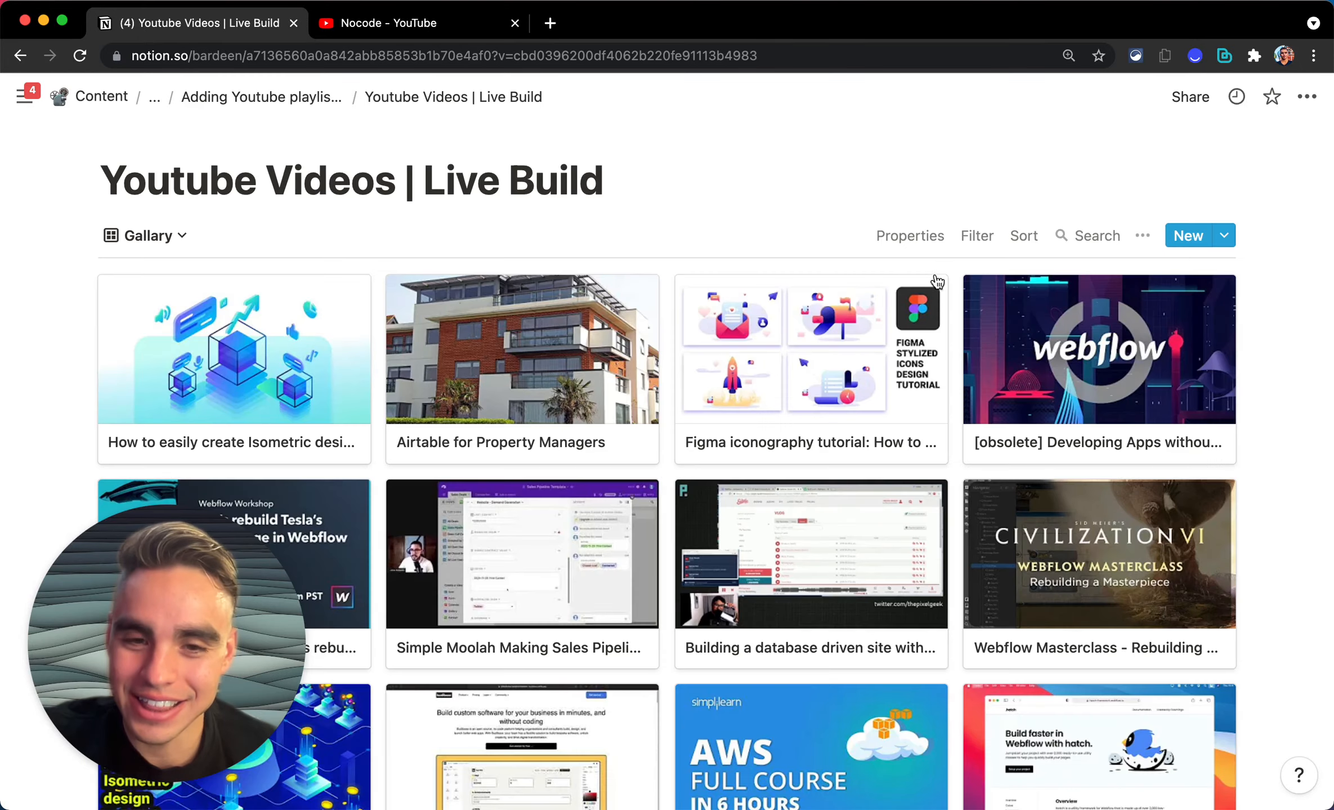
scroll(935, 390, "down", 15)
scroll(936, 392, "down", 20)
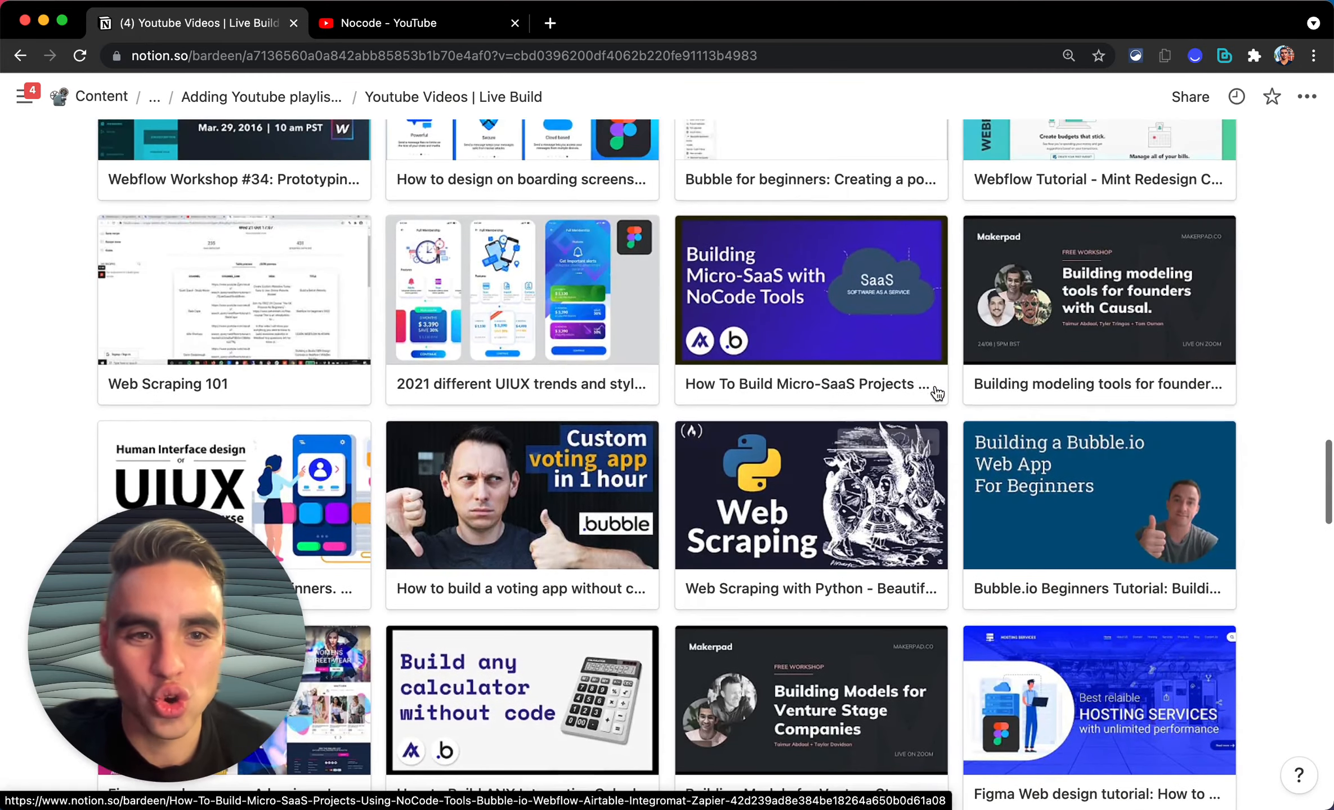
scroll(937, 392, "down", 10)
scroll(936, 392, "down", 10)
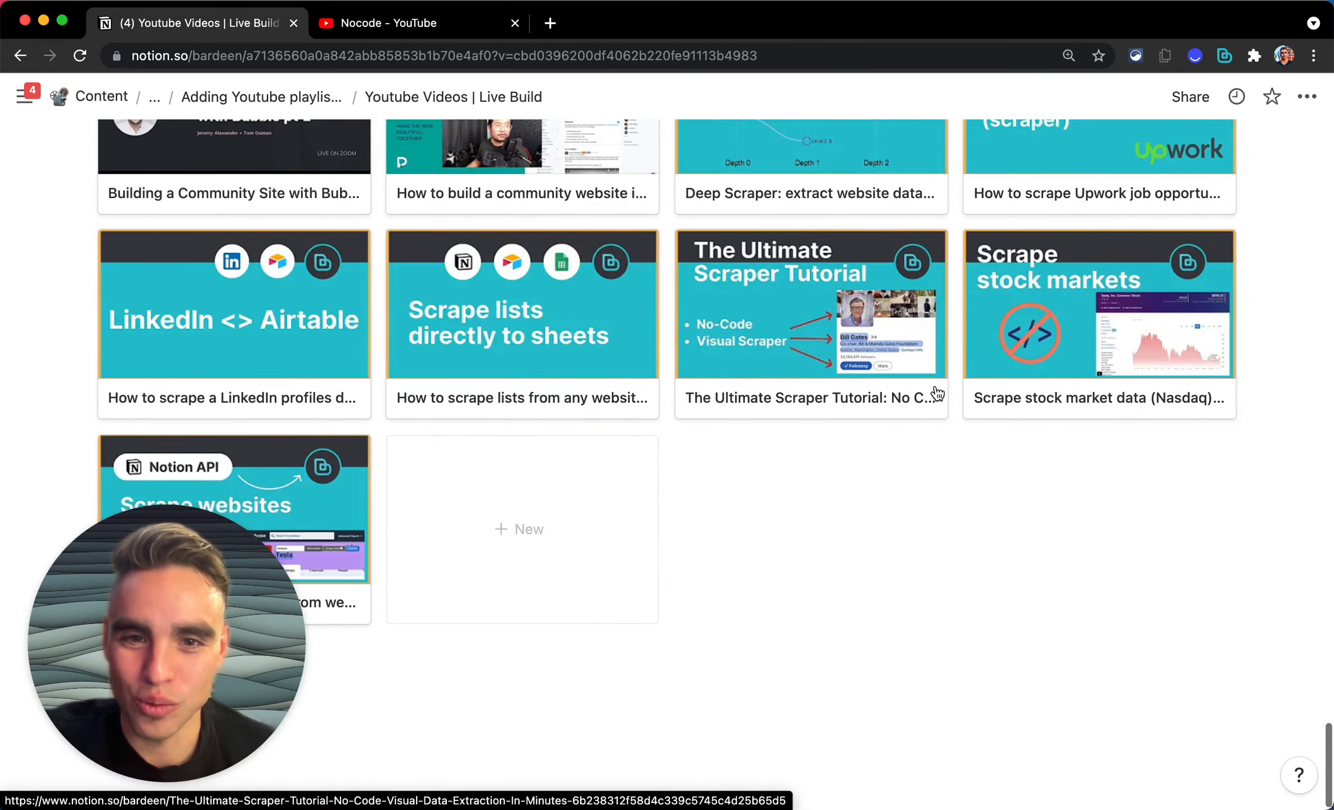
scroll(937, 392, "up", 20)
scroll(936, 392, "up", 5)
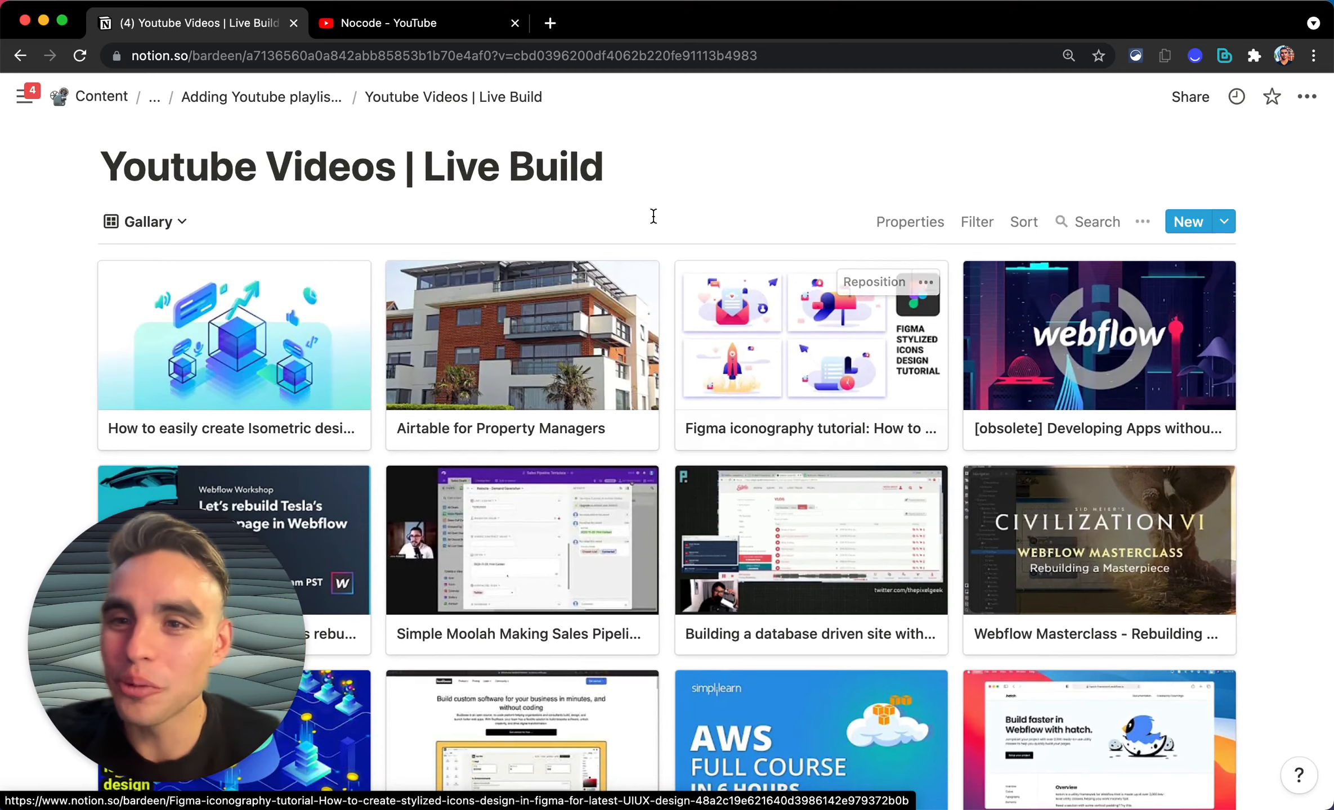
Step: Switch the database to its table view showing 97 videos, then return to YouTube
left_click(158, 222)
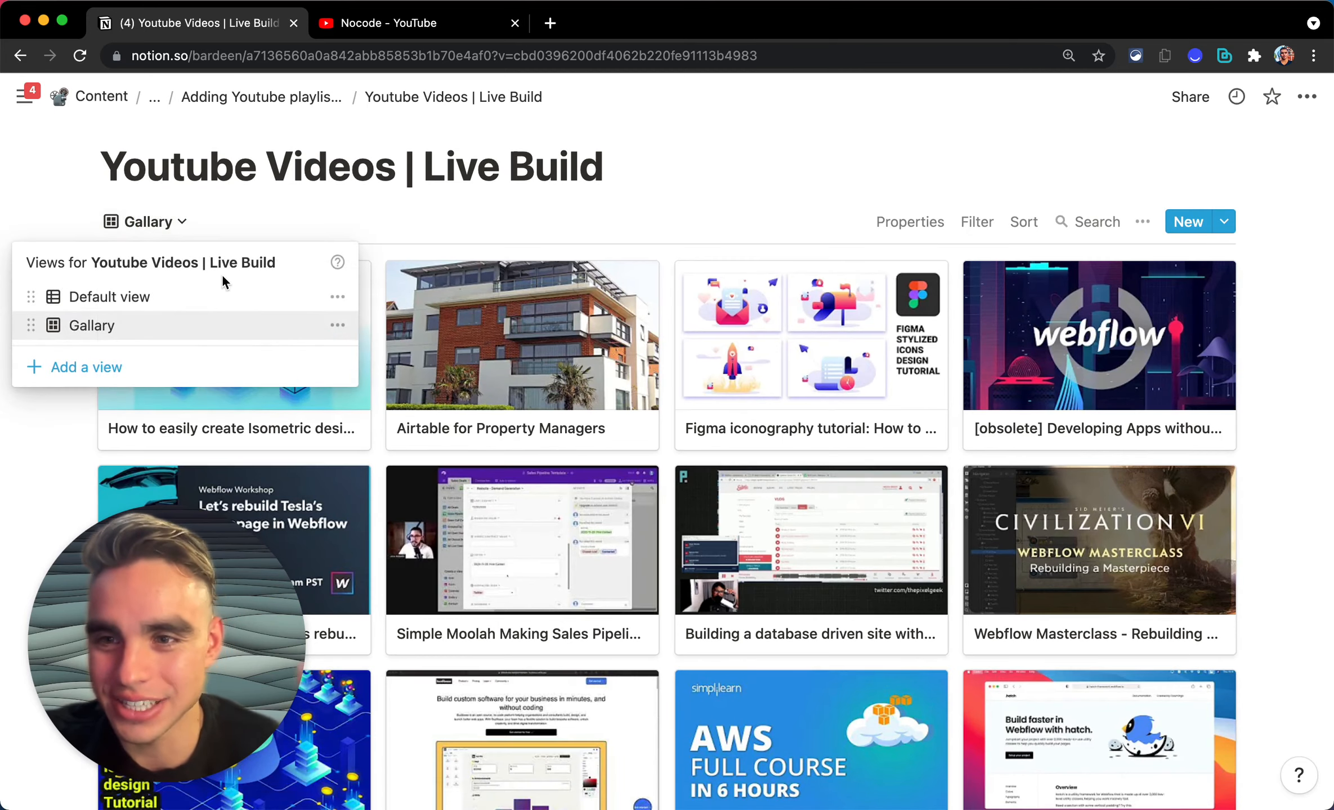
left_click(228, 297)
scroll(619, 361, "down", 2)
scroll(680, 389, "up", 1)
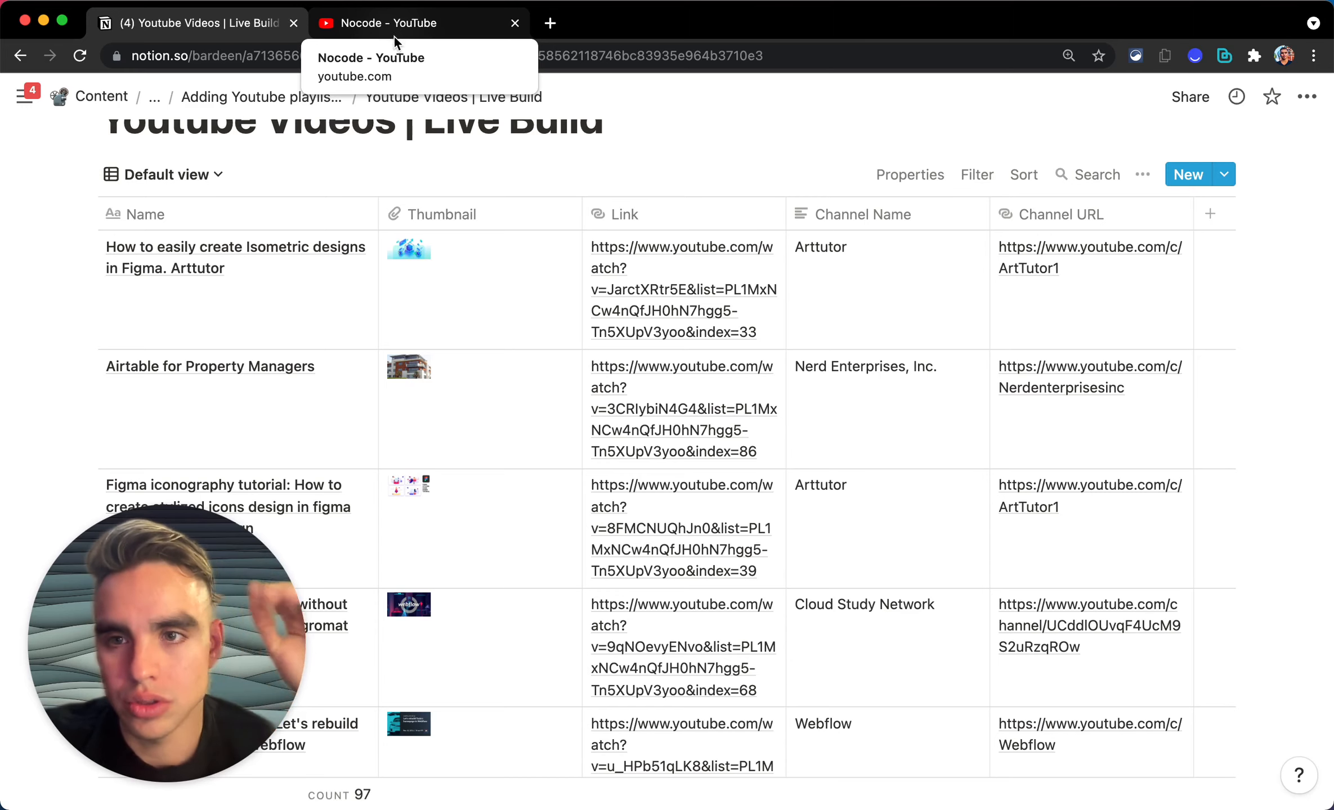
scroll(485, 197, "up", 2)
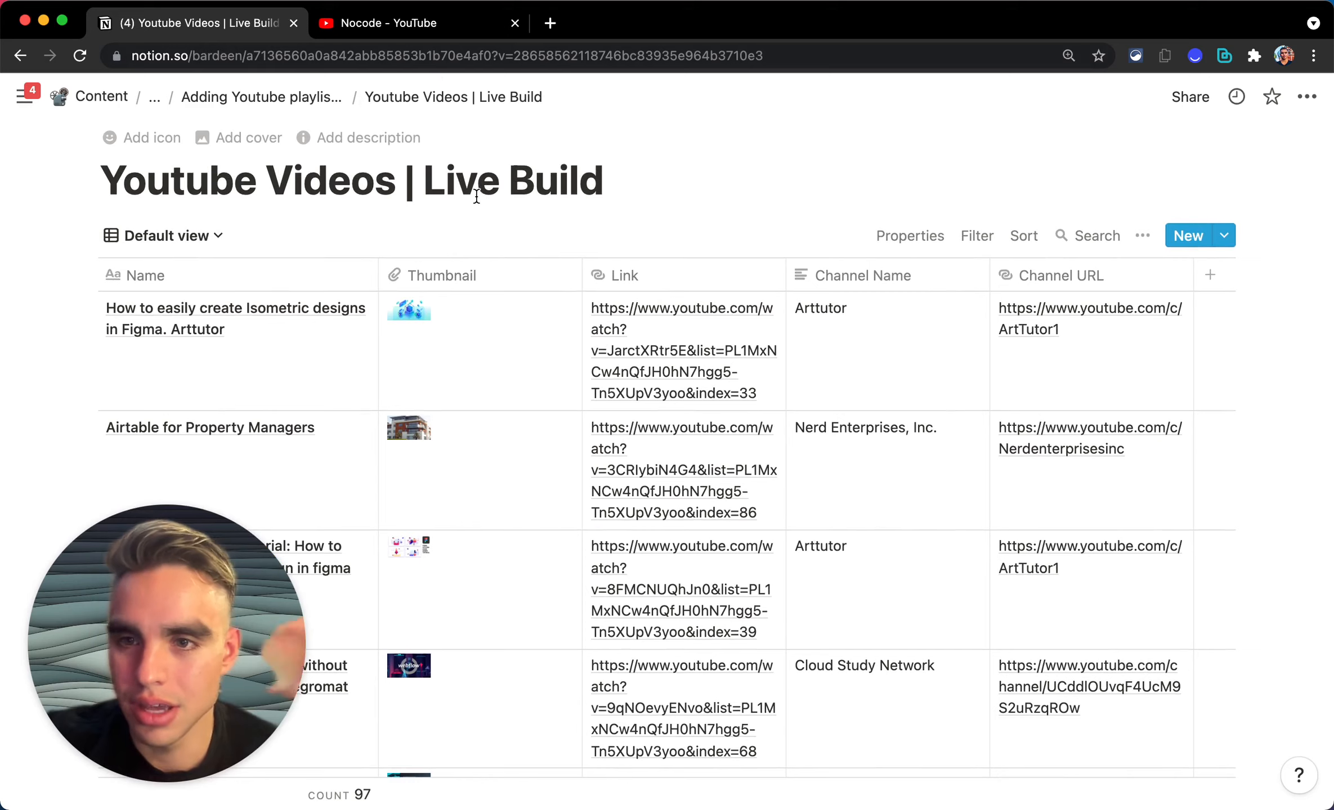
left_click(388, 32)
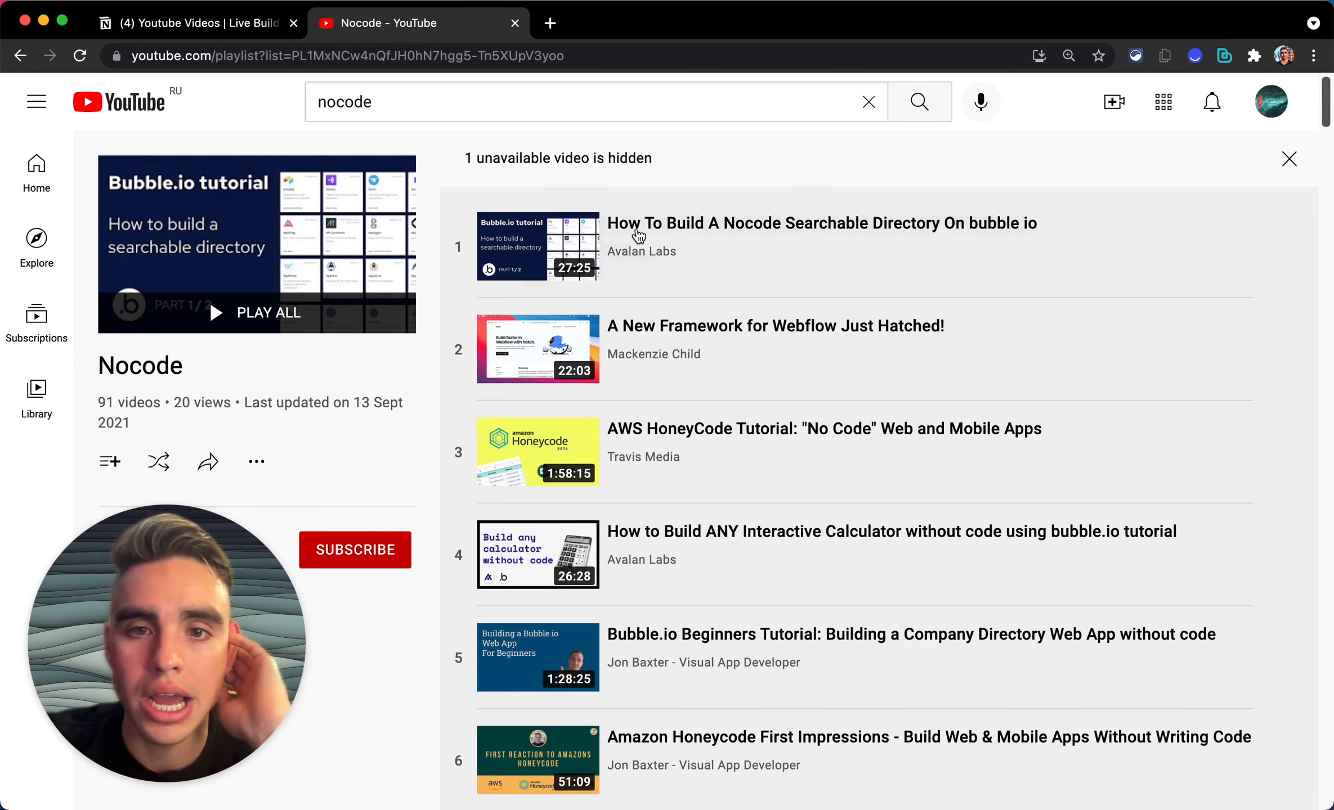
Step: Open the first playlist video, How To Build A Nocode Searchable Directory On bubble io, and pause it
left_click(704, 250)
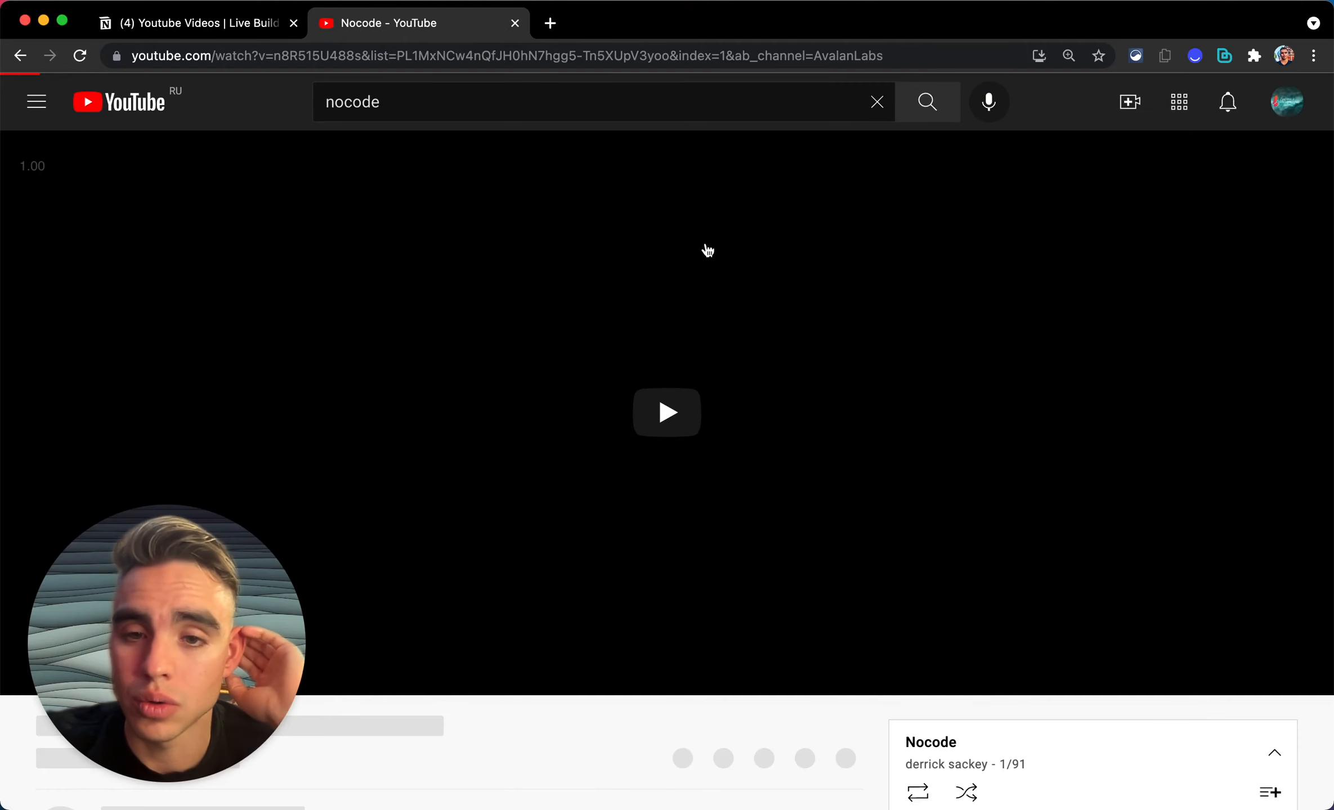
left_click(580, 387)
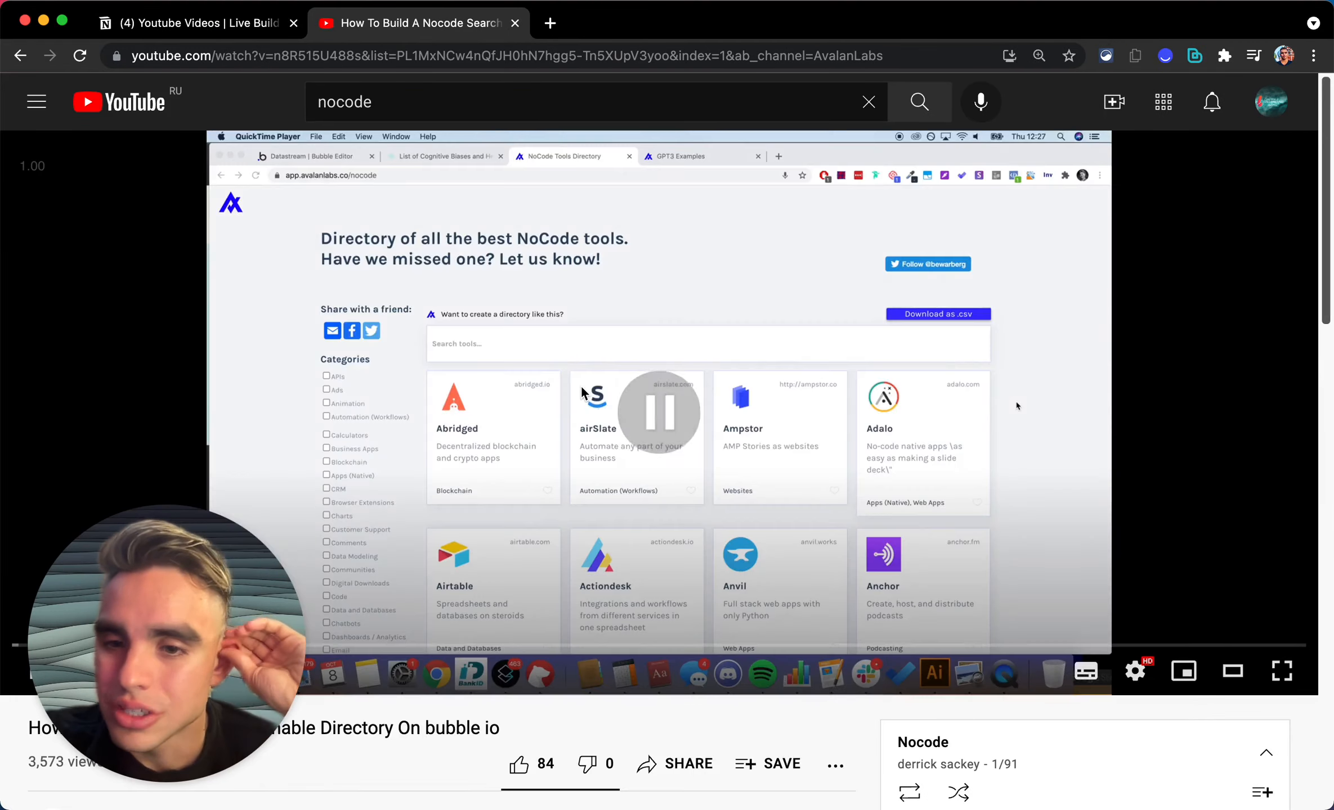
scroll(580, 388, "down", 5)
scroll(580, 384, "down", 20)
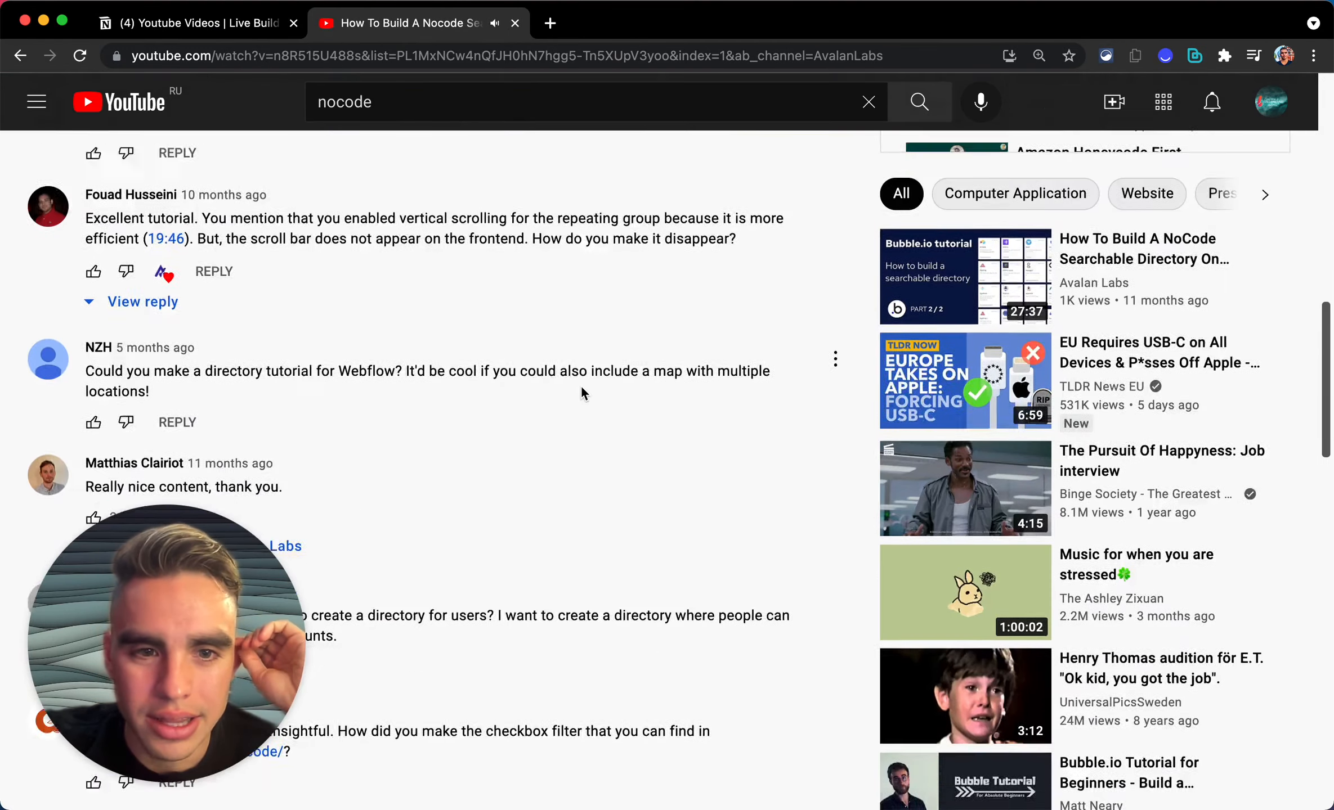
scroll(580, 385, "up", 12)
scroll(580, 384, "up", 15)
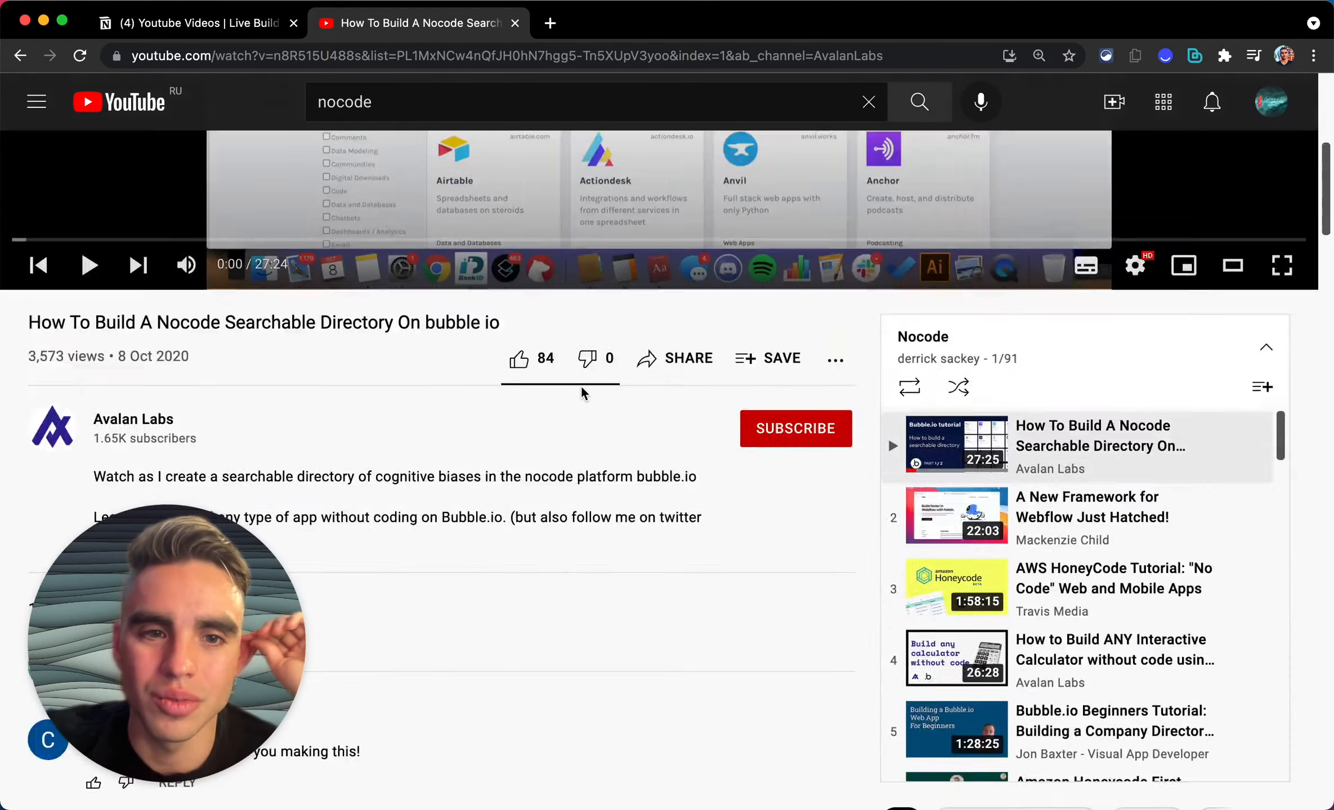
scroll(580, 384, "down", 5)
scroll(580, 386, "down", 1)
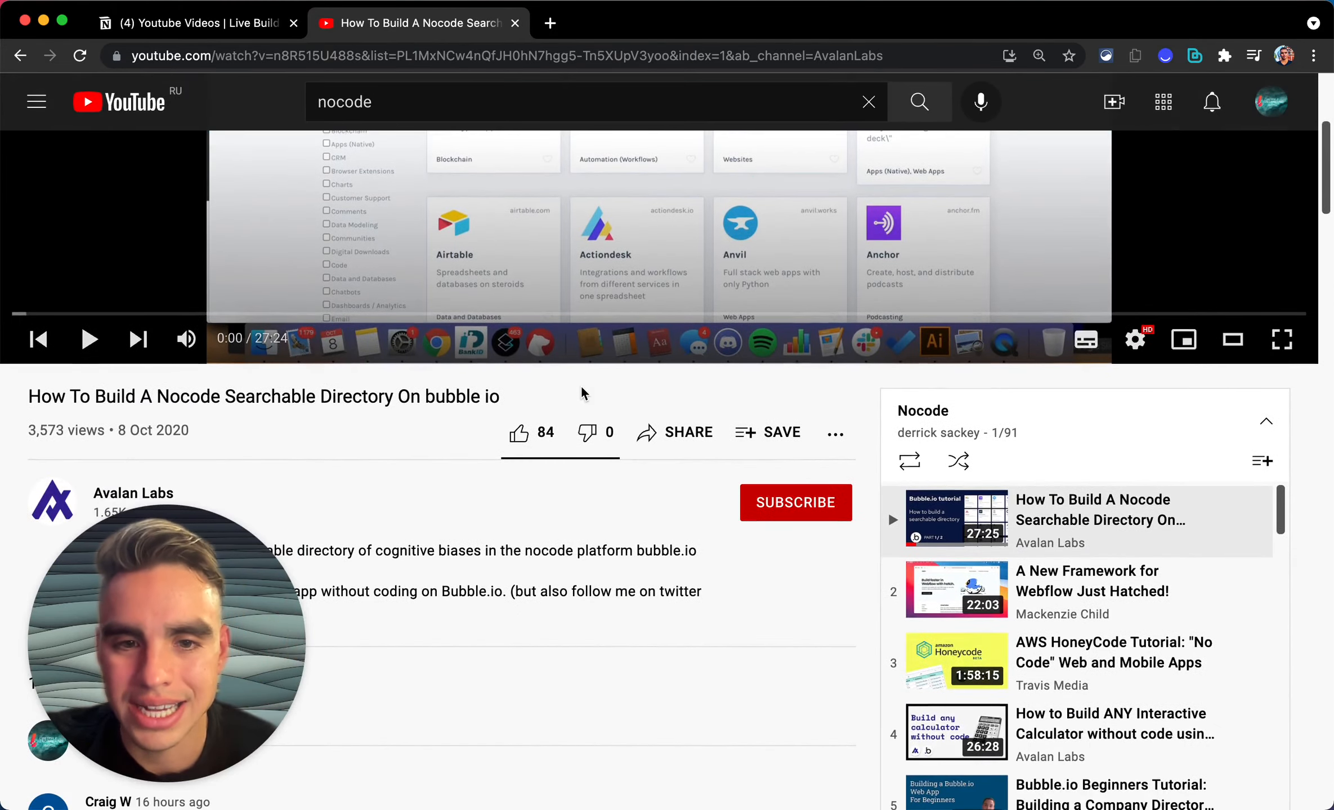
scroll(580, 390, "down", 4)
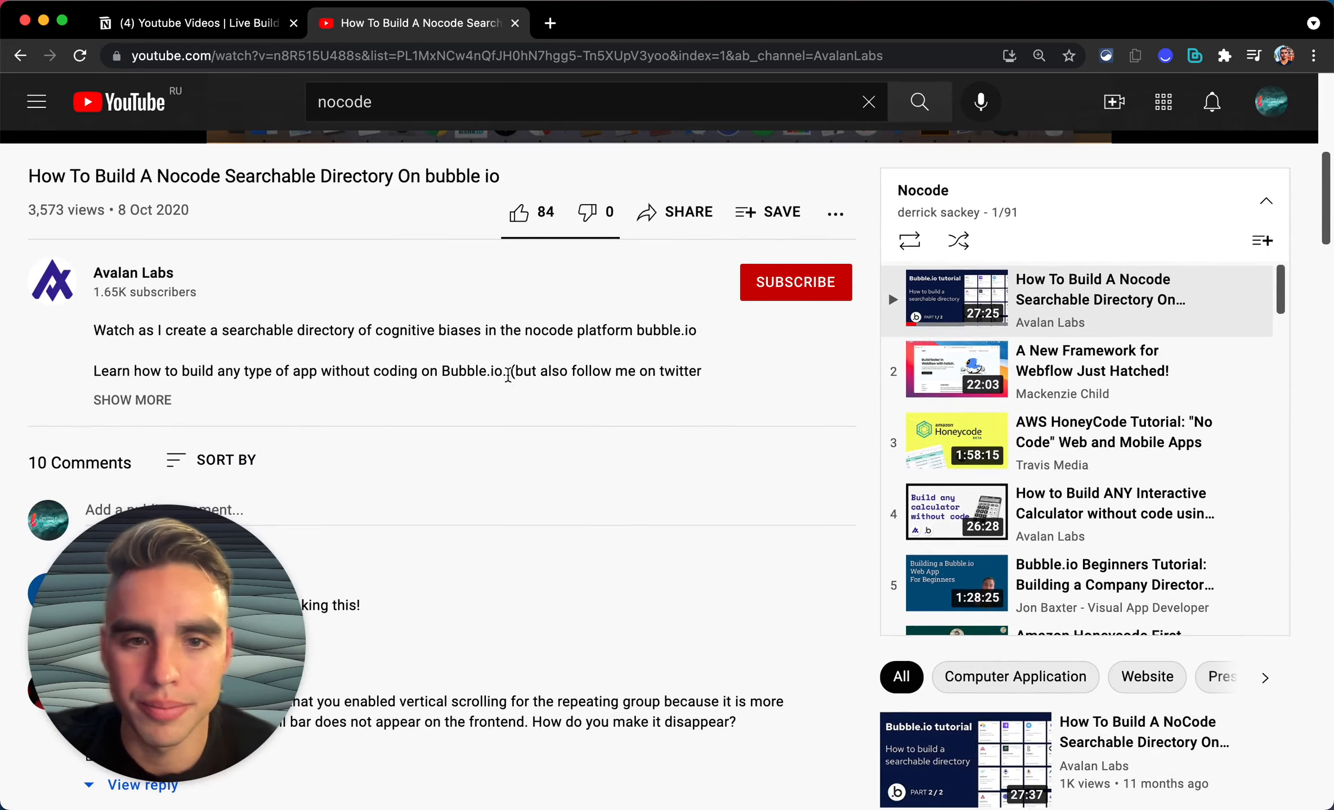
Step: Expand the video's full description, then go back to the Notion database
left_click(142, 399)
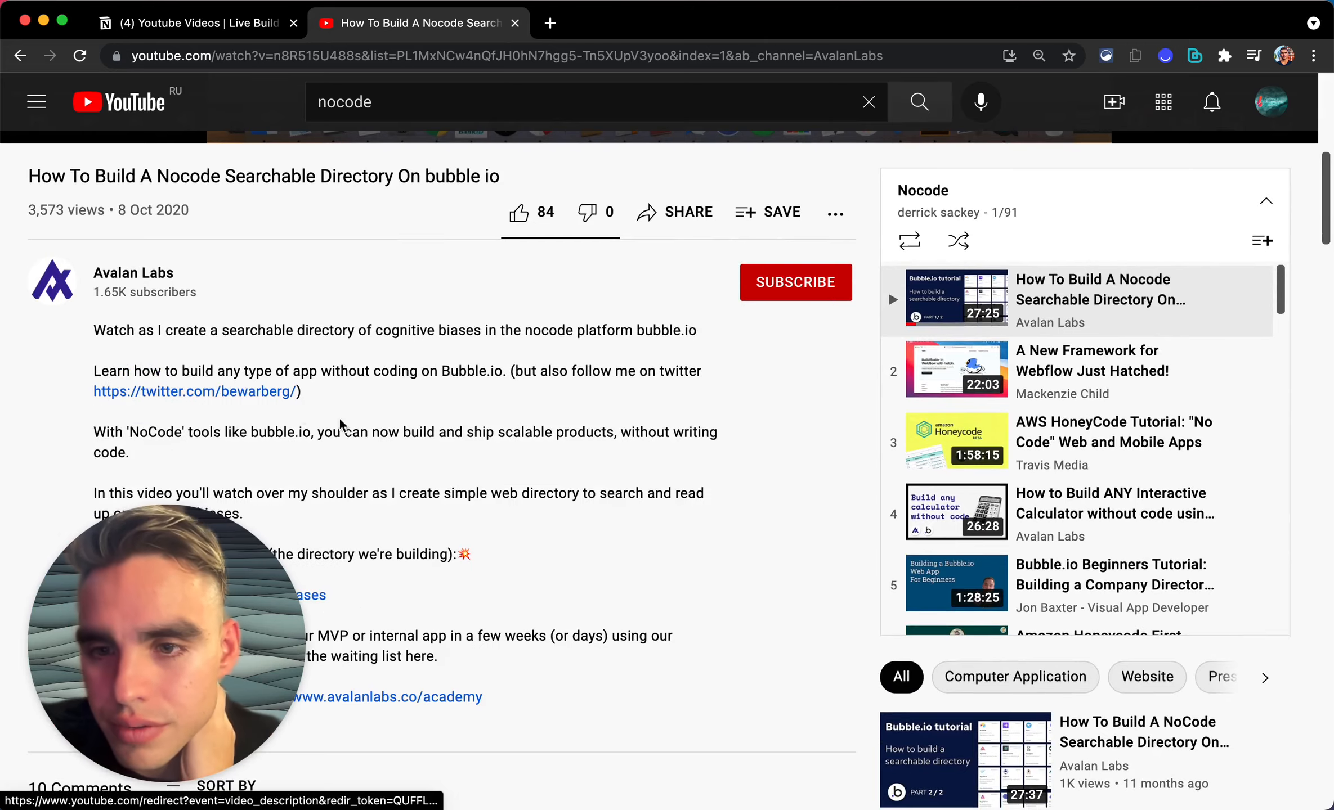
scroll(508, 463, "down", 10)
scroll(508, 462, "up", 2)
scroll(508, 470, "up", 9)
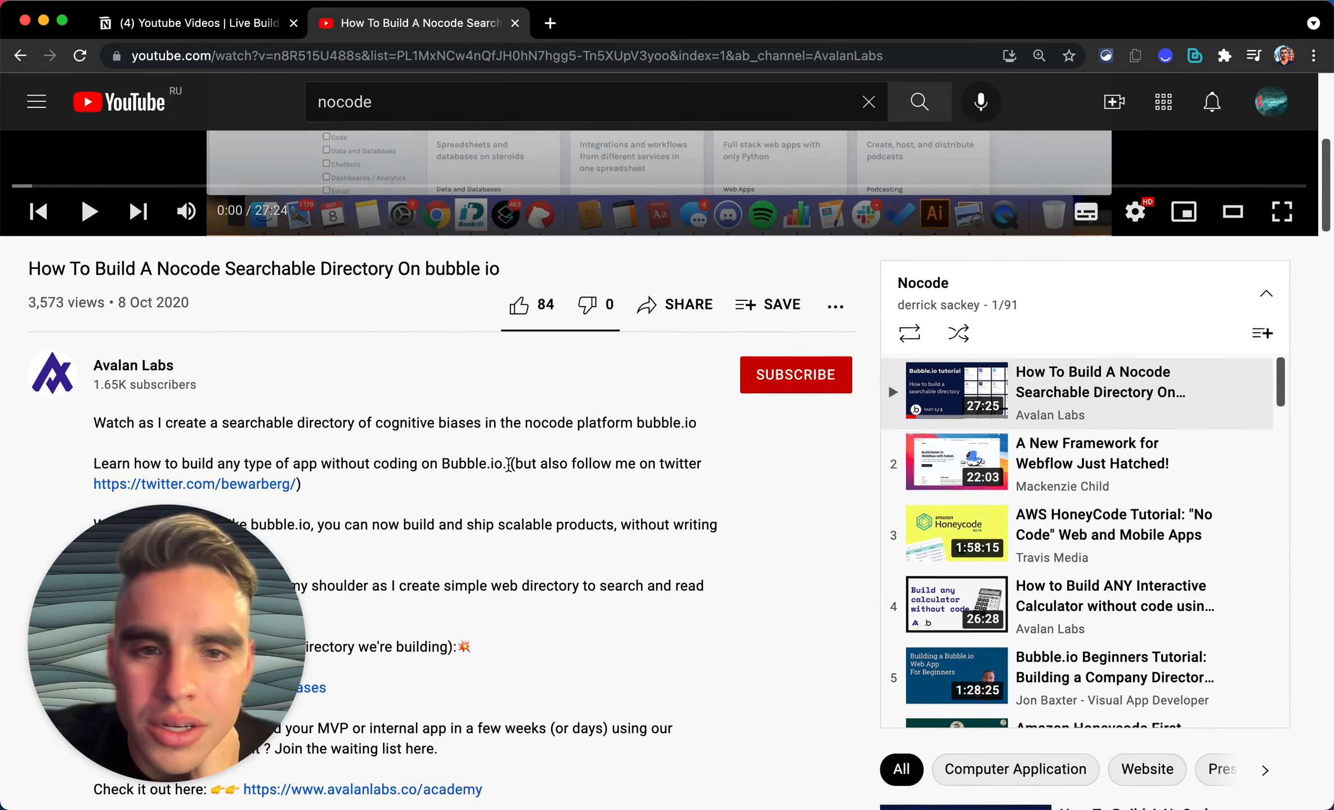
left_click(133, 20)
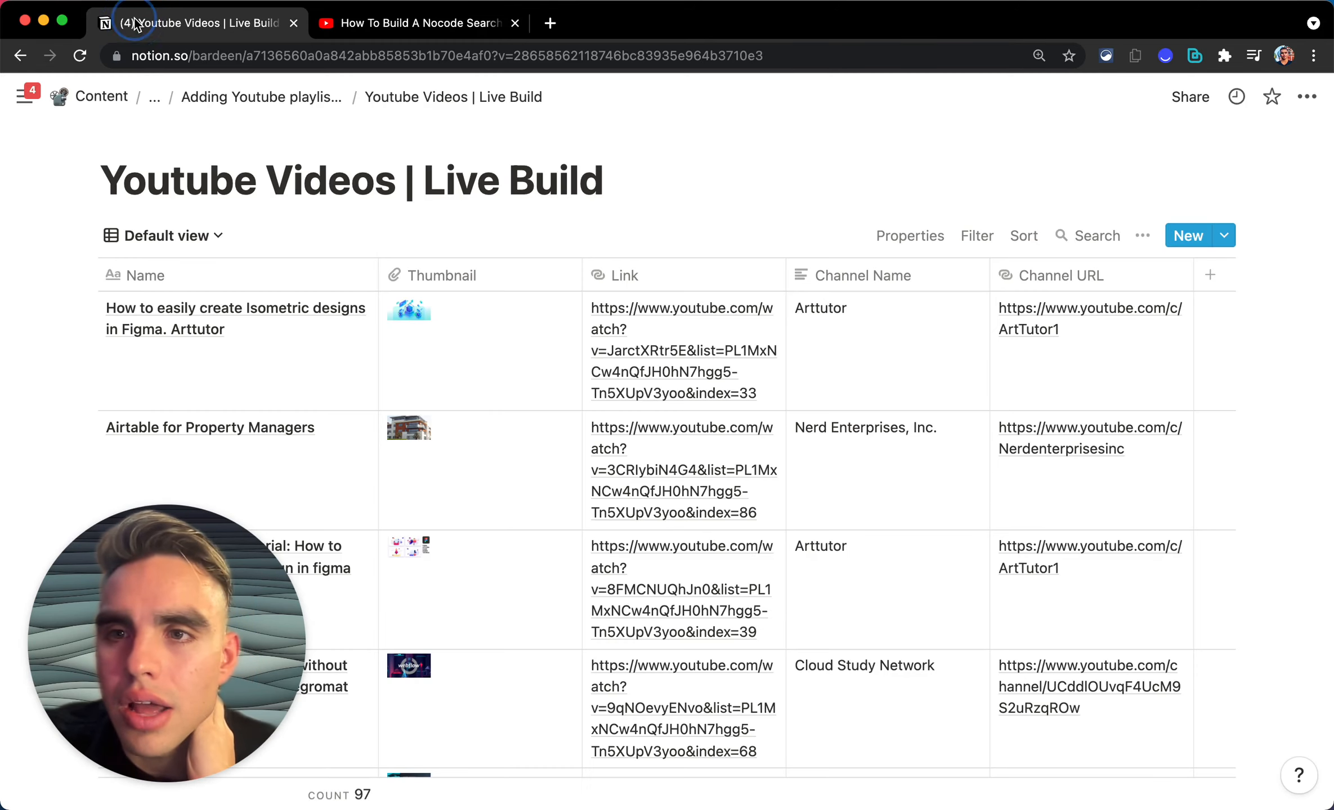
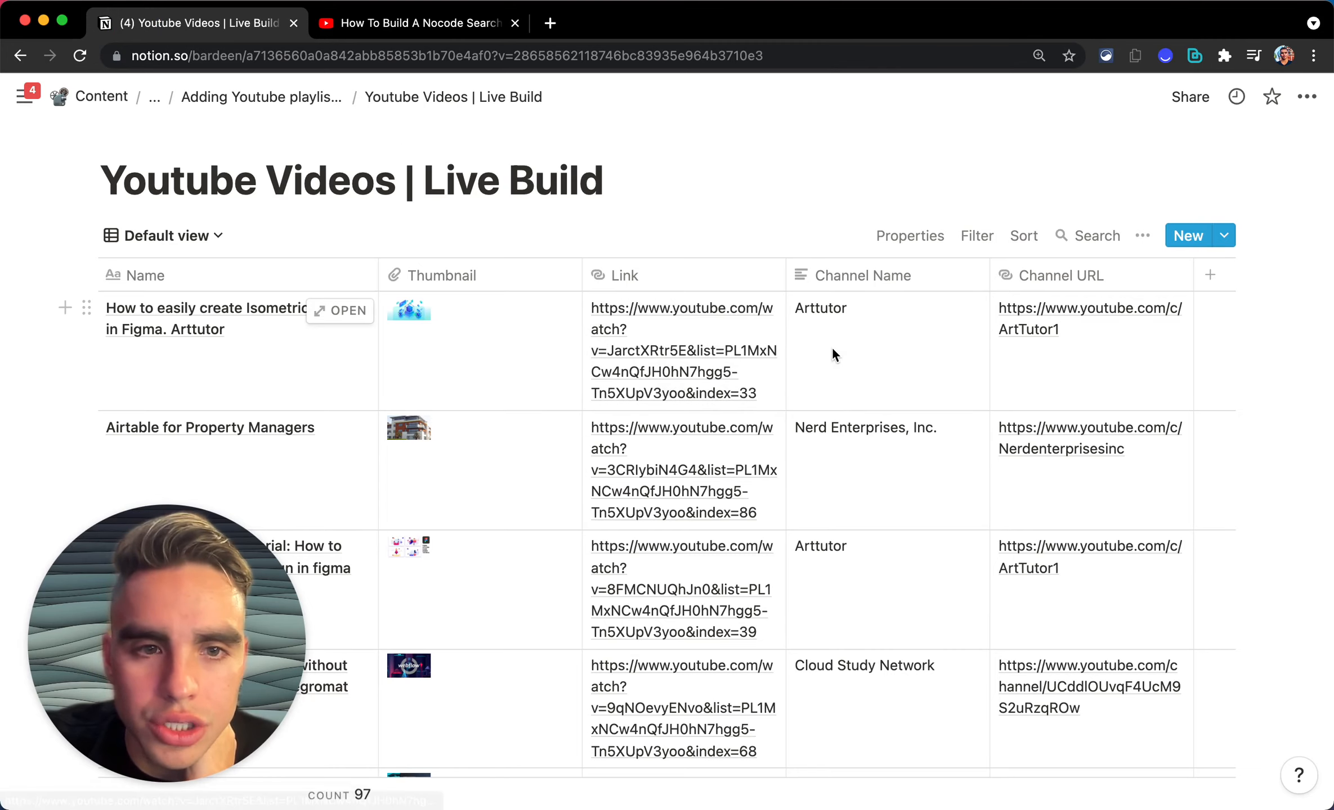
Step: Go back to the 'How To Build A Nocode Searchable Directory On bubble io' tab and bring up Bardeen
left_click(387, 22)
scroll(582, 206, "up", 5)
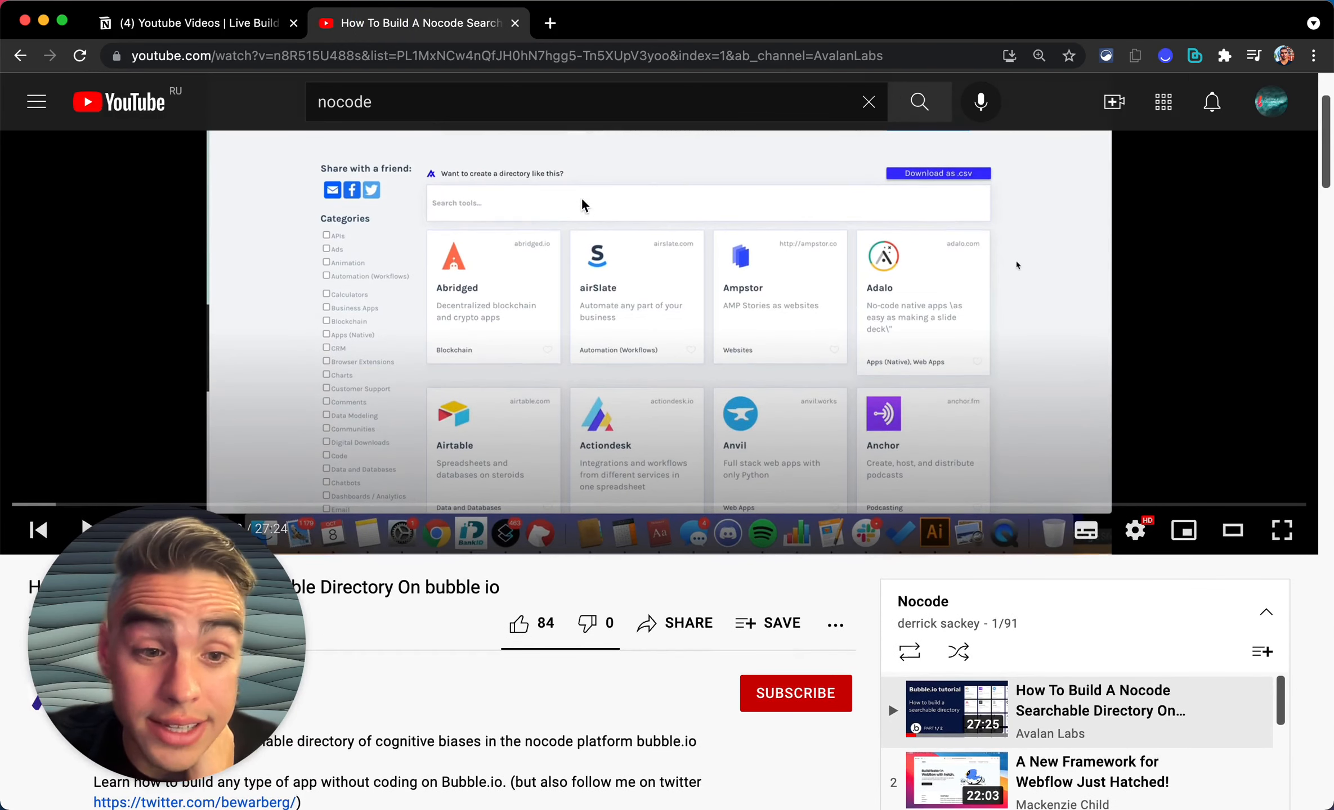
scroll(583, 205, "down", 3)
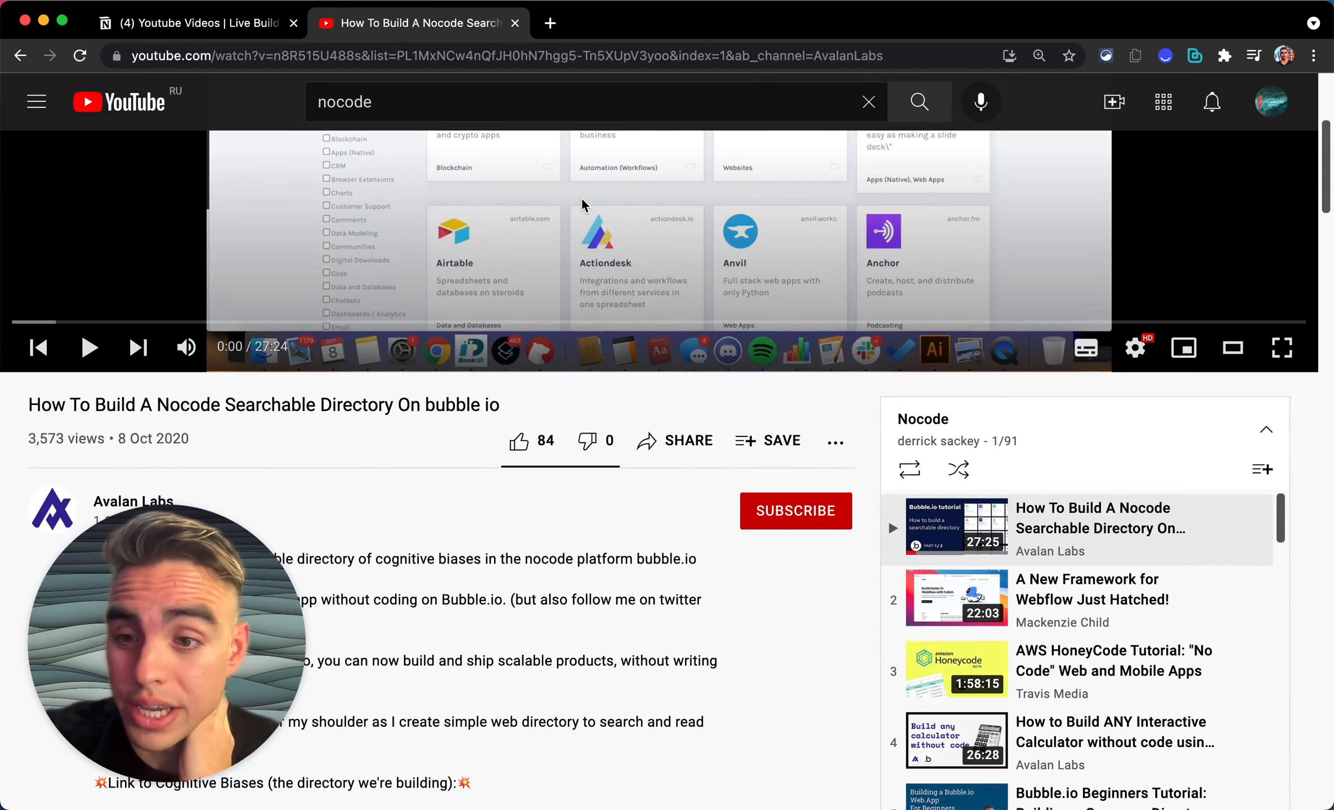
scroll(583, 206, "down", 5)
scroll(583, 206, "up", 5)
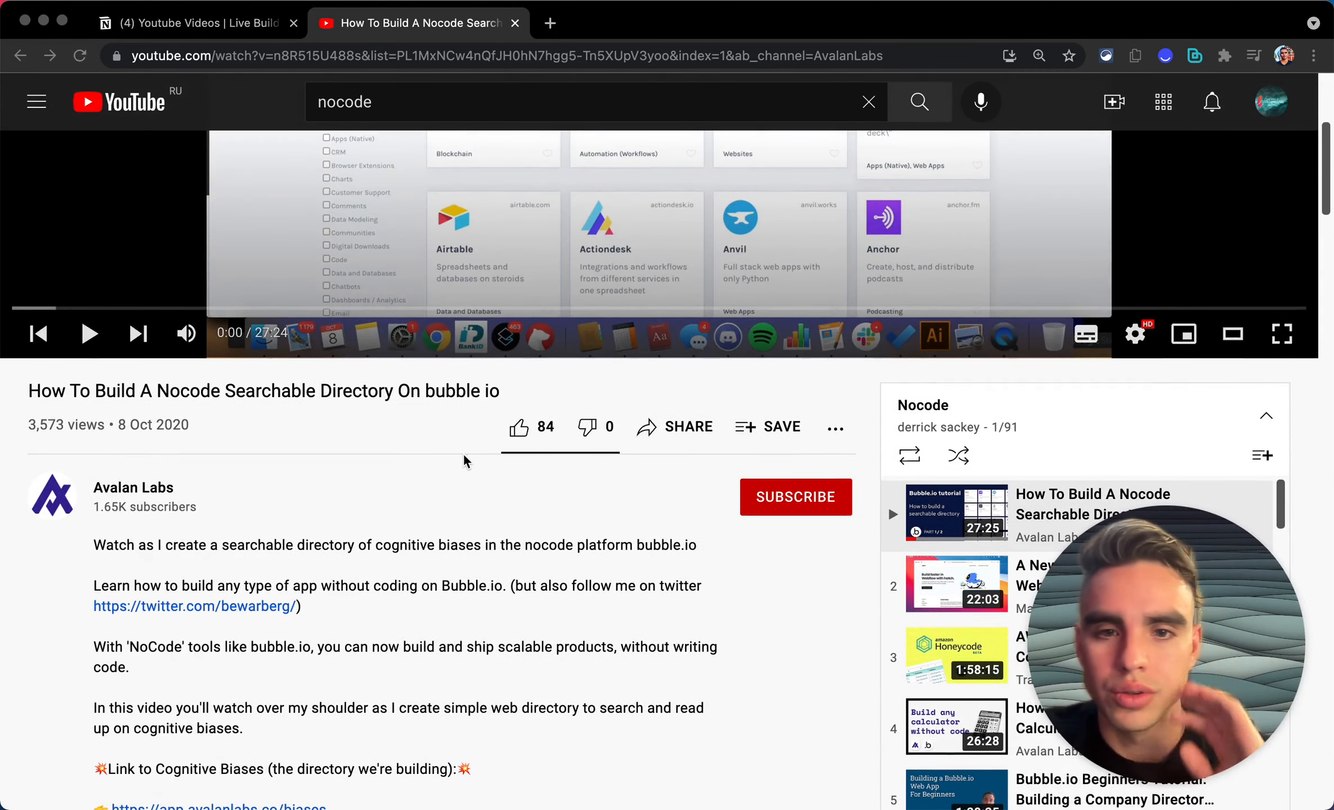
left_click(436, 442)
key("alt+b")
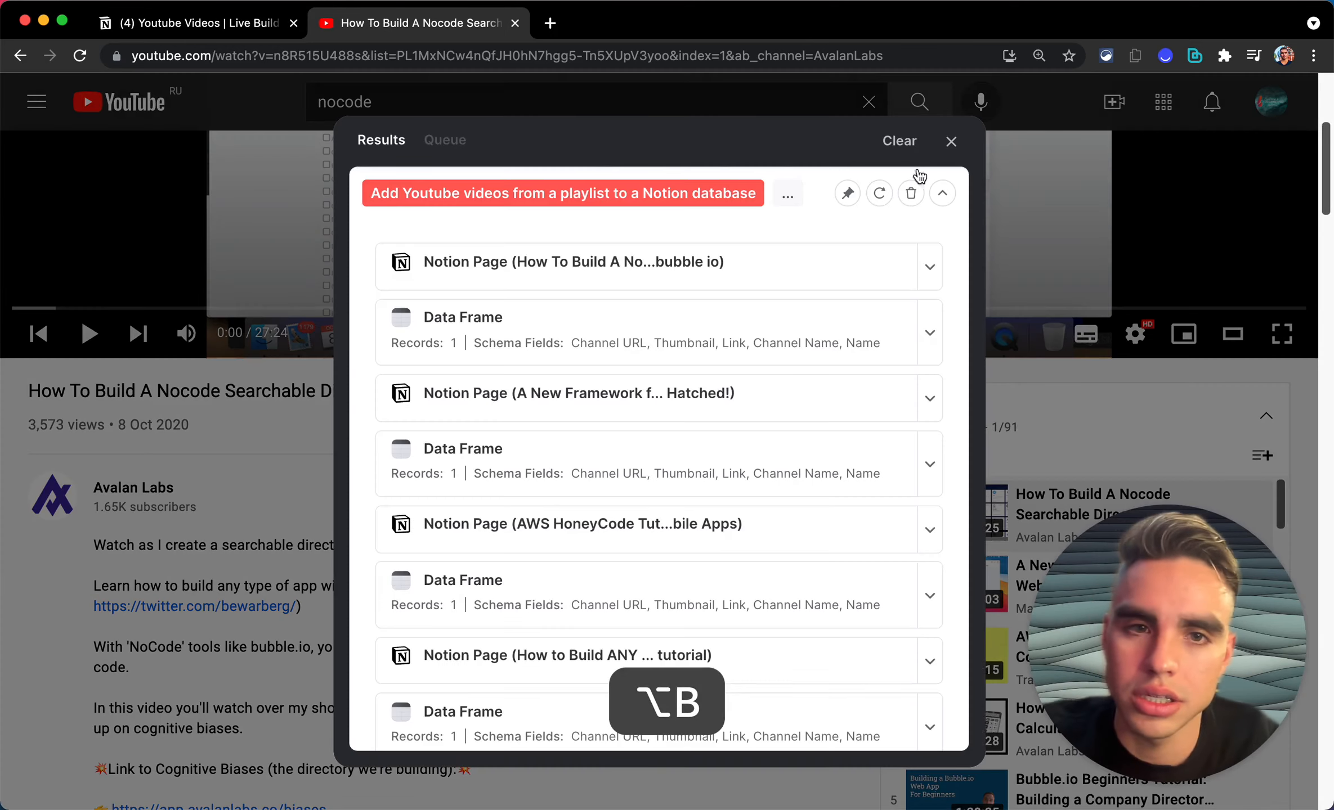
Step: Close the old results, then compose and run 'Do create new scraper model'
left_click(951, 141)
left_click(599, 141)
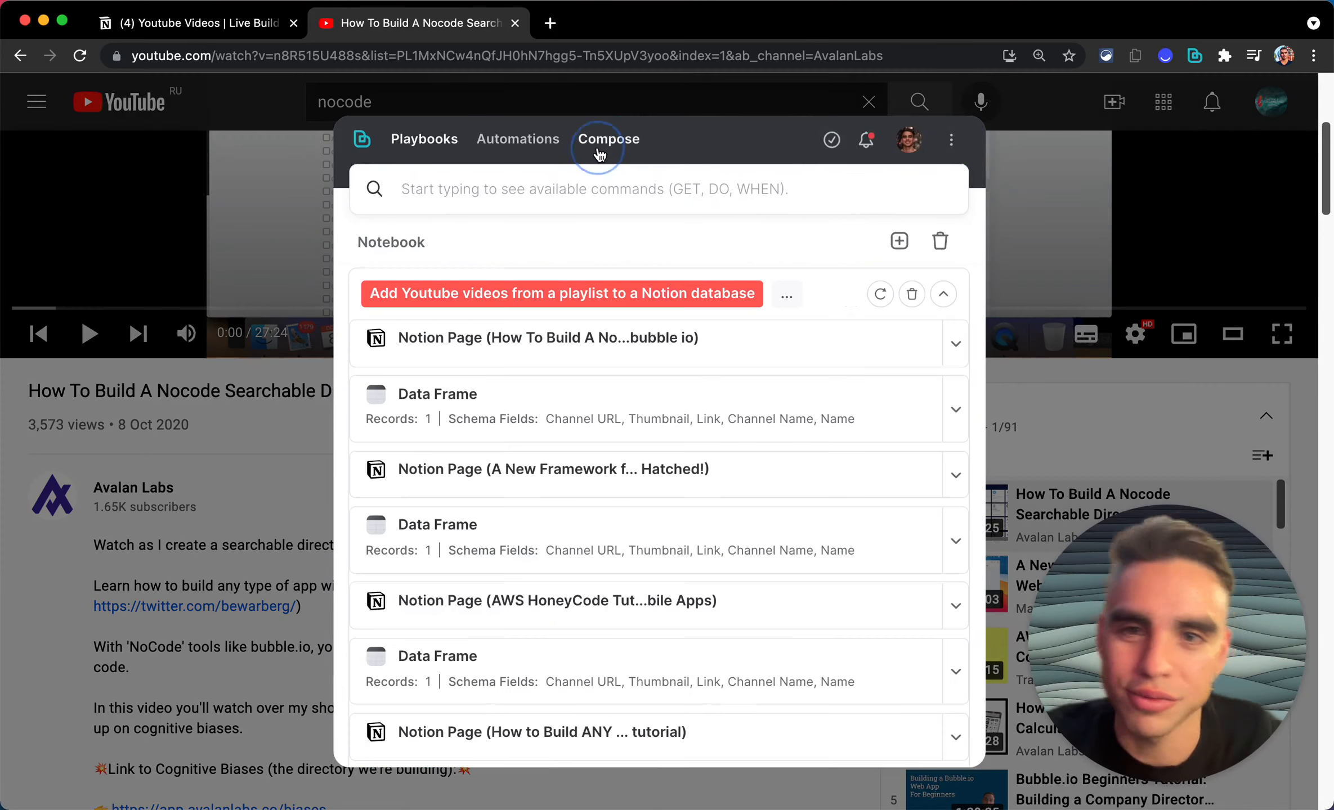
left_click(641, 192)
type("new")
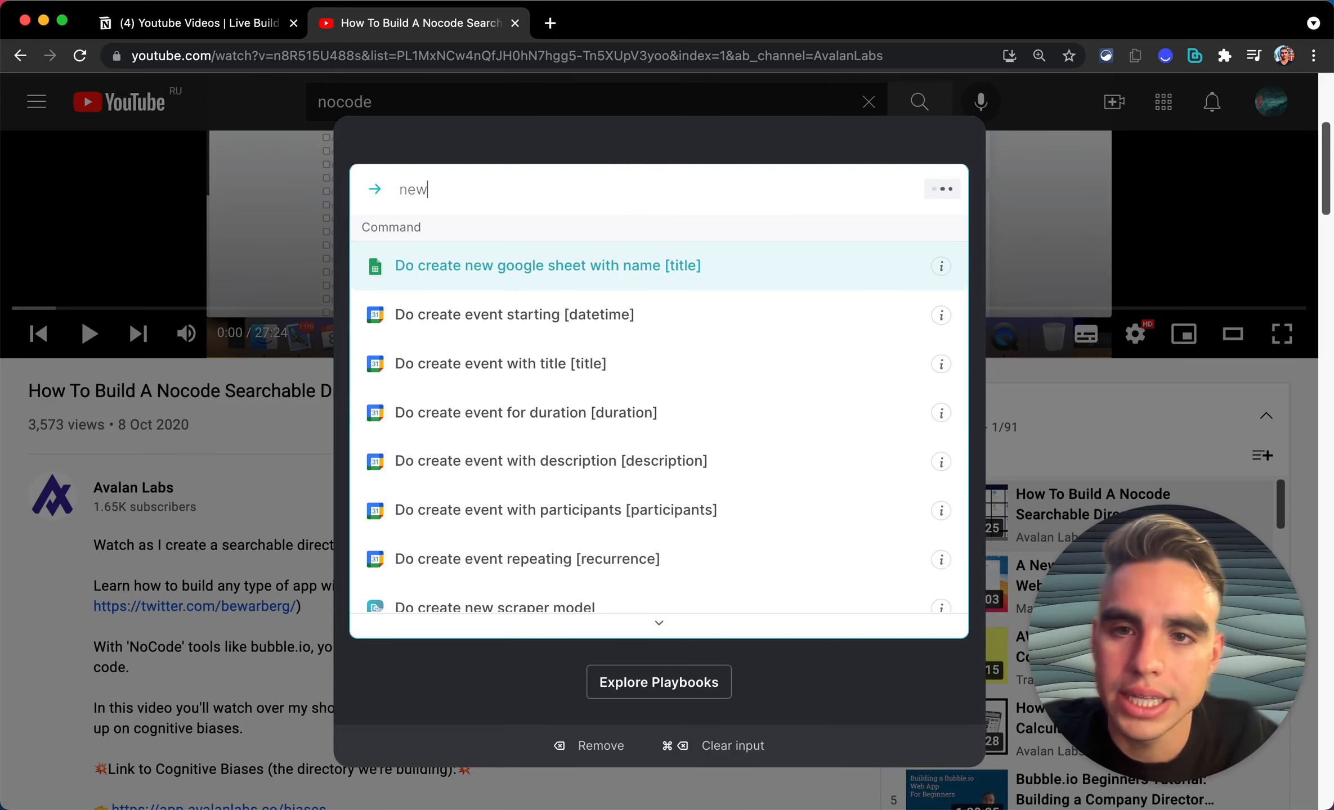
left_click(657, 131)
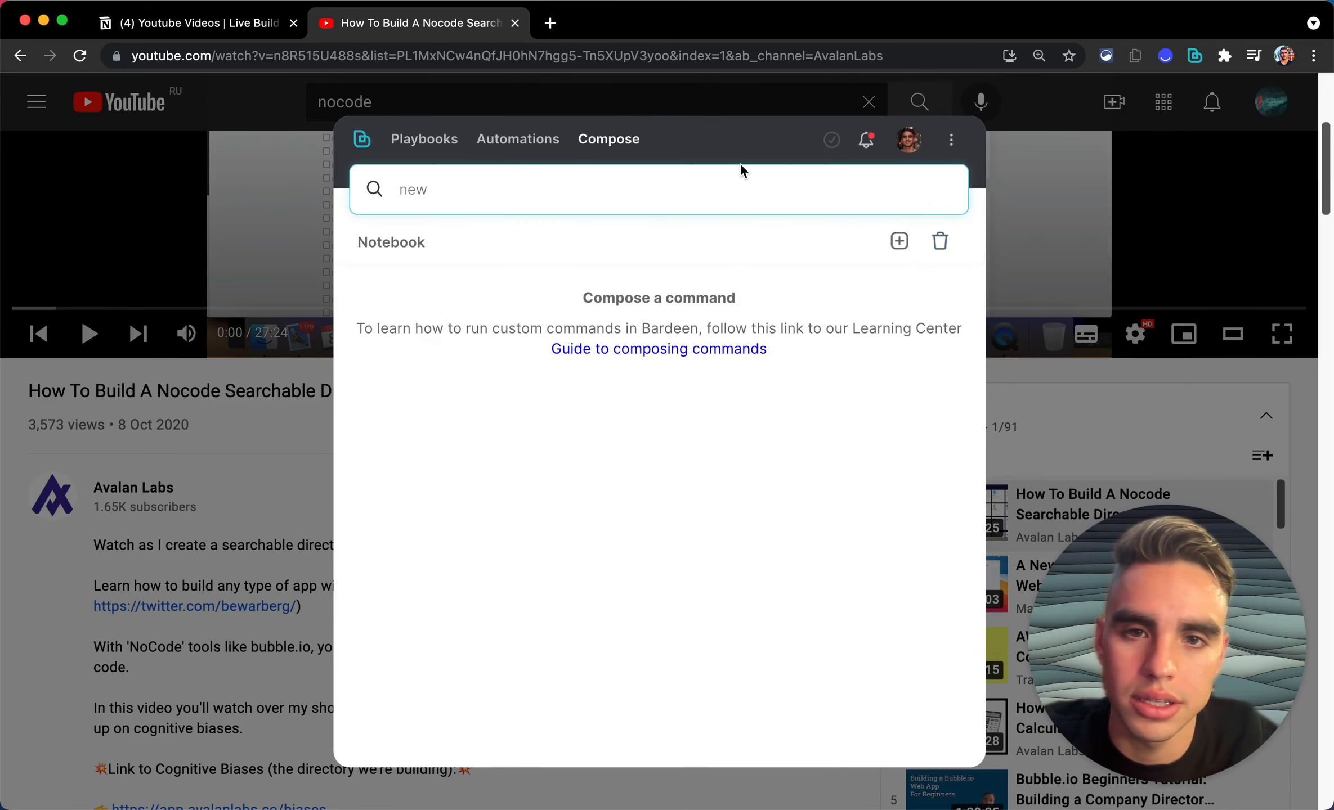
left_click(744, 185)
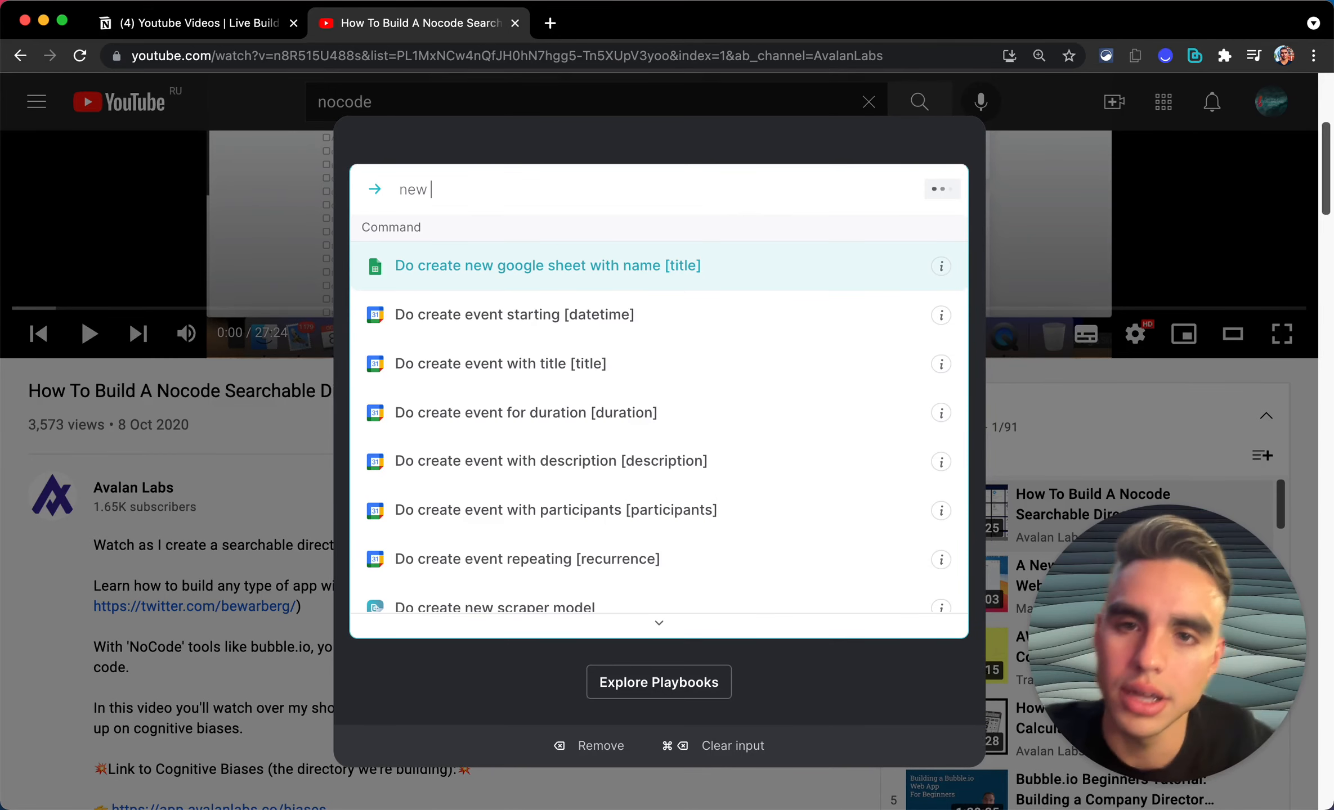
type("scr")
key("Return")
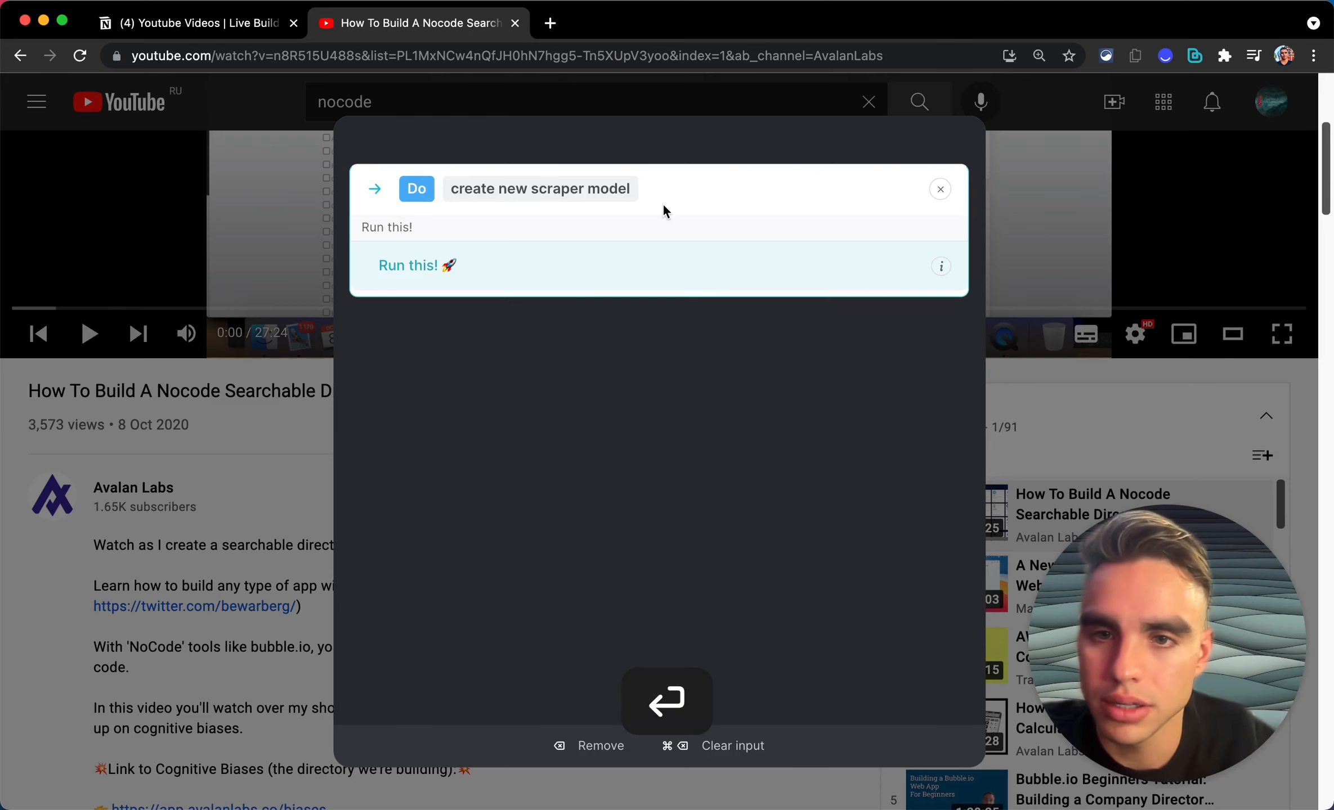
key("Return")
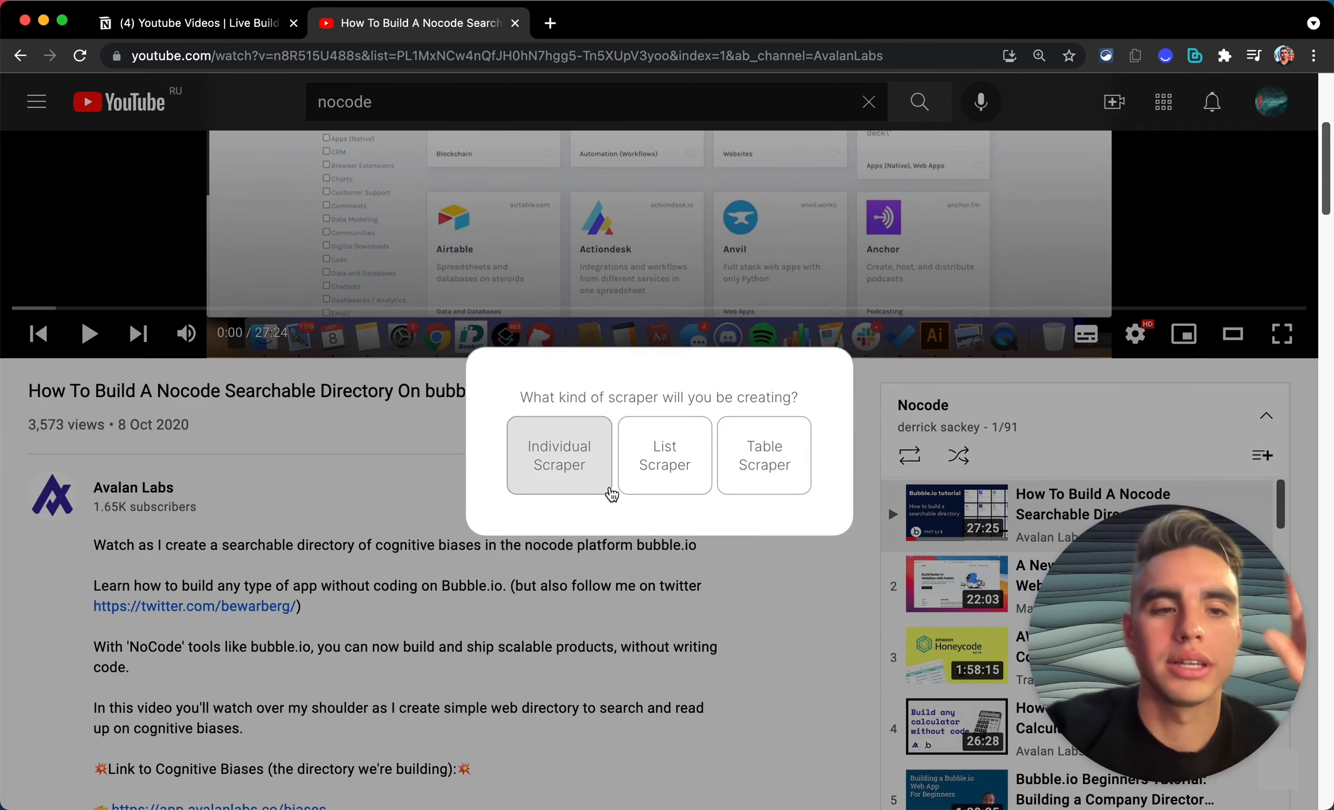
Step: Choose an Individual Scraper and capture the video title as a Name text field
left_click(588, 490)
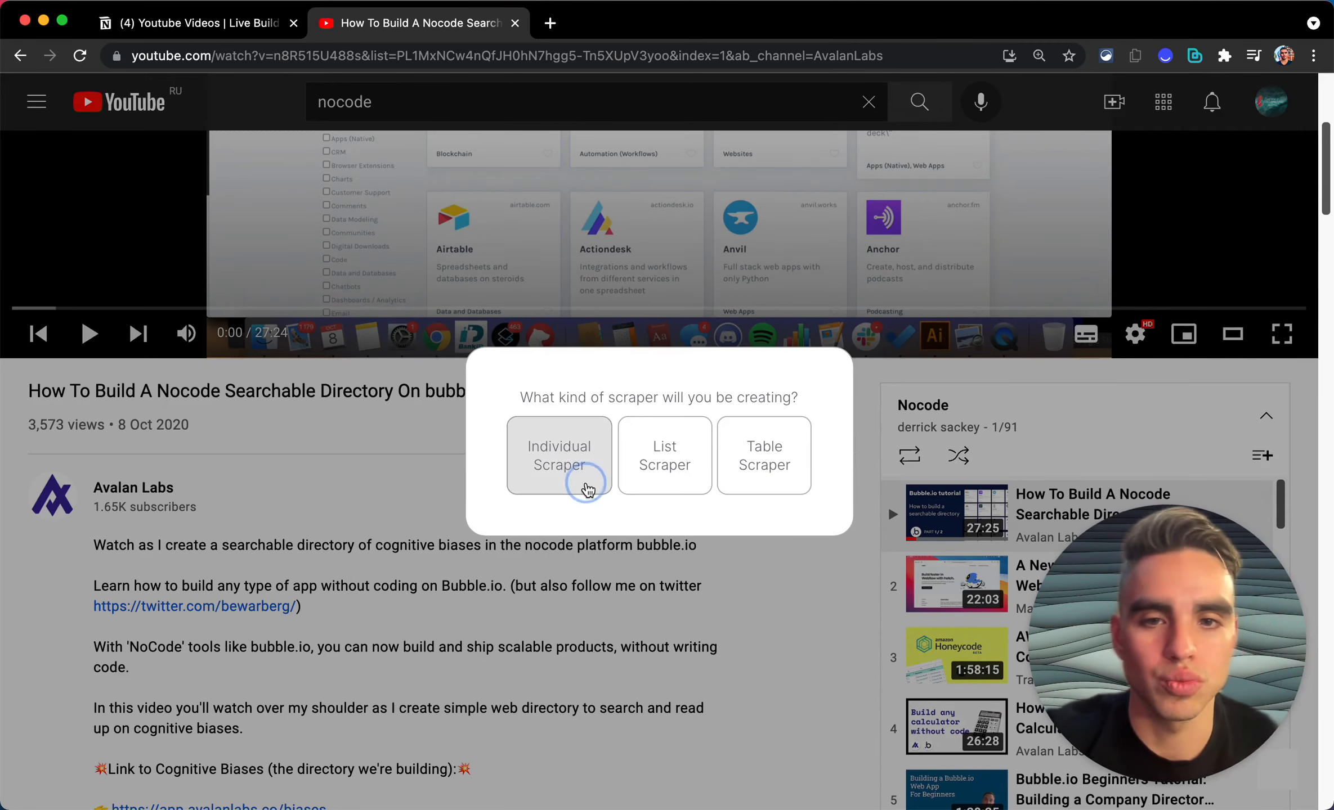
left_click(314, 385)
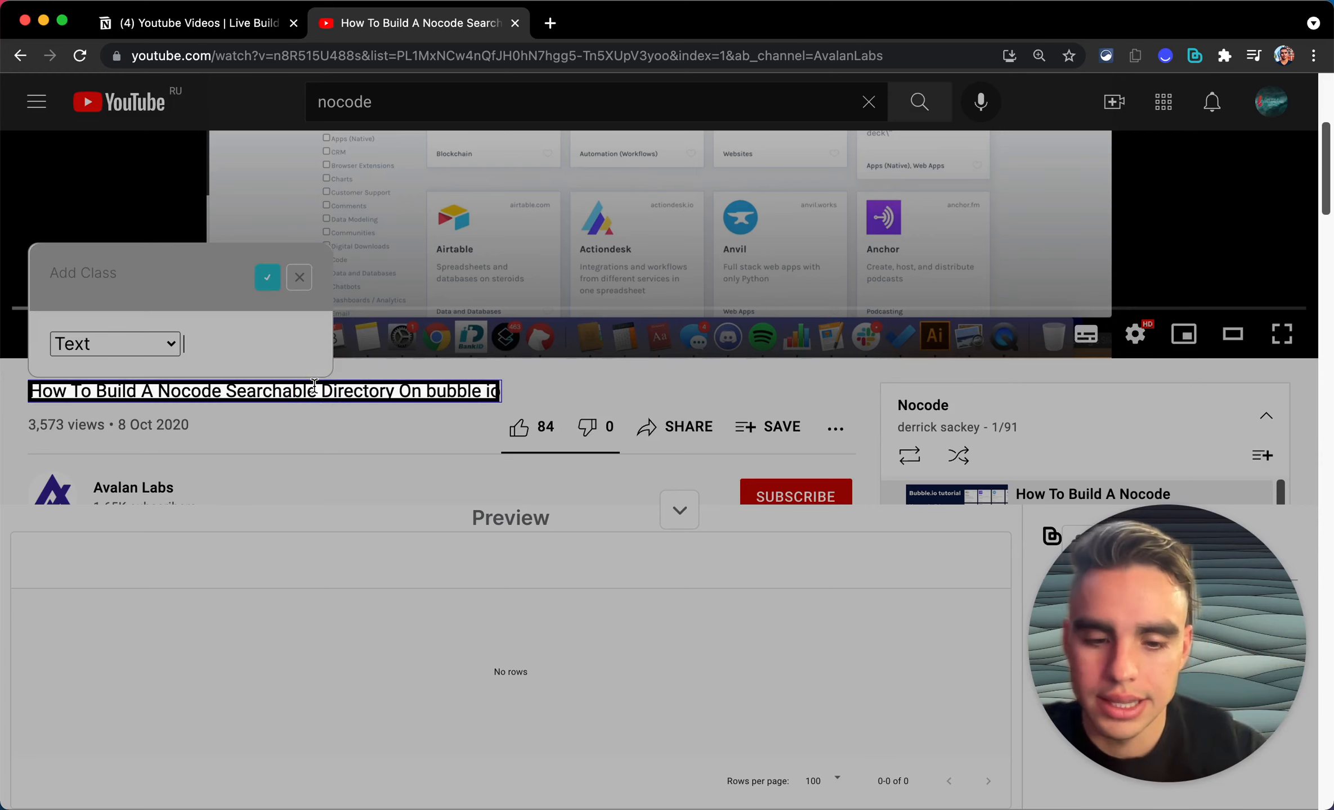
type("Name")
left_click(268, 278)
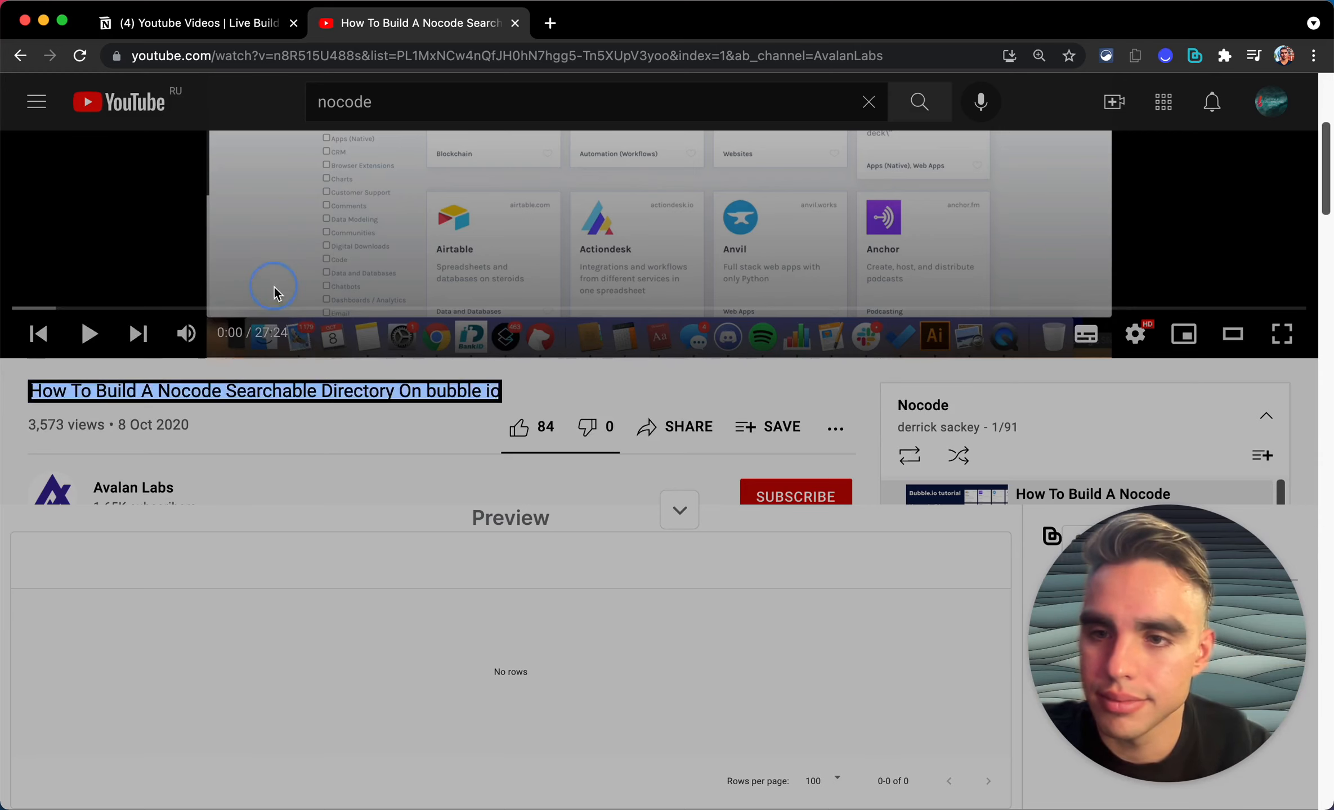
Step: Capture the channel name as a Channel Name text field
scroll(274, 287, "down", 2)
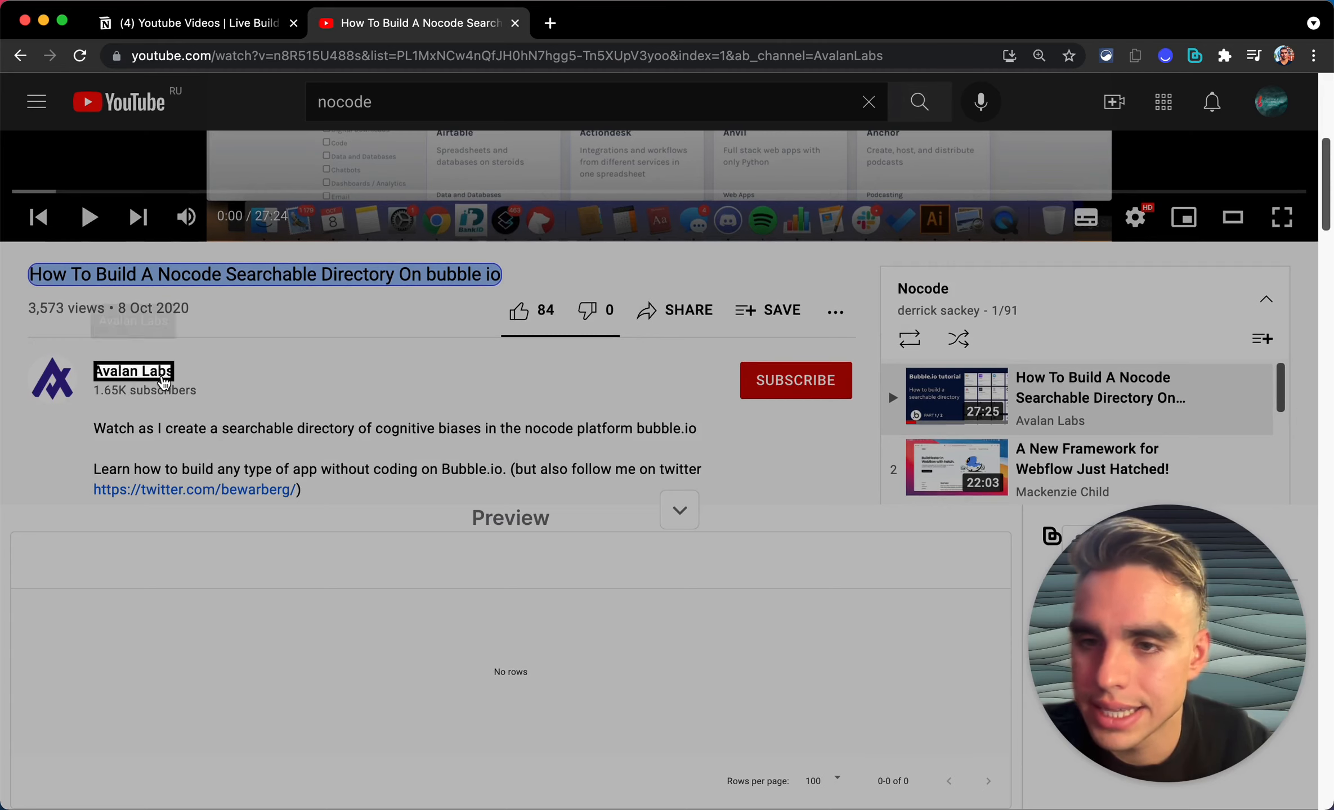
scroll(117, 307, "down", 1)
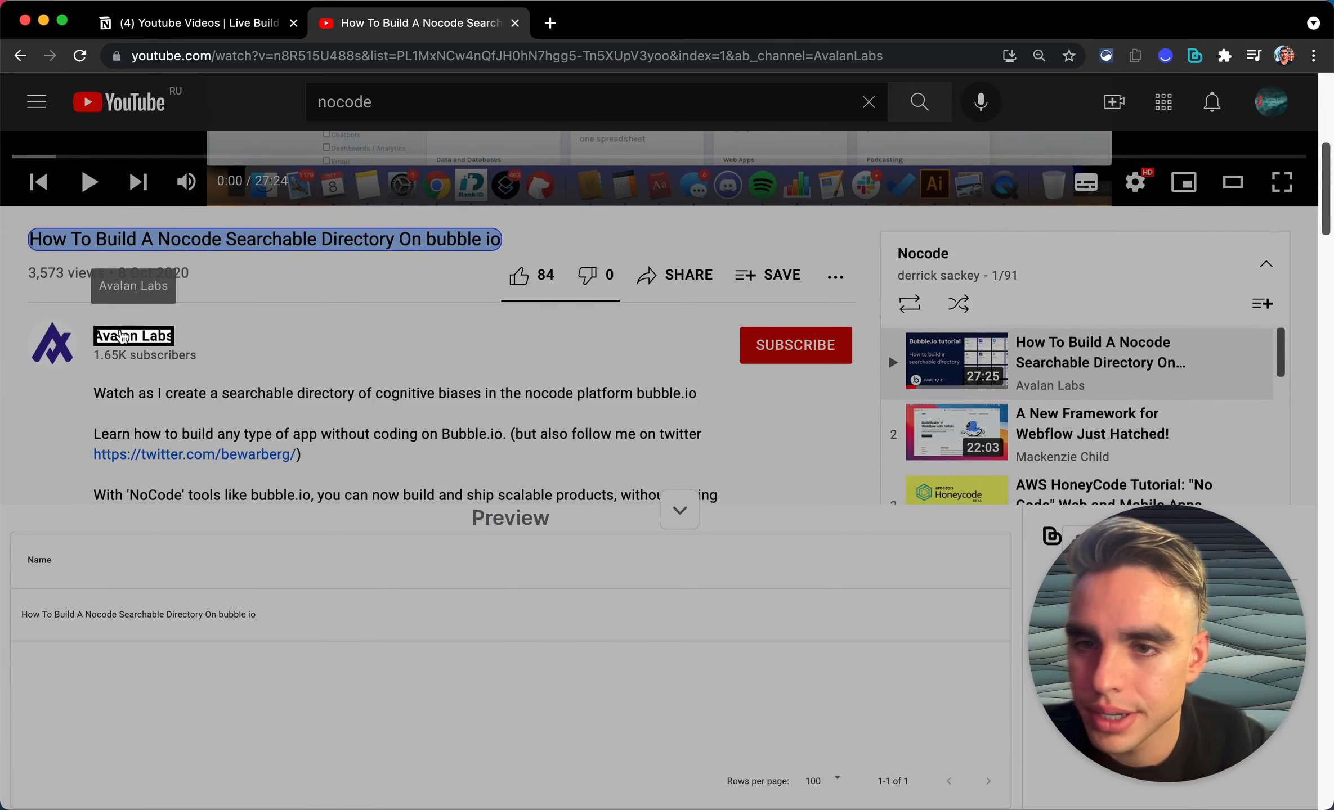
left_click(124, 336)
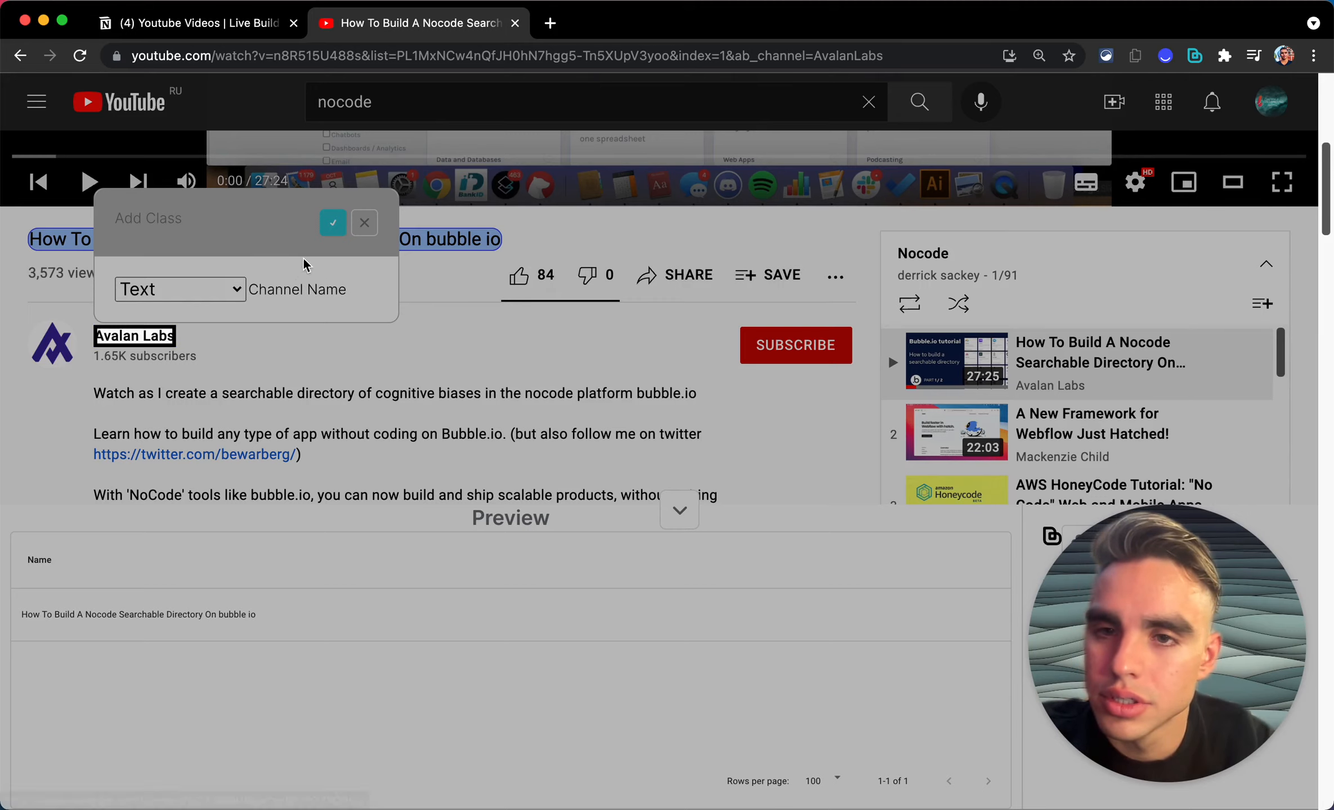
left_click(333, 223)
Step: Add the channel link as a Channel URL field of type Link and review the preview row
left_click(139, 337)
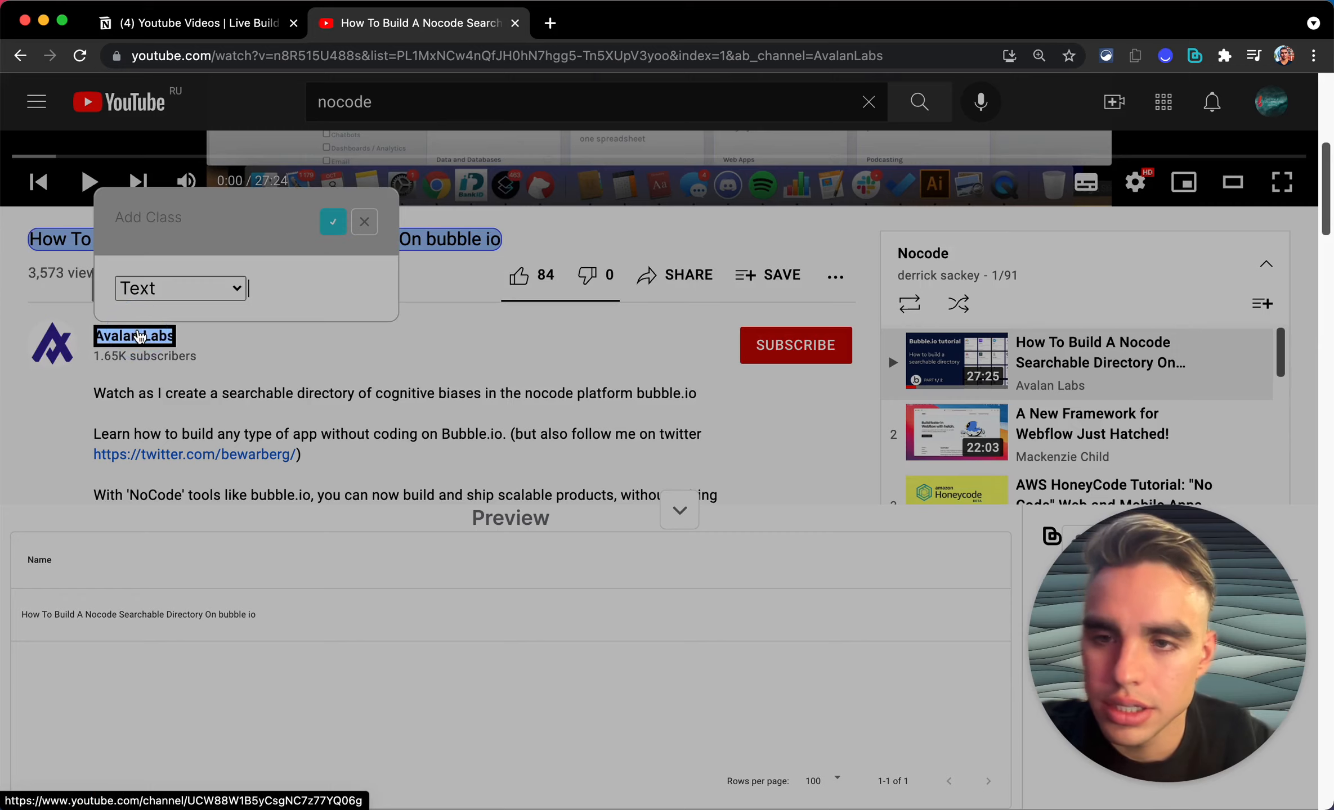
type("Channel URL")
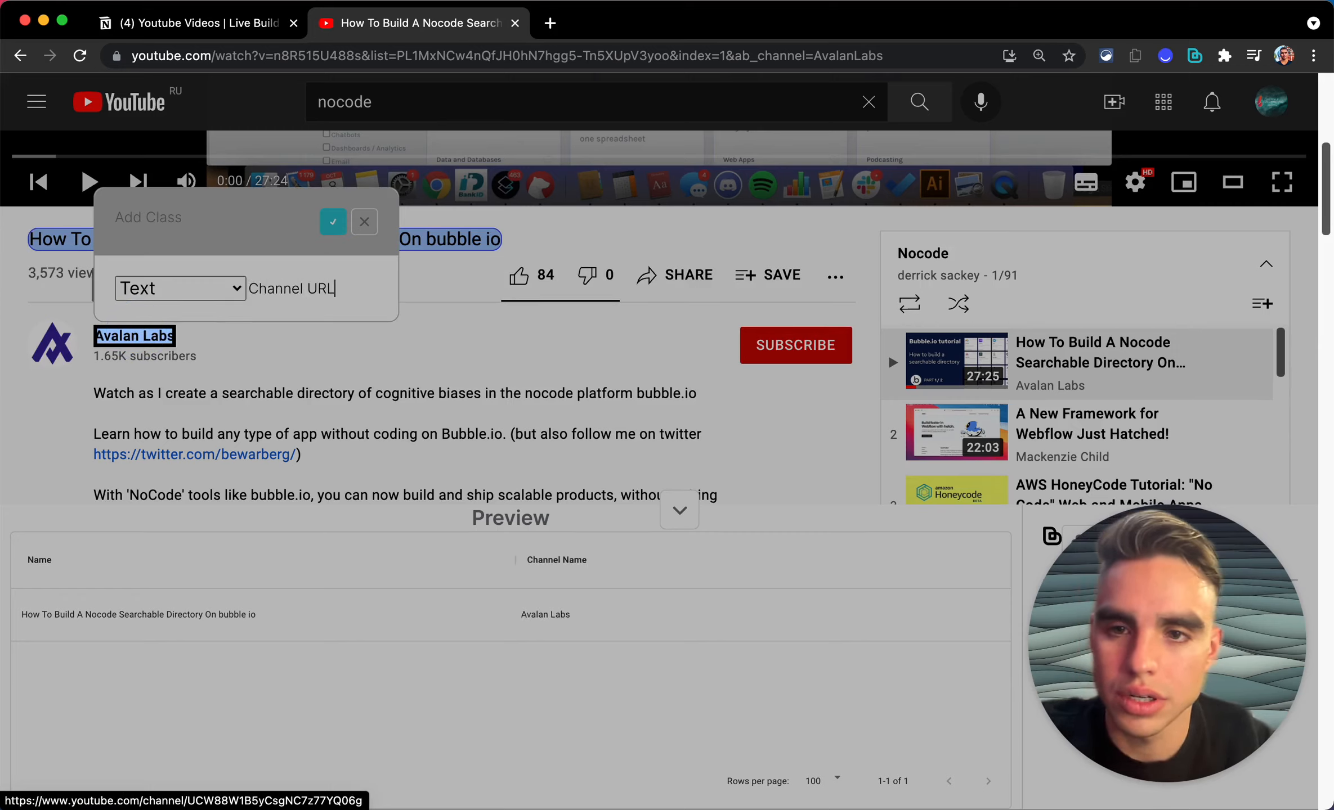
left_click(137, 287)
left_click(142, 315)
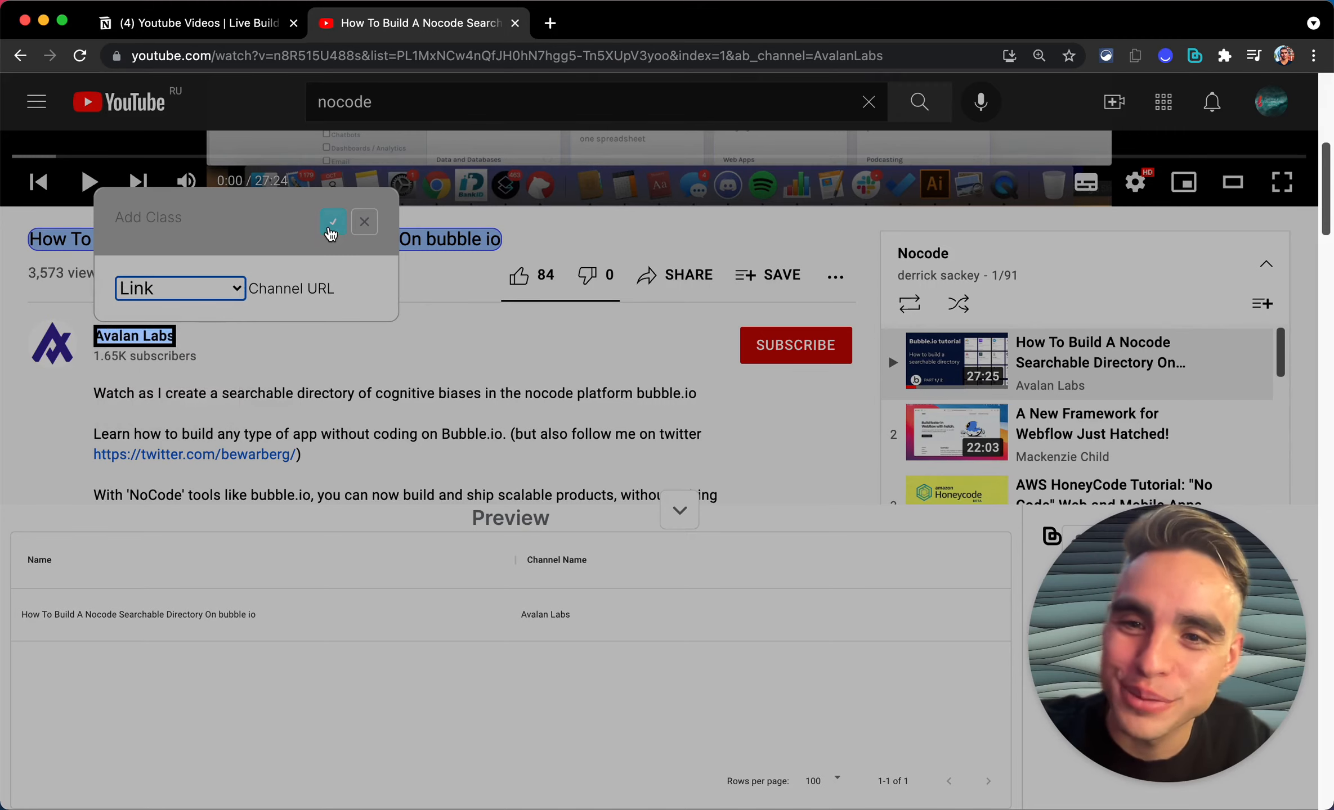
left_click(330, 234)
scroll(505, 365, "down", 5)
scroll(505, 365, "up", 5)
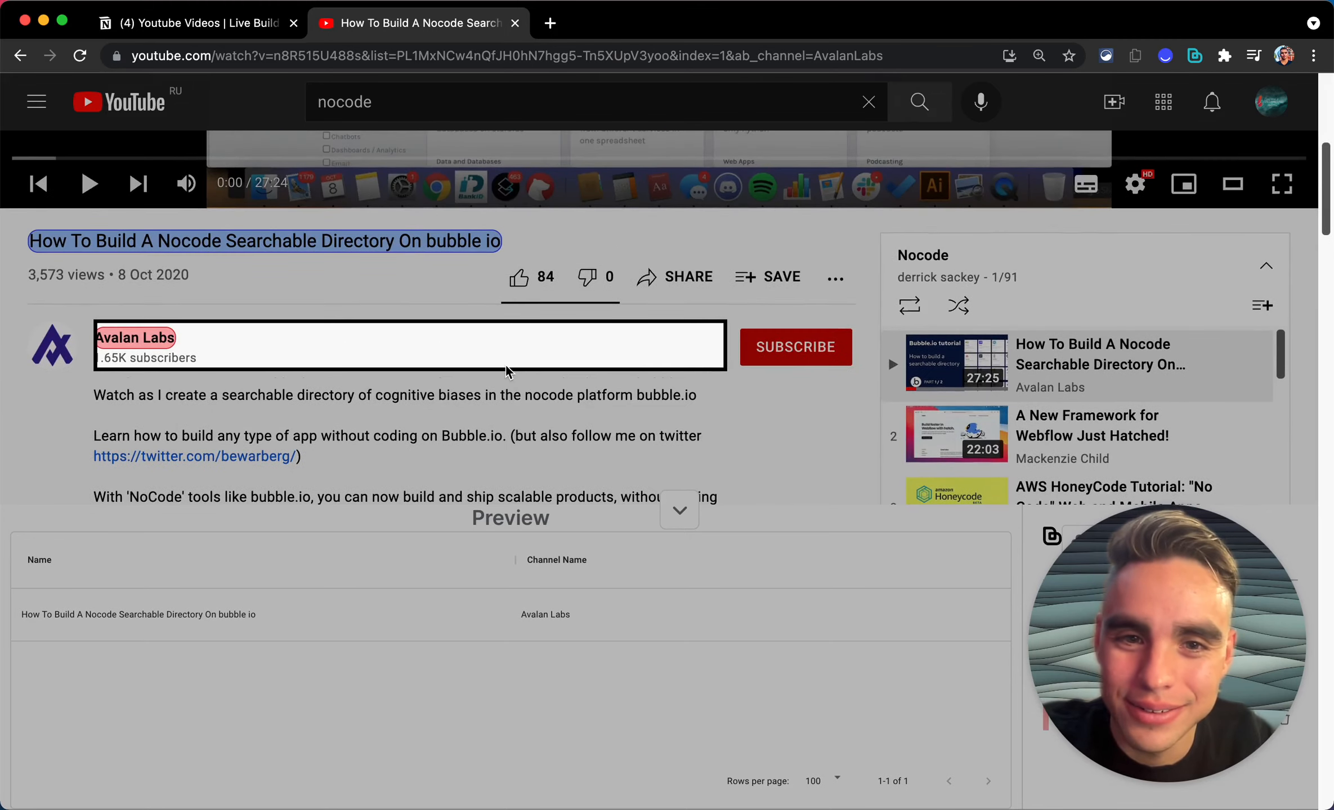
scroll(505, 366, "down", 4)
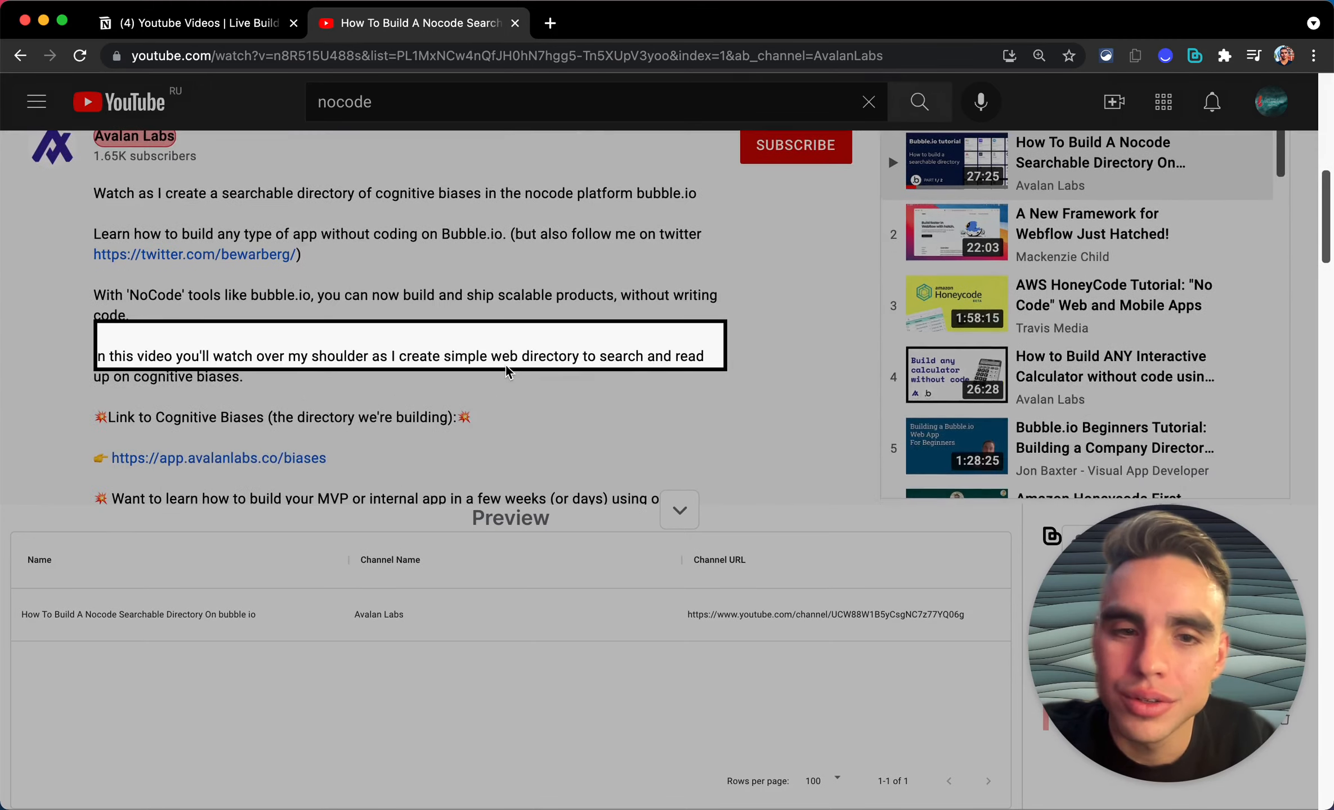
scroll(505, 365, "up", 3)
scroll(505, 365, "up", 5)
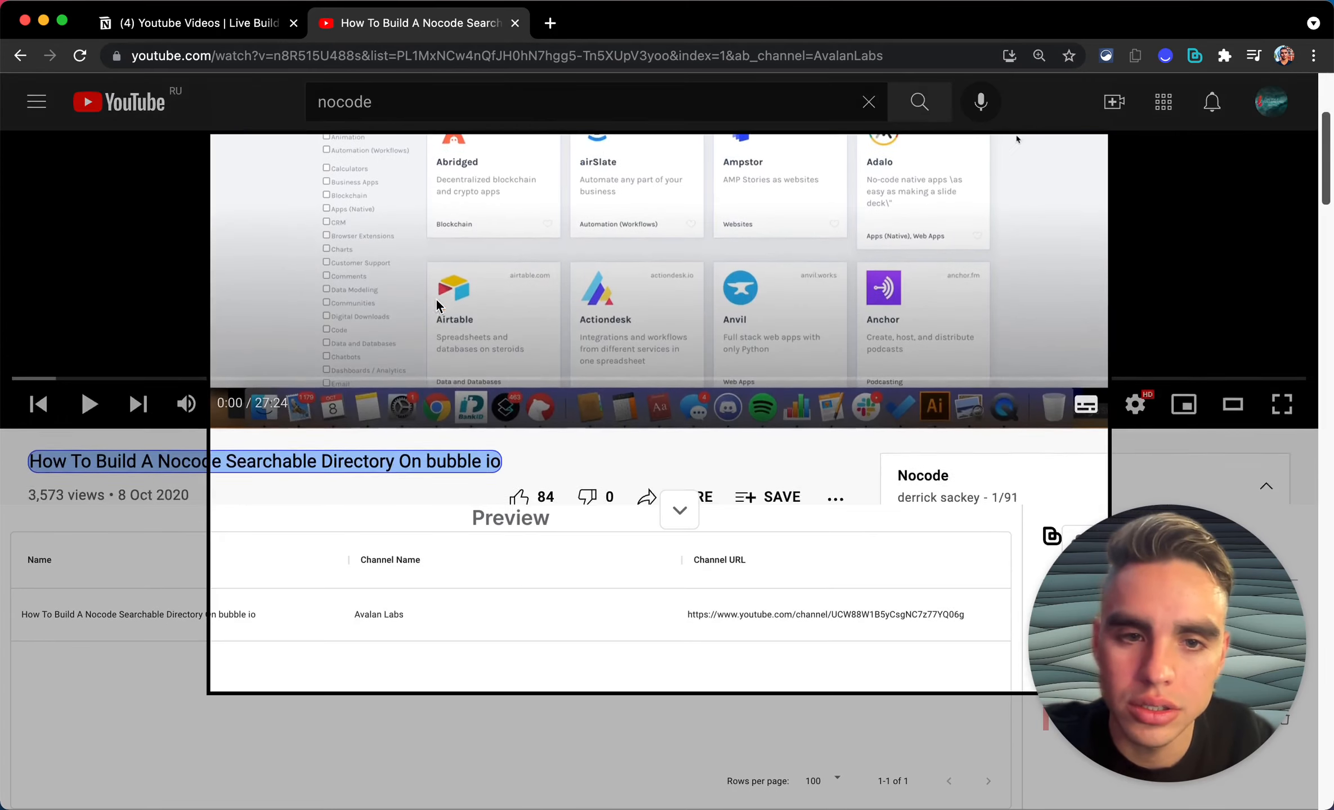
scroll(437, 300, "down", 4)
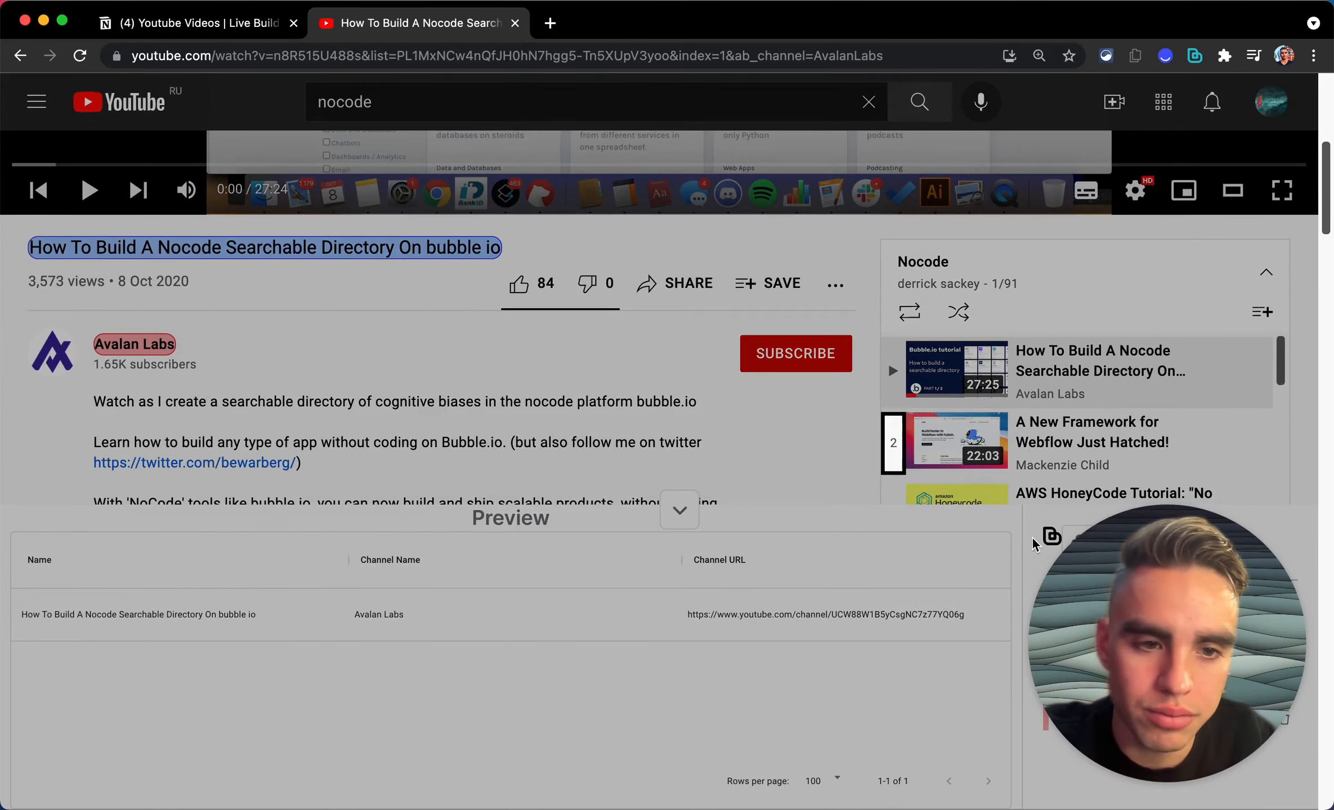
left_click_drag(1159, 617, 1161, 139)
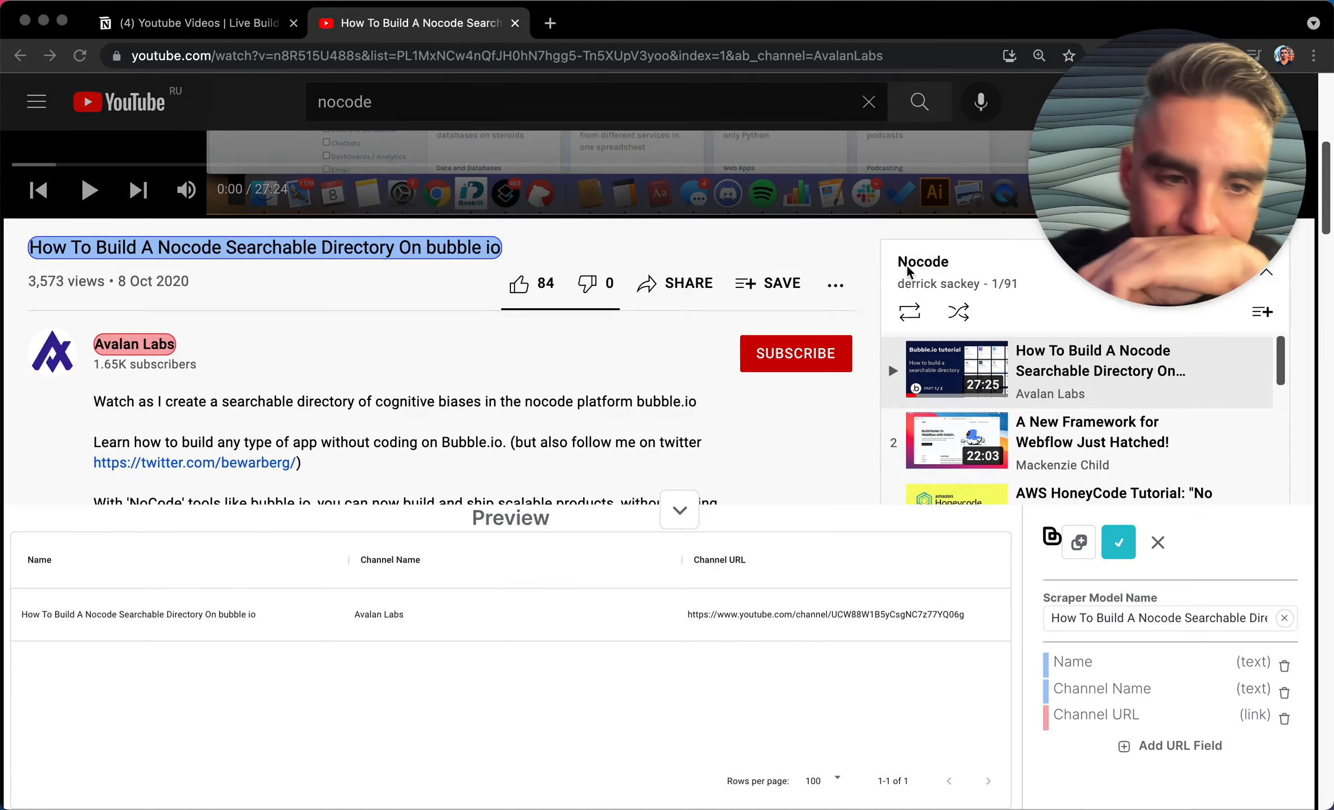
Step: Add a Link field that captures the page URL to the scraper model
scroll(703, 392, "down", 4)
scroll(703, 392, "down", 6)
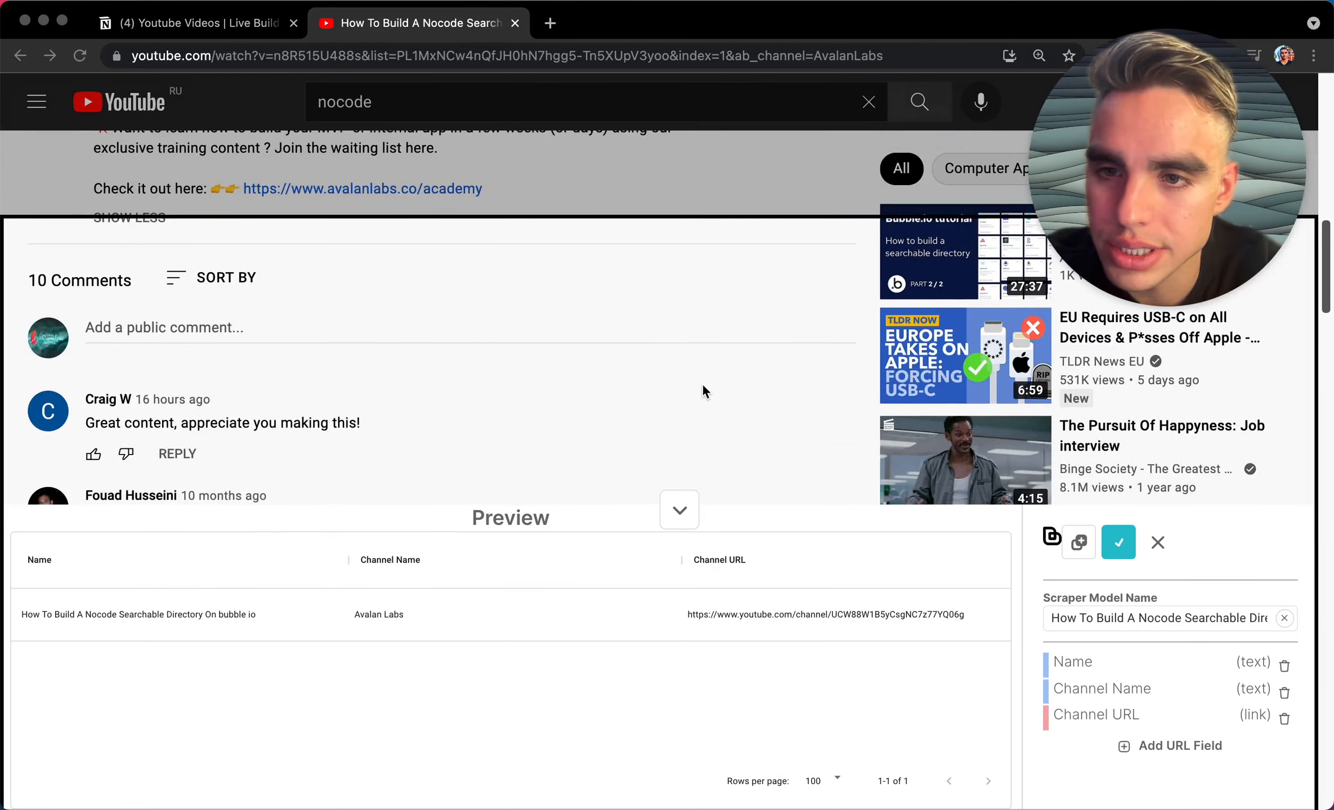
scroll(703, 393, "up", 6)
scroll(702, 390, "down", 2)
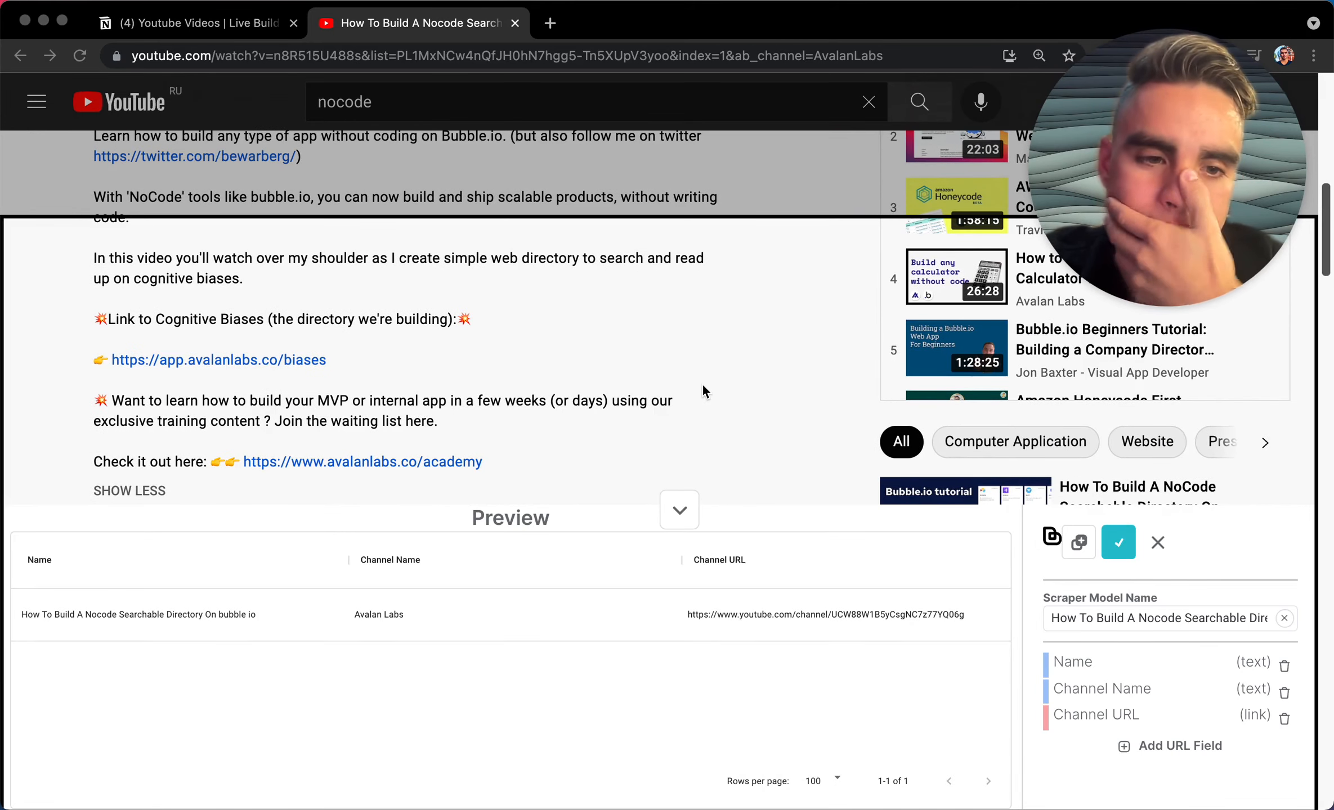
scroll(704, 392, "up", 1)
scroll(704, 392, "down", 3)
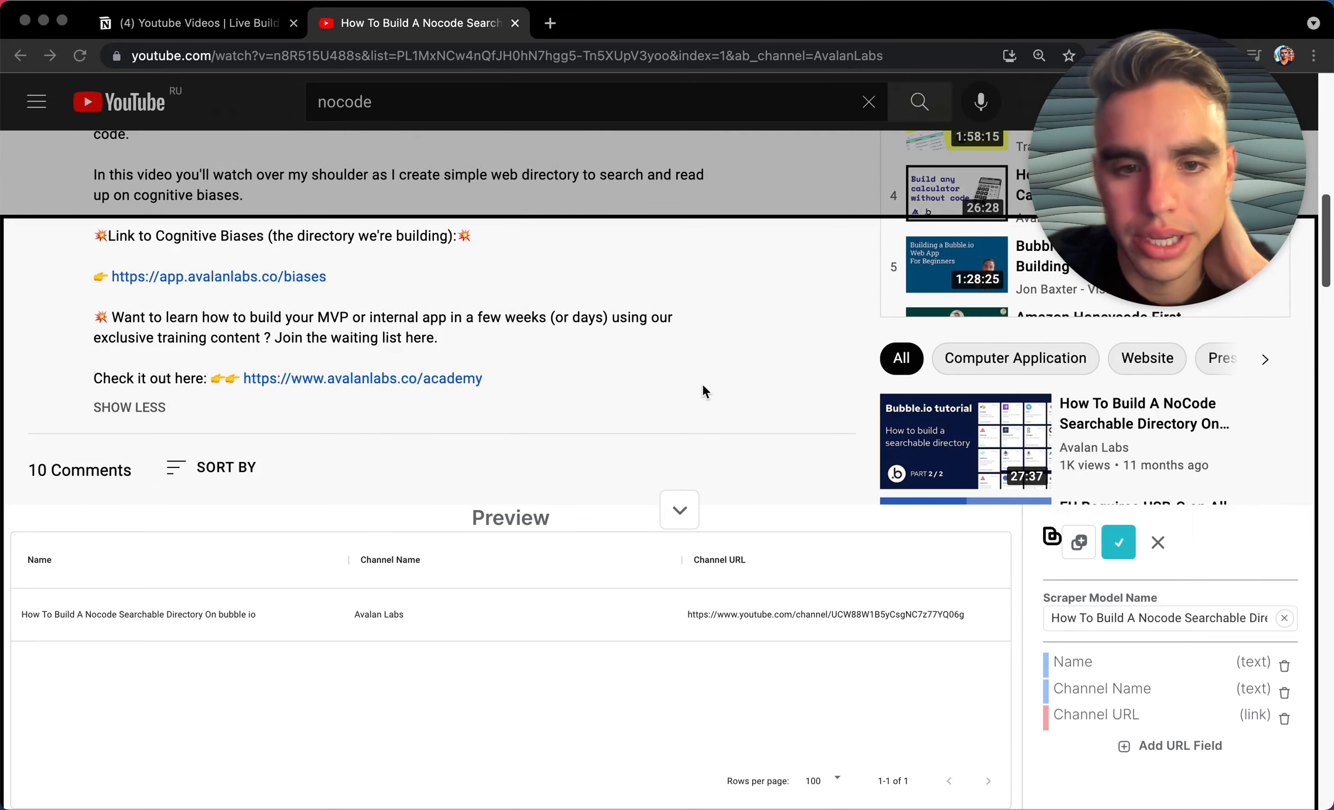
scroll(702, 387, "up", 10)
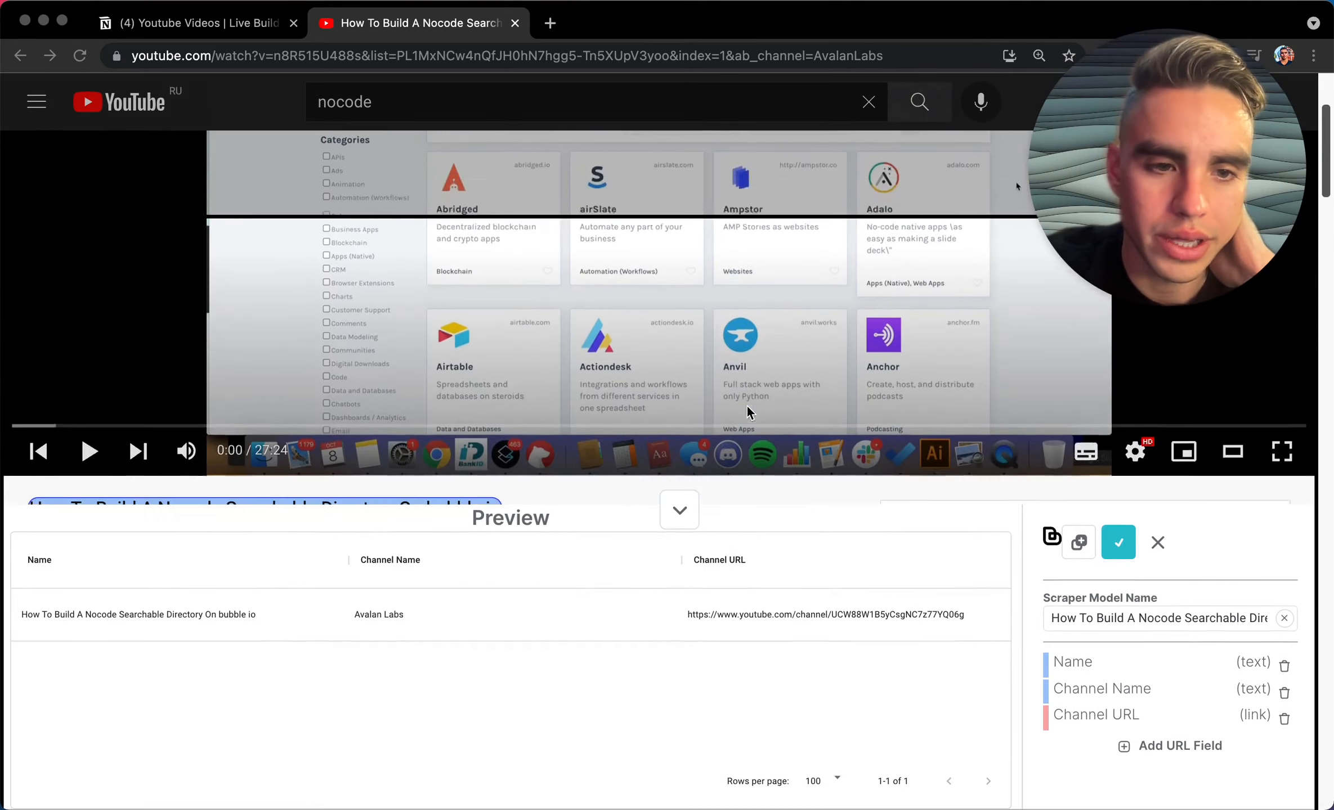
scroll(748, 407, "down", 5)
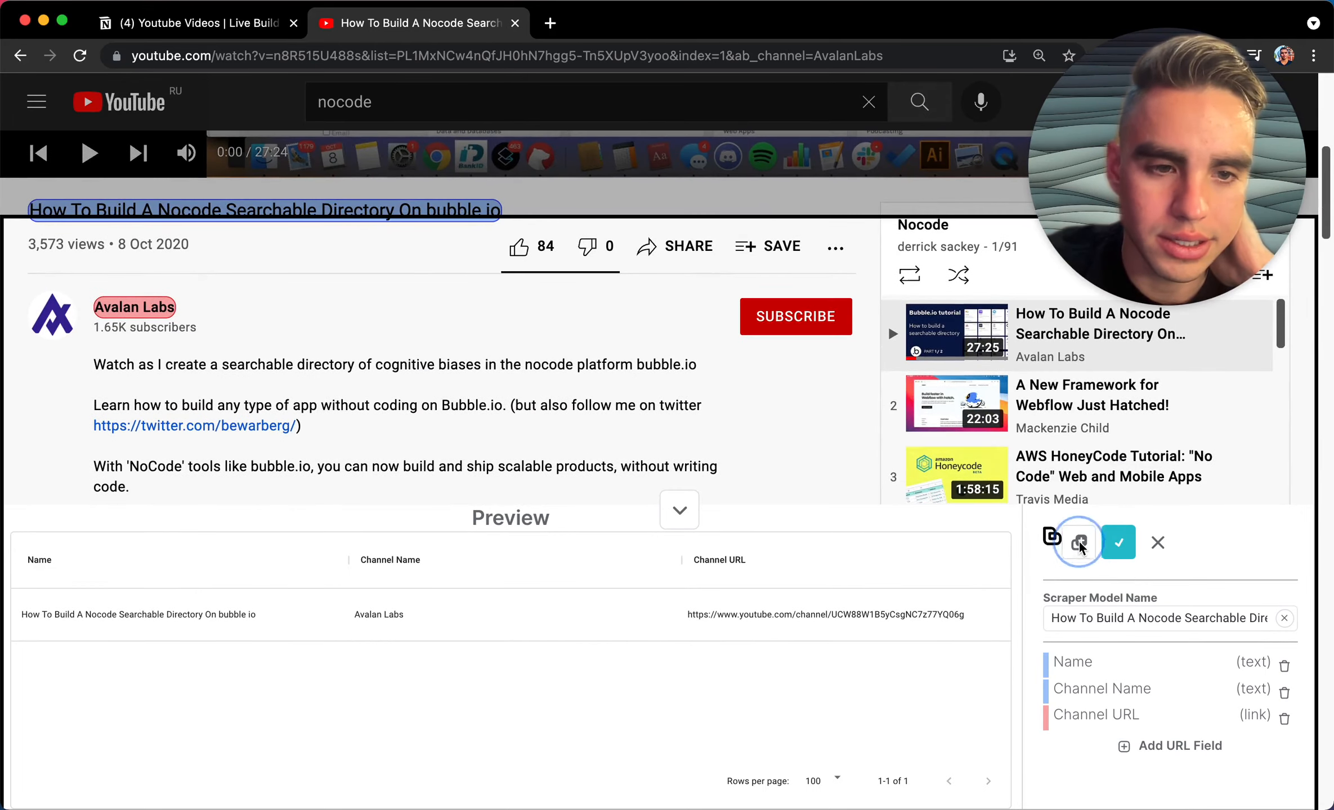
left_click(1080, 554)
left_click(1071, 602)
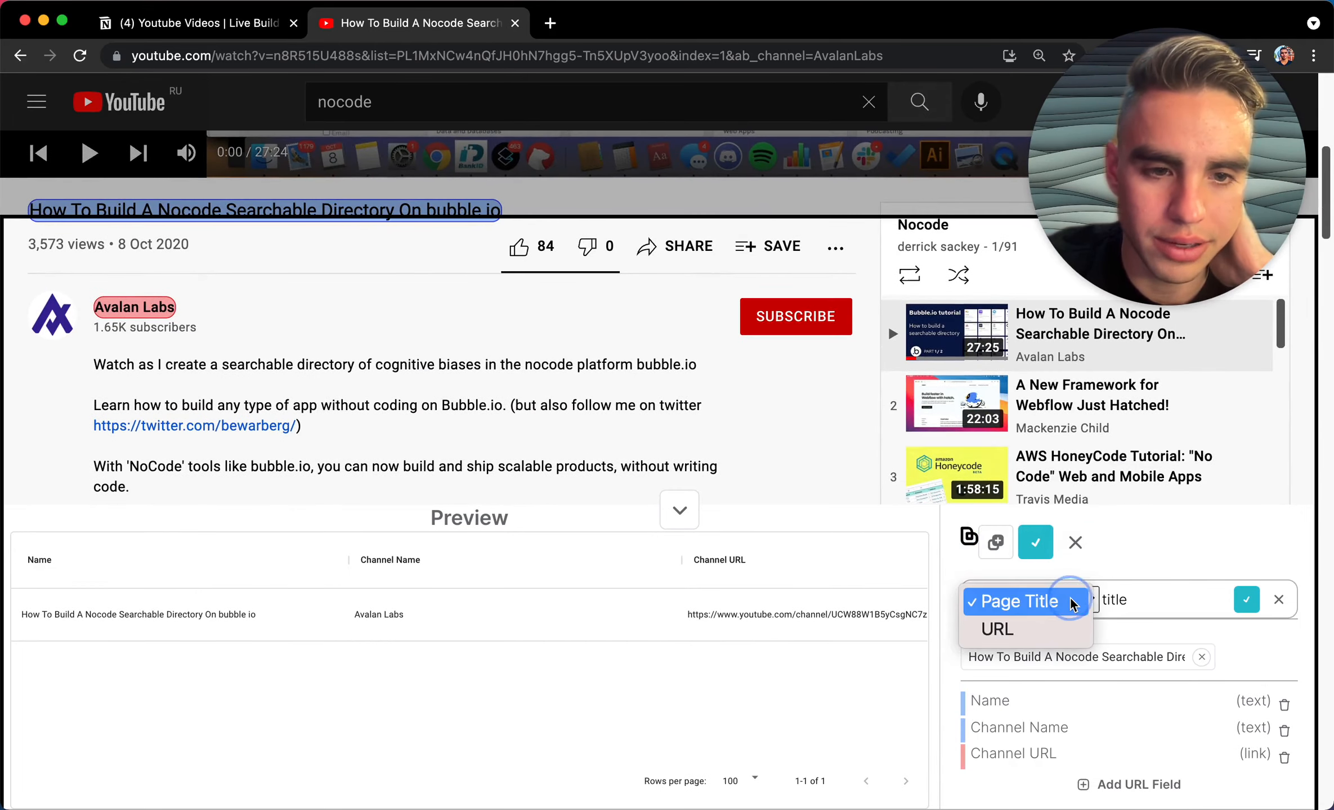
left_click(1061, 628)
left_click(1128, 601)
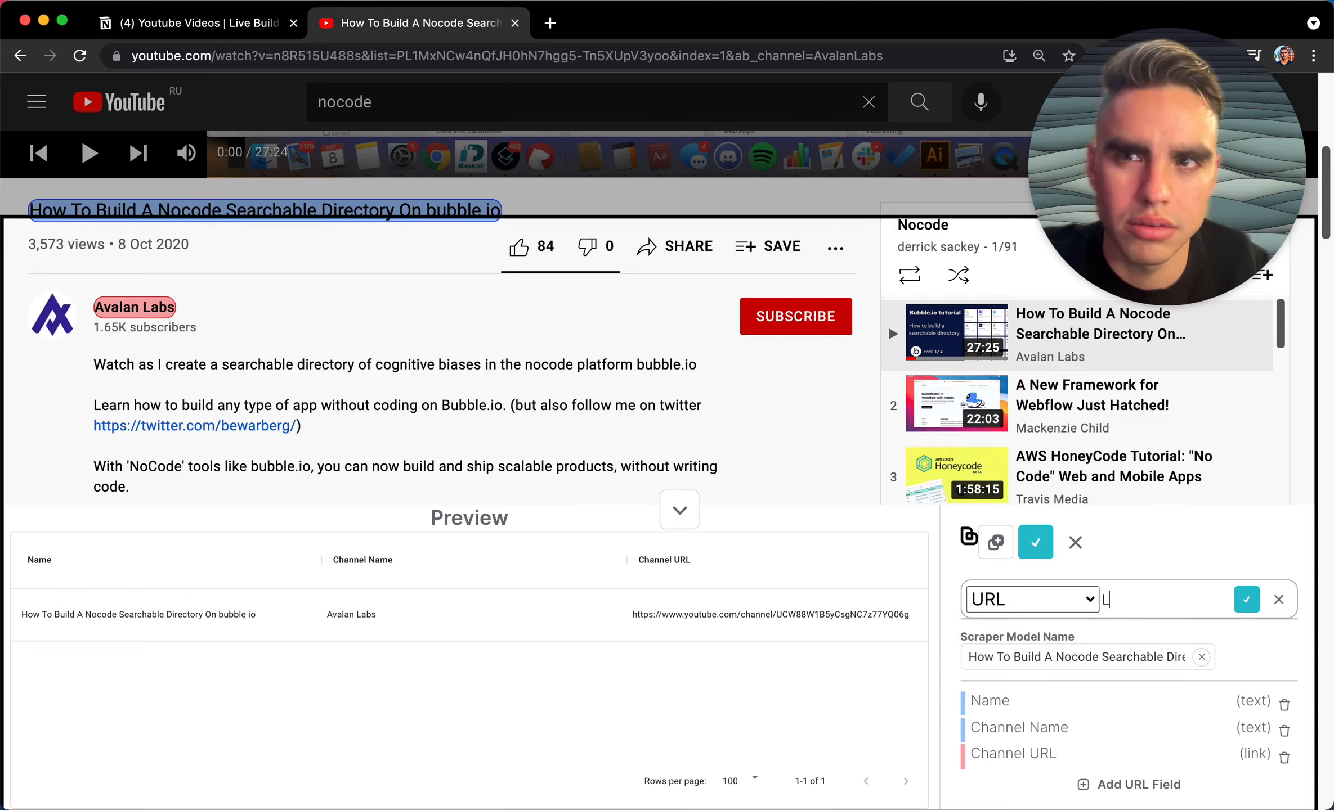
left_click(1244, 603)
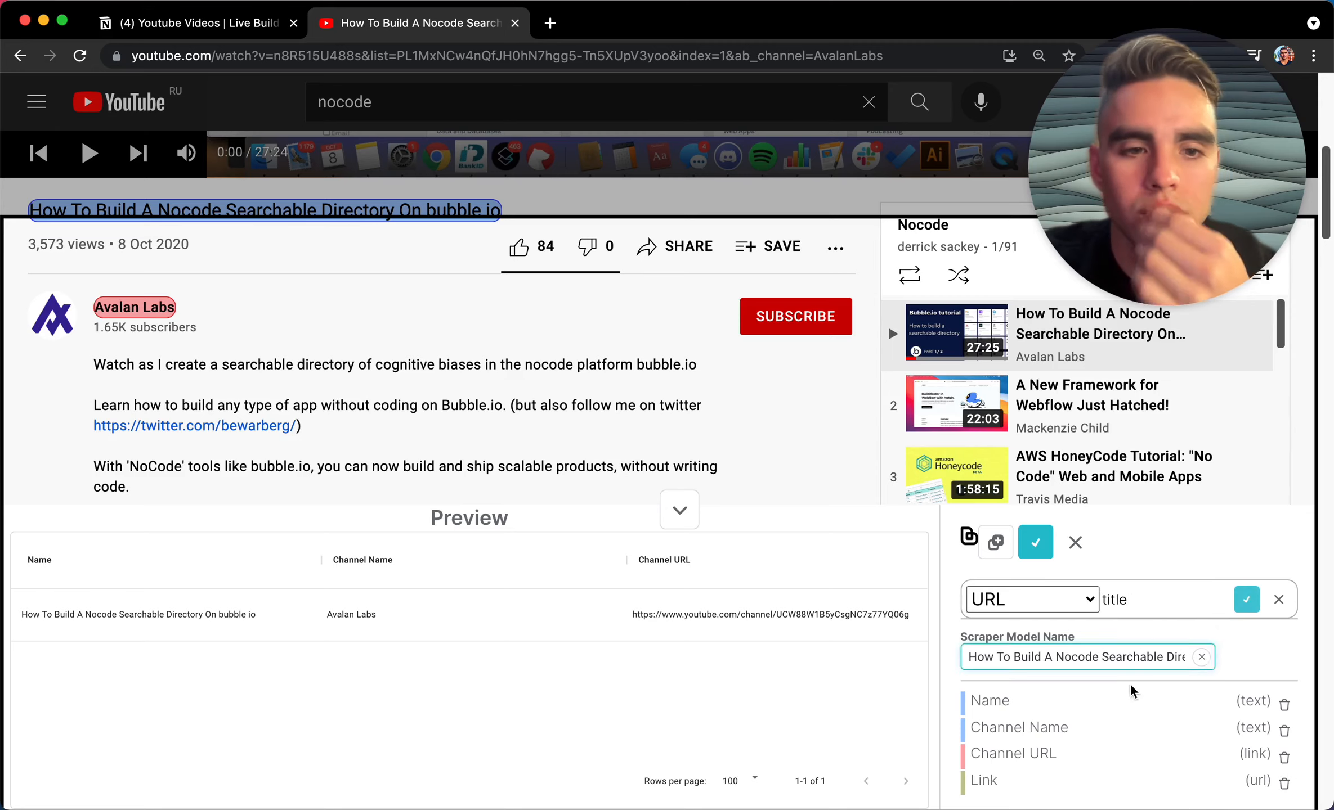
Step: Rename the model to 'Youtube Video Scraper' and remove the stray unused field row
left_click(1095, 653)
key("super+a")
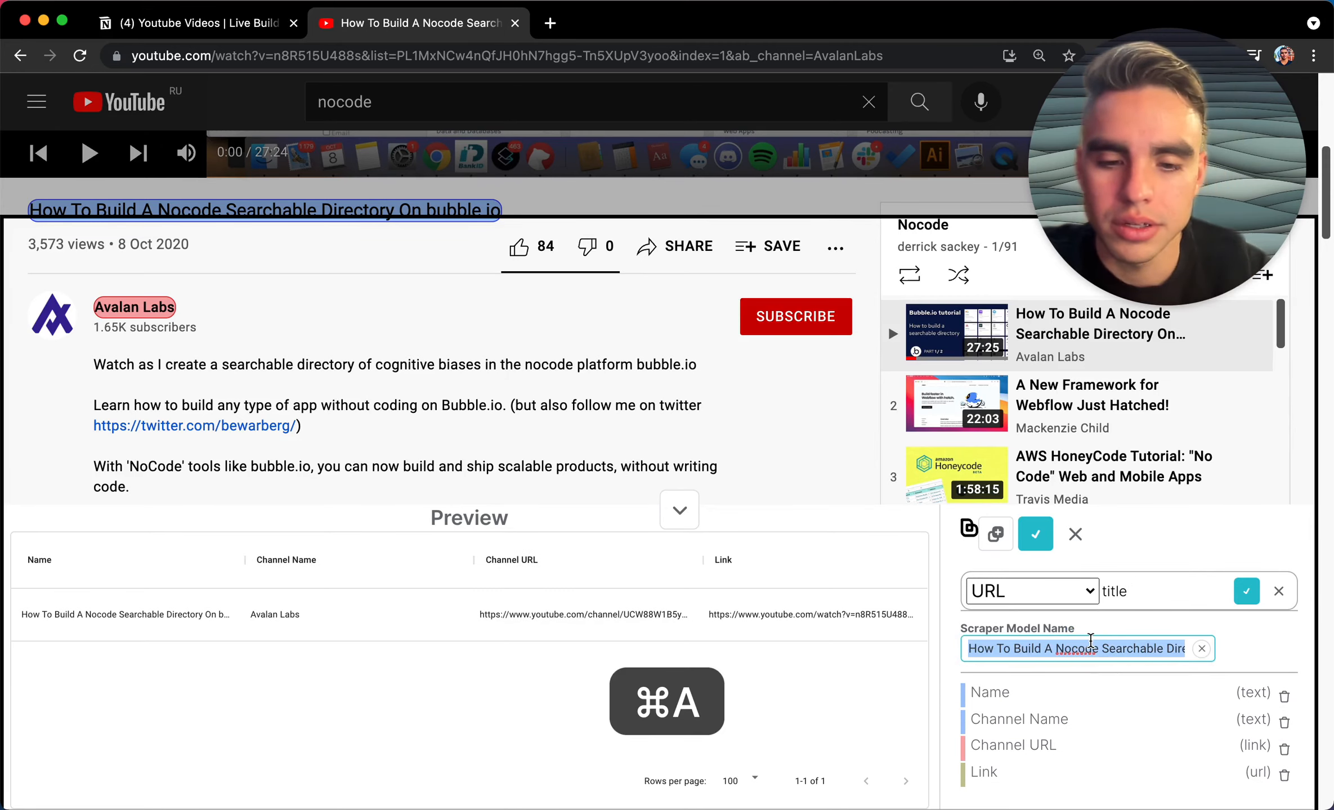
type("Youtube Video Scraper")
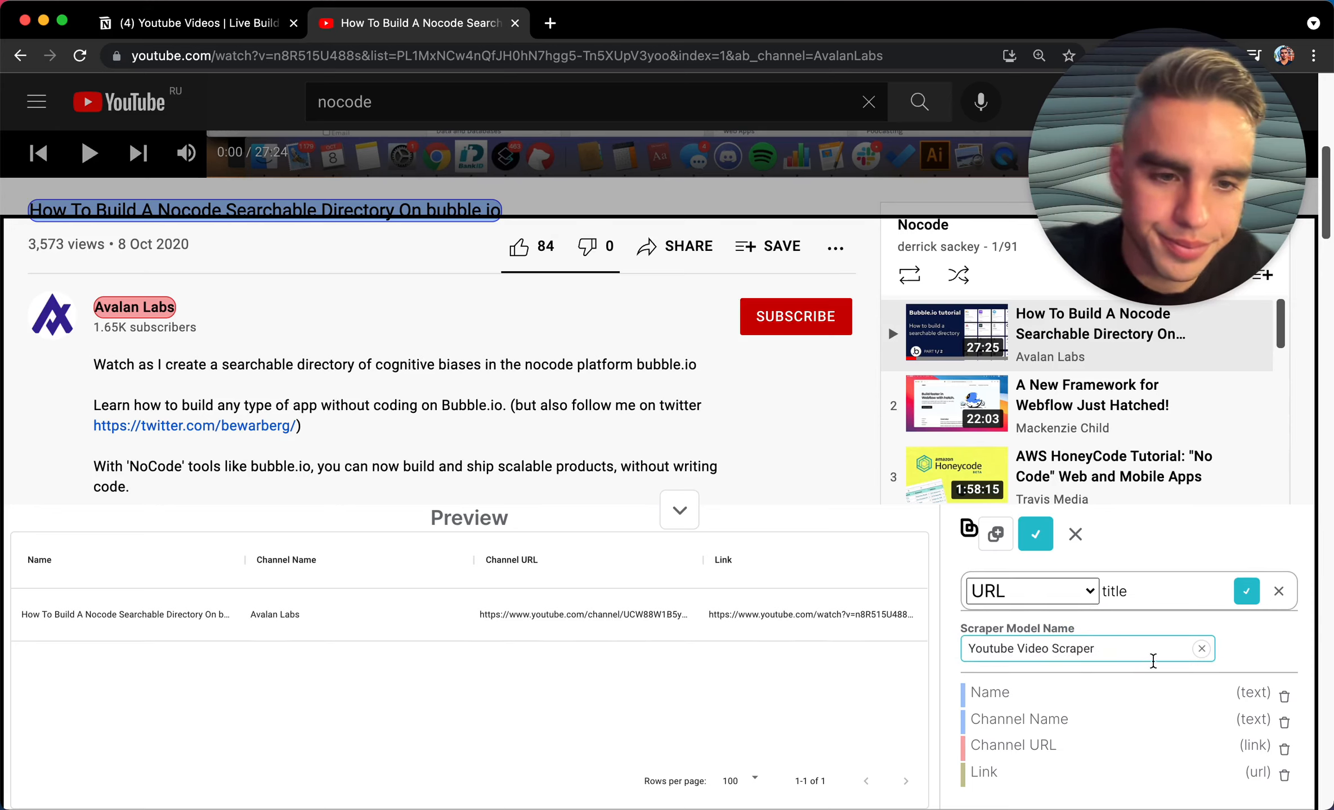
left_click(1247, 595)
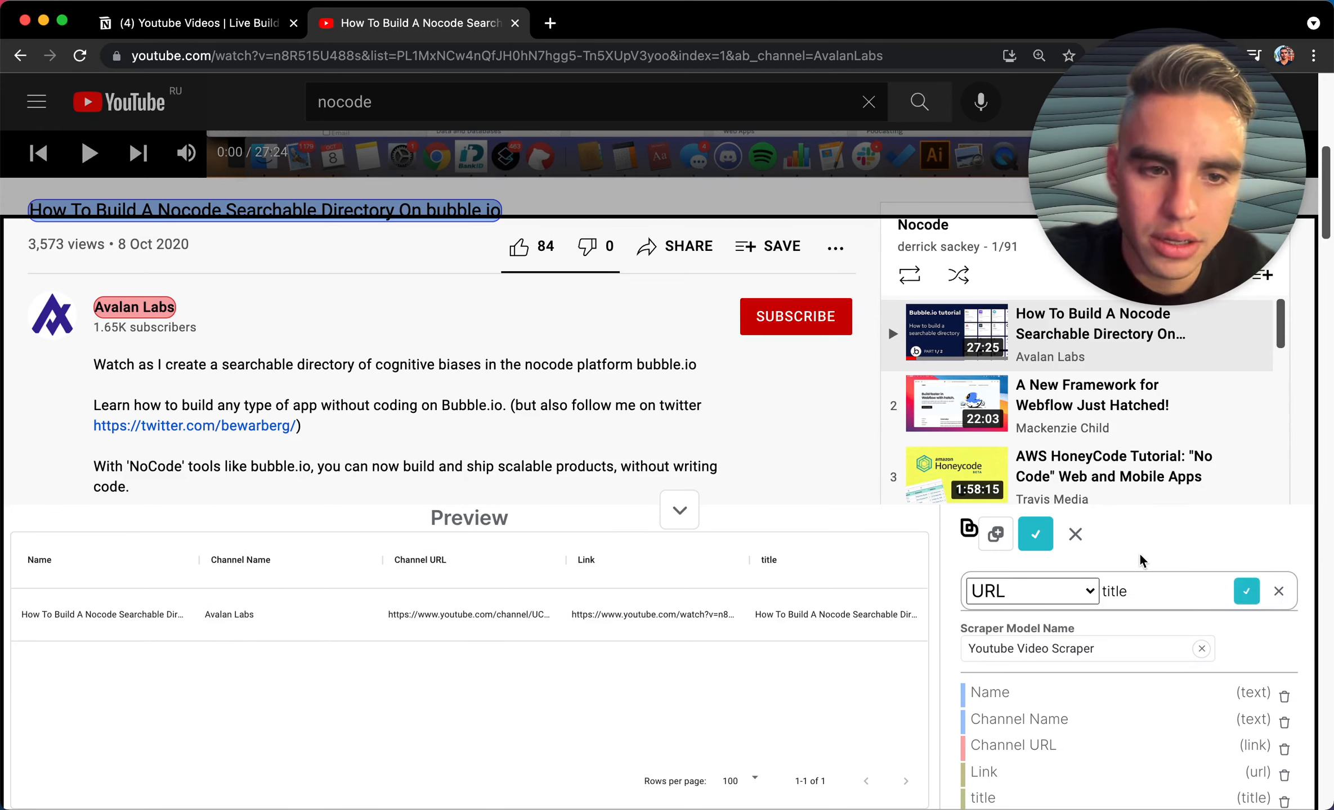
scroll(1207, 737, "down", 1)
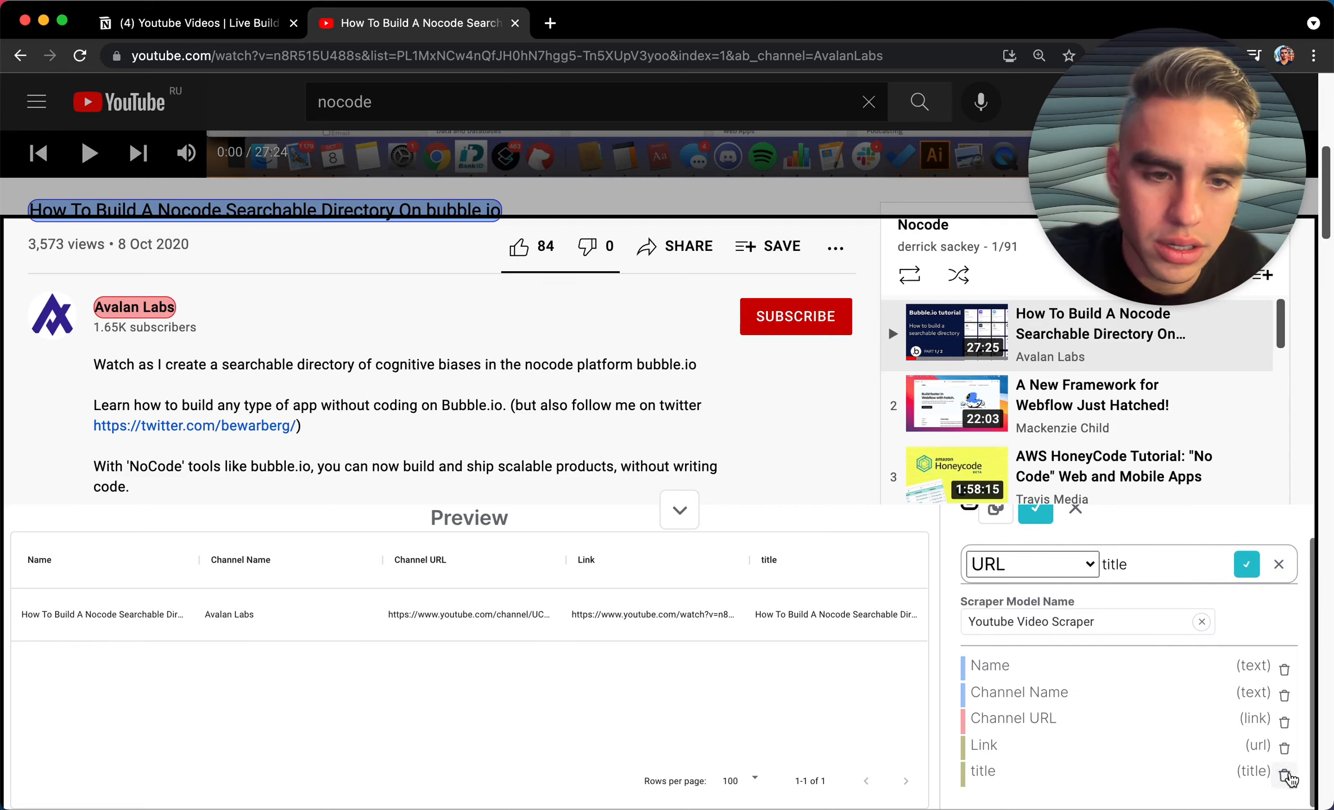
scroll(1259, 690, "up", 1)
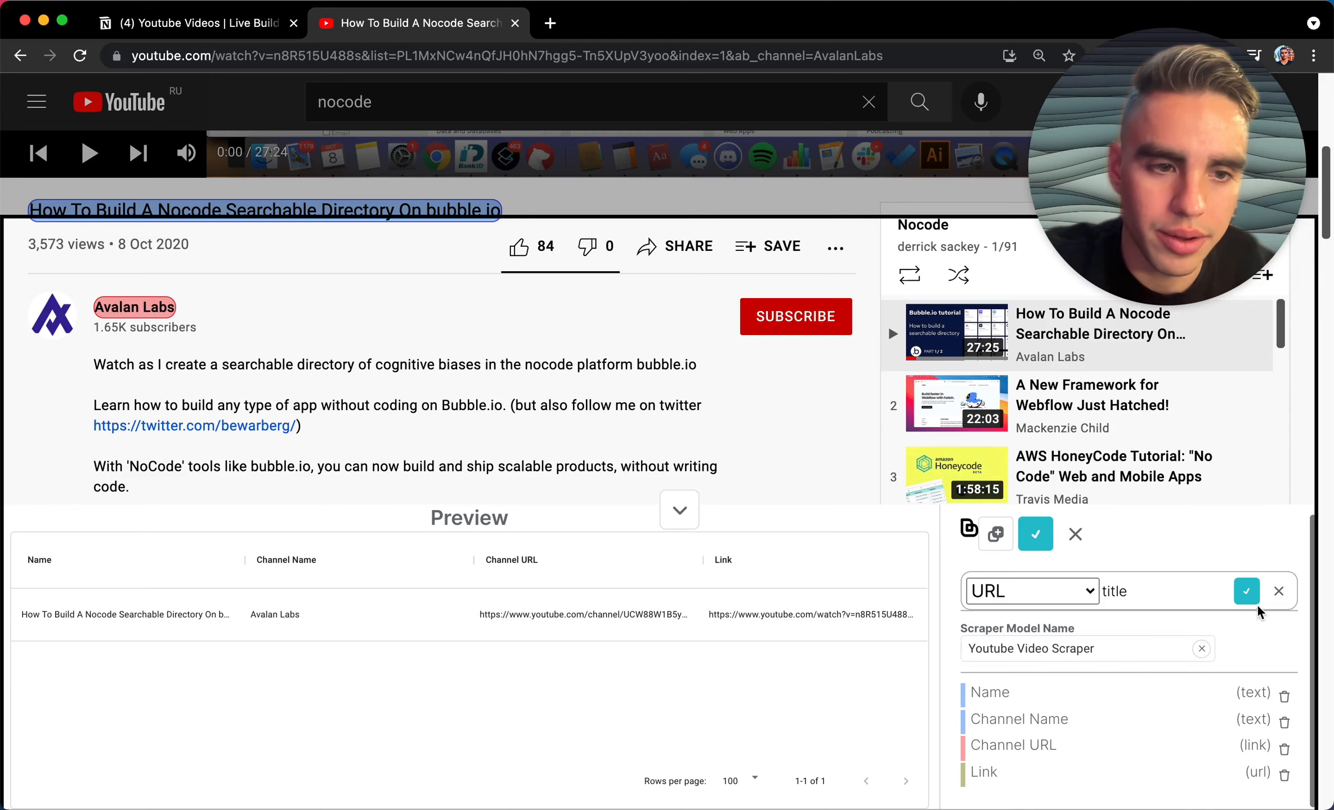
left_click(1278, 590)
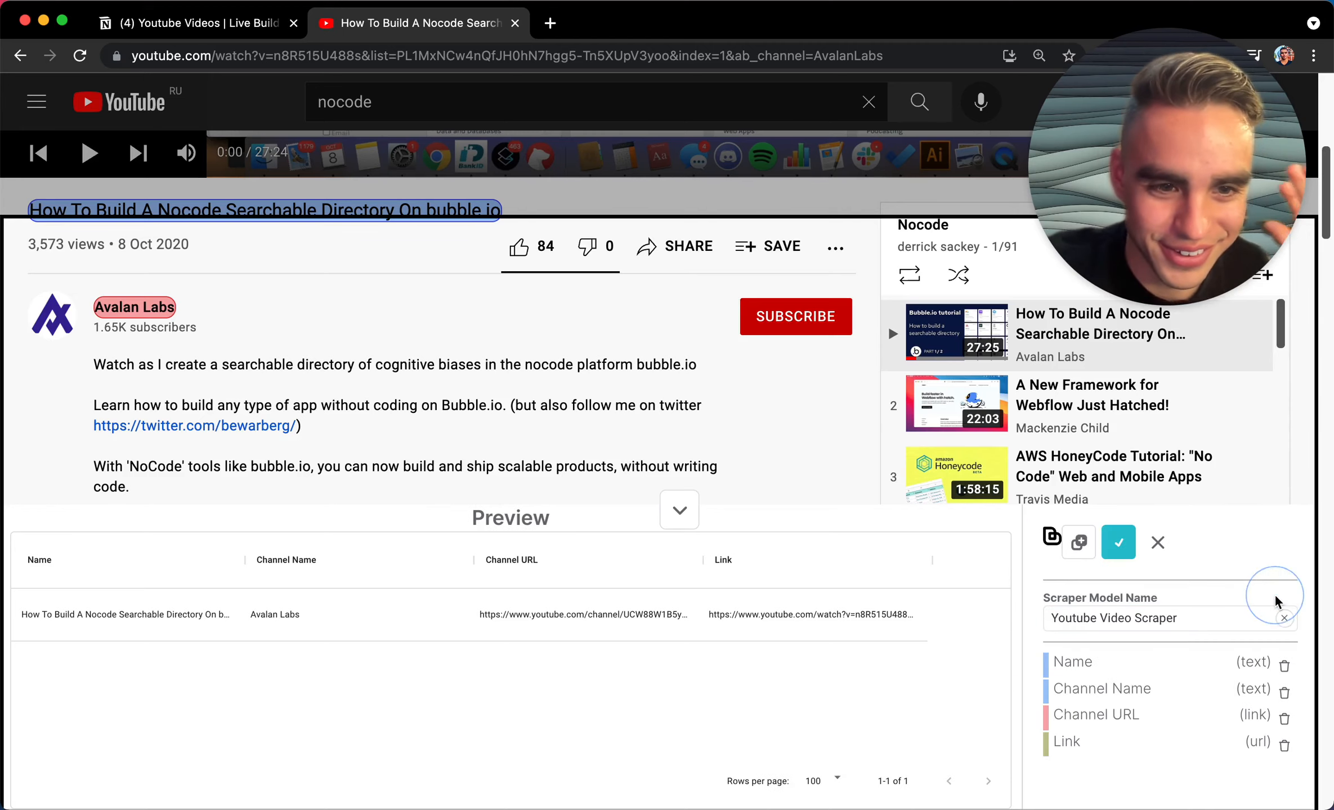
left_click(1230, 614)
Step: Save the model and run 'Get data using scraper model' with the last model
left_click(1118, 541)
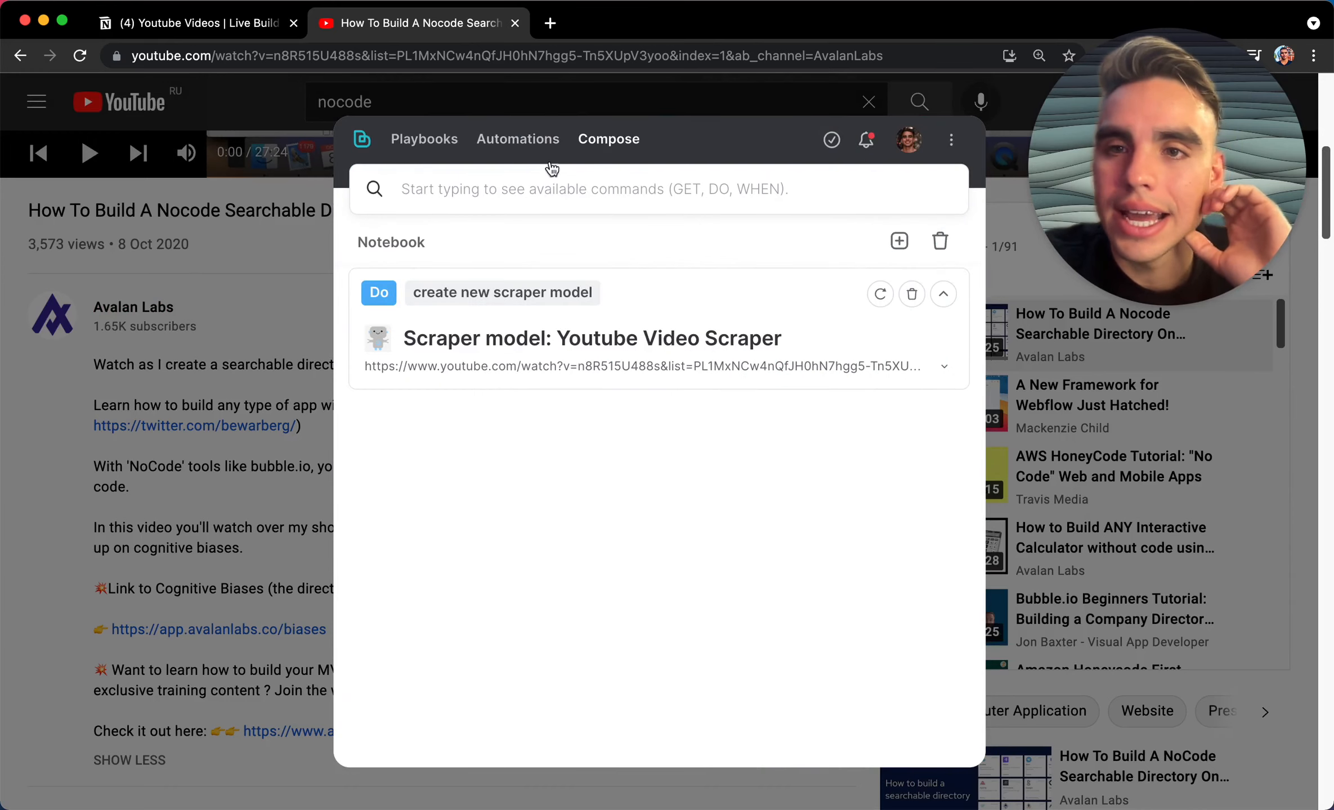
left_click(610, 211)
type("get")
key("Return")
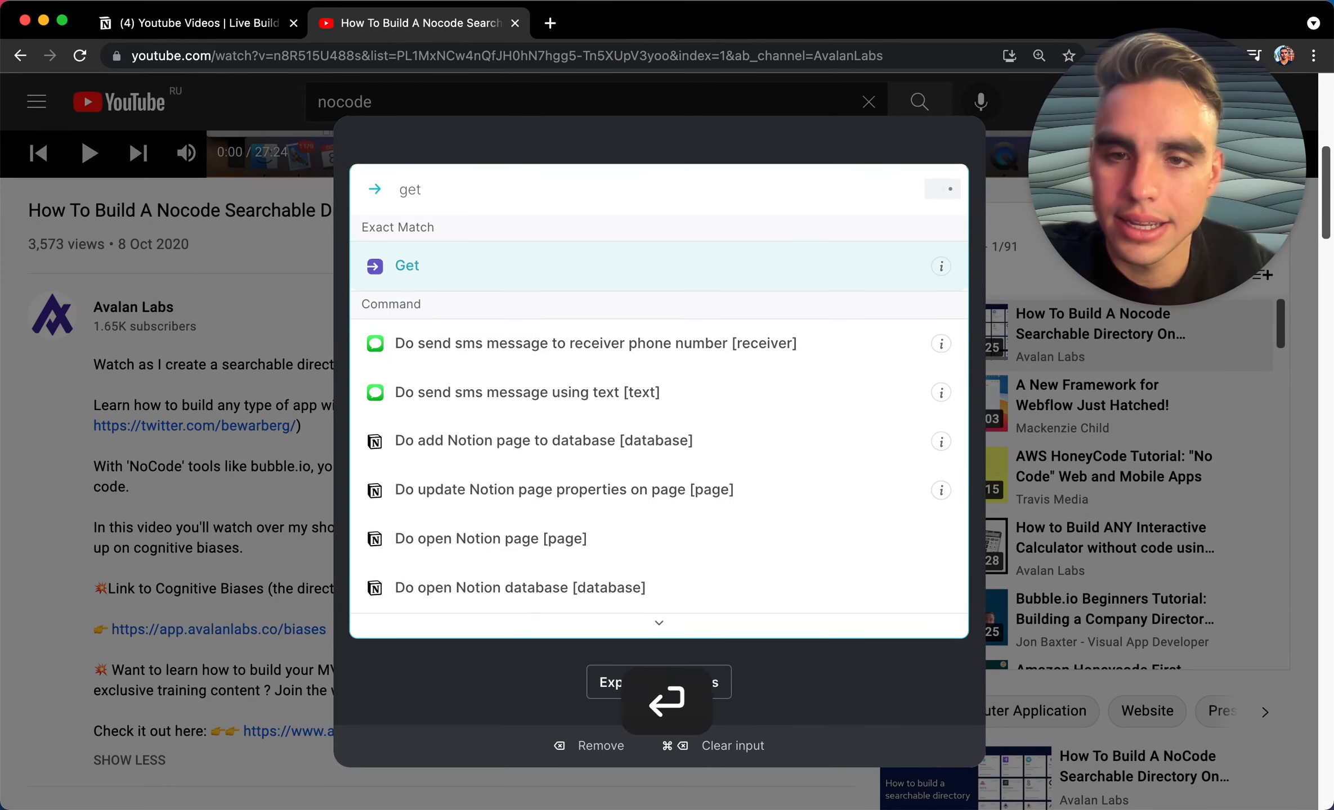
type("data usi")
key("Return")
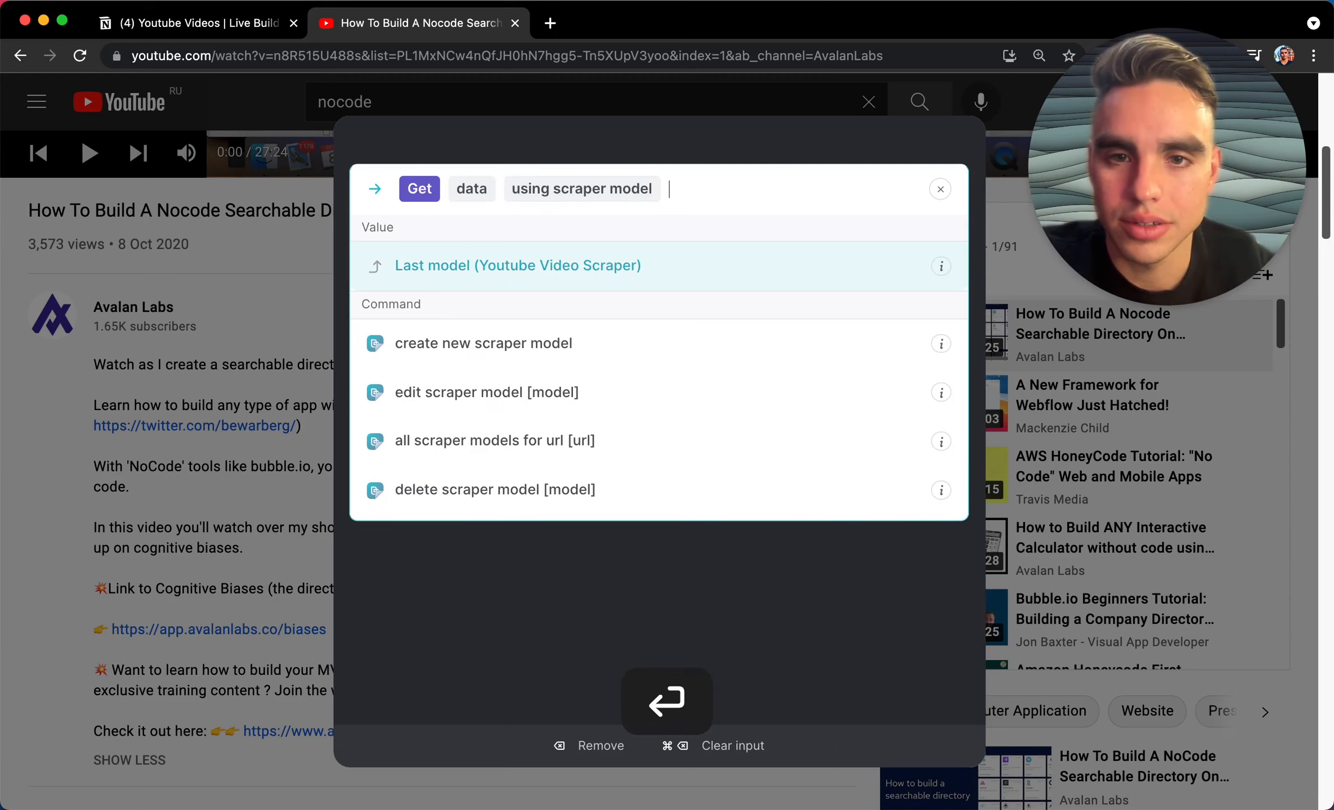
key("Return")
key("Return")
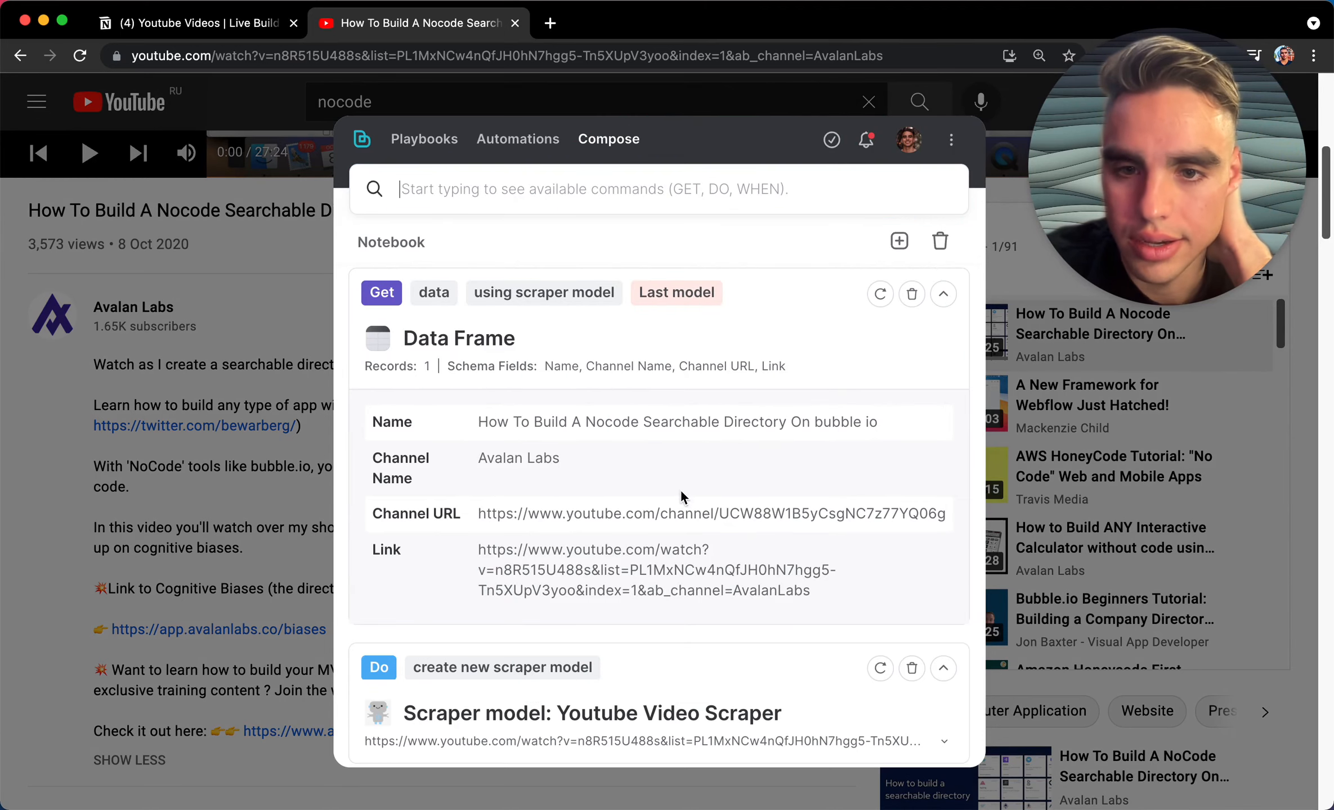
Step: Check the Notion database tab, then return to the video and reopen Bardeen
left_click(219, 19)
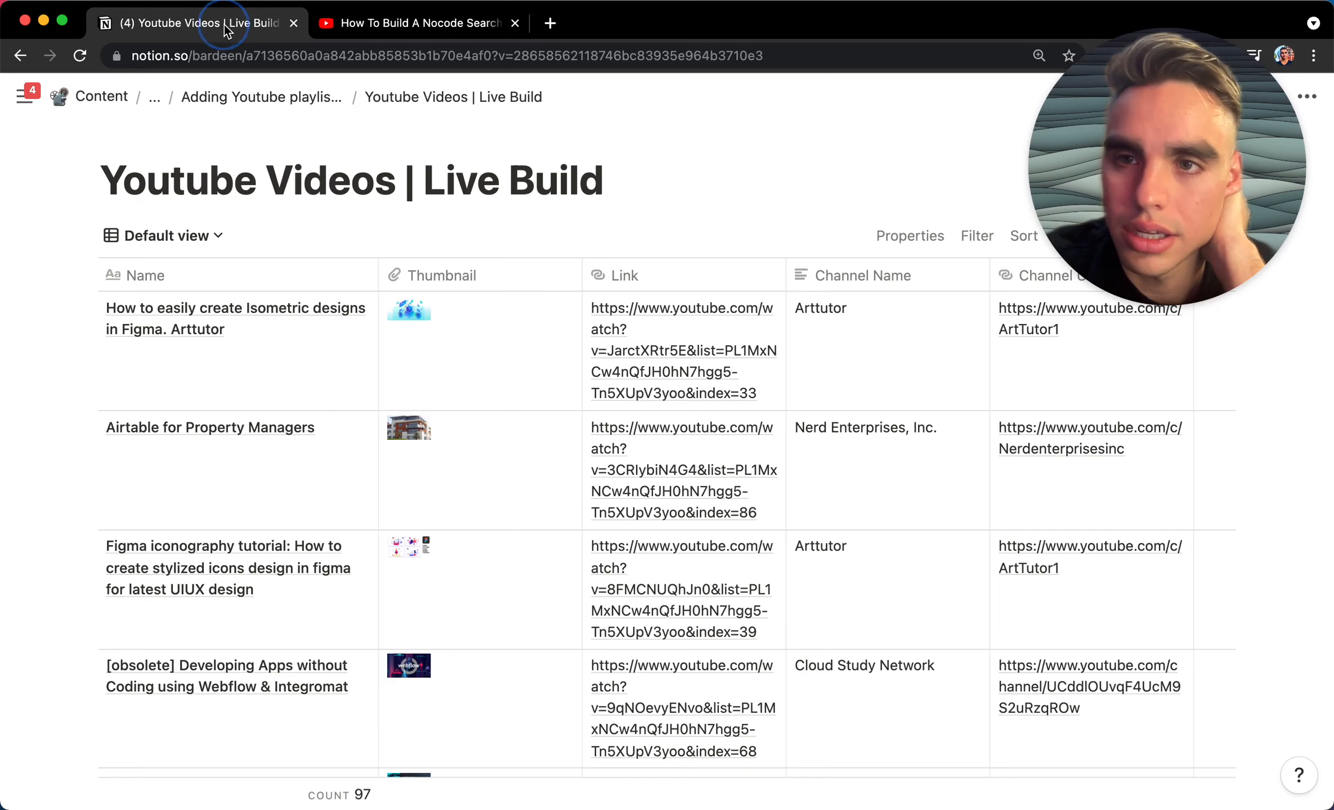
left_click(344, 22)
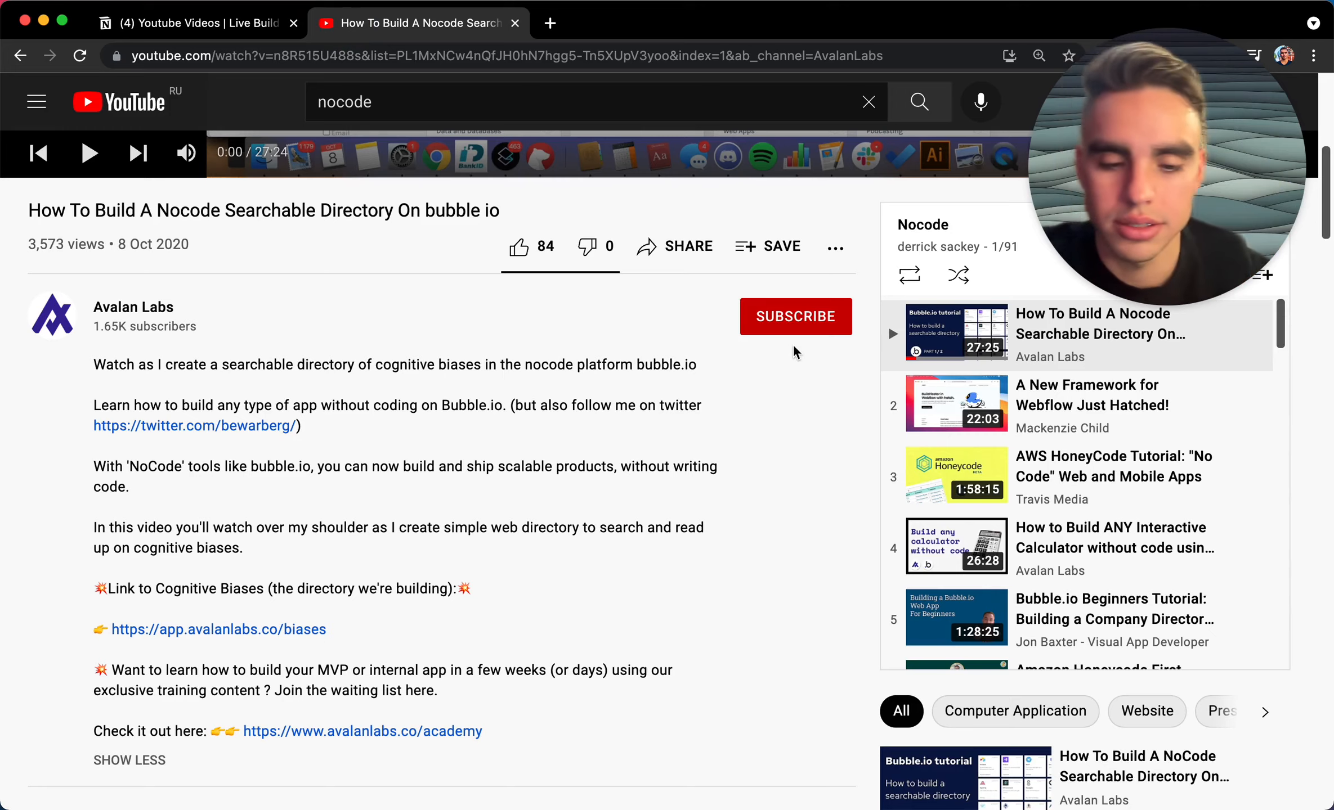
scroll(718, 500, "up", 10)
key("alt+b")
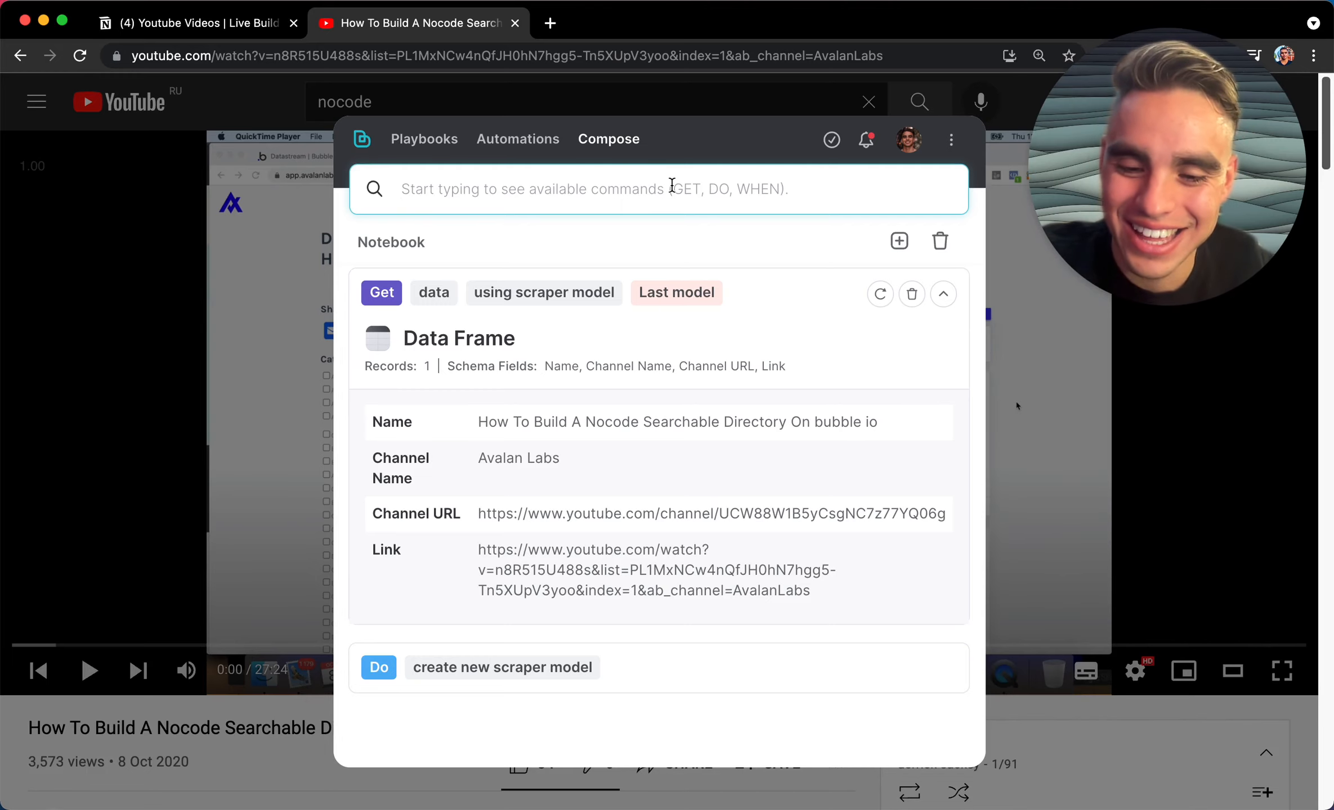
Step: Run 'add Notion page to database' into Youtube Videos | Live Build with the last scraped data
type("do add")
key("Return")
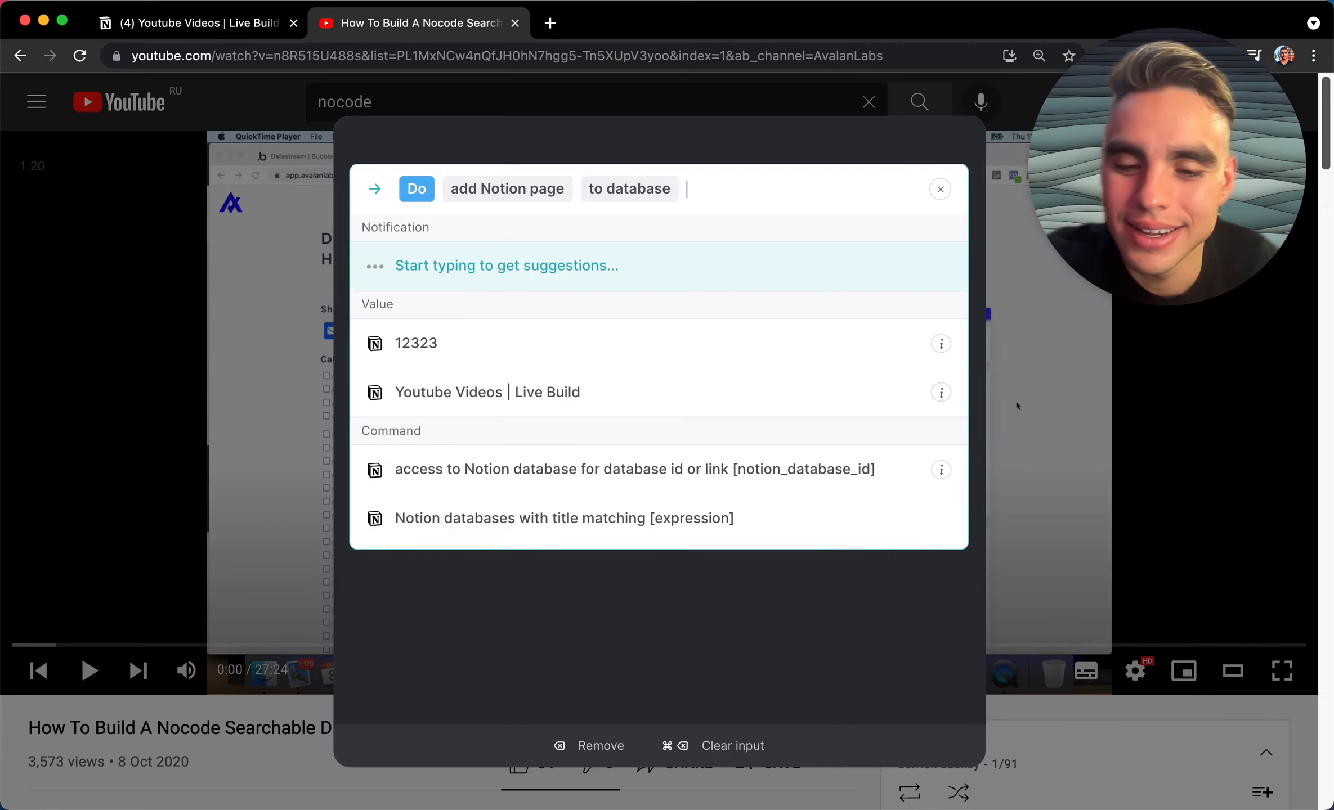
key("Down")
key("Down")
key("shift+Return")
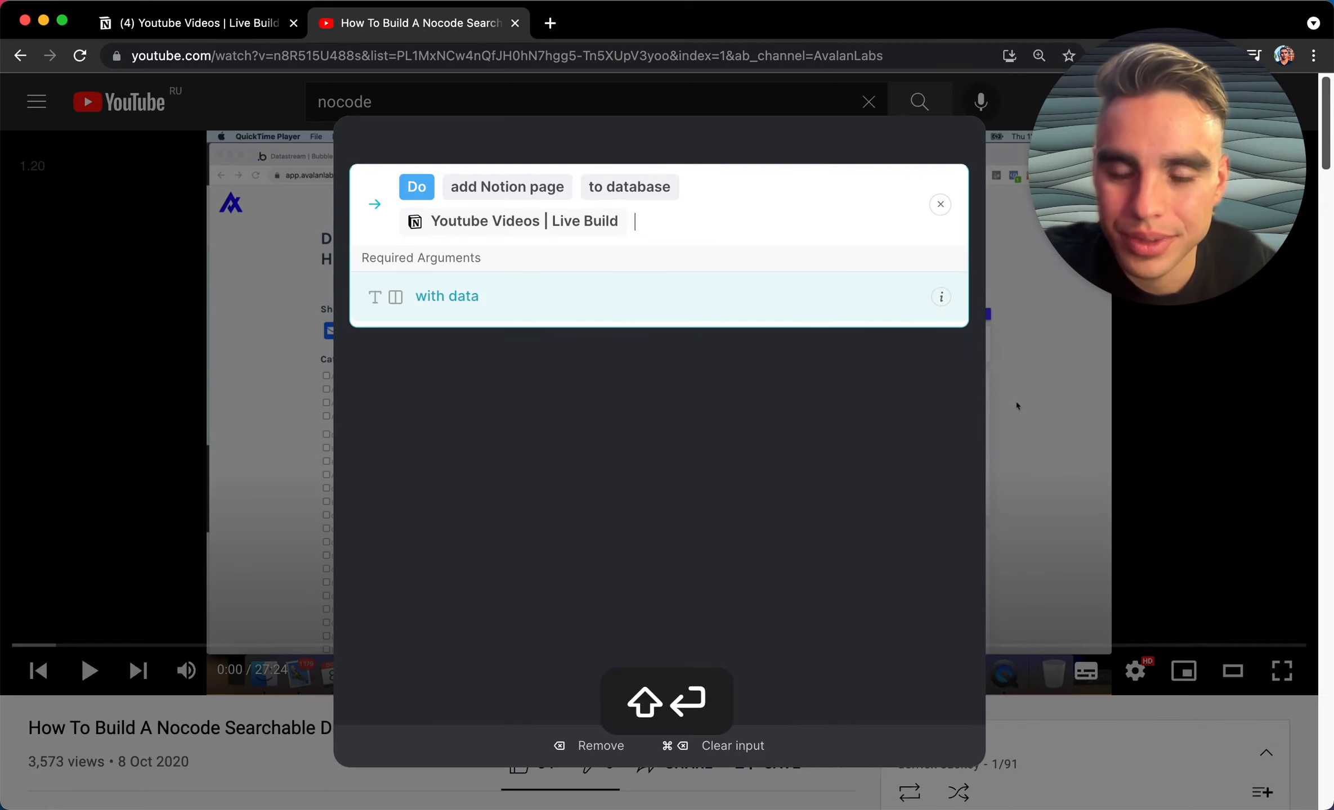
key("Return")
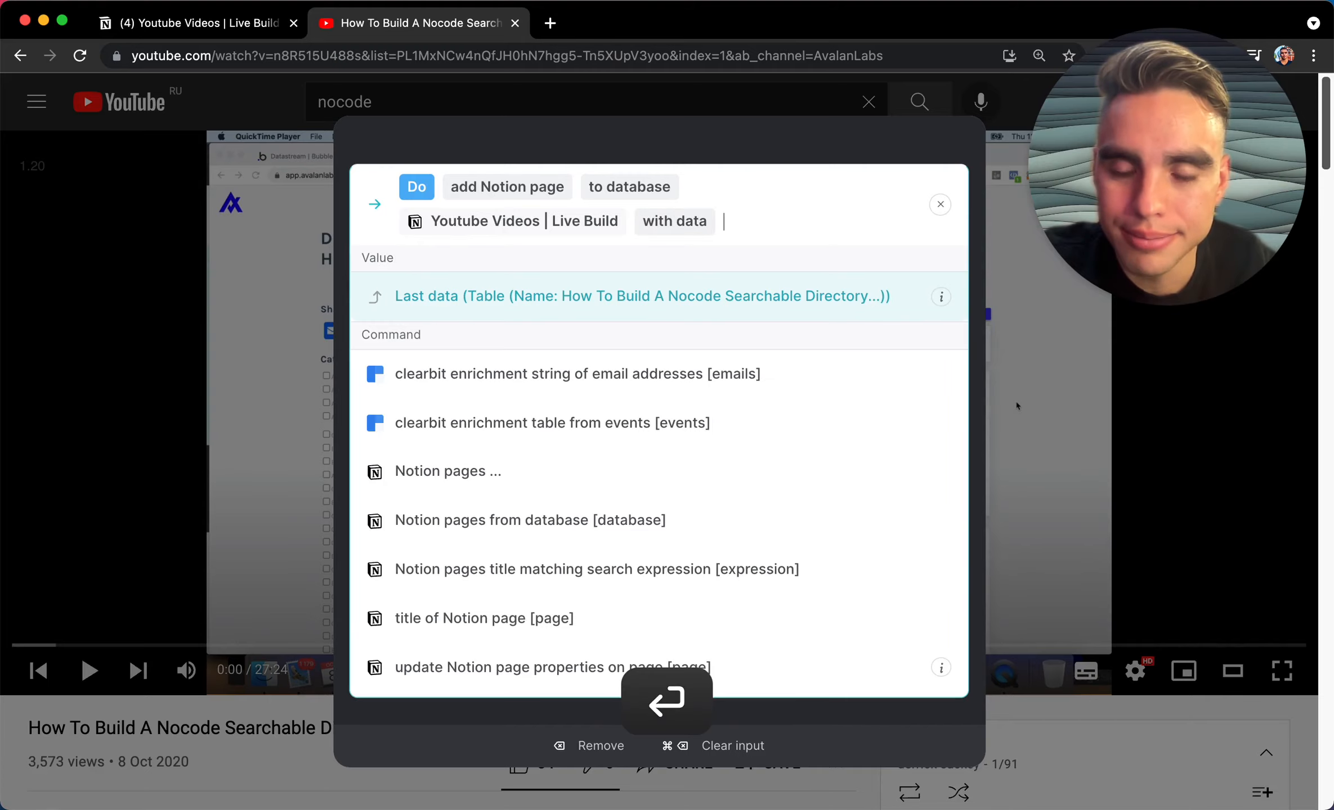
key("Return")
key("Return")
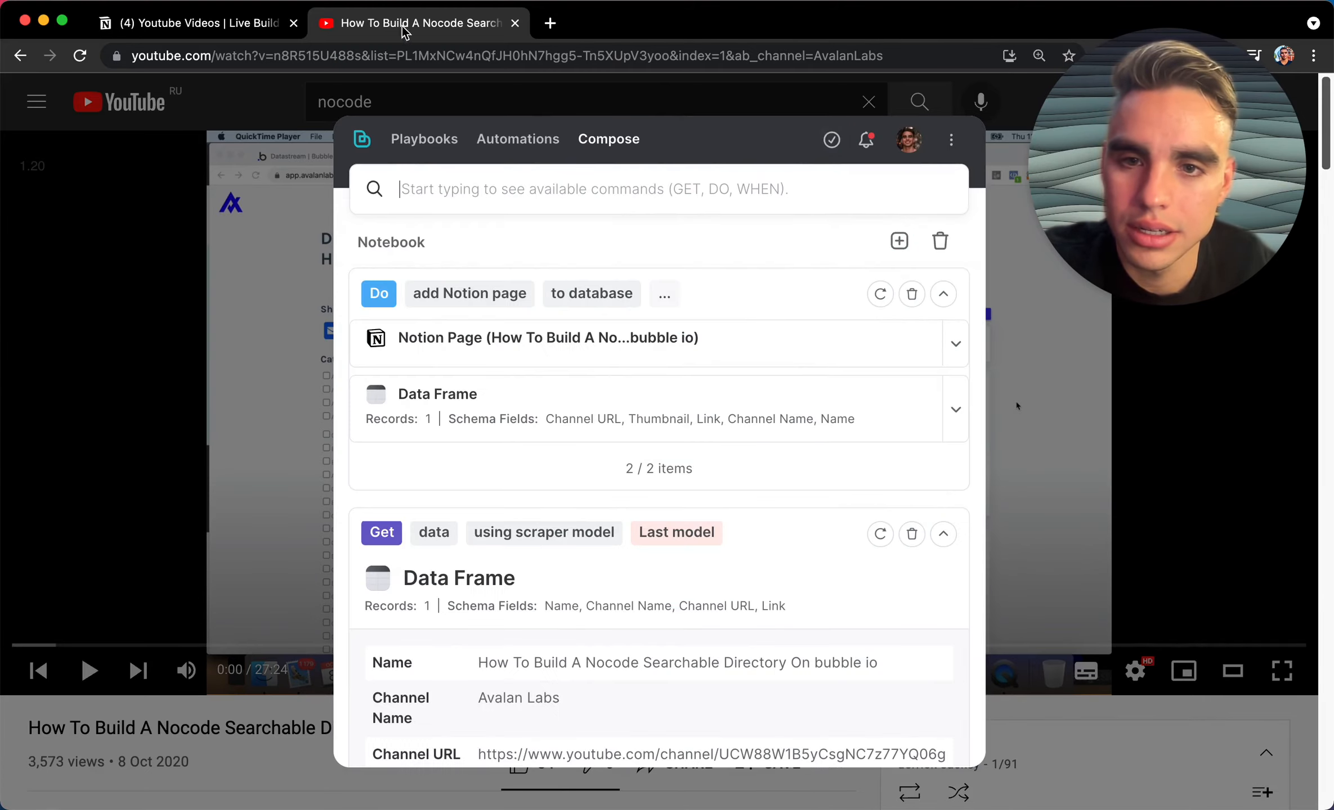
Step: Inspect the sent data and the created Notion page, then close it and open Bardeen home
left_click(955, 409)
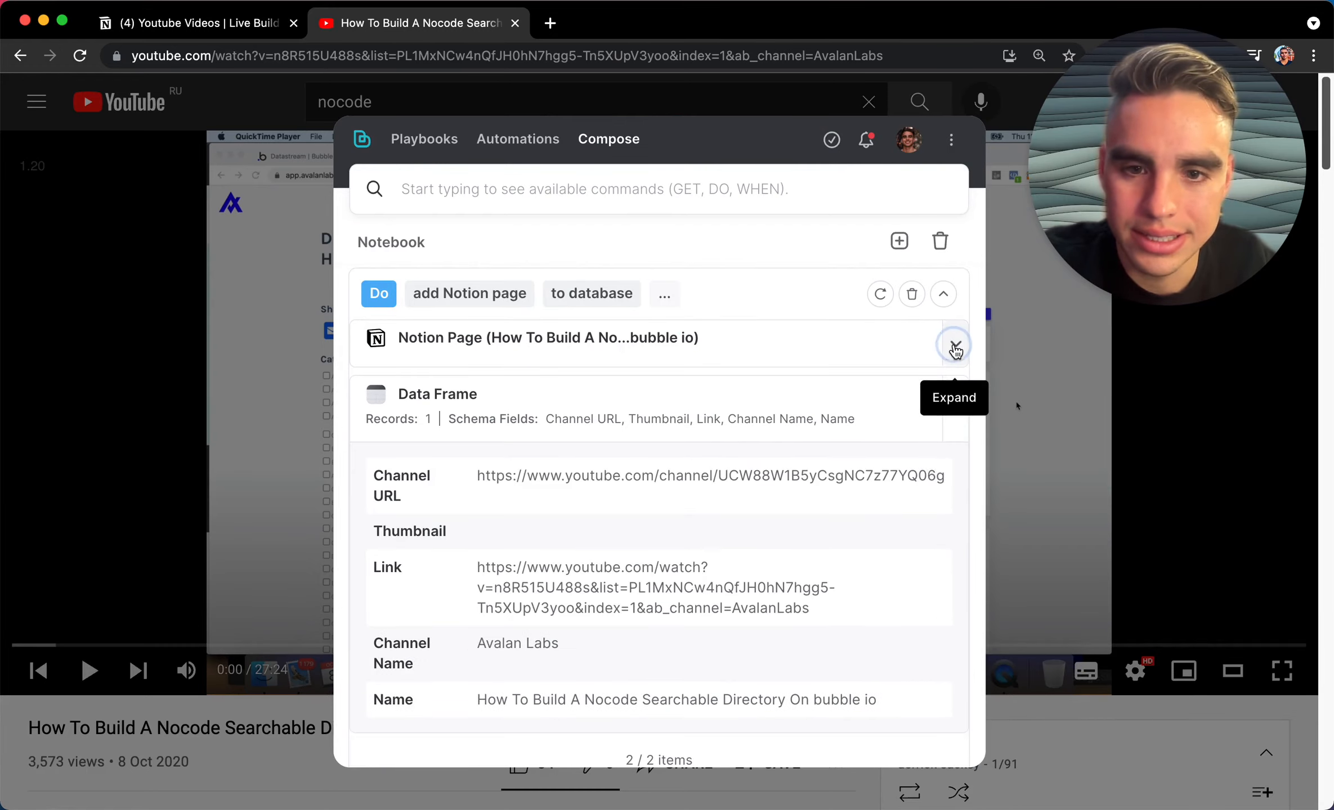
left_click(955, 348)
left_click(409, 387)
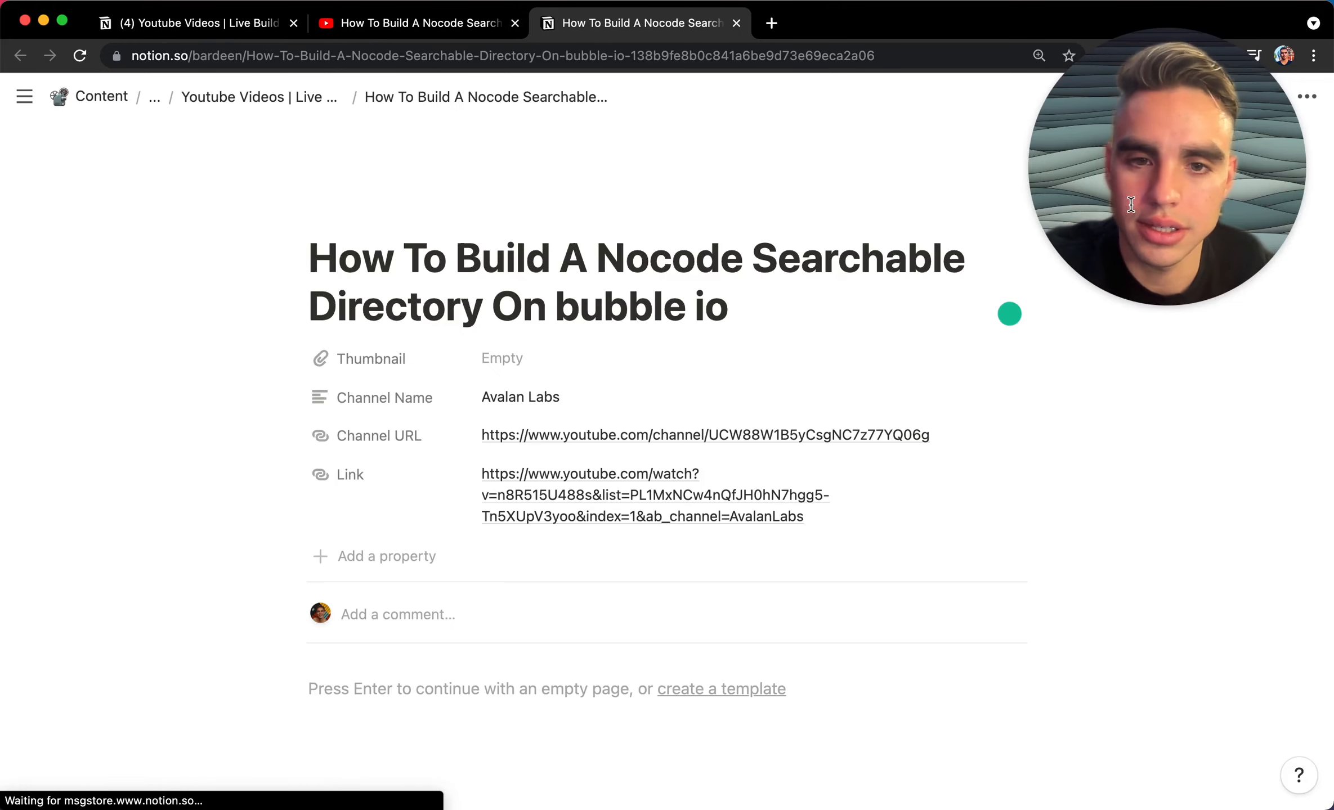
left_click_drag(1131, 204, 1164, 685)
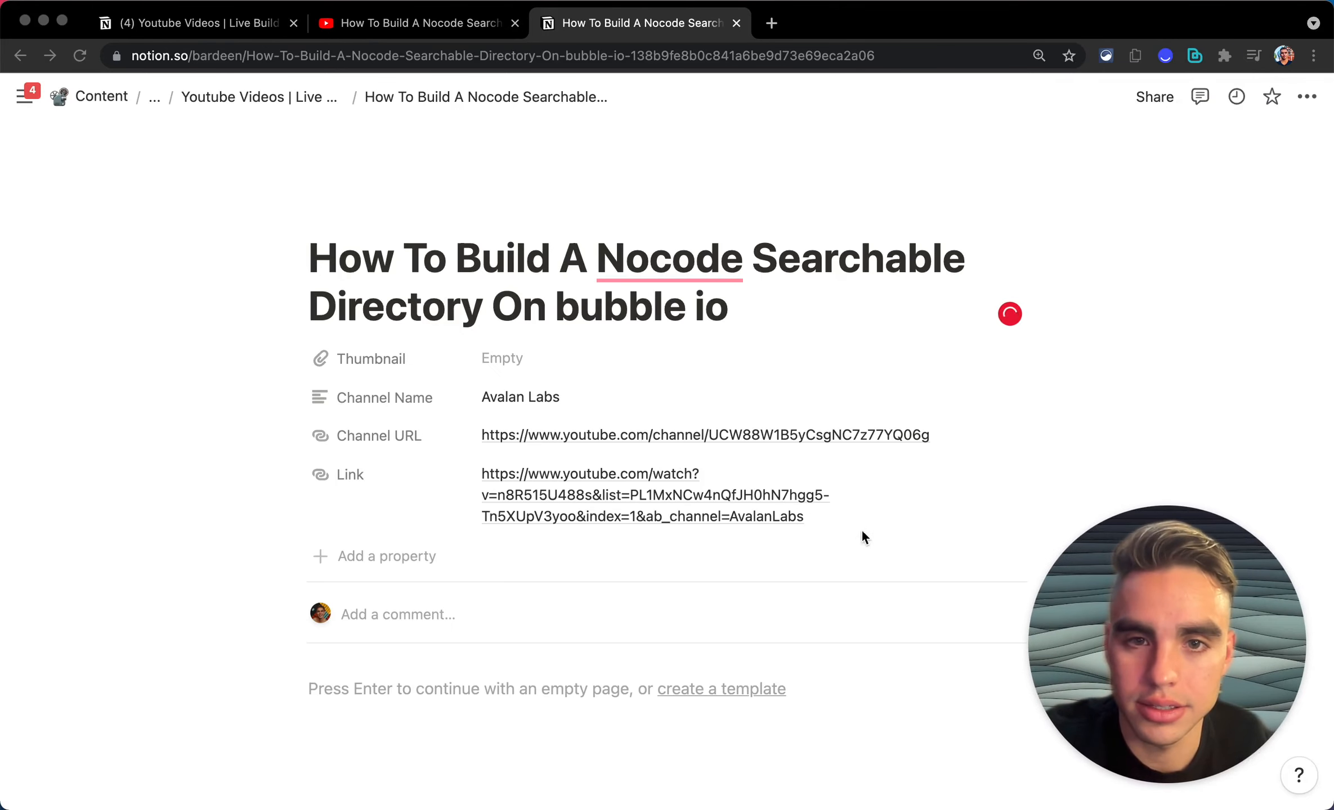
scroll(865, 537, "down", 2)
key("super+w")
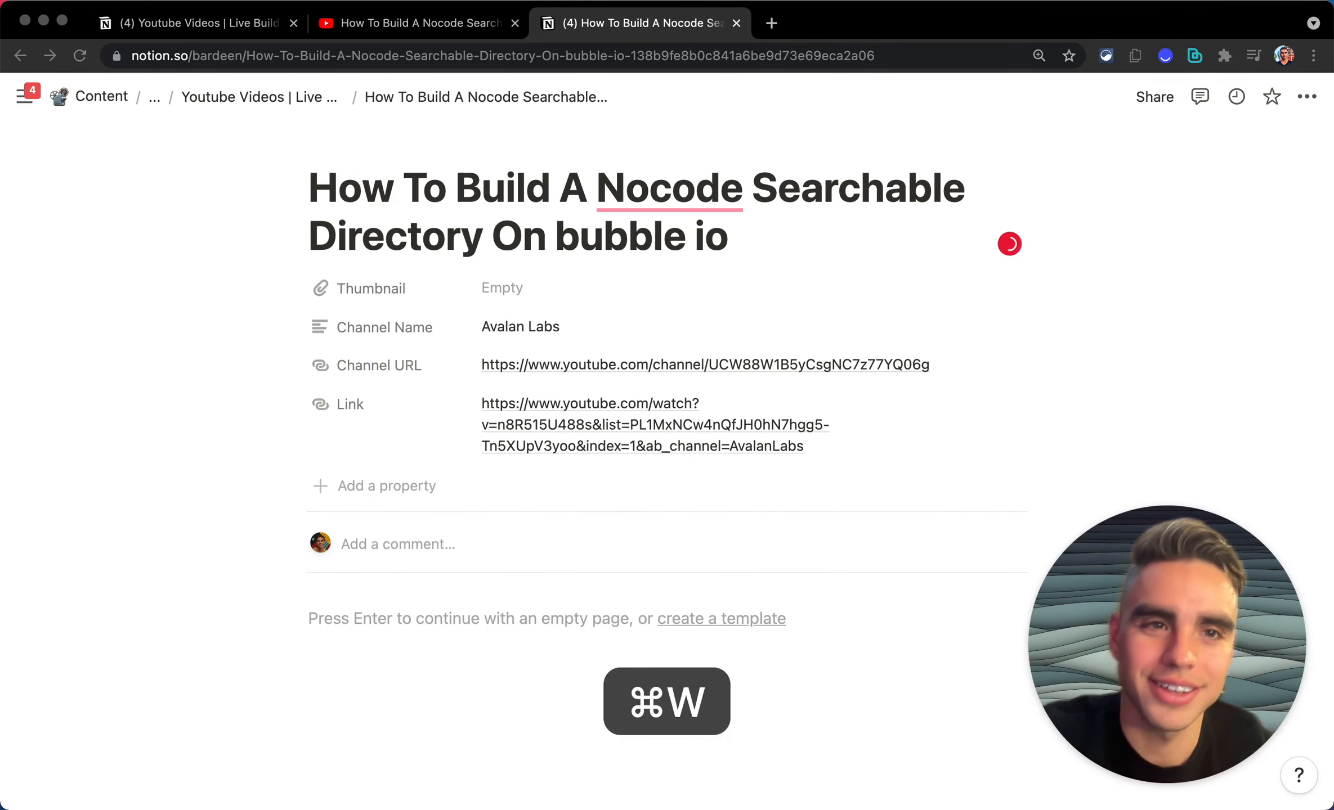
left_click(1194, 55)
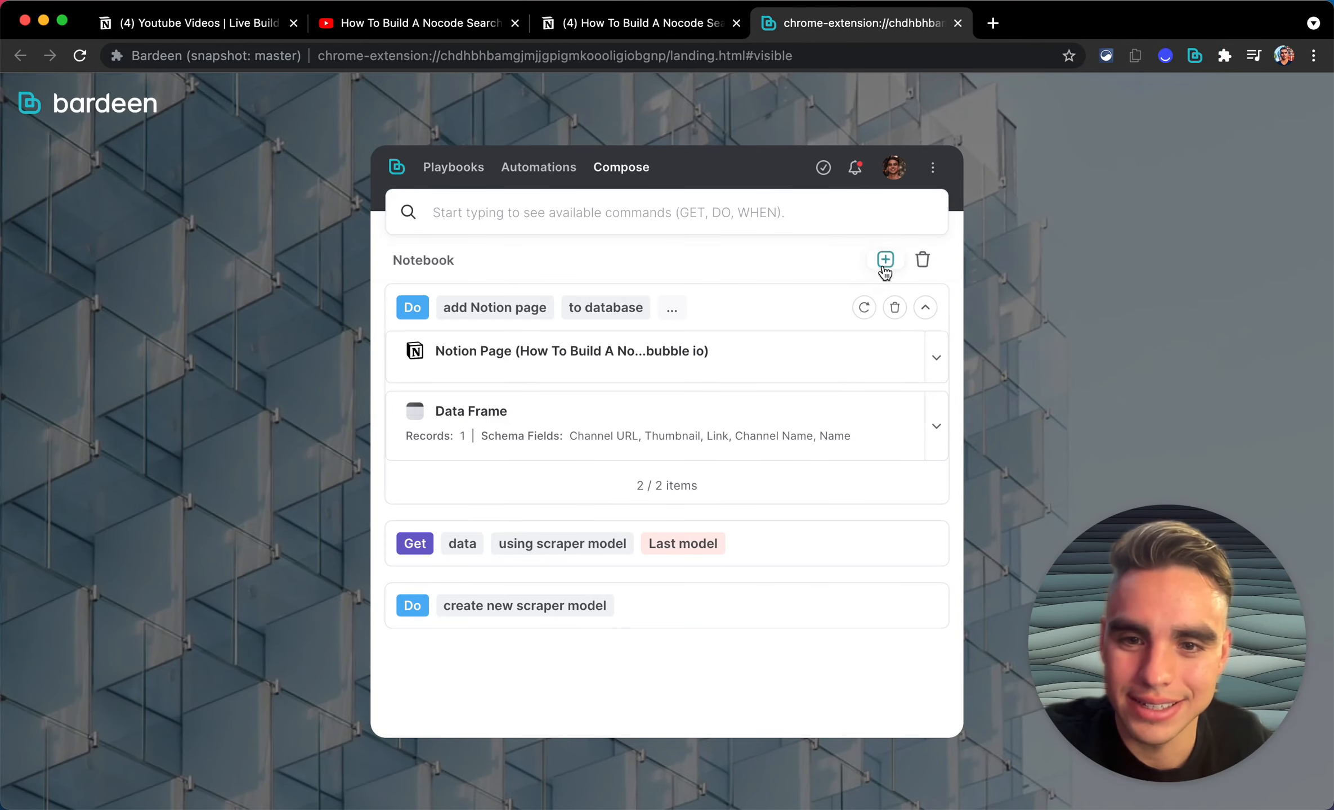
Step: Save the notebook steps as a new playbook named 'Save Youtube video to Notion'
left_click(884, 269)
left_click(684, 268)
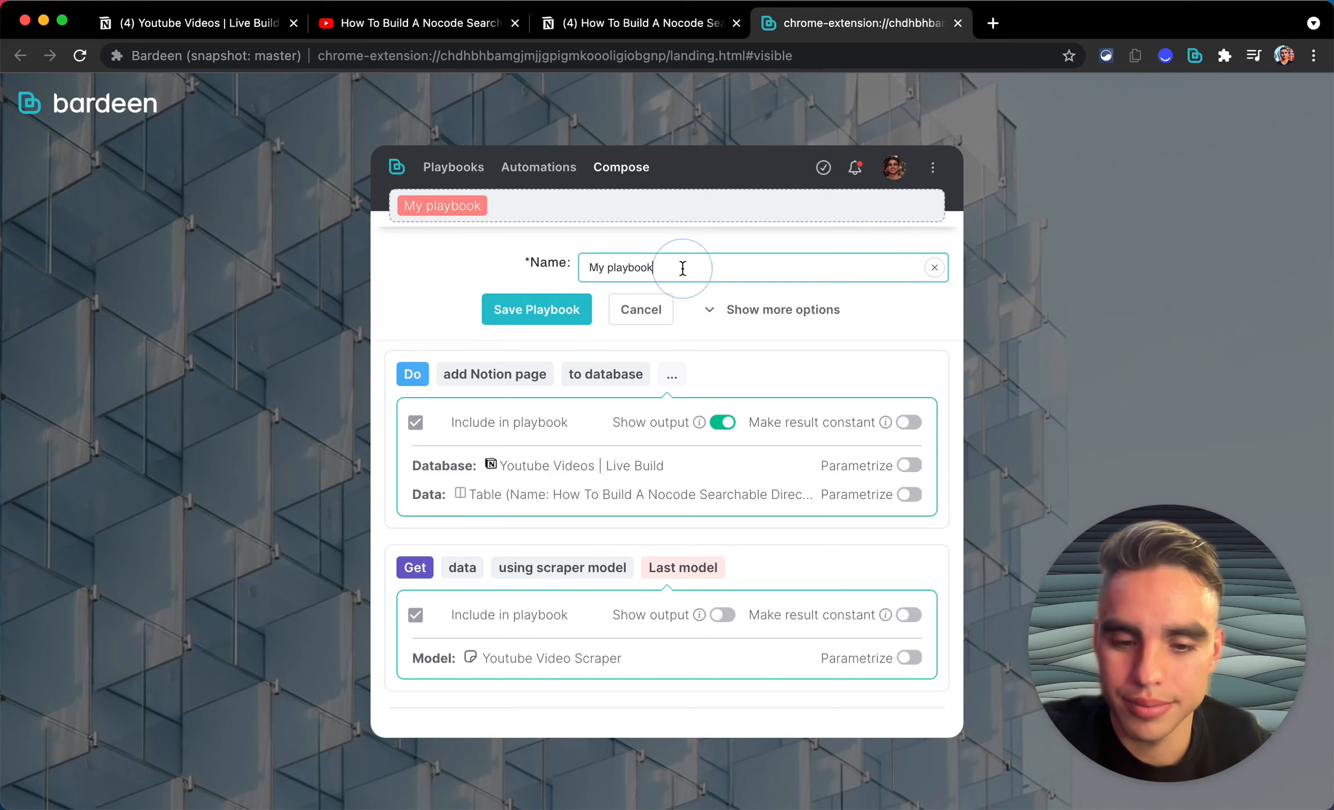
key("super+a")
type("Youtube Vide")
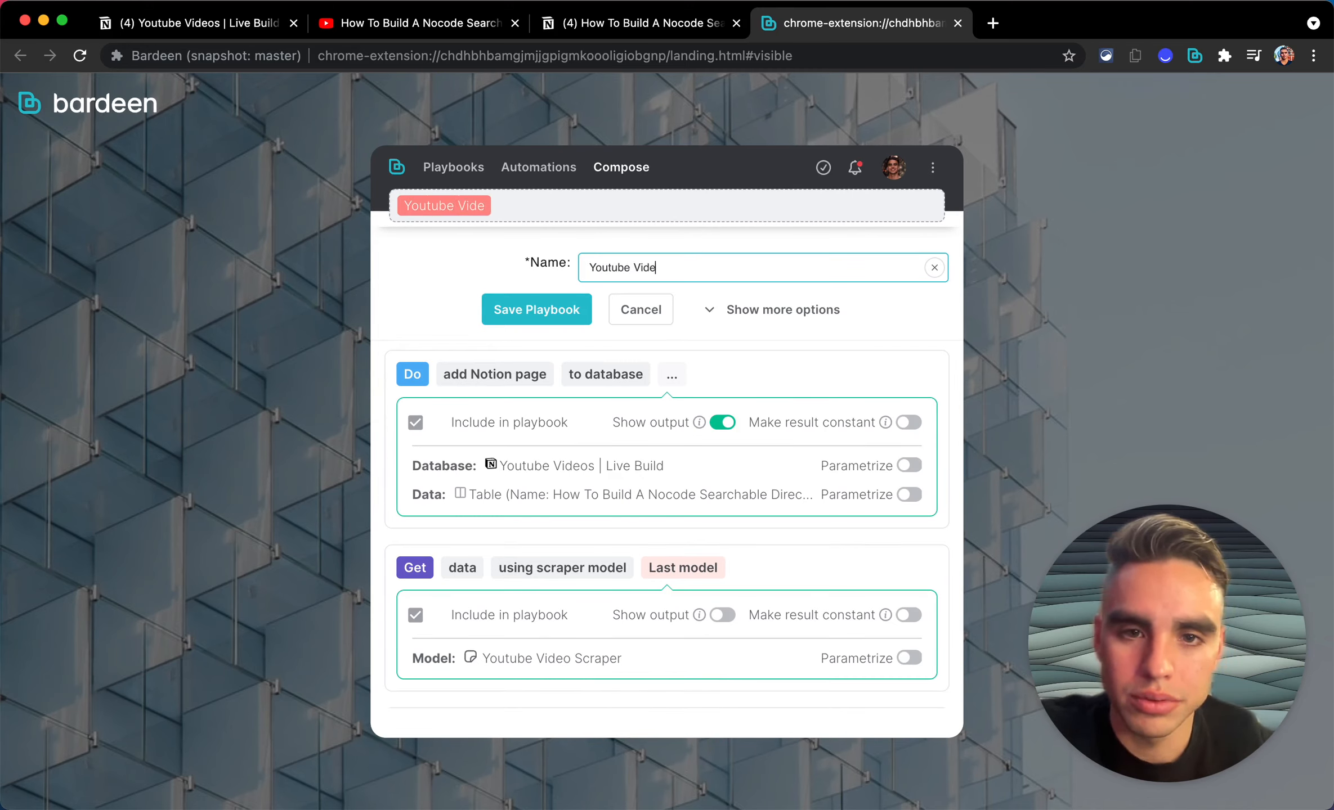
type("o")
key("alt+shift+Left")
key("super+a")
type("Save")
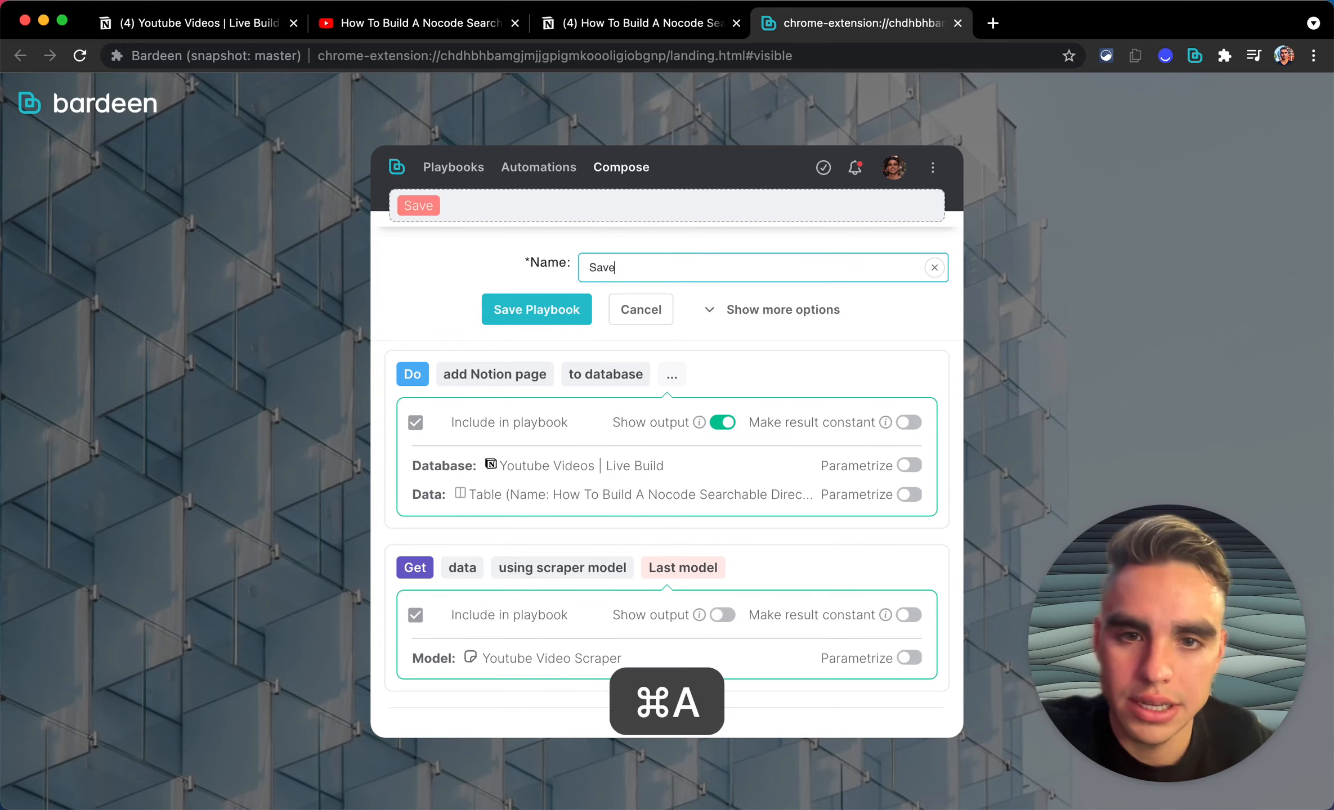
type(" you")
key("alt+shift+Left")
type("Youtub")
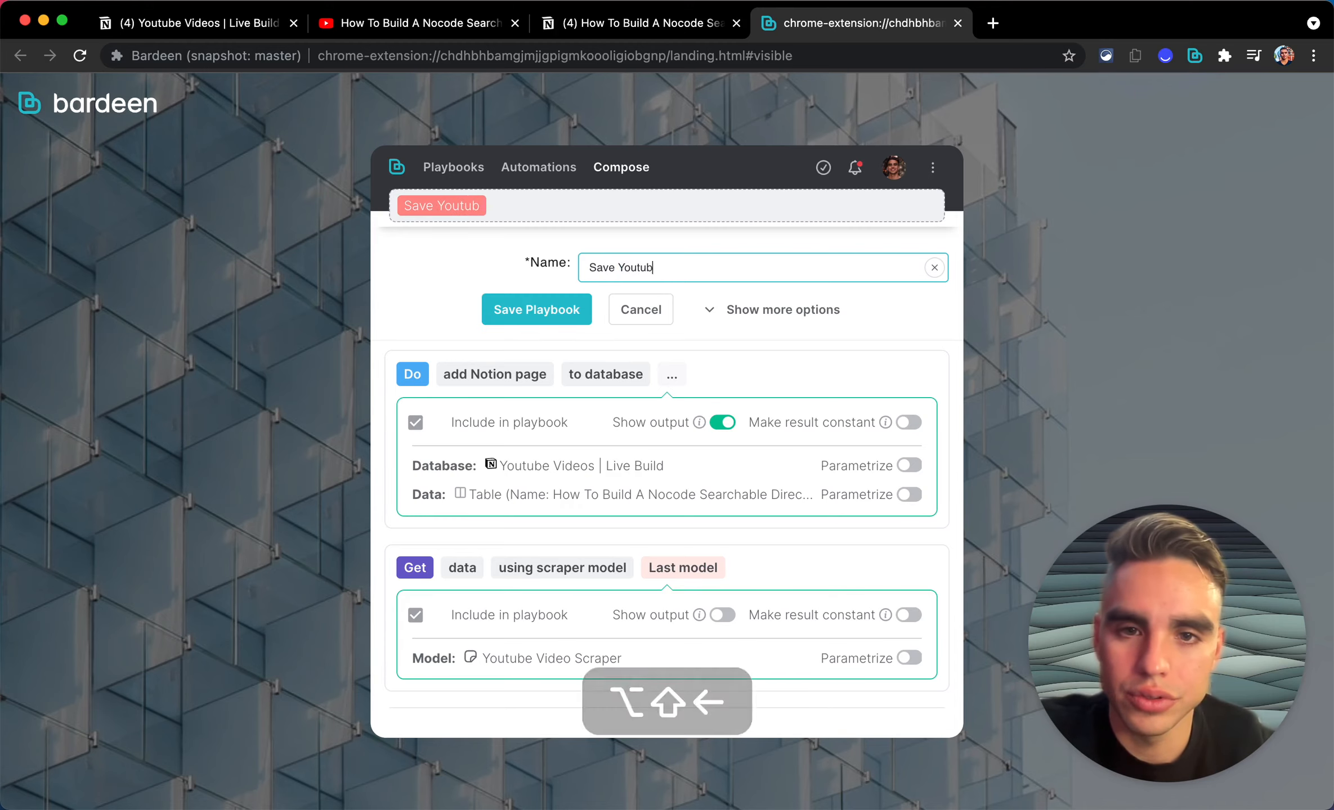
type("e video to Notion")
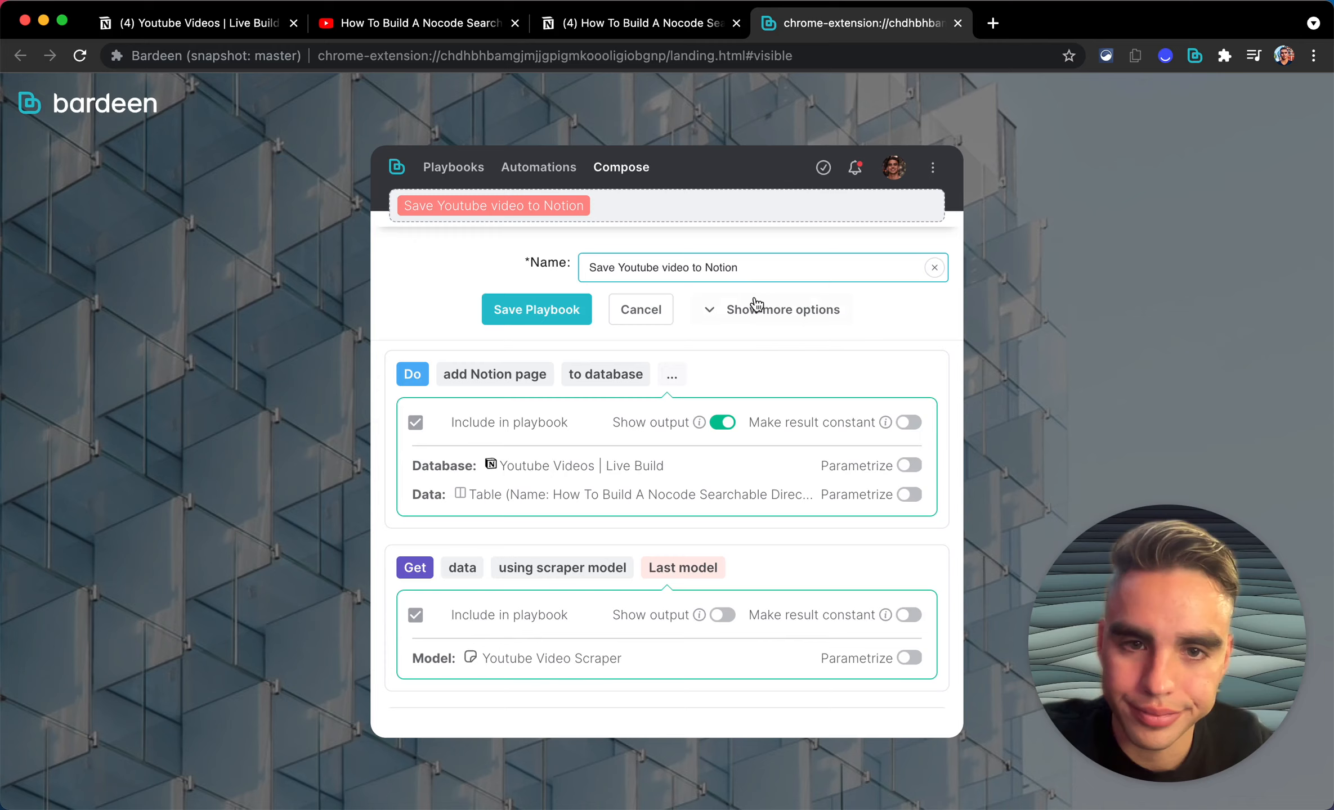
Step: Set the playbook colour to red under more options and save the playbook
left_click(757, 307)
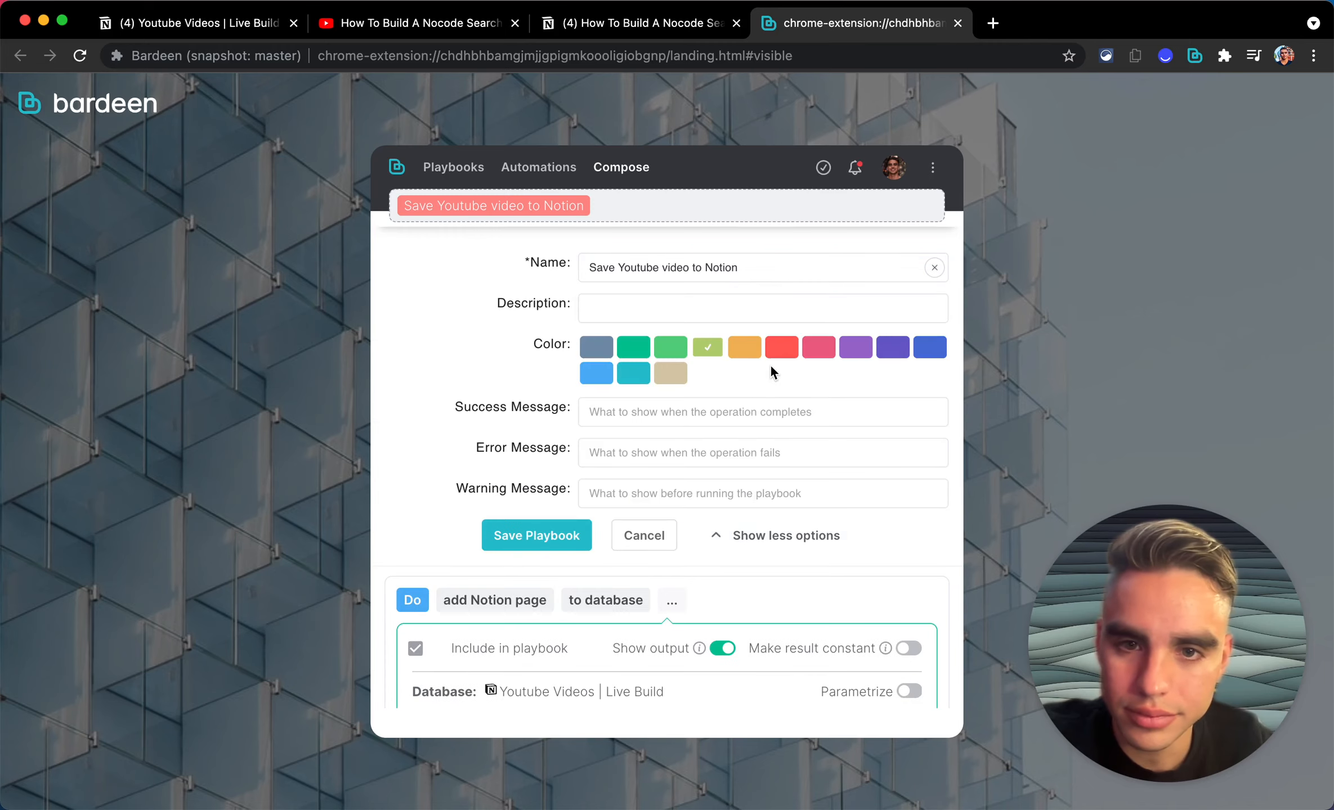
scroll(768, 342, "down", 2)
scroll(782, 366, "down", 3)
scroll(786, 397, "down", 3)
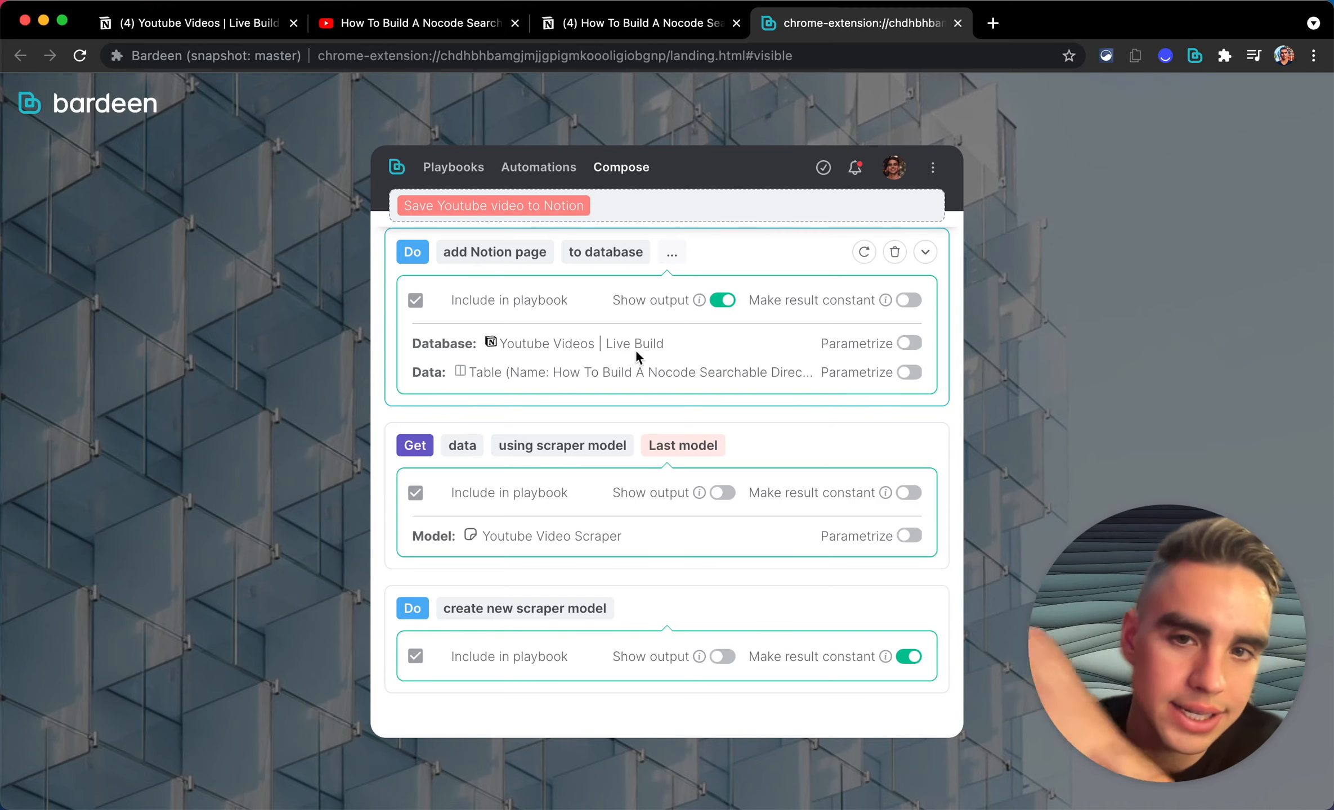
scroll(497, 362, "up", 6)
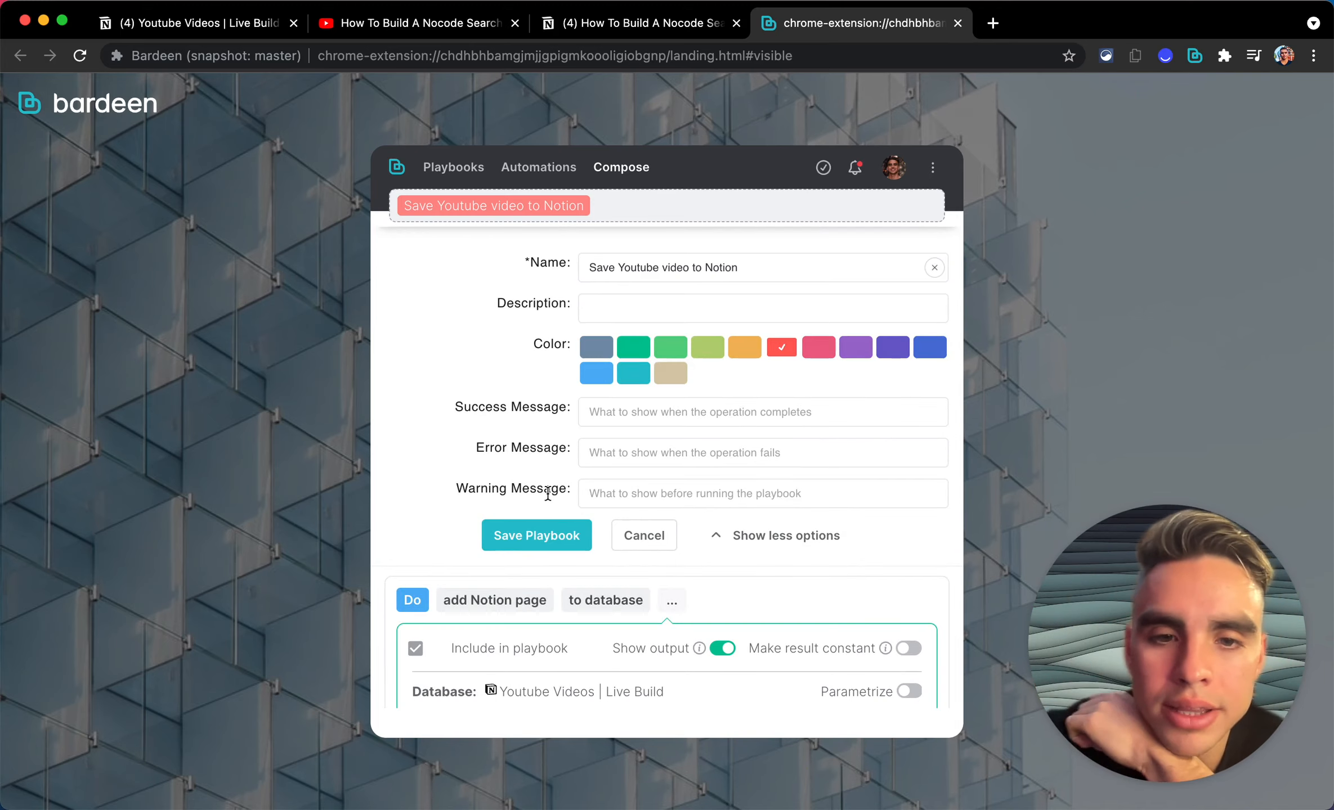
left_click(533, 534)
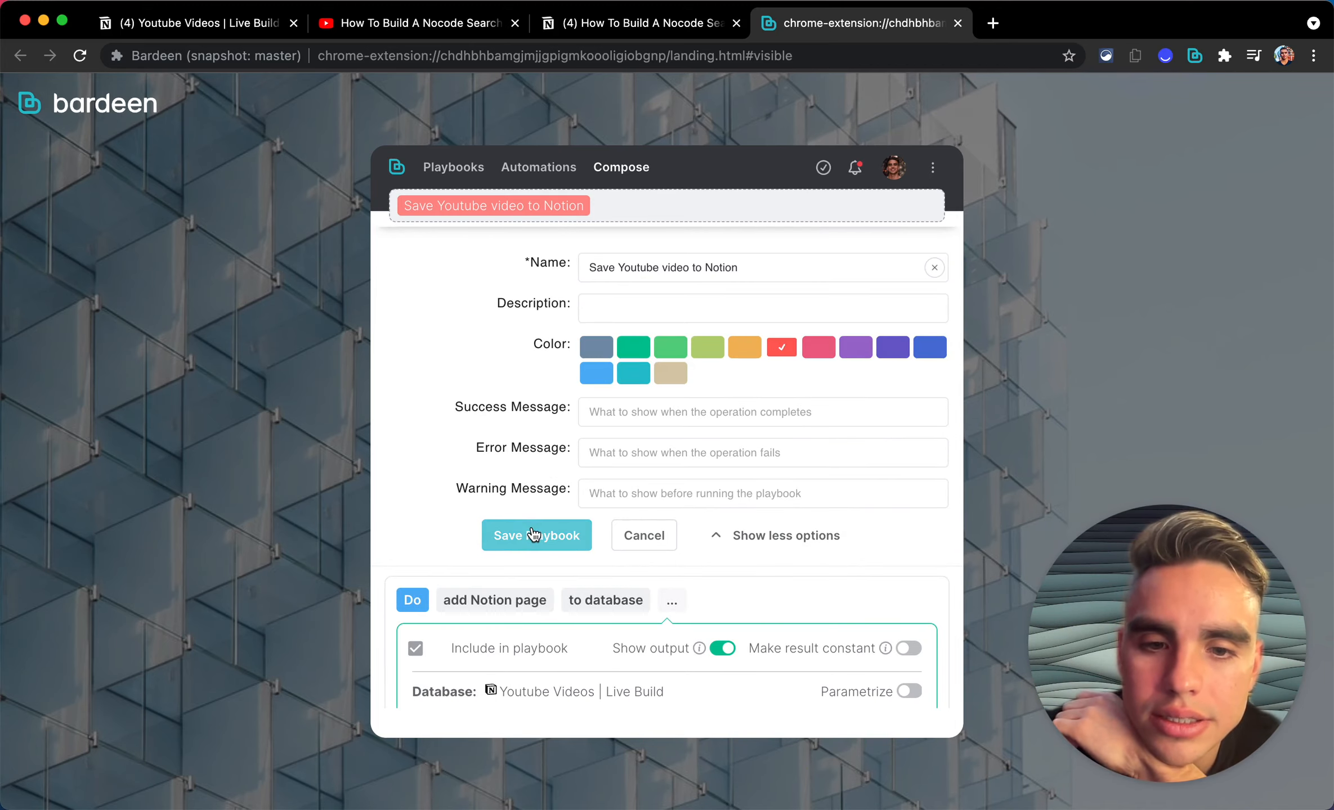
scroll(533, 533, "down", 6)
scroll(533, 534, "up", 3)
left_click(532, 383)
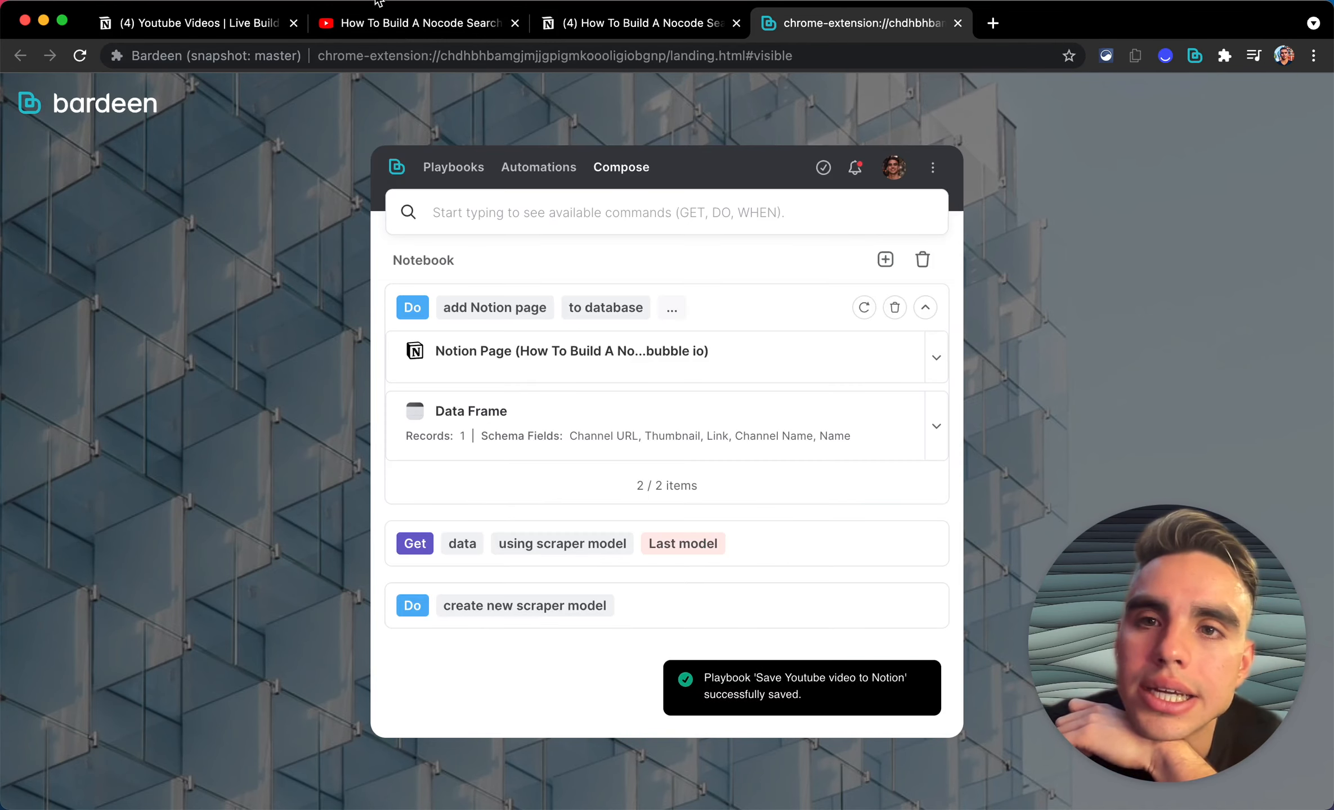
left_click(394, 23)
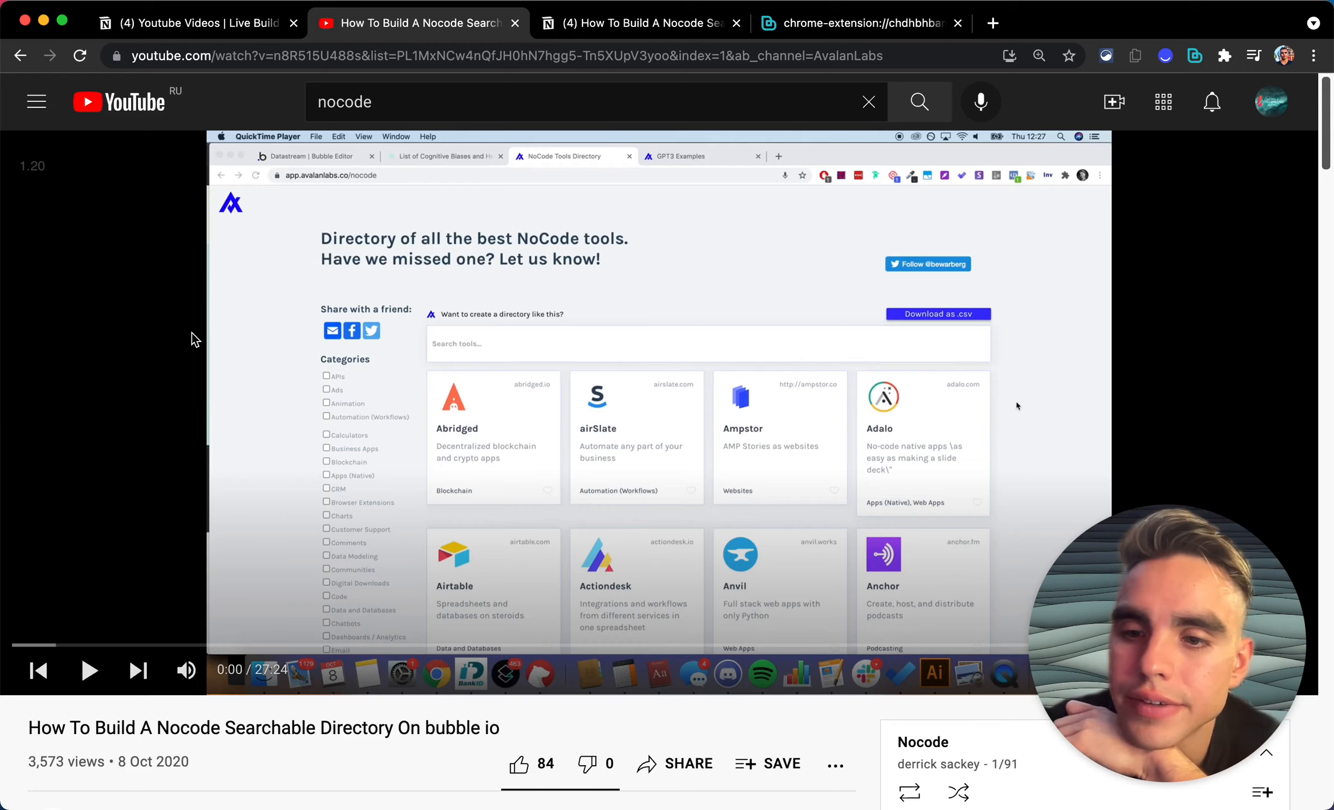
Step: Pause the Bubble.io beginners tutorial video after a look at the pinned playbooks
scroll(192, 333, "left", 5)
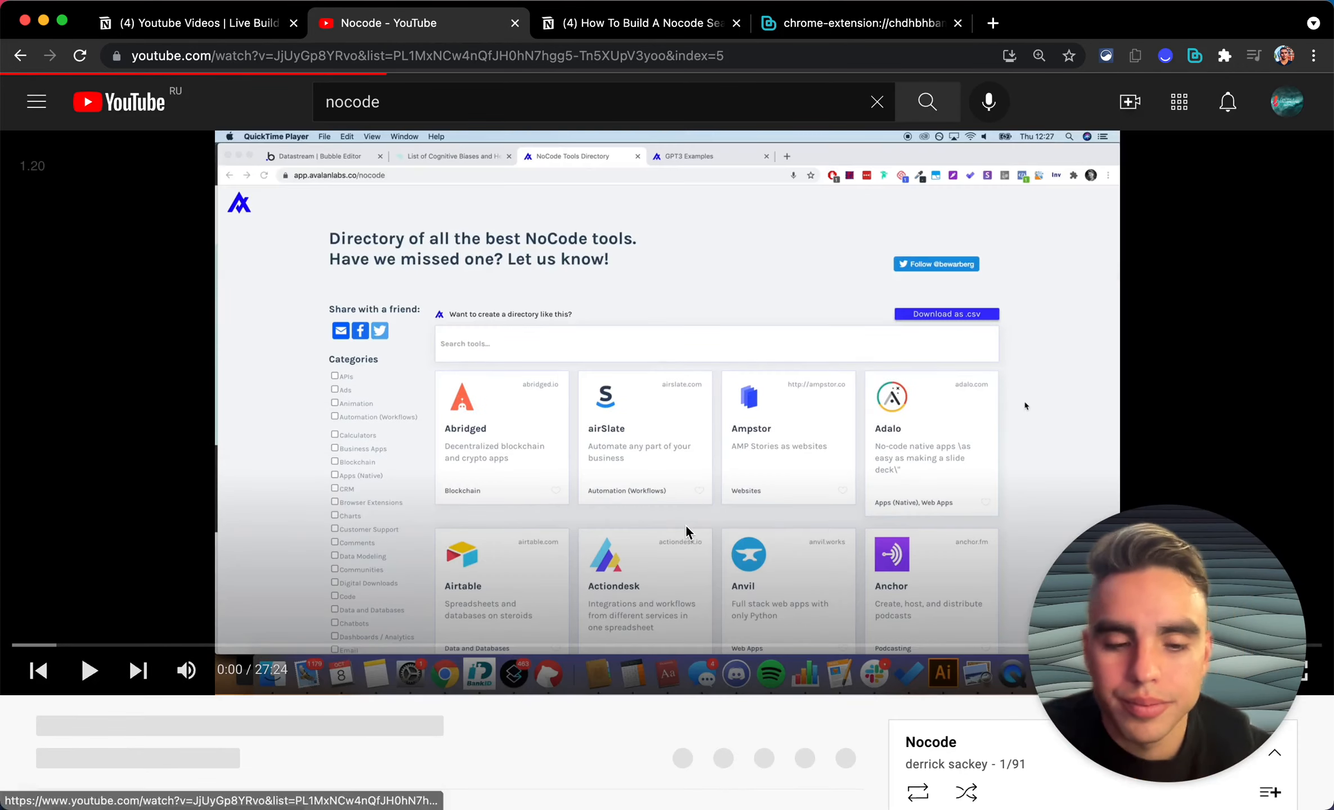
key("alt+b")
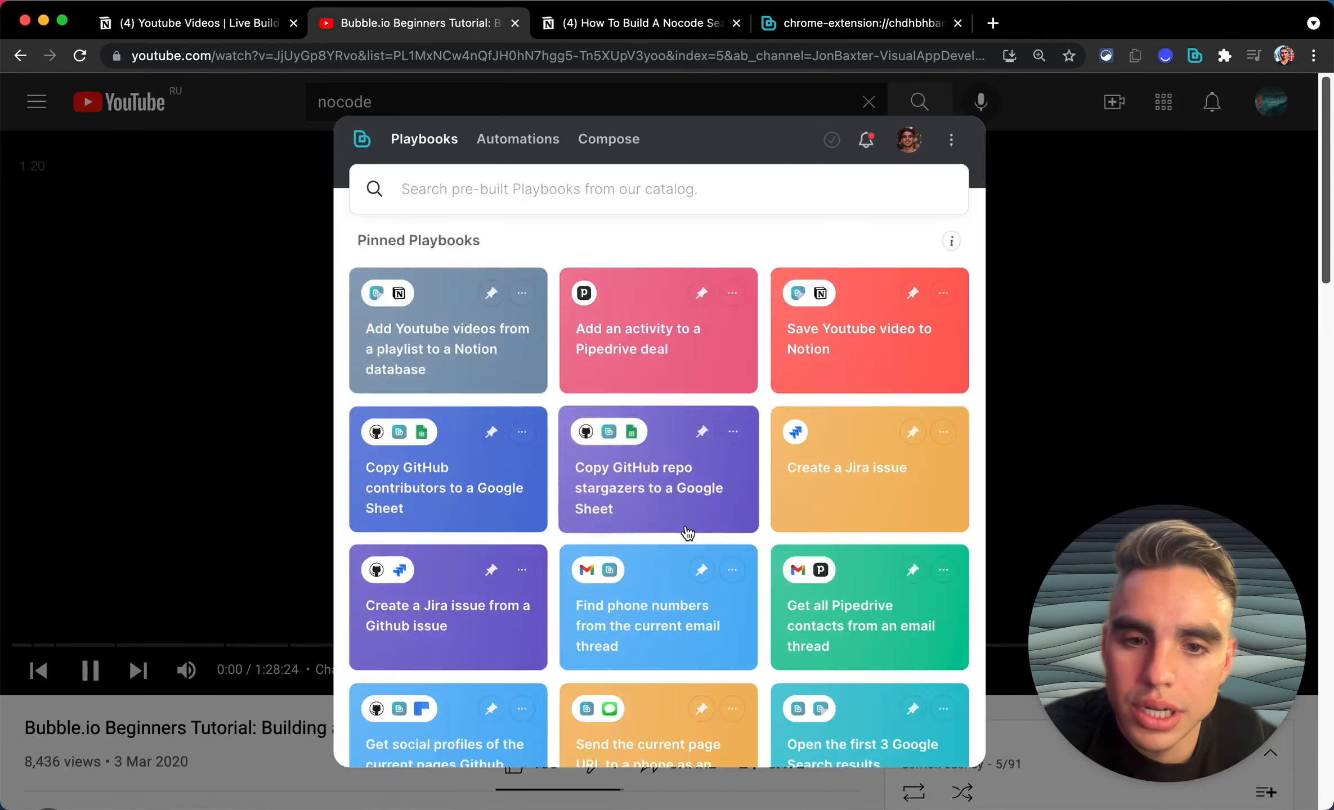
left_click(426, 145)
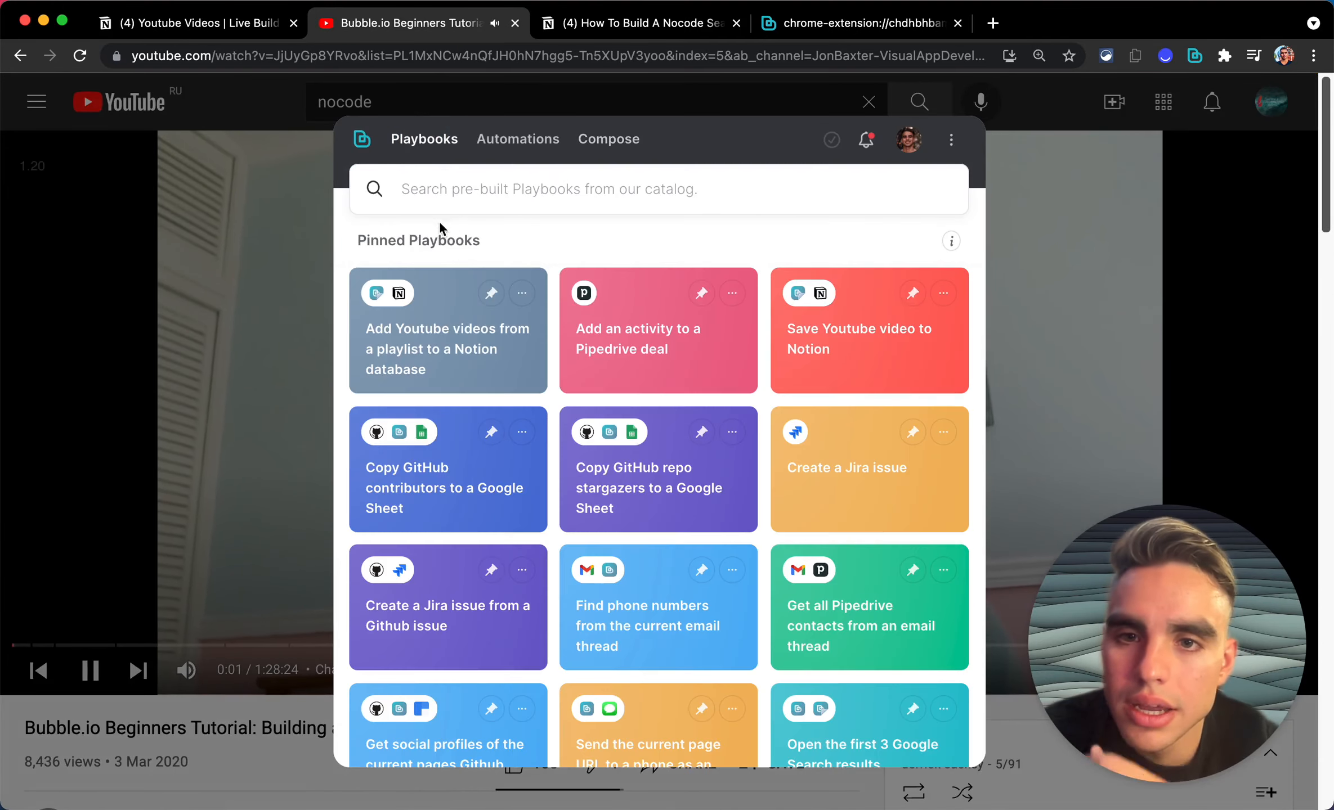
left_click(253, 363)
left_click(291, 384)
Step: Run 'Save Youtube video to Notion' on this video and open the resulting Notion page
key("alt+b")
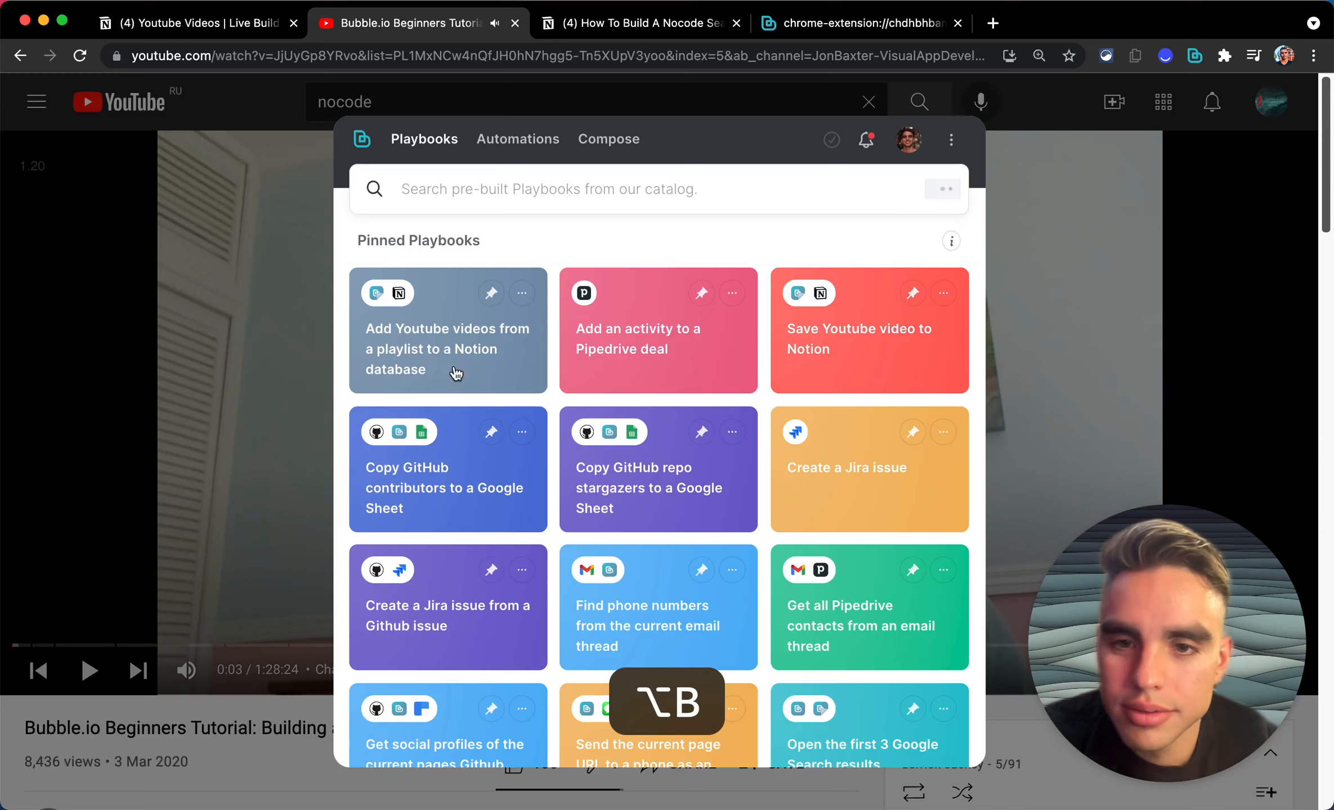
left_click(875, 340)
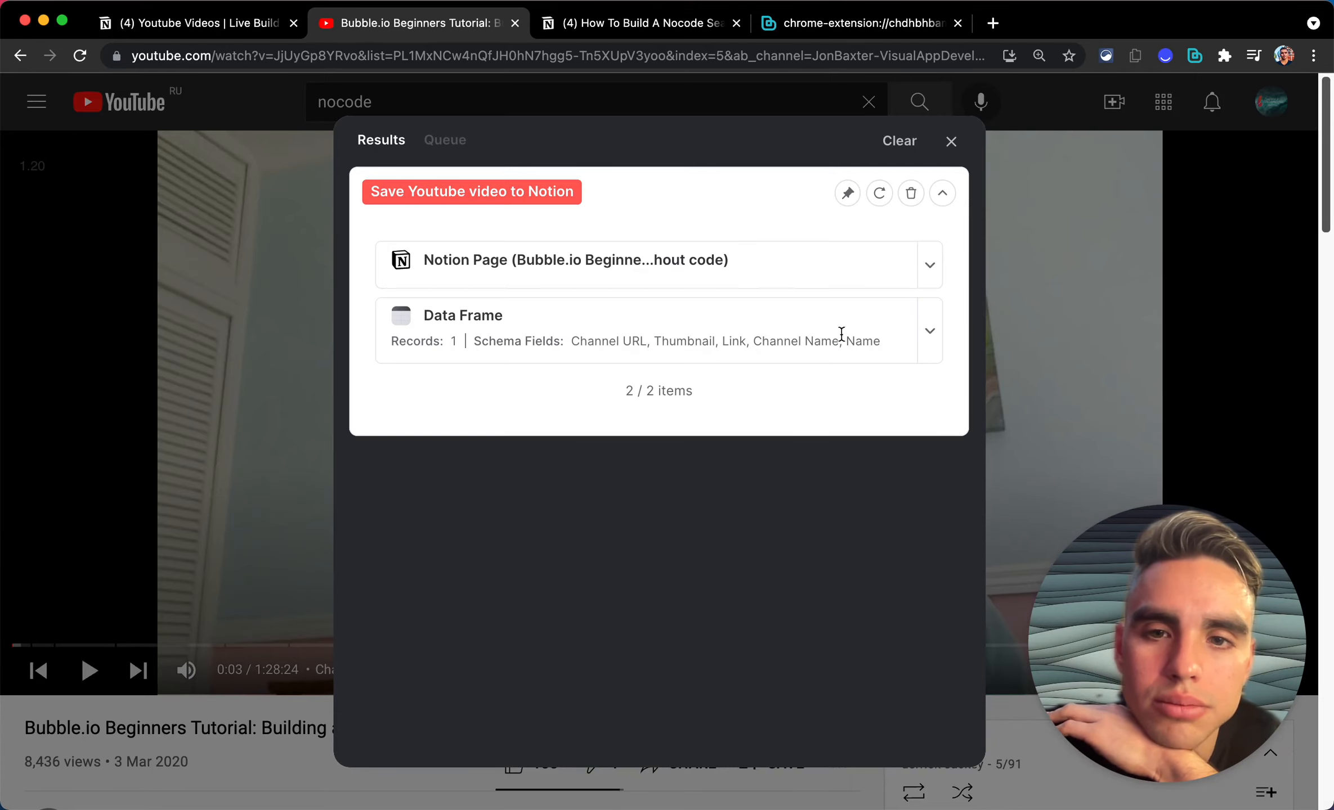
left_click(929, 268)
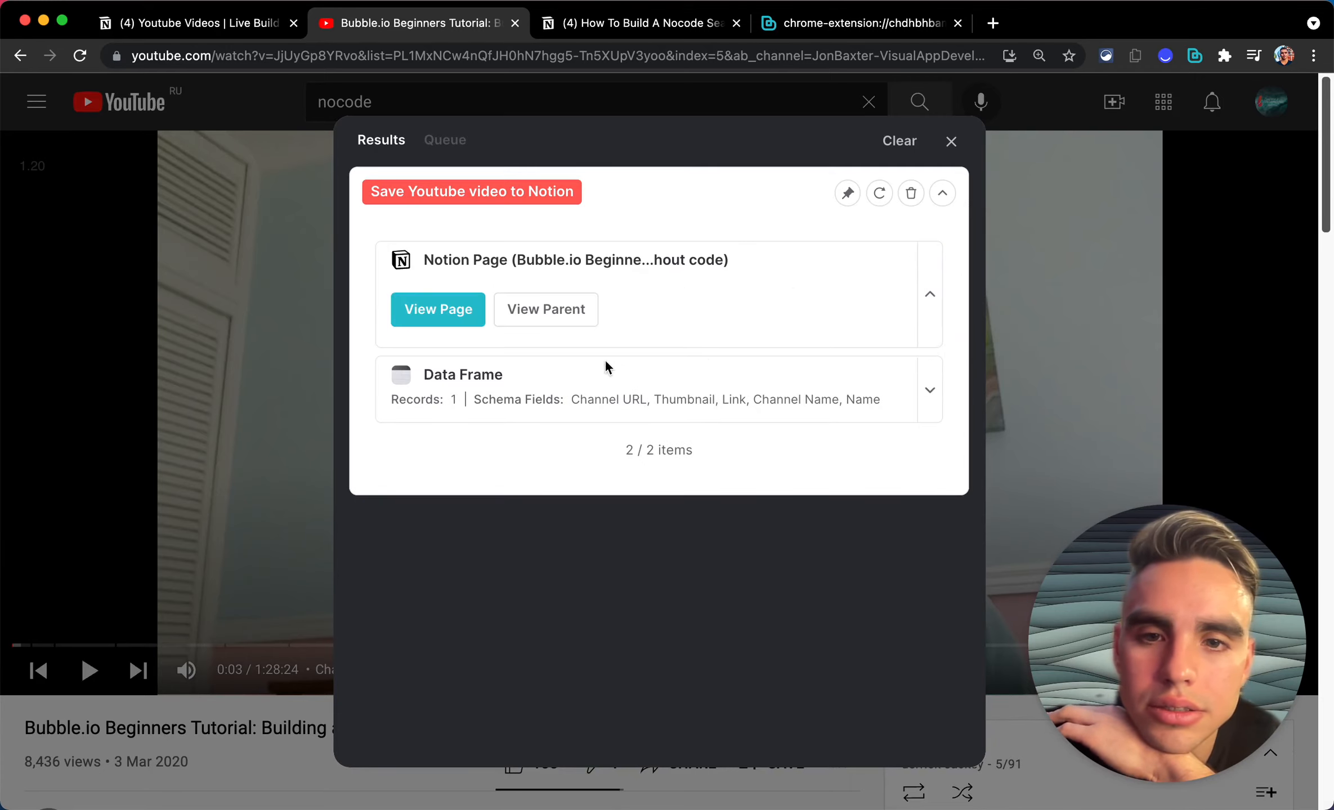
left_click(451, 311)
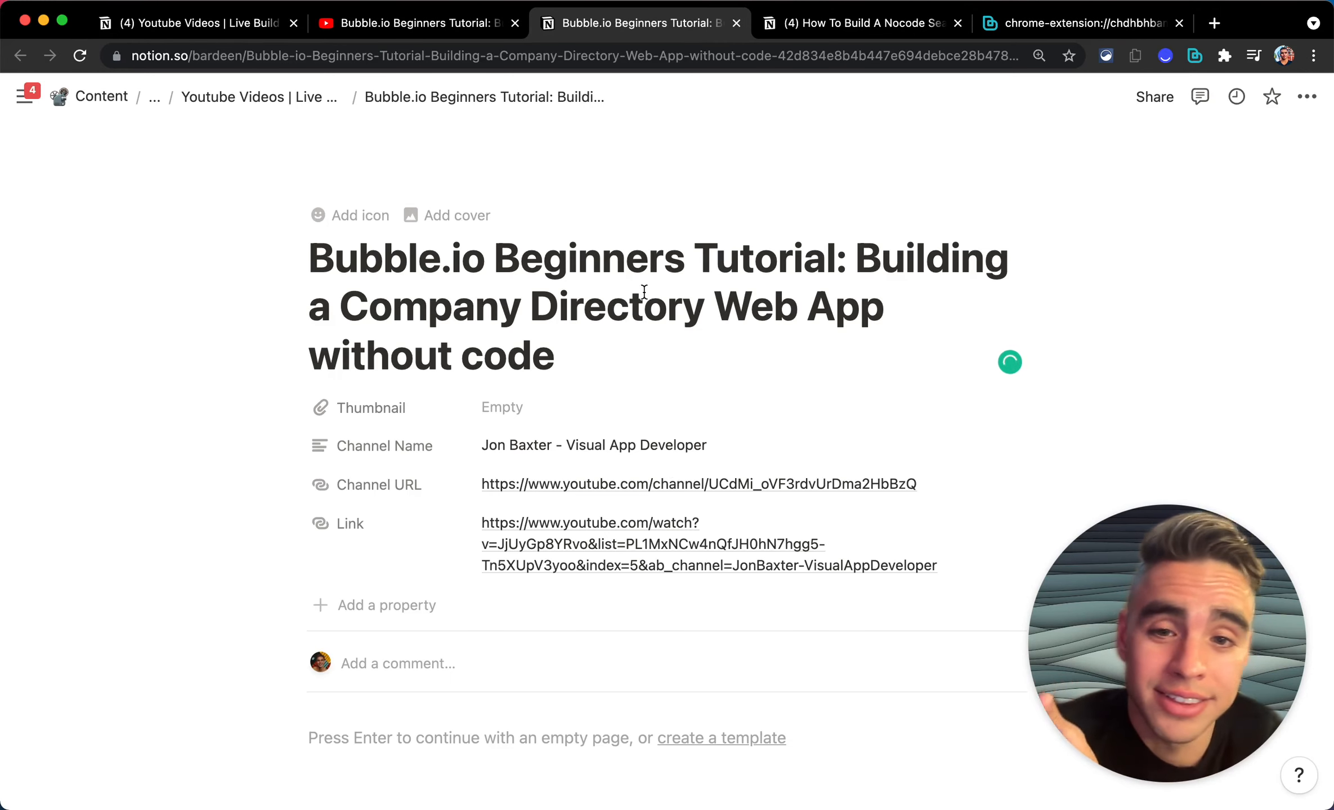
Step: View the new Bubble.io tutorial entry, then go to the Youtube Videos | Live Build database
scroll(644, 291, "down", 3)
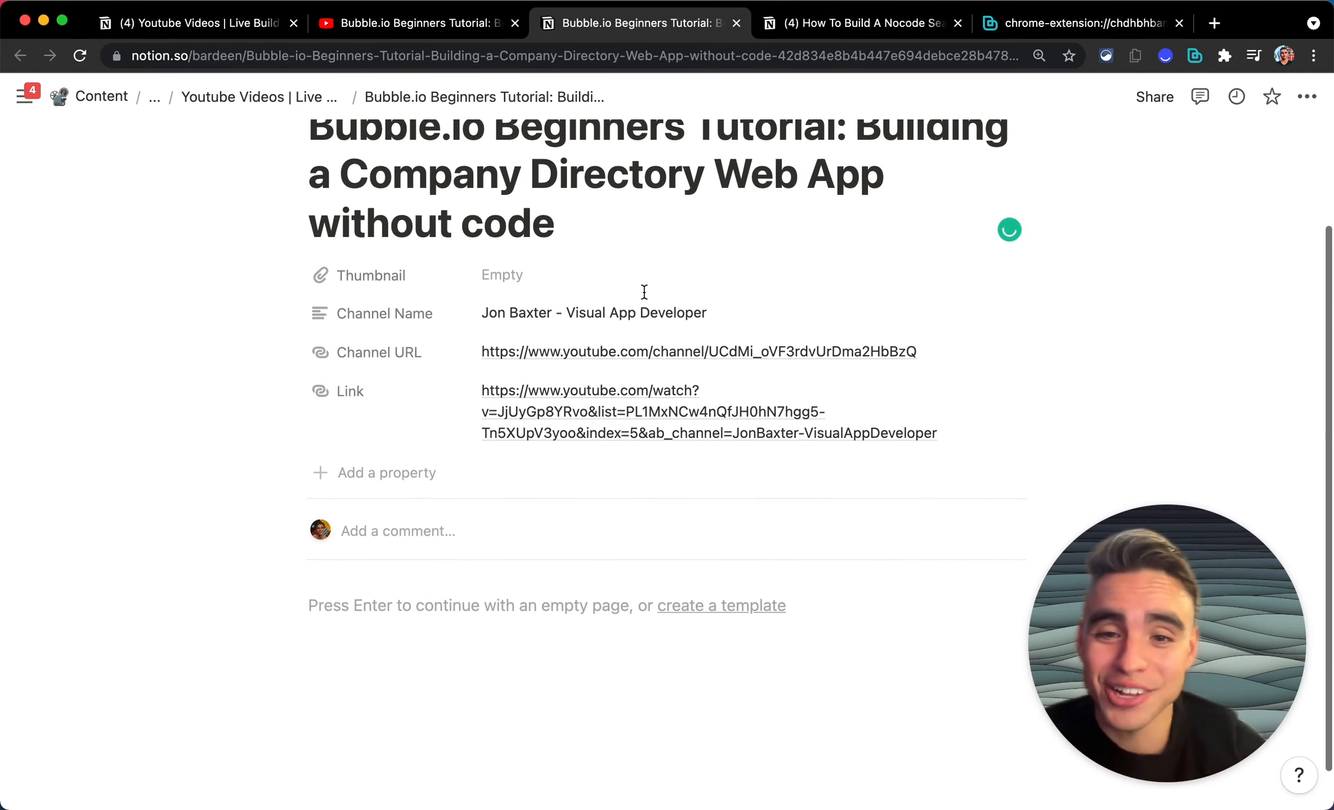
left_click(462, 629)
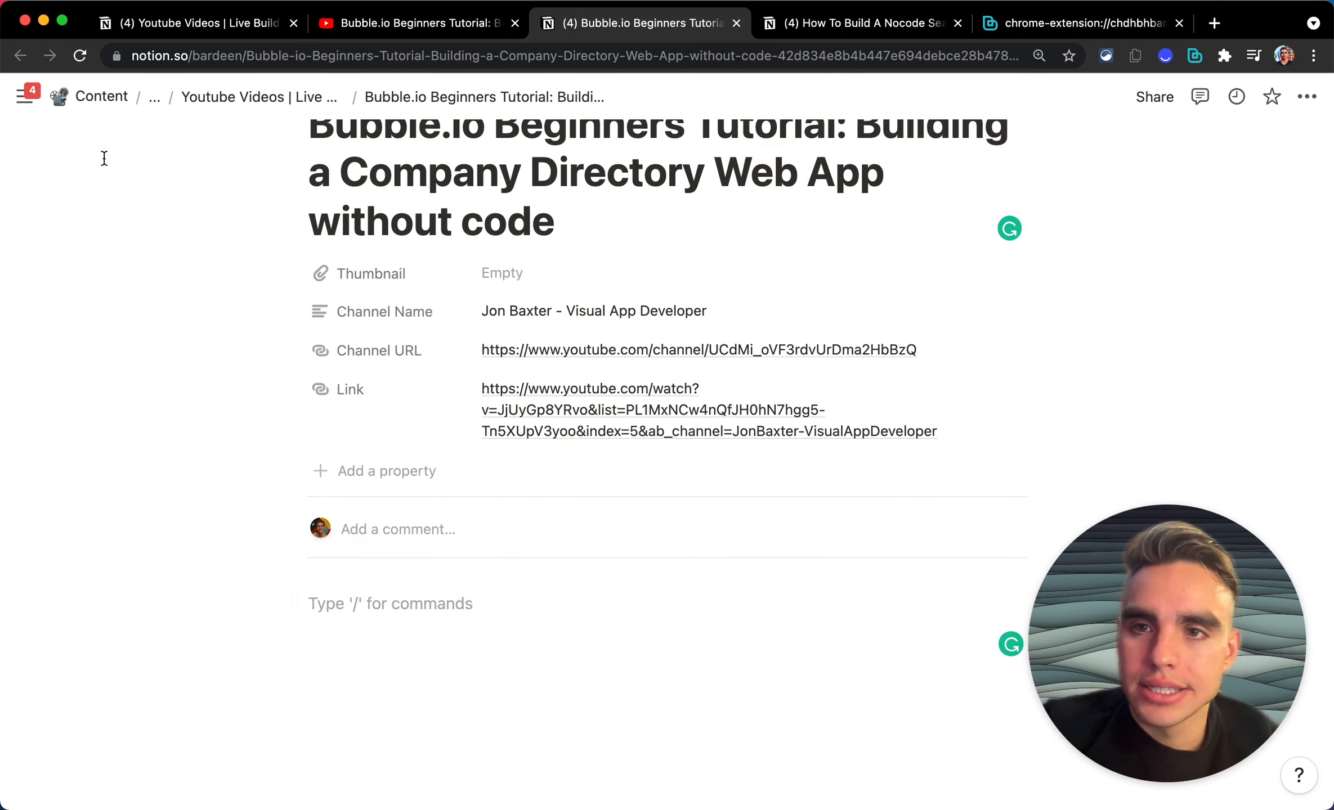
left_click(161, 20)
scroll(670, 450, "down", 3)
scroll(670, 451, "up", 5)
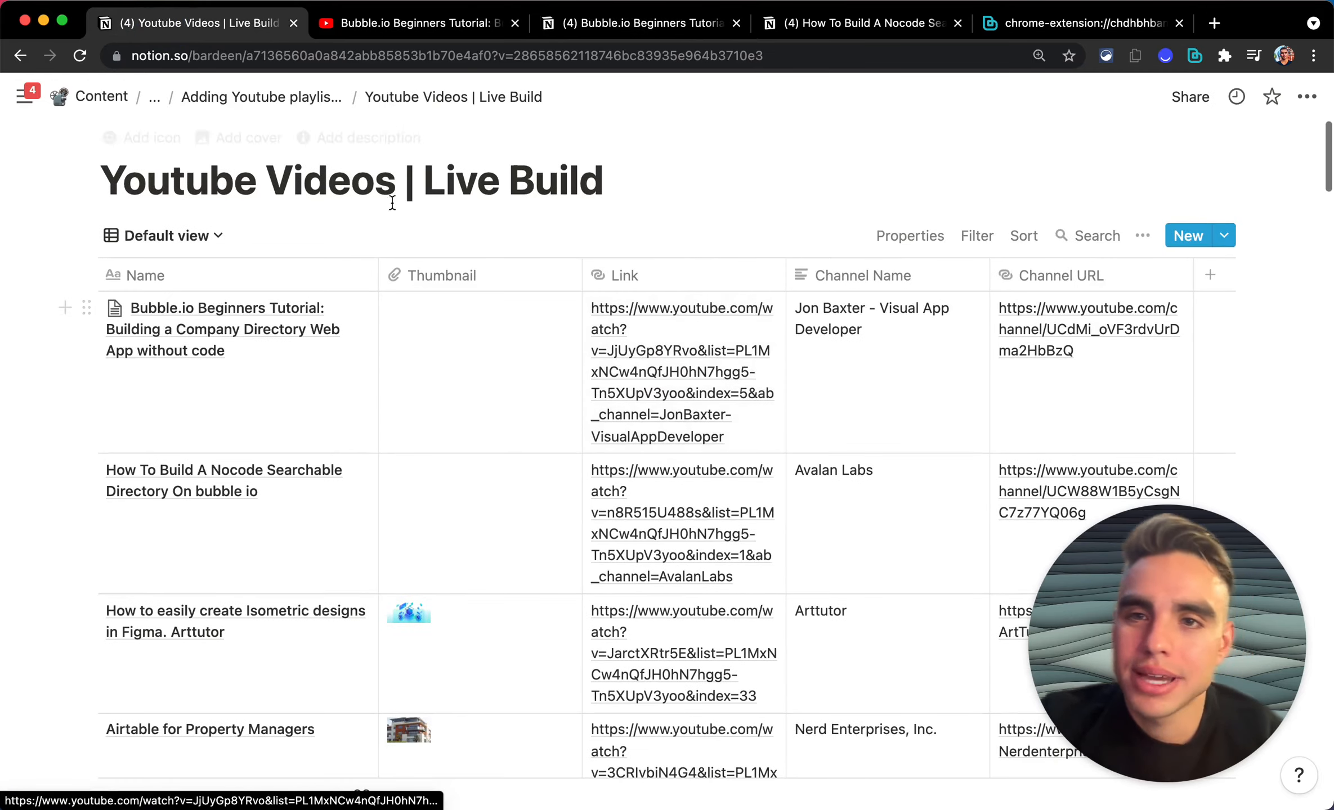
Step: Browse the table on 'Adding Youtube playlists to Notion', now listing 99 videos
left_click(304, 97)
scroll(729, 389, "down", 5)
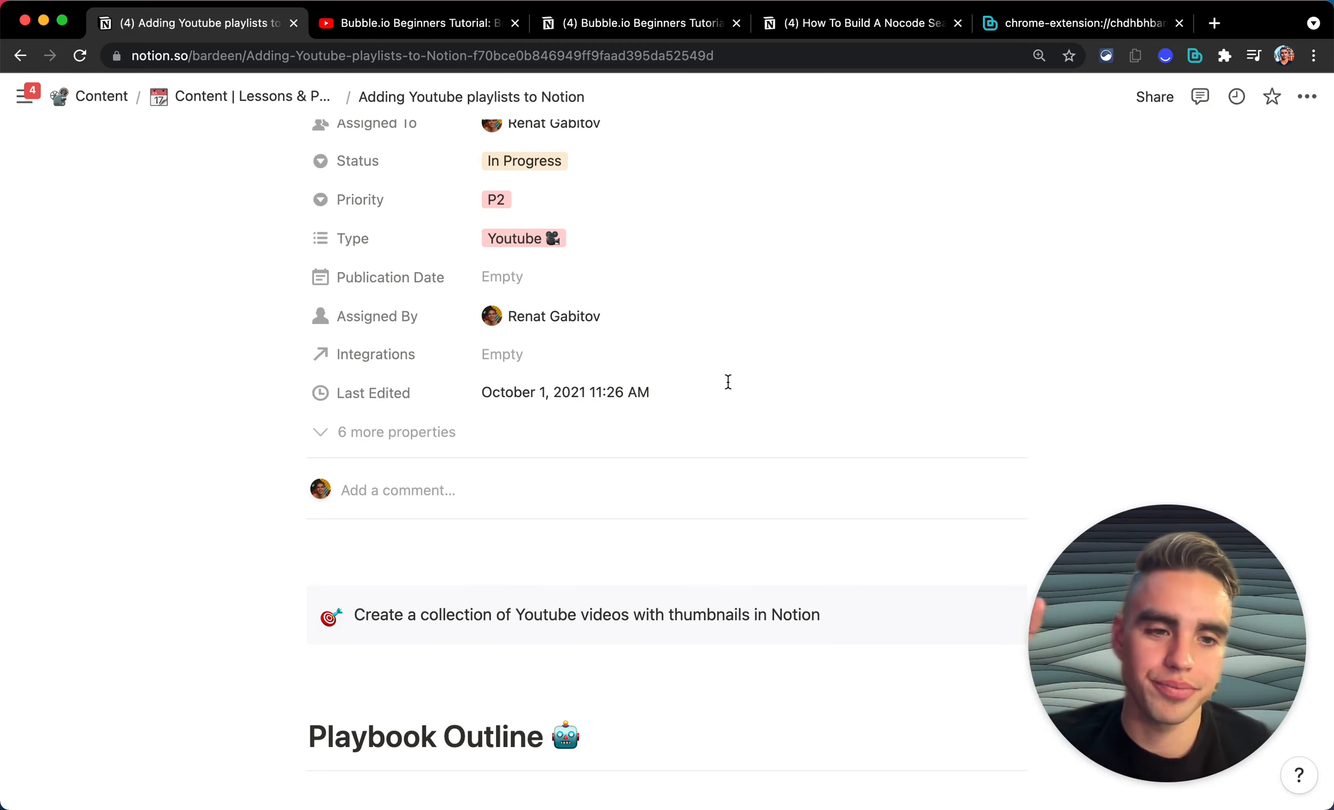
scroll(728, 382, "down", 5)
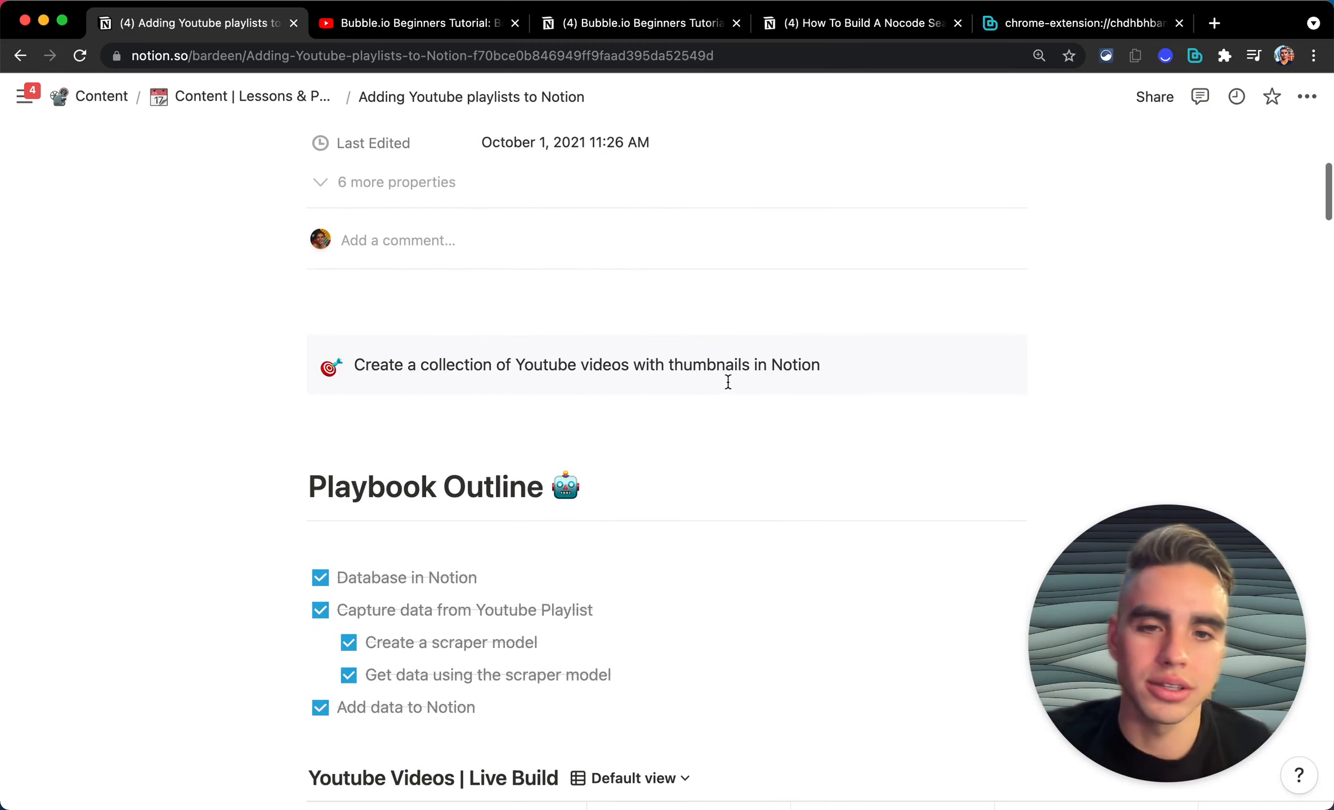
scroll(728, 382, "down", 9)
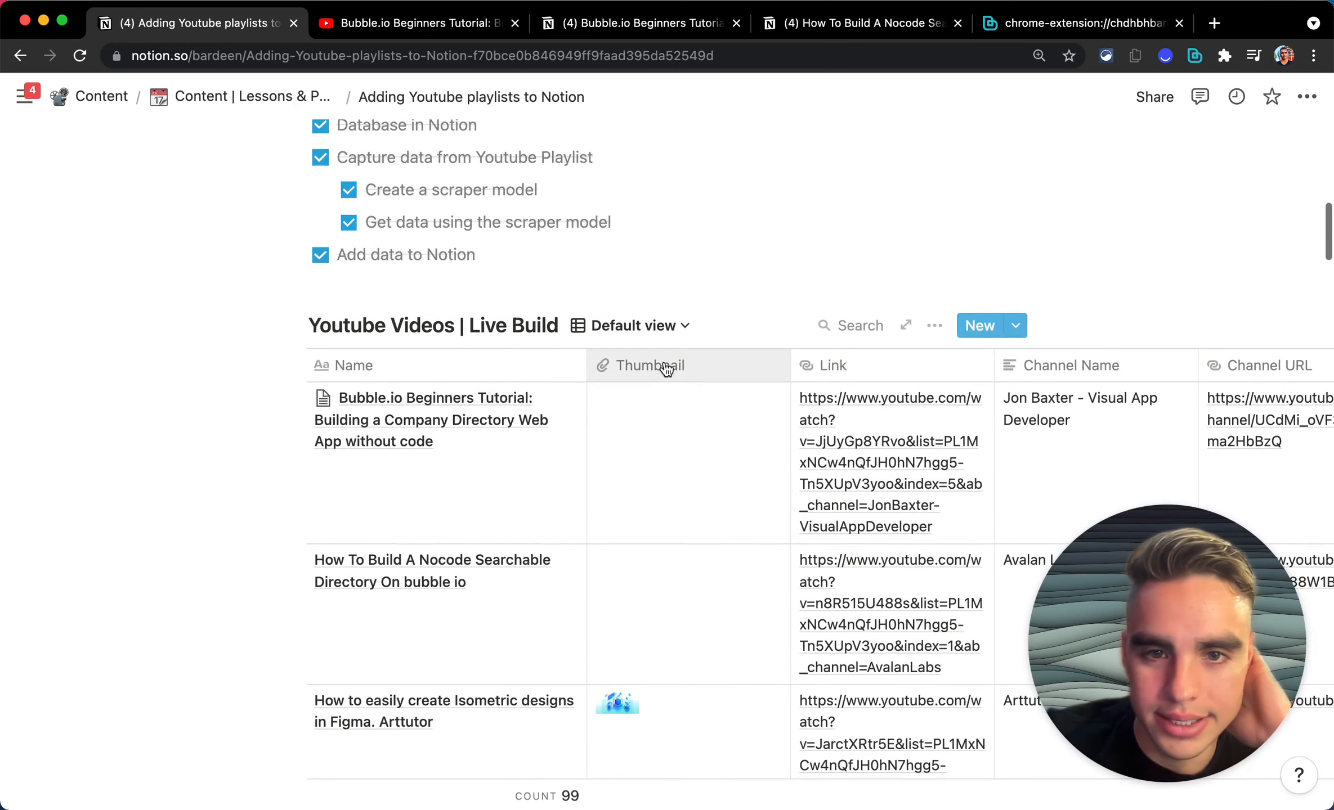
scroll(685, 370, "down", 20)
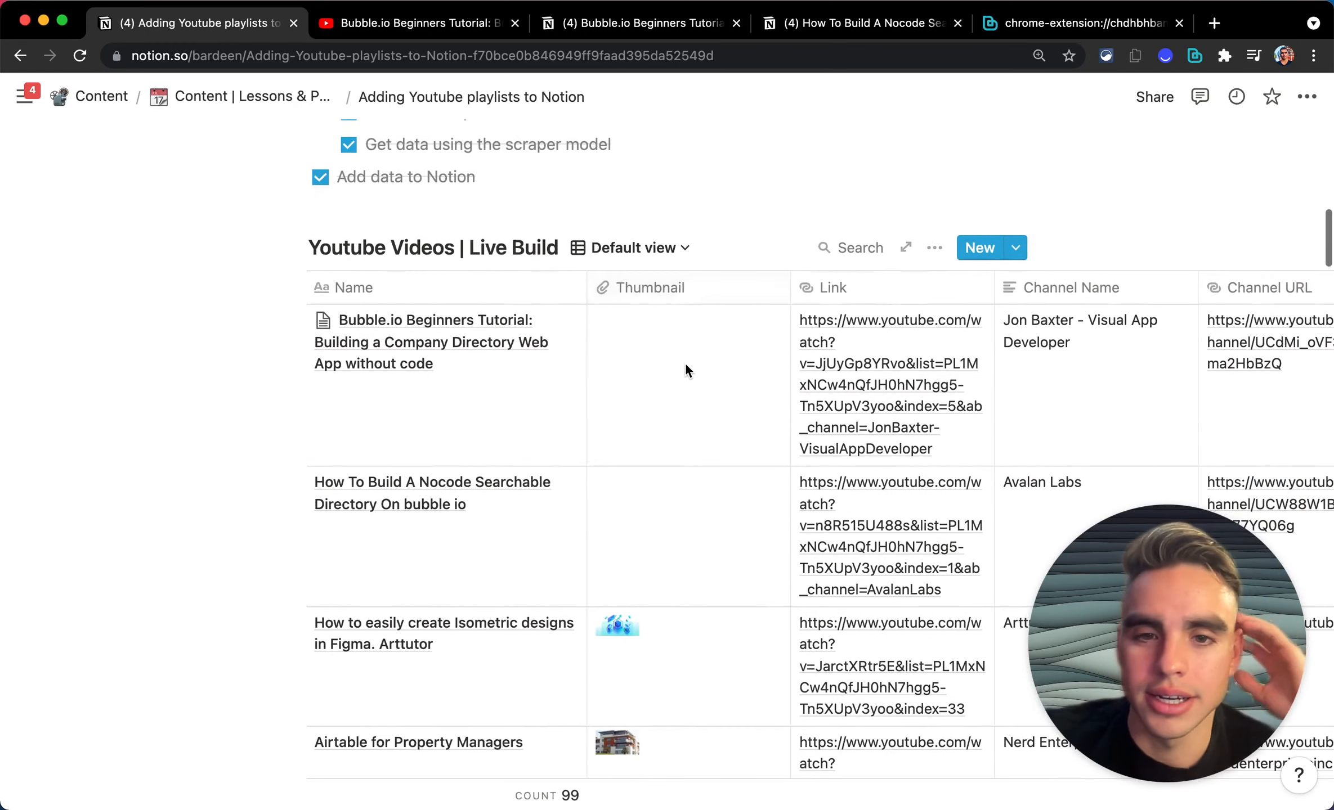
scroll(685, 366, "down", 20)
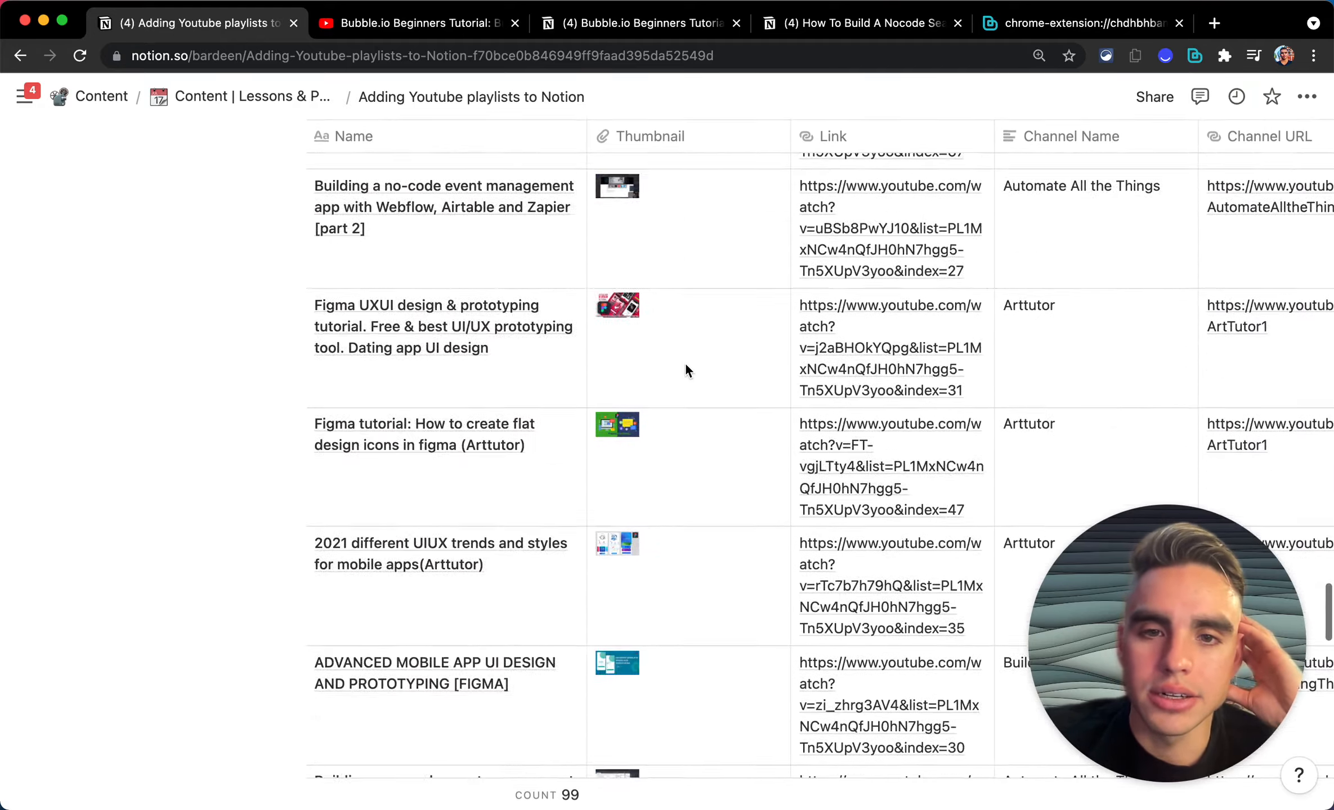